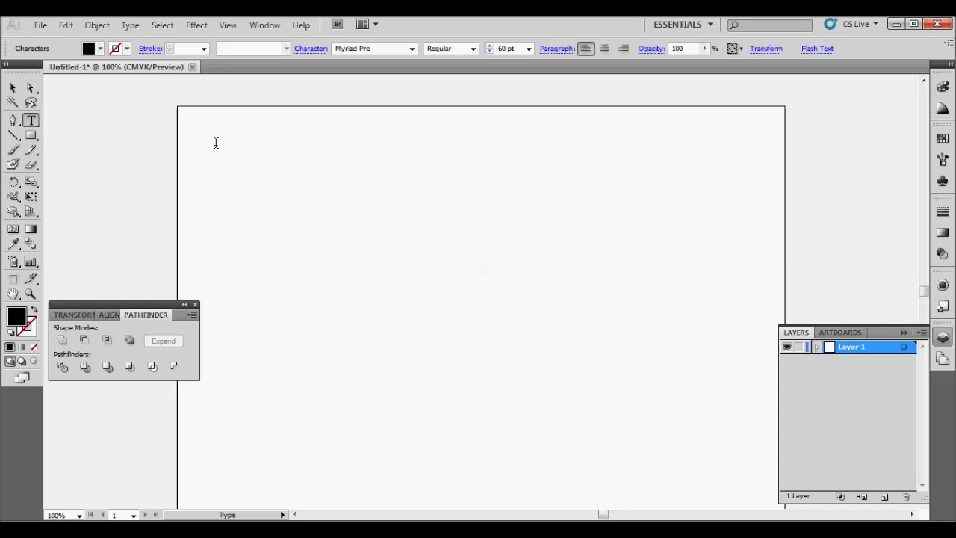
Step: Type the intro text 'TO DAY I WILL HELP YOU HOW TO DRAW A CARTOON IN ILLUSTRATOR…', fixing a typo
type("TO")
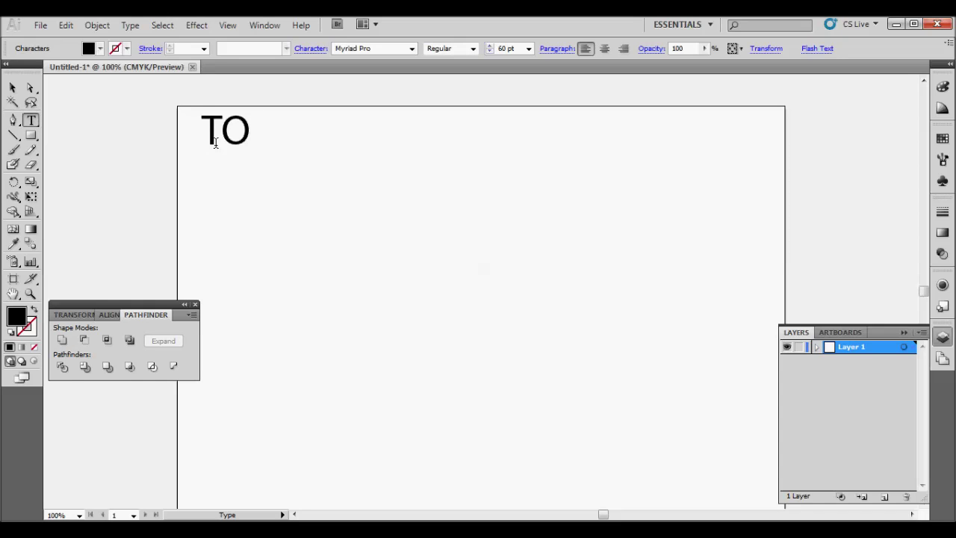
type(" DAY")
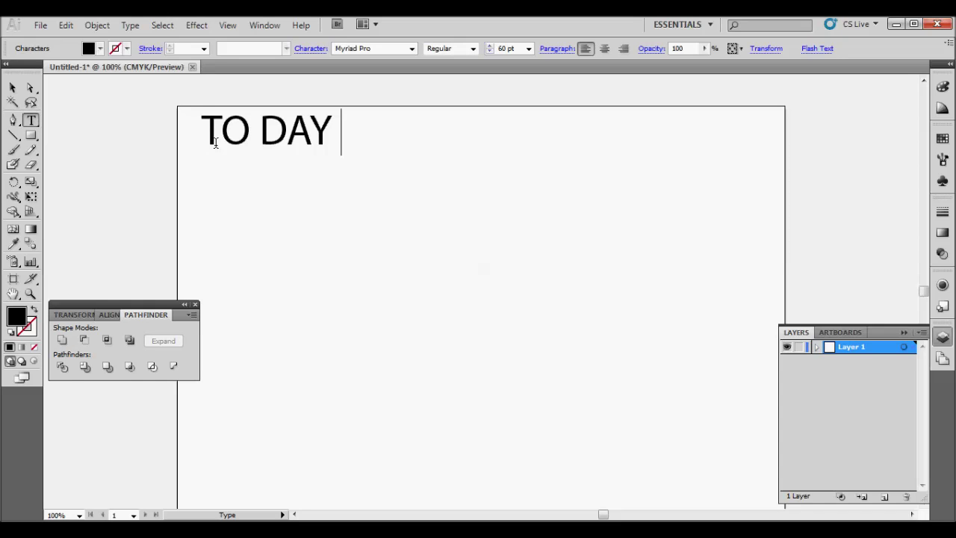
type(" I")
type(" WI")
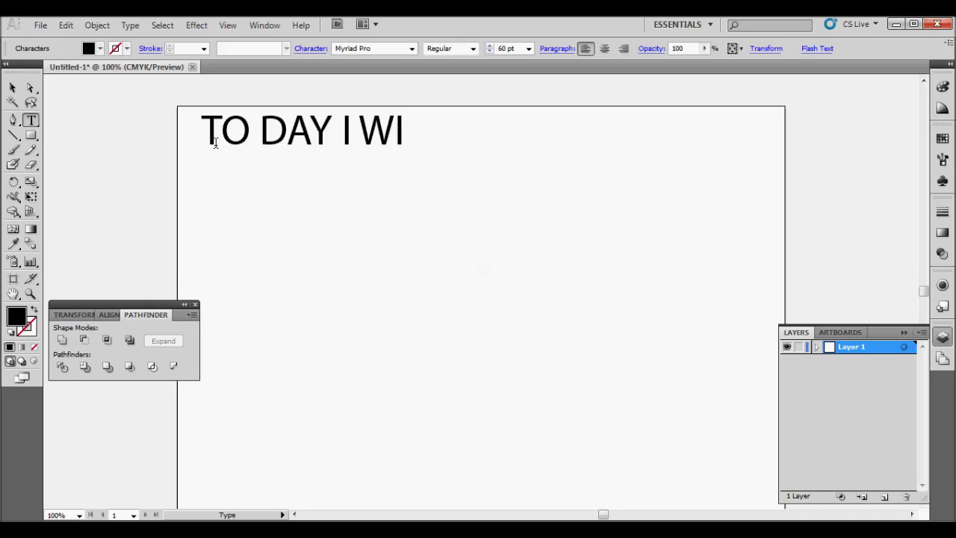
type("LL HEPL")
key("Left")
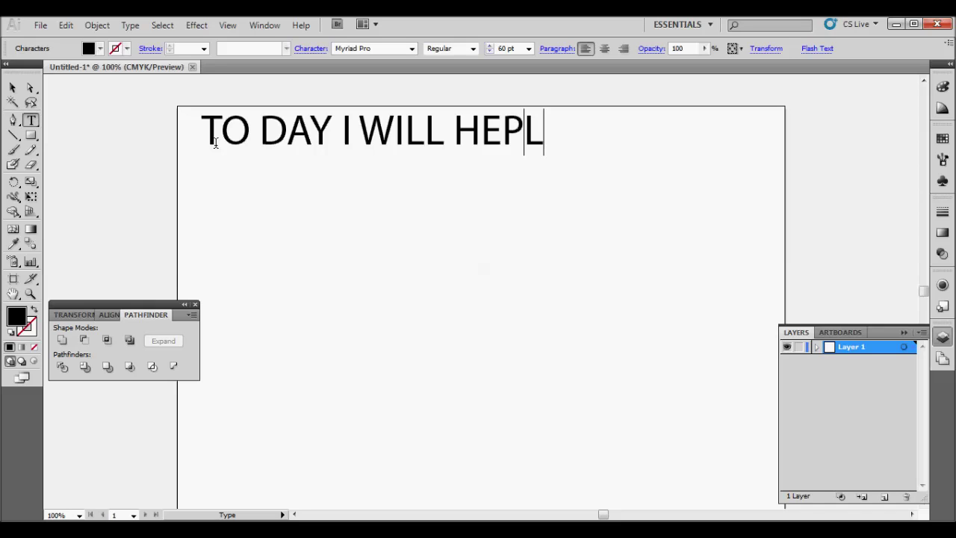
key("Left")
key("BackSpace")
key("BackSpace")
type("LP ")
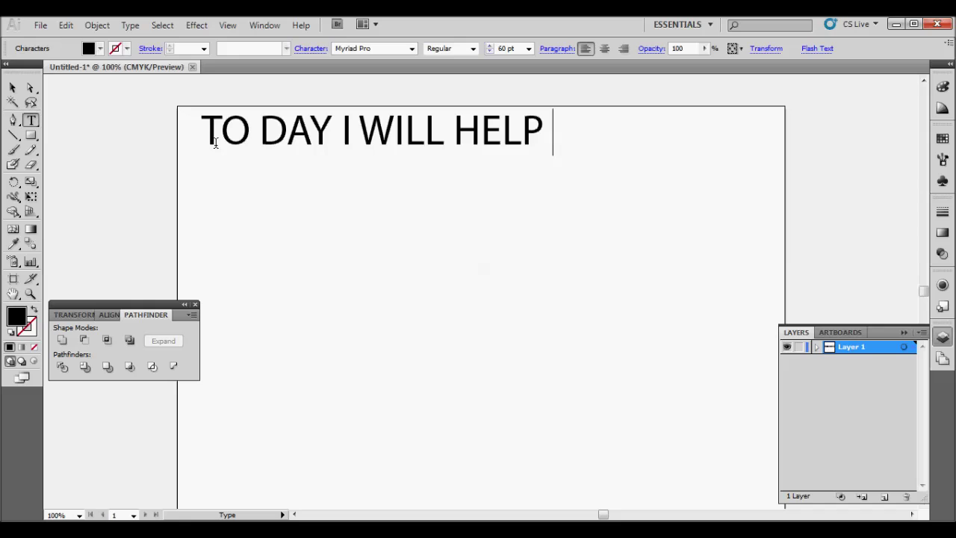
type("YOU ")
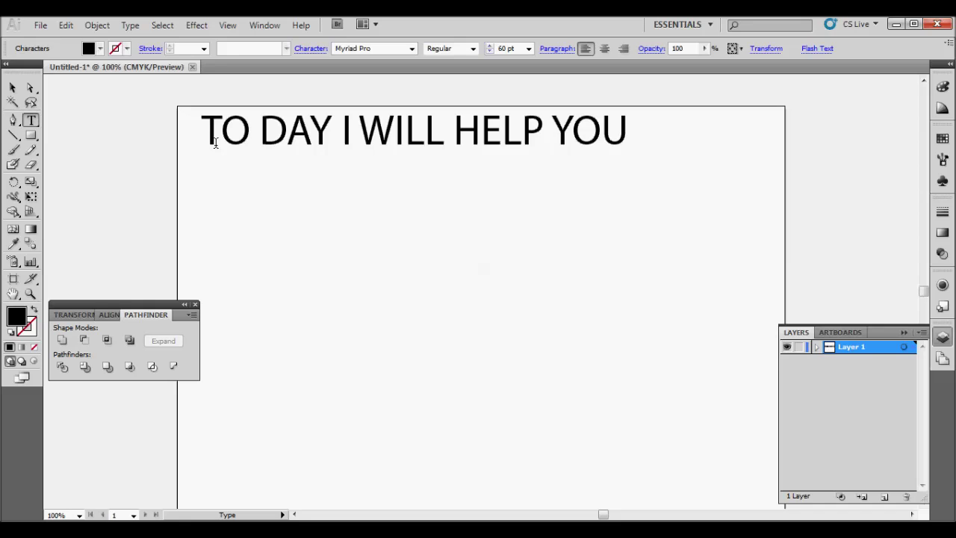
type("HOW")
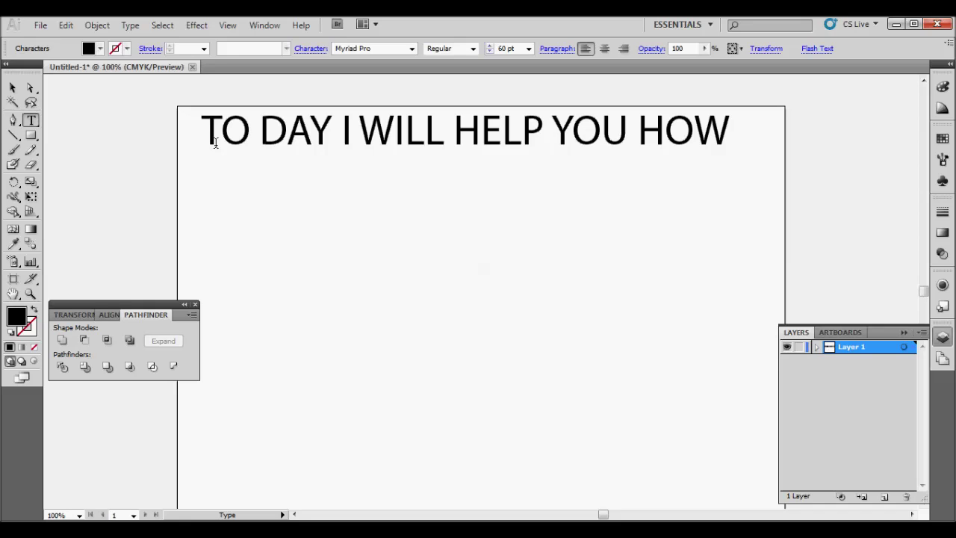
type(" TO DRAW")
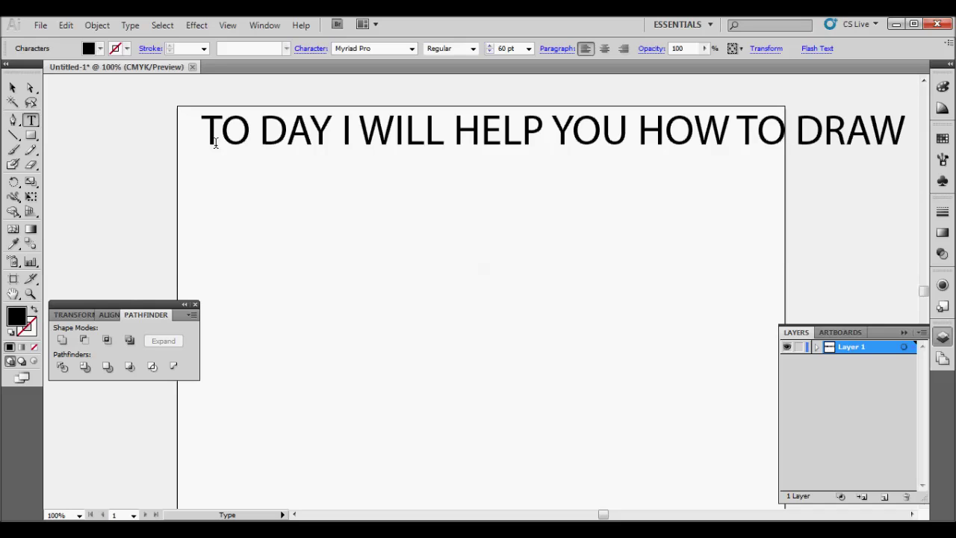
key("Return")
type("A")
type(" CAR")
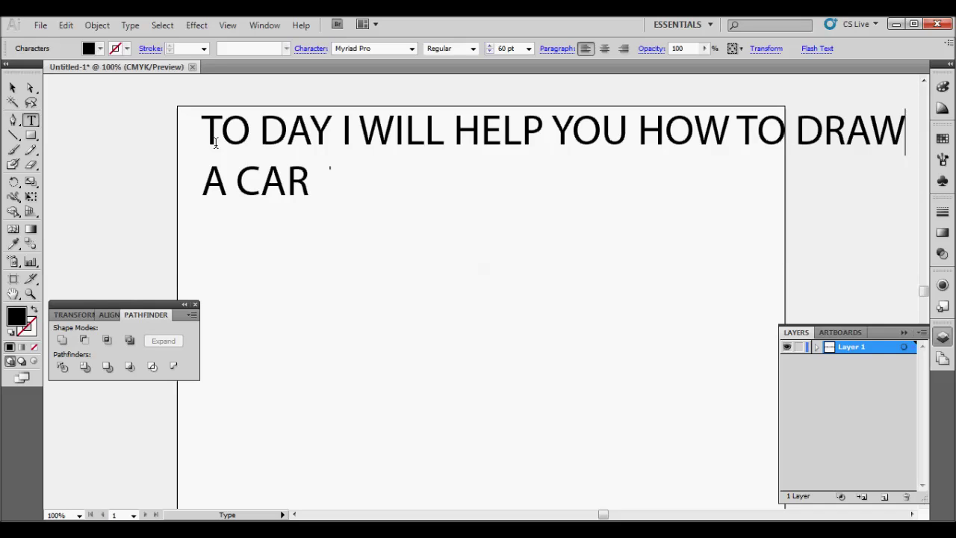
type("TOONIN")
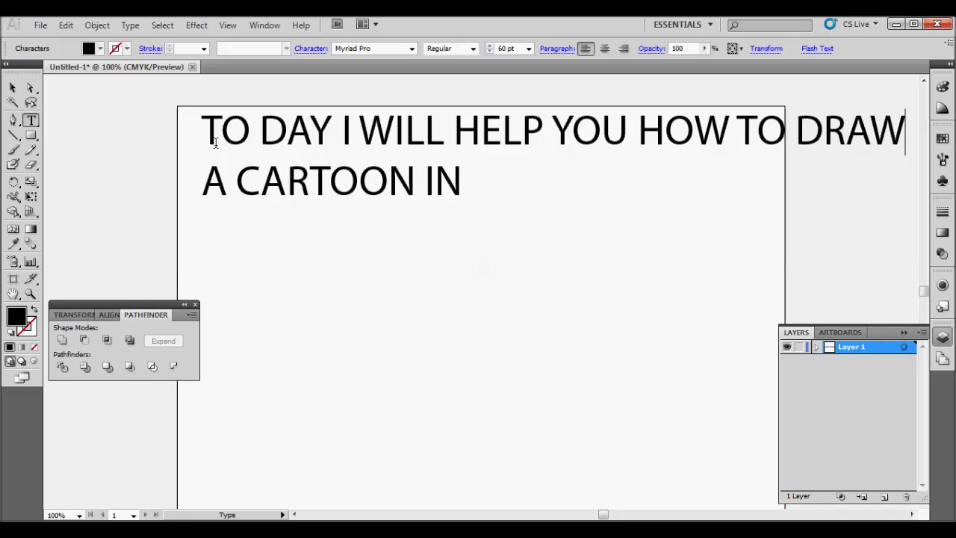
type(" ILLU")
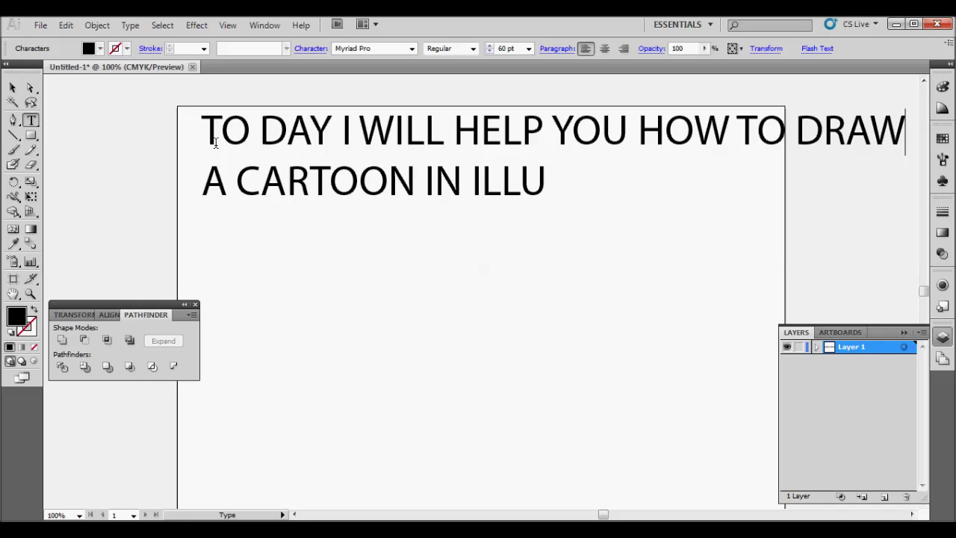
type("STRAT")
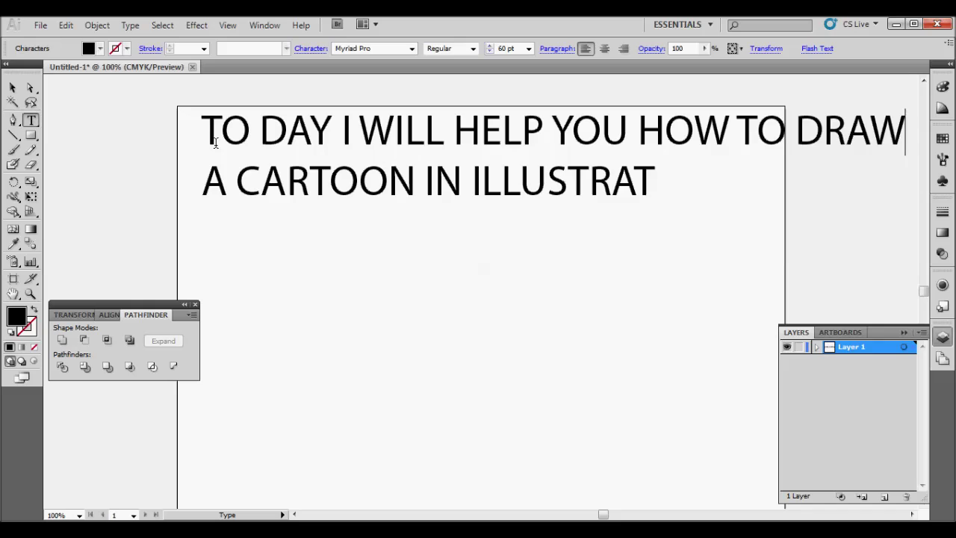
type("OR")
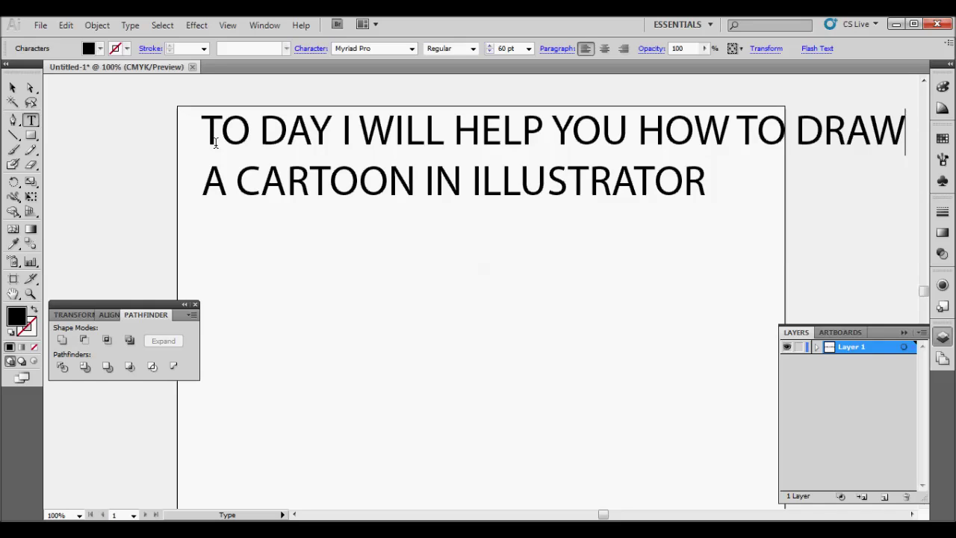
type(" AND")
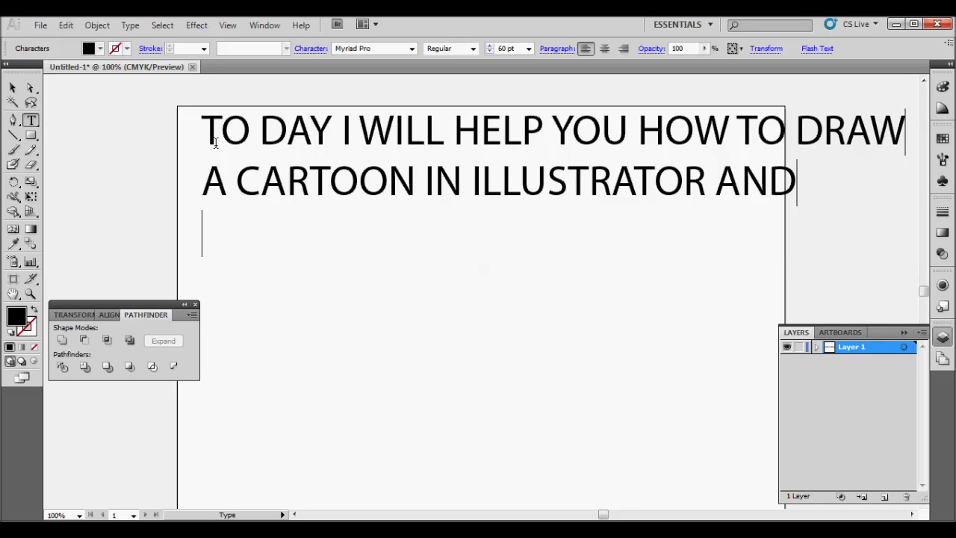
type("TH")
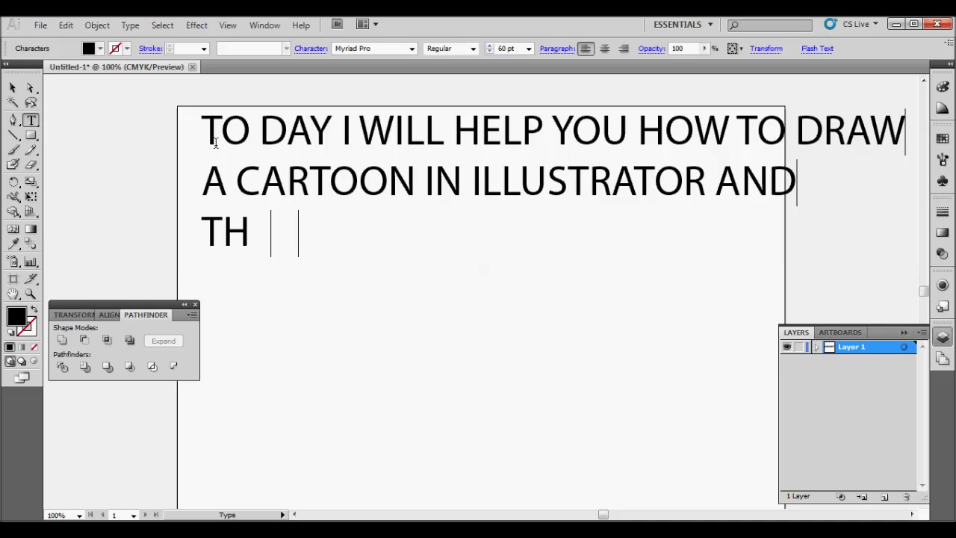
type("EN HO")
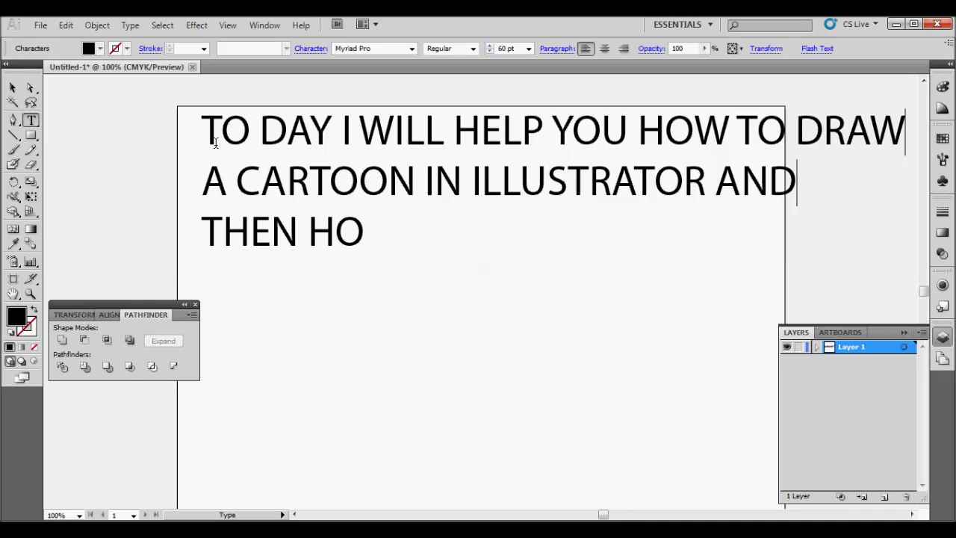
type("W YOU ")
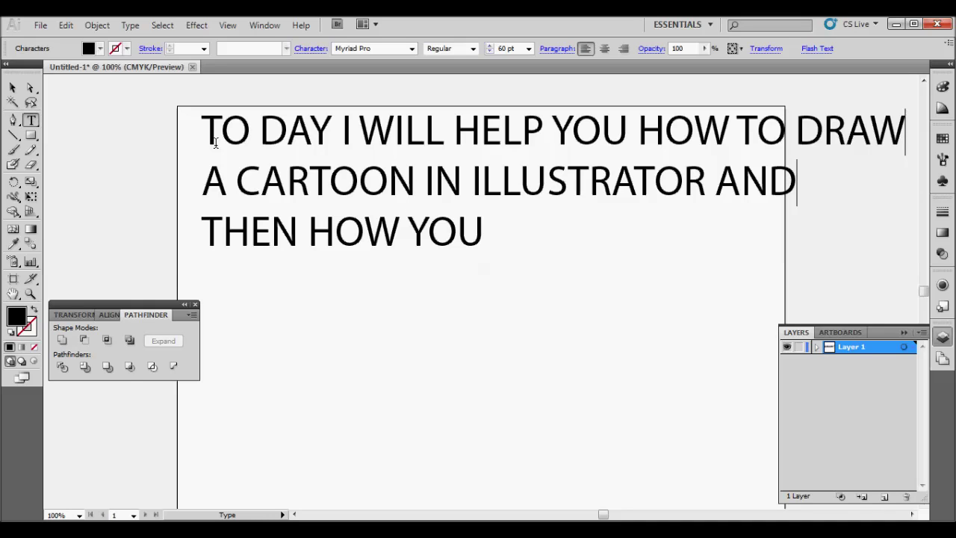
type("FIL")
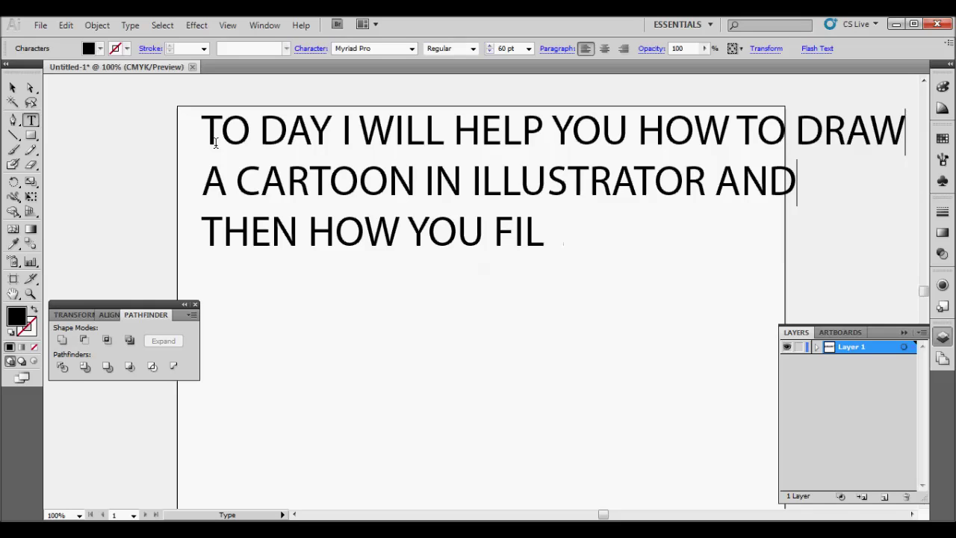
type("L IT'S CO")
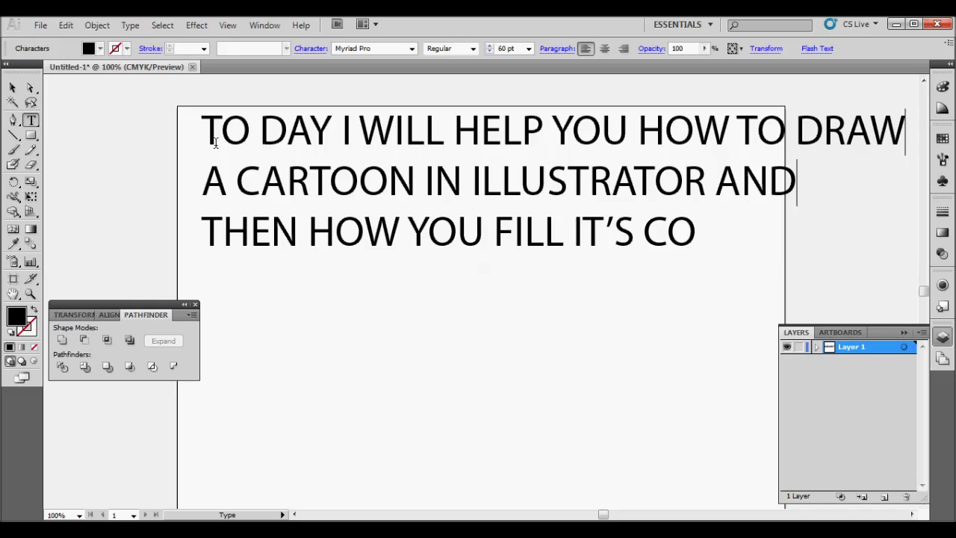
type("LOUR")
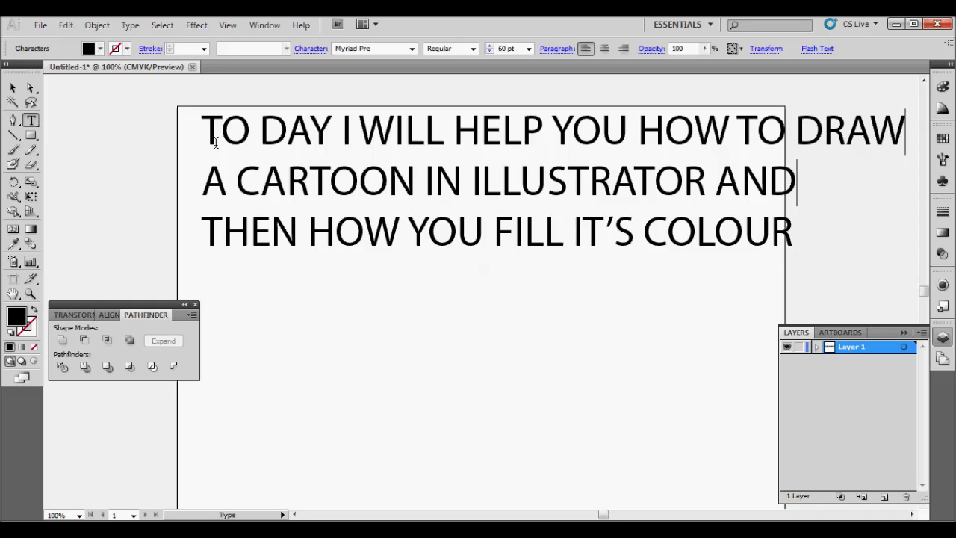
Step: Replace the intro text with 'TAKE A IMAGE FROM YOUR PC OR GOOGLE AND PLACE IT'
left_click_drag(796, 239, 119, 109)
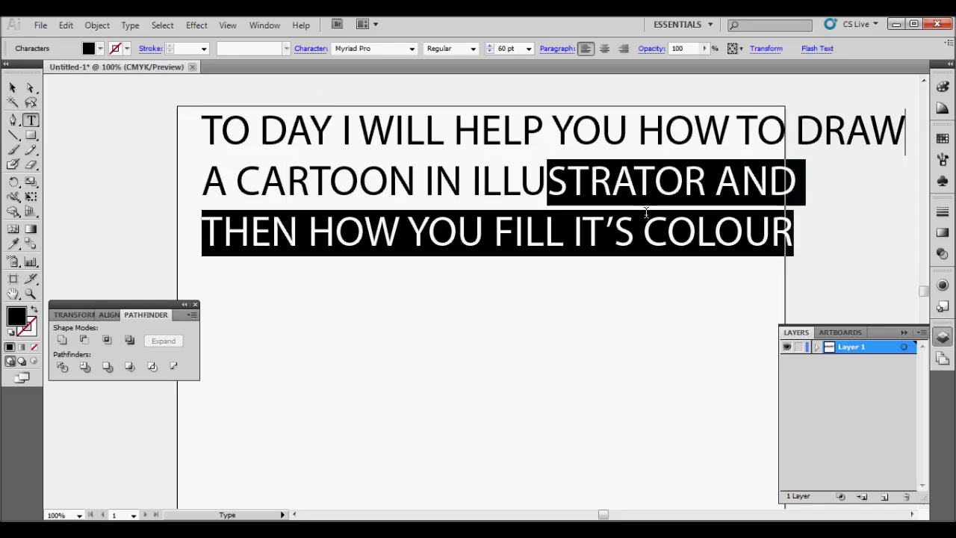
key("BackSpace")
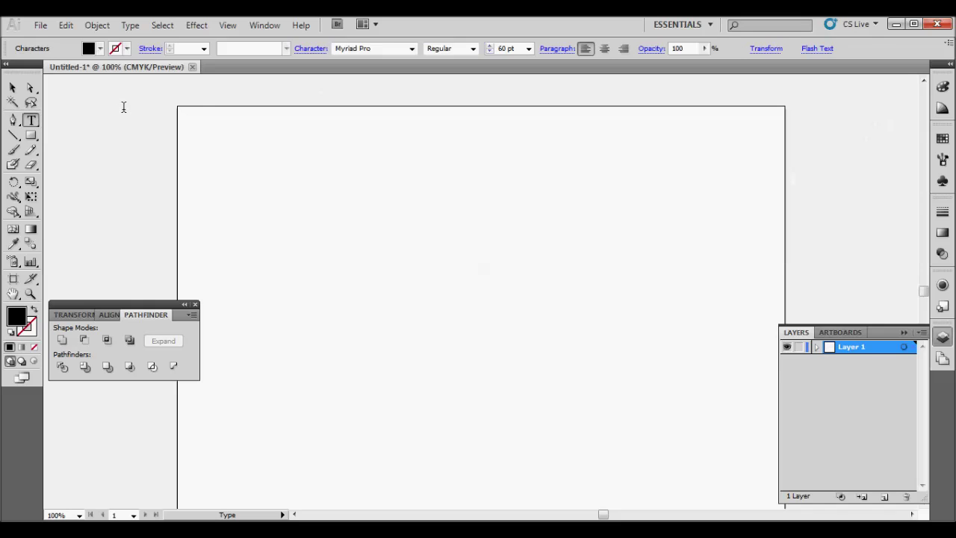
type("T")
type("AKE A")
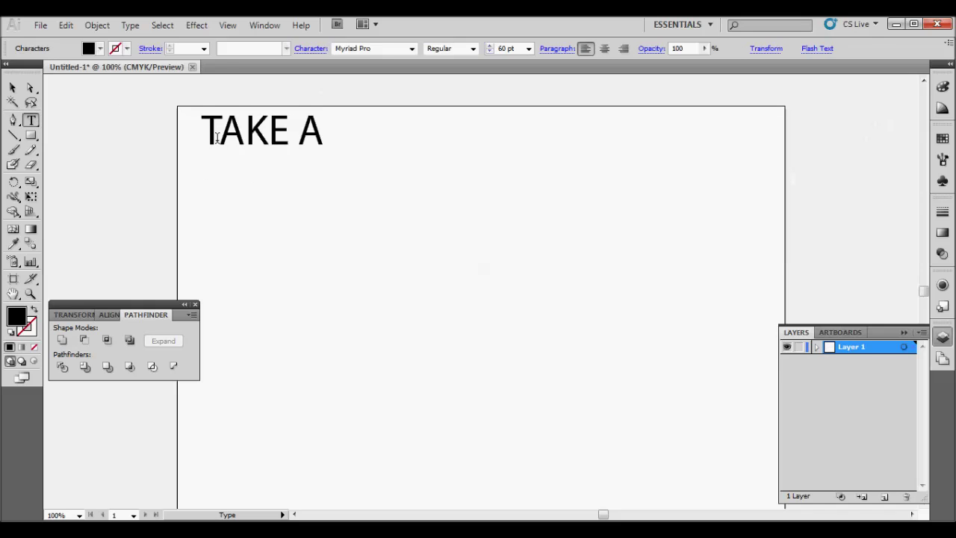
type(" IMAGE FRO")
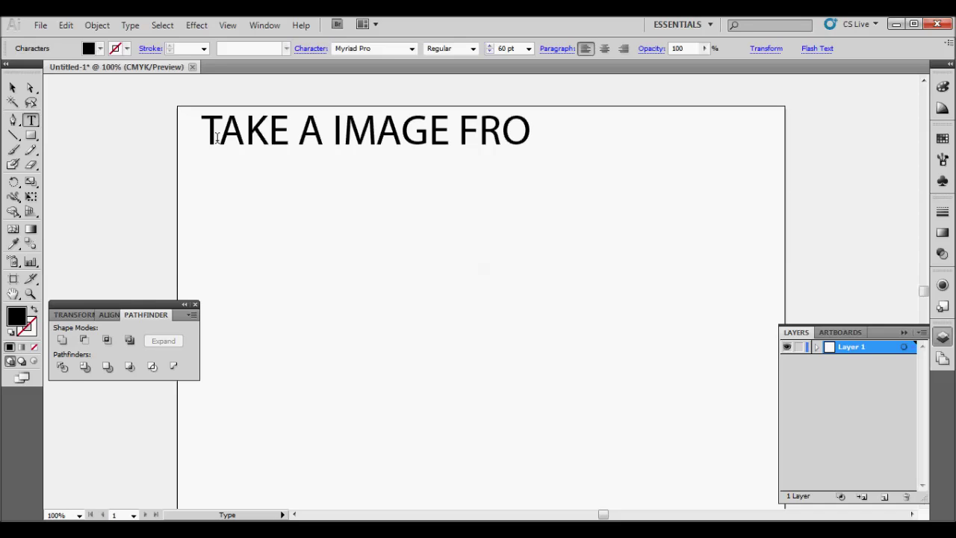
type("M YOUR P")
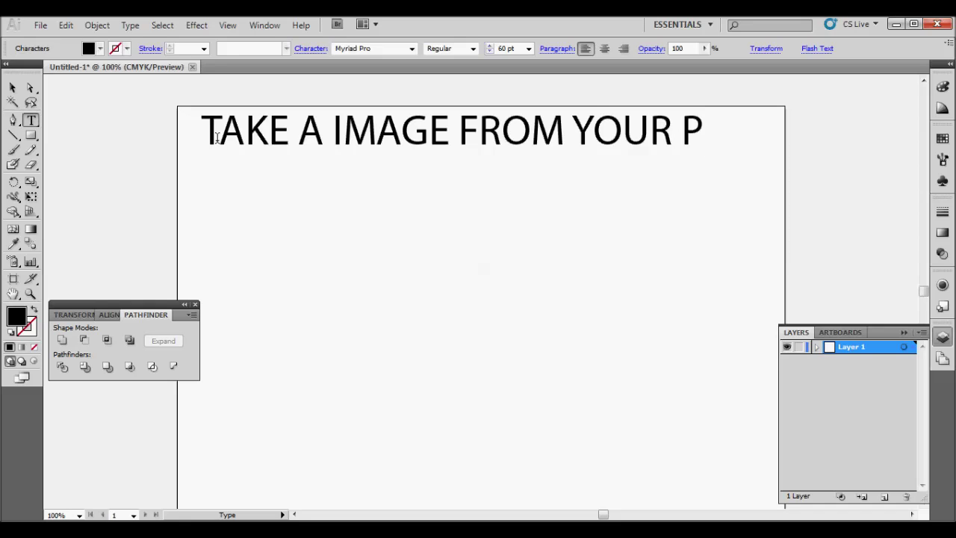
type("C O")
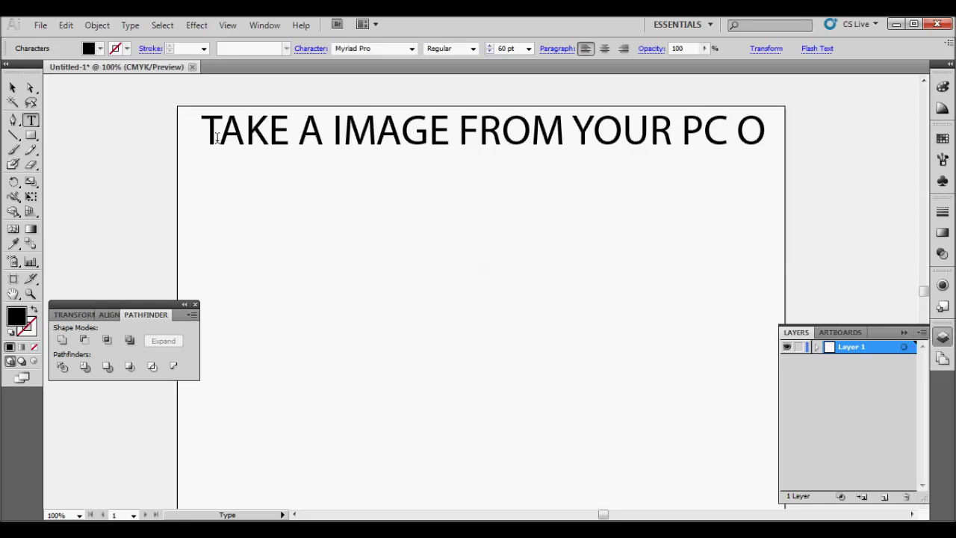
type("R ")
type("GOOGLE")
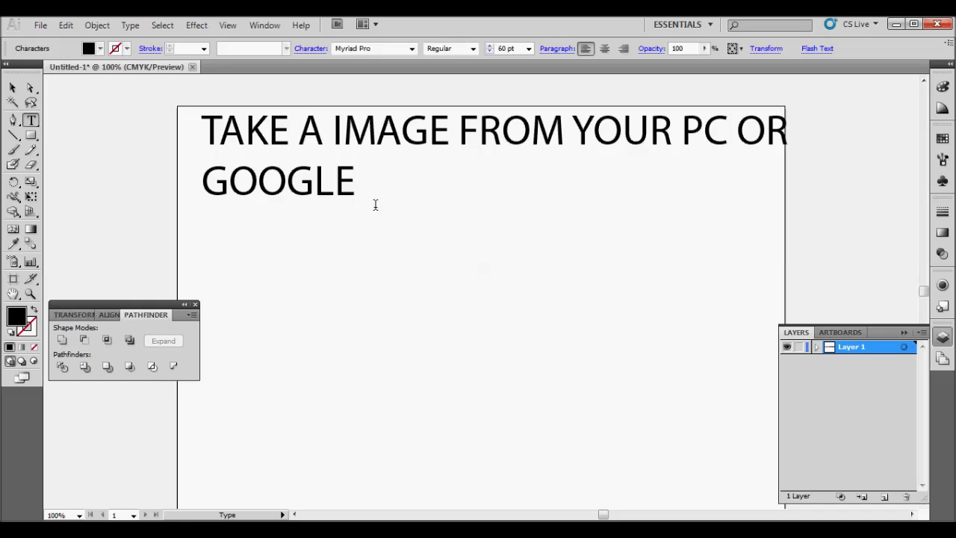
type(" AND PL")
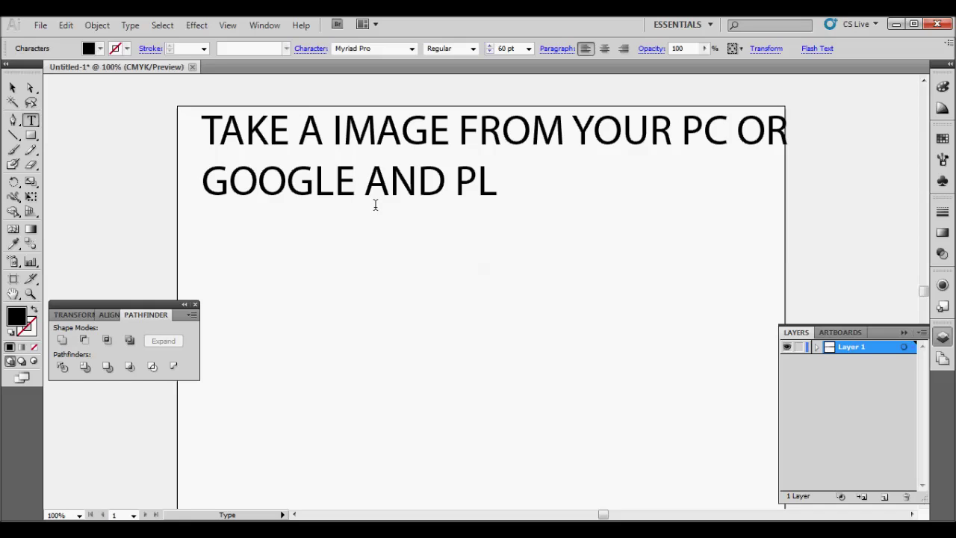
type("ACE")
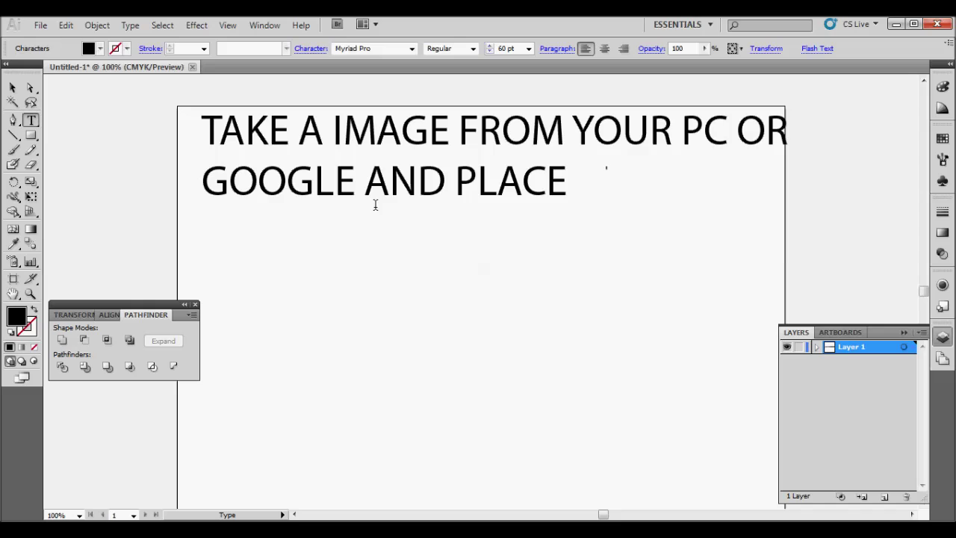
type(" IT")
Step: Delete the instruction text and deselect the empty text object
left_click_drag(618, 186, 162, 128)
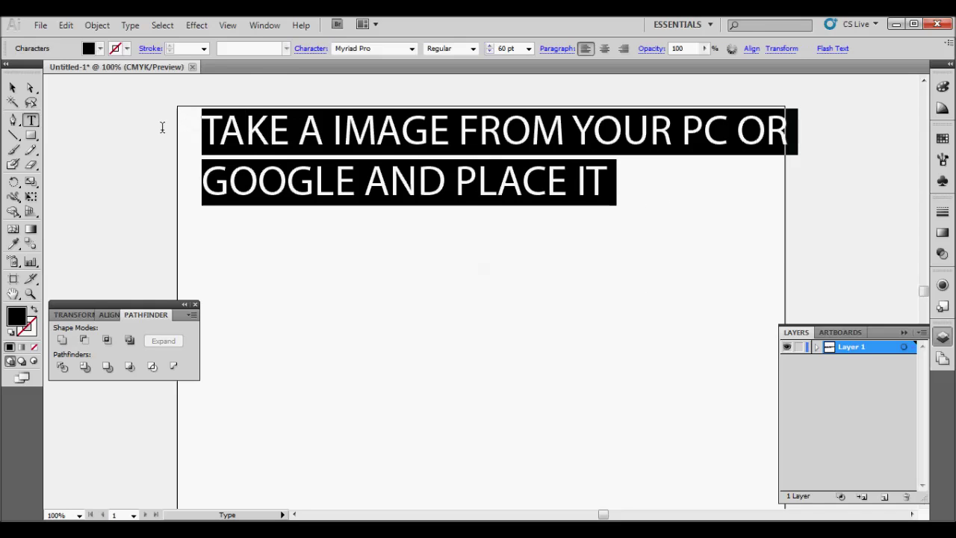
key("BackSpace")
left_click(13, 87)
left_click(256, 201)
Step: Place image 1 from the A CARTOON folder onto the artboard
left_click(36, 25)
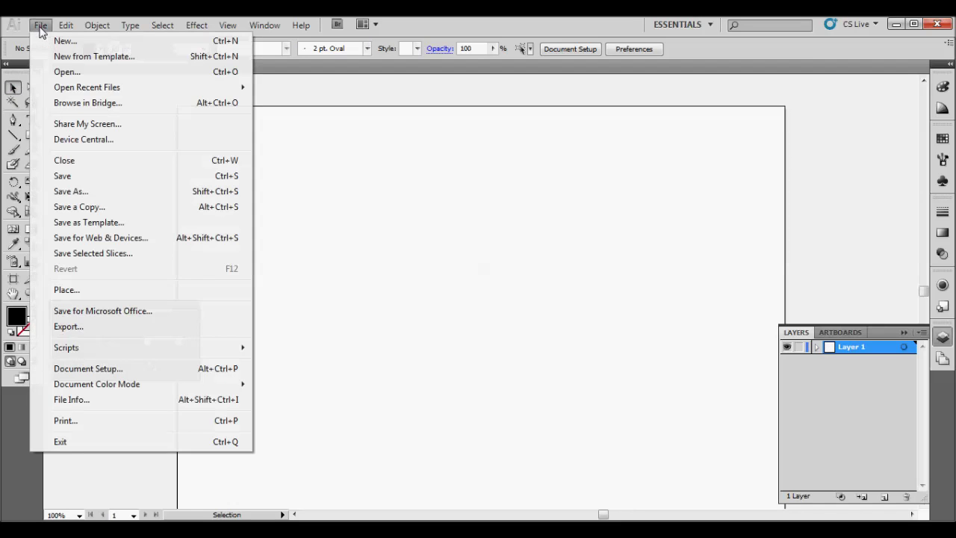
left_click(92, 295)
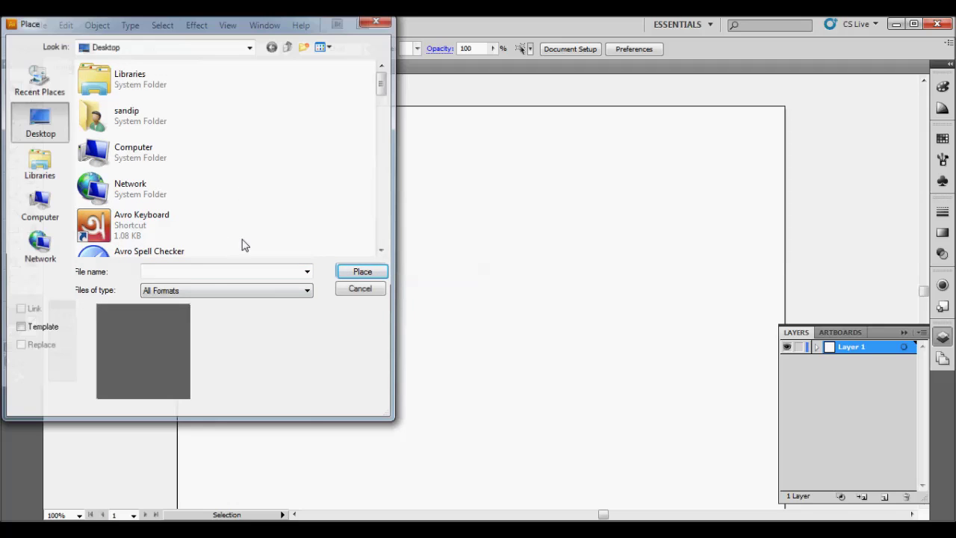
left_click(220, 224)
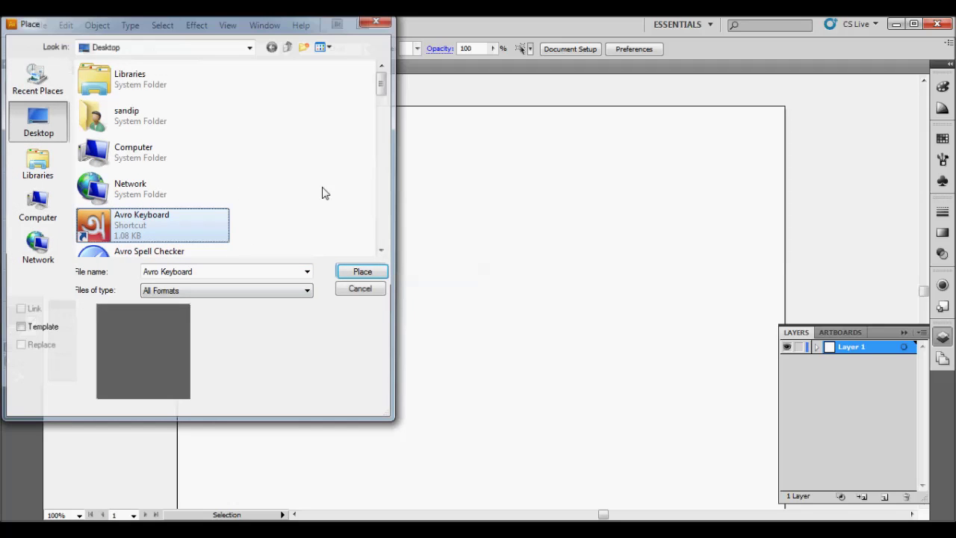
scroll(313, 209, "down", 3)
scroll(306, 216, "up", 5)
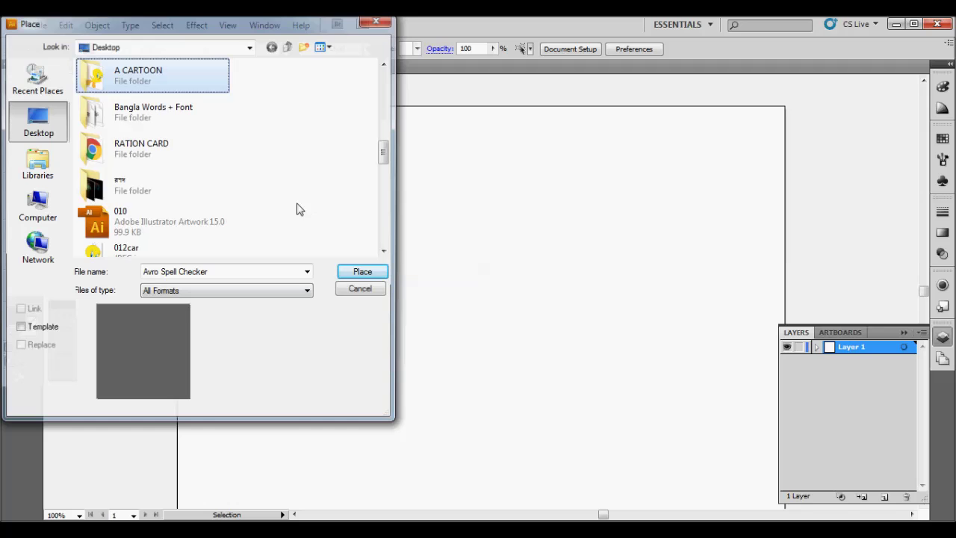
double_click(150, 83)
left_click(113, 121)
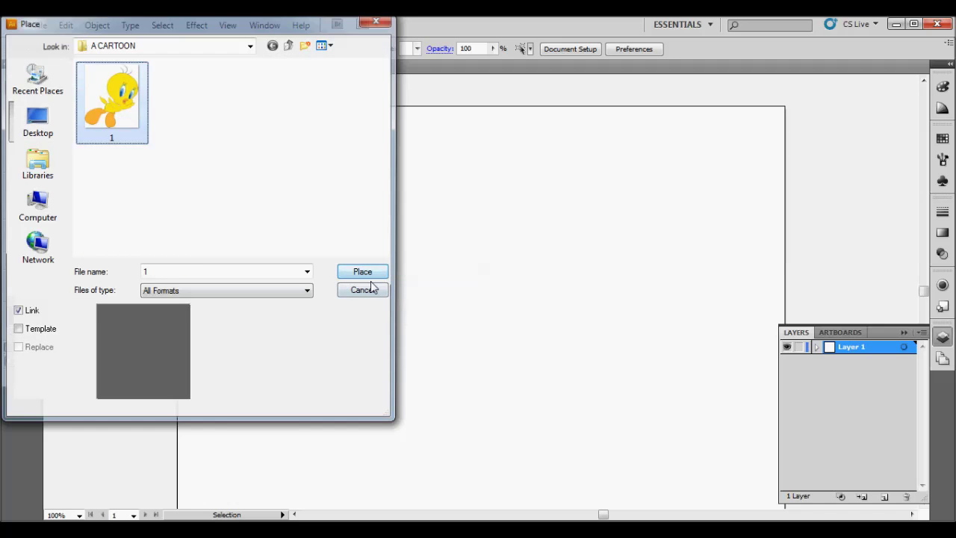
left_click(366, 272)
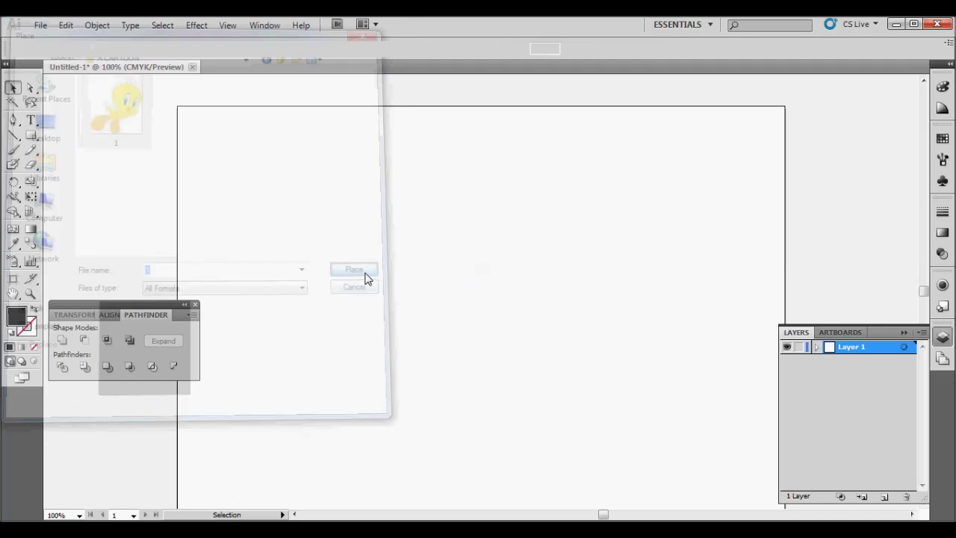
Step: Enlarge the placed Tweety image by dragging its corner handle
left_click(663, 277)
left_click(513, 341)
left_click_drag(563, 388, 618, 453)
left_click(687, 335)
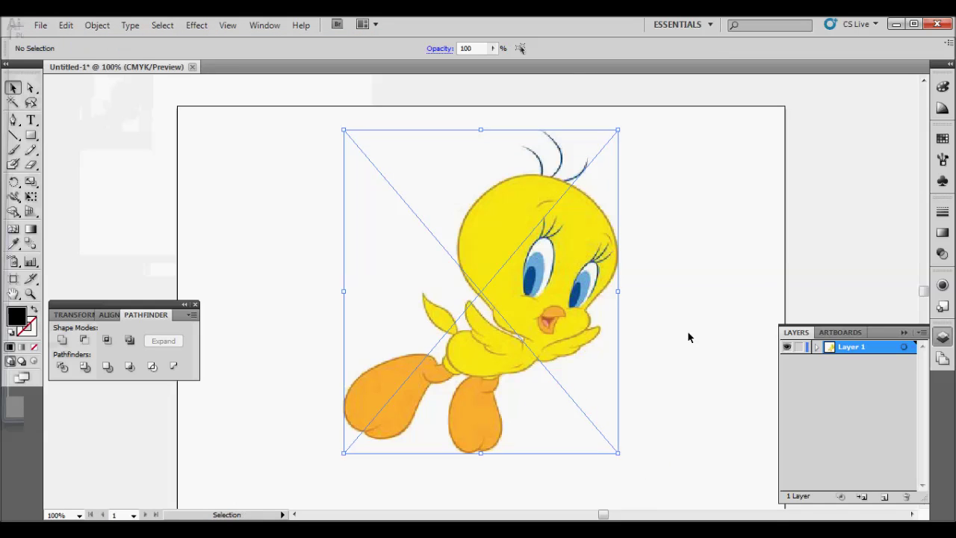
Step: Lock Layer 1 and add a new Layer 2 above it for tracing
left_click(798, 346)
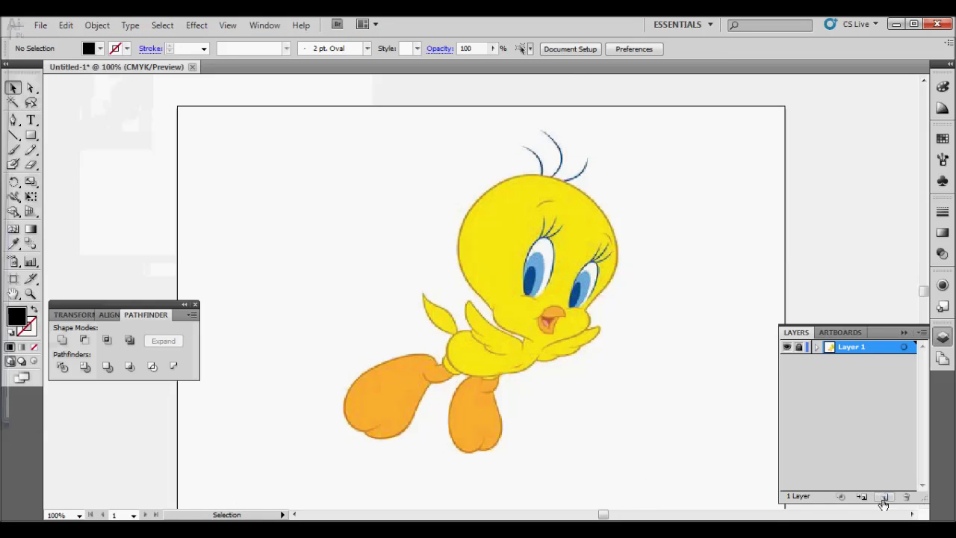
left_click(883, 496)
left_click(14, 120)
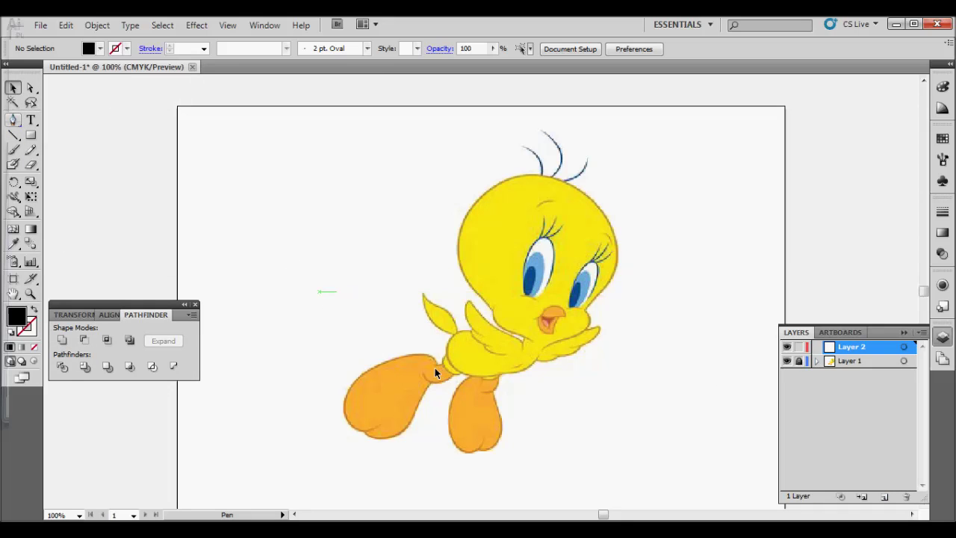
scroll(393, 367, "up", 1, "alt")
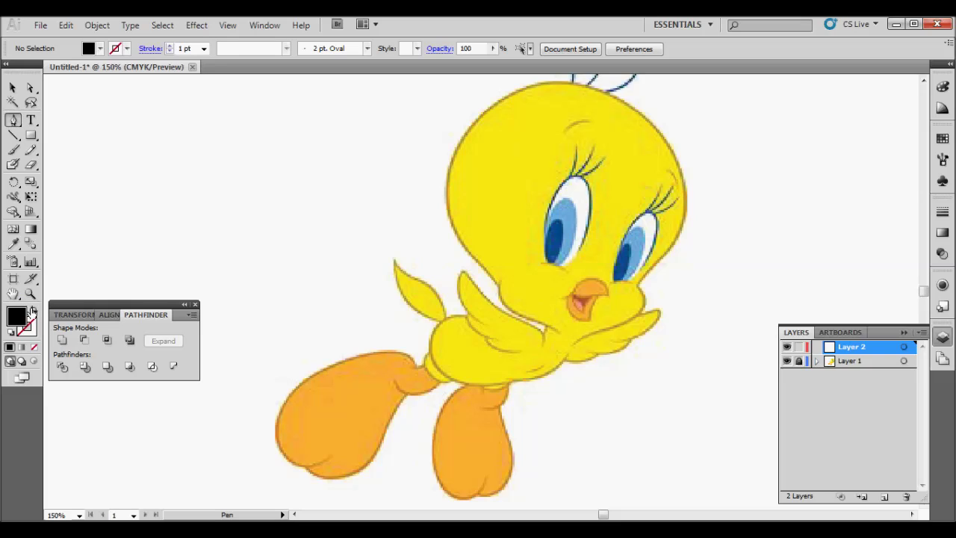
Step: Set a black stroke with no fill, zoom in to 300%, and begin tracing under the body
left_click(127, 49)
left_click(31, 62)
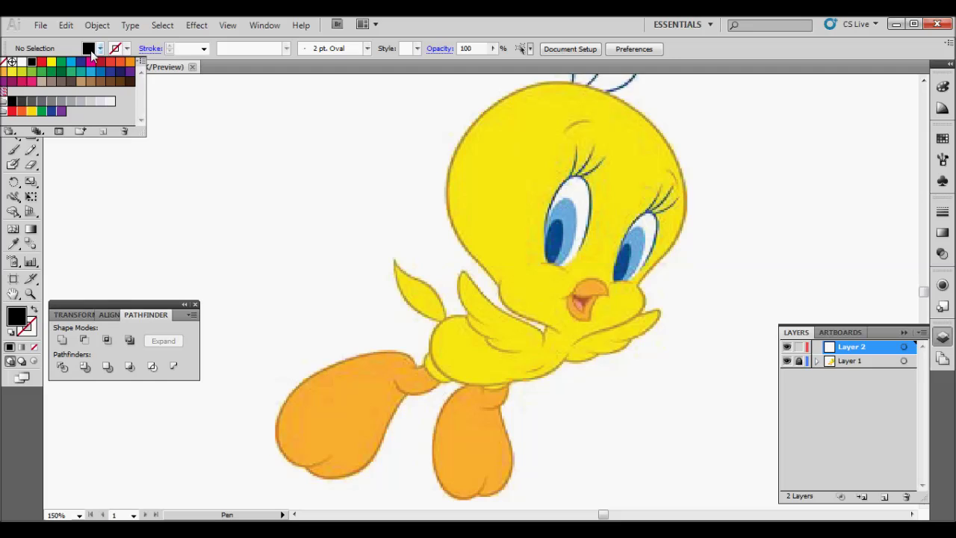
left_click(99, 50)
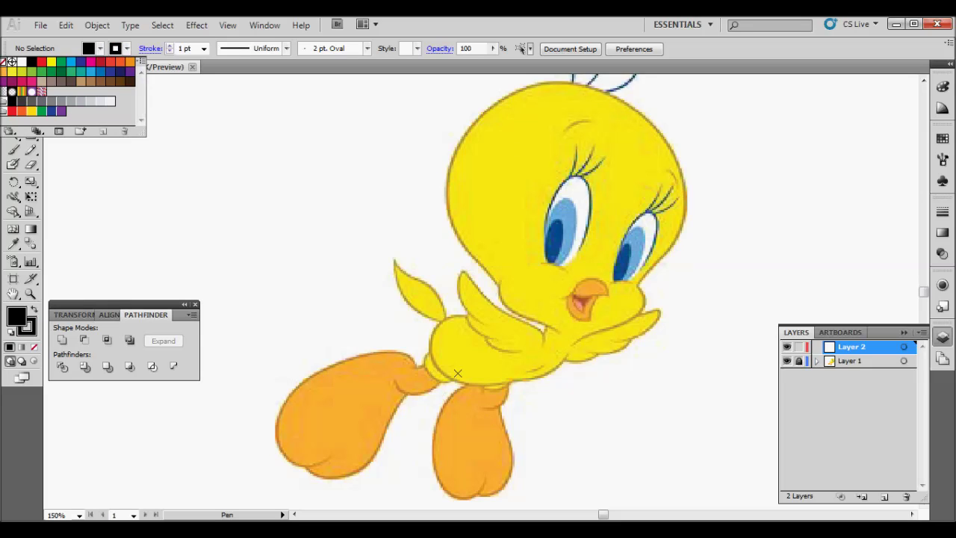
key("ctrl+plus")
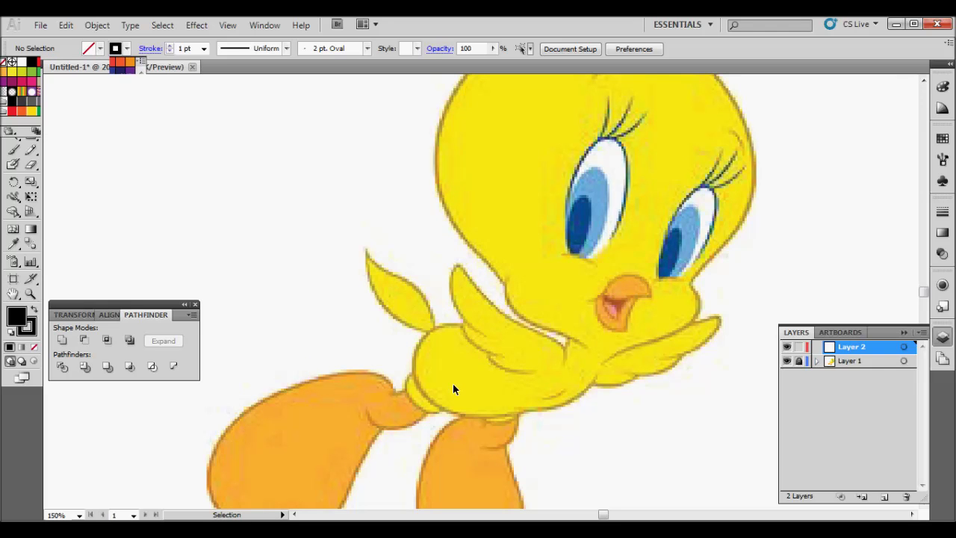
key("ctrl+plus")
key("ctrl+plus")
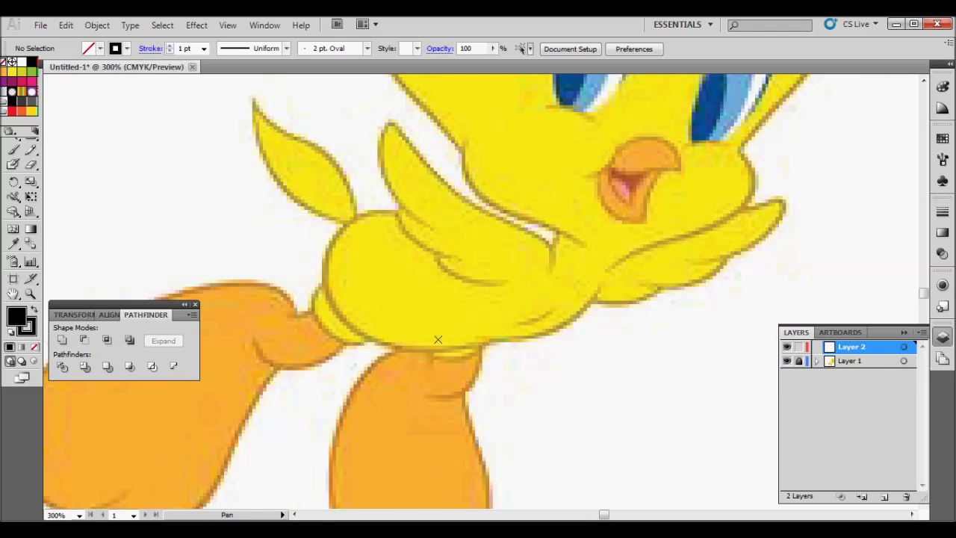
left_click(484, 344)
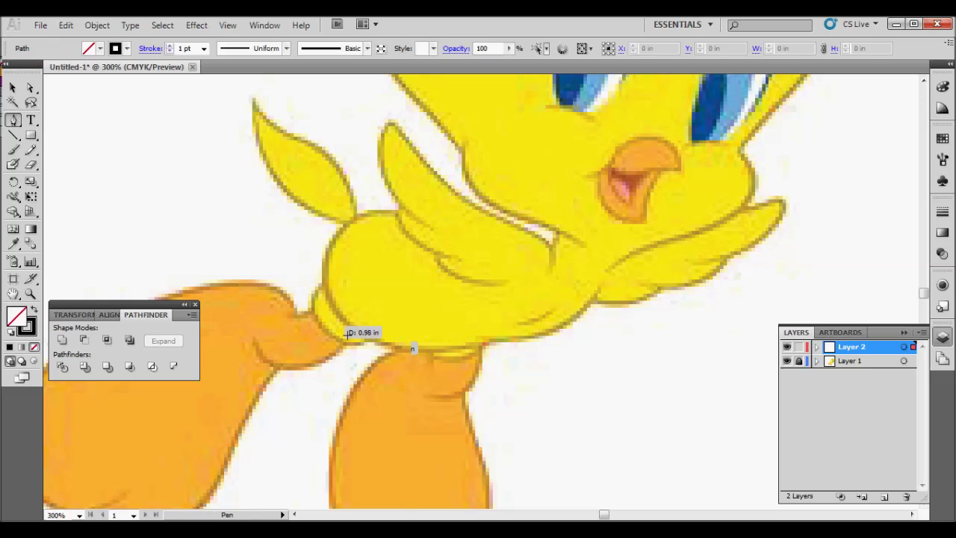
Step: Trace the pen outline from the body edge around the raised wing's edges
left_click(325, 286)
left_click_drag(325, 286, 293, 197)
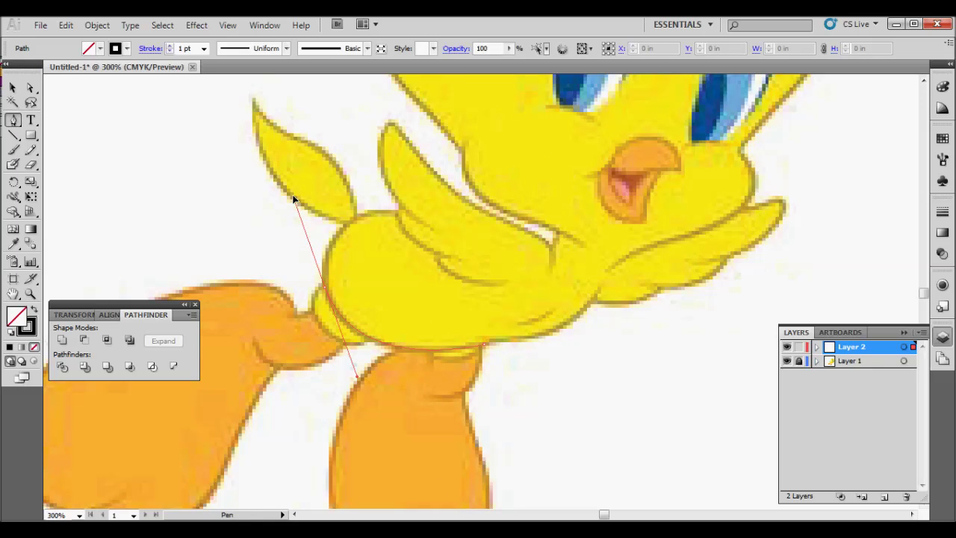
left_click_drag(294, 198, 316, 256)
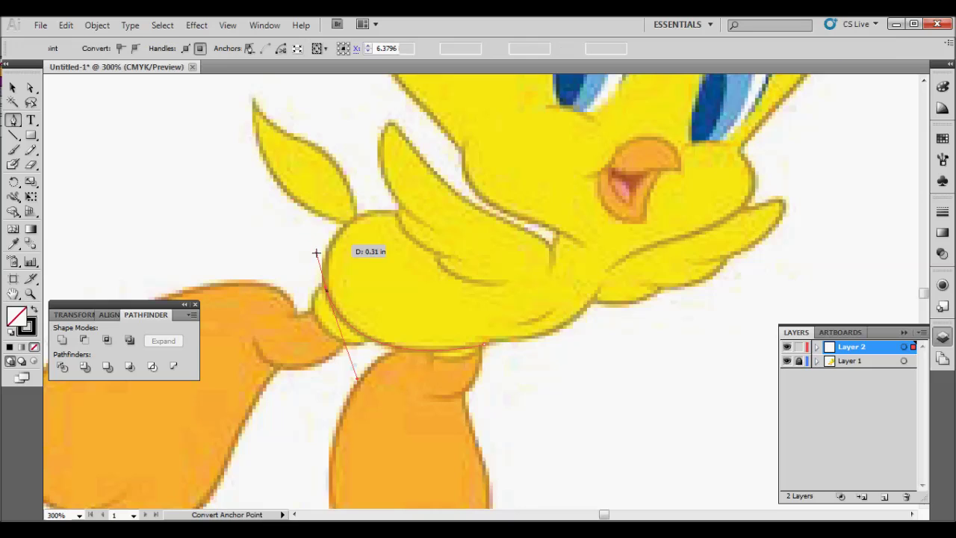
left_click_drag(396, 215, 457, 223)
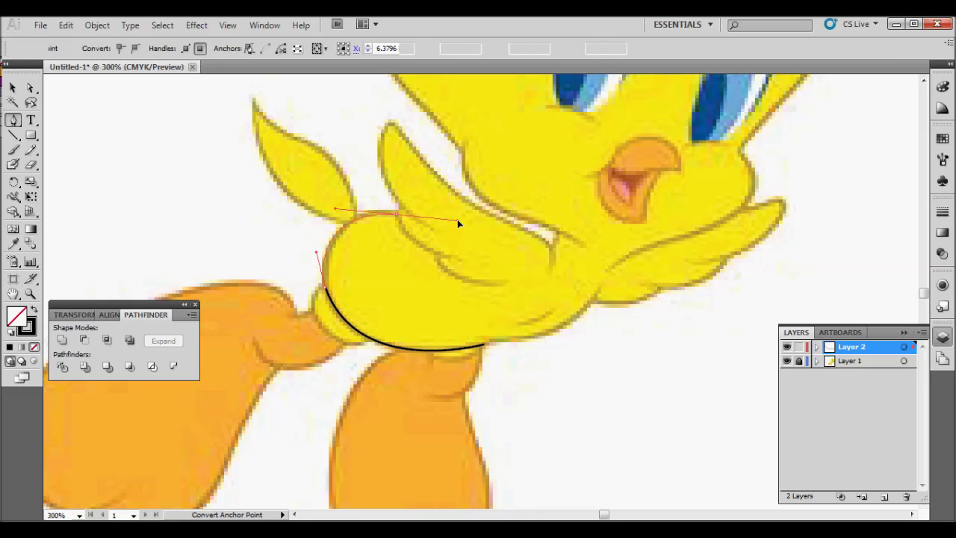
left_click_drag(401, 215, 388, 145)
mouse_move(380, 186)
left_mouse_down()
mouse_move(380, 105)
mouse_move(418, 157)
left_mouse_up()
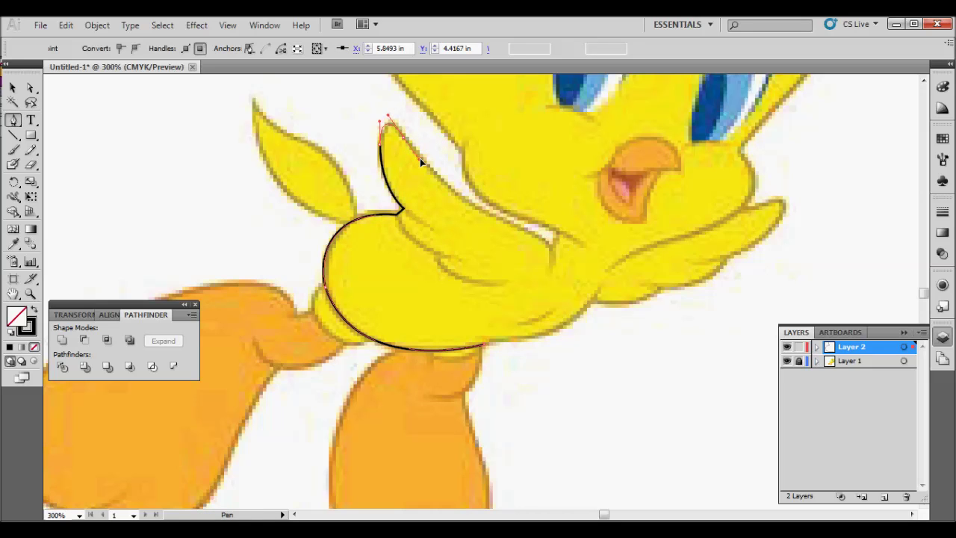
mouse_move(480, 192)
left_mouse_down()
mouse_move(310, 249)
mouse_move(364, 274)
mouse_move(383, 298)
left_mouse_up()
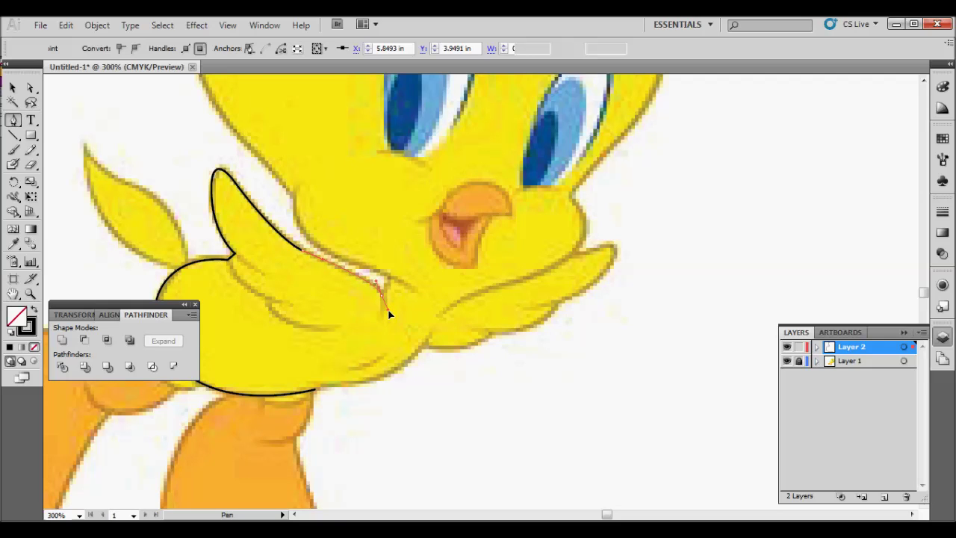
left_click_drag(384, 282, 387, 278)
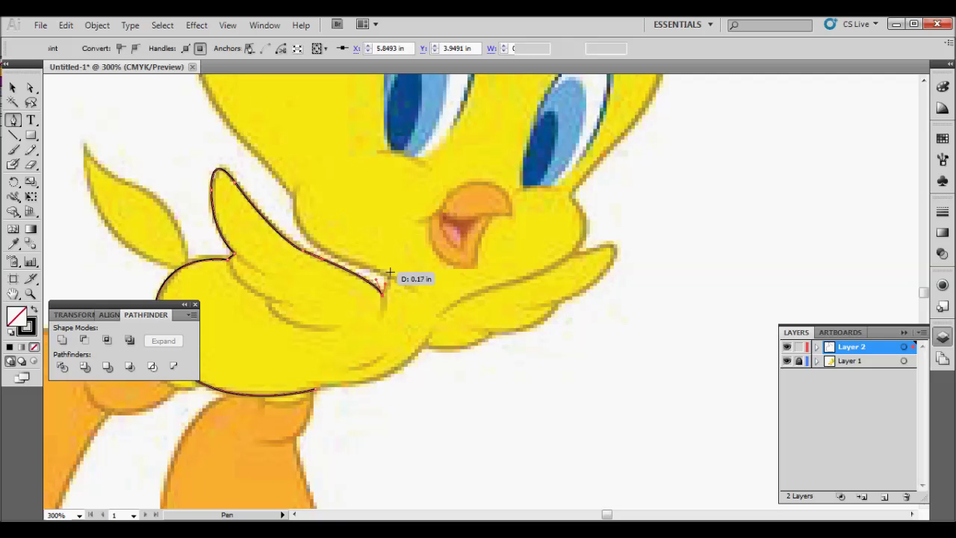
left_click(323, 256)
left_click(308, 248)
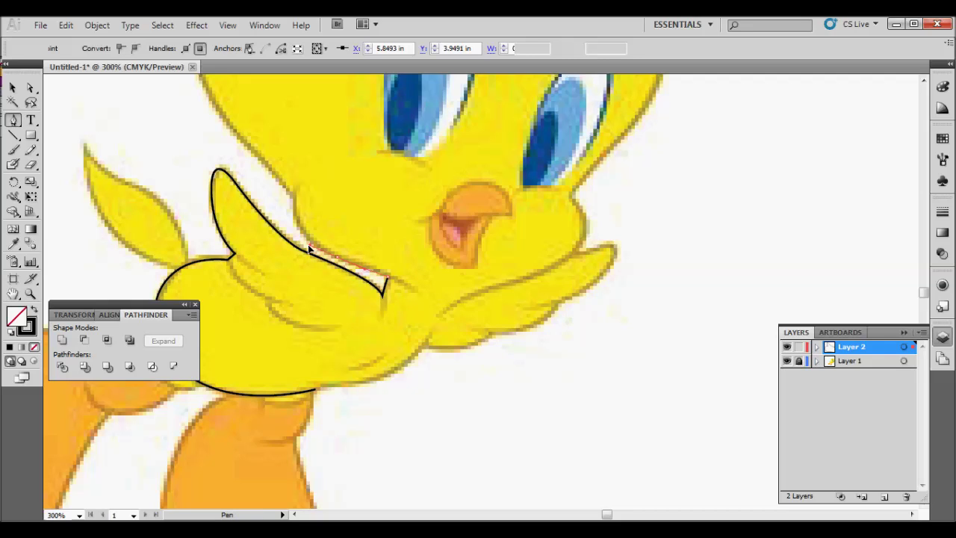
left_click(293, 198)
Step: Continue the outline up the head's left edge, across the top and down its right side
left_click_drag(286, 169, 334, 310)
left_click(330, 301)
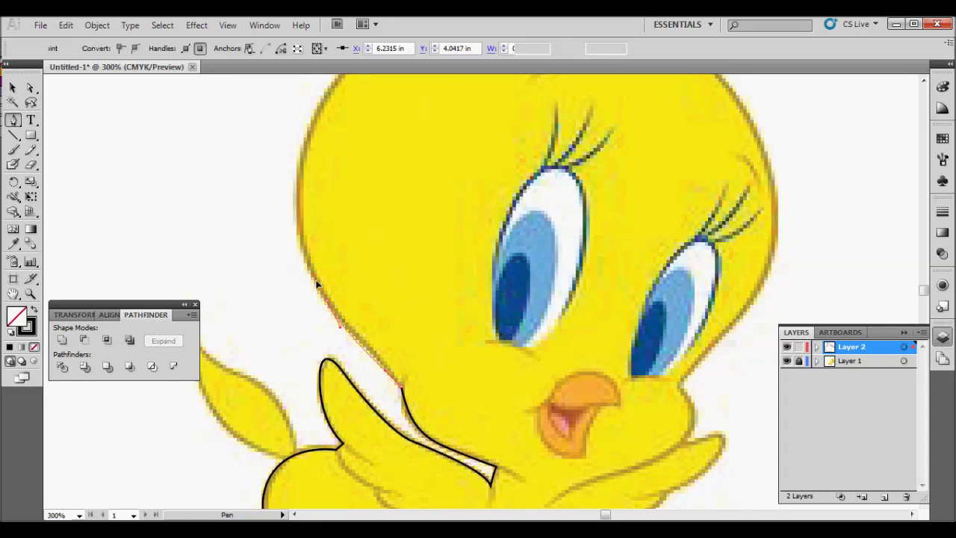
left_click_drag(297, 290, 301, 212)
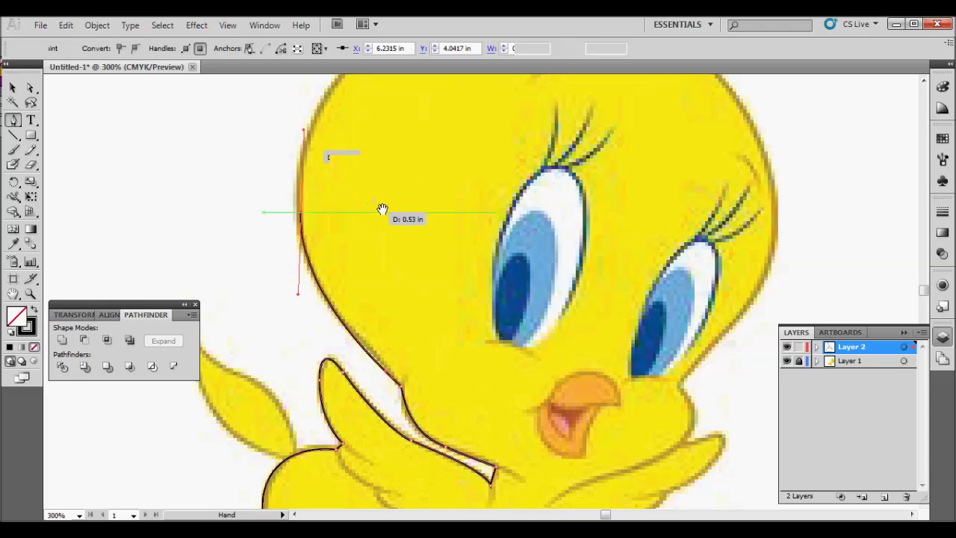
left_click_drag(382, 207, 277, 373)
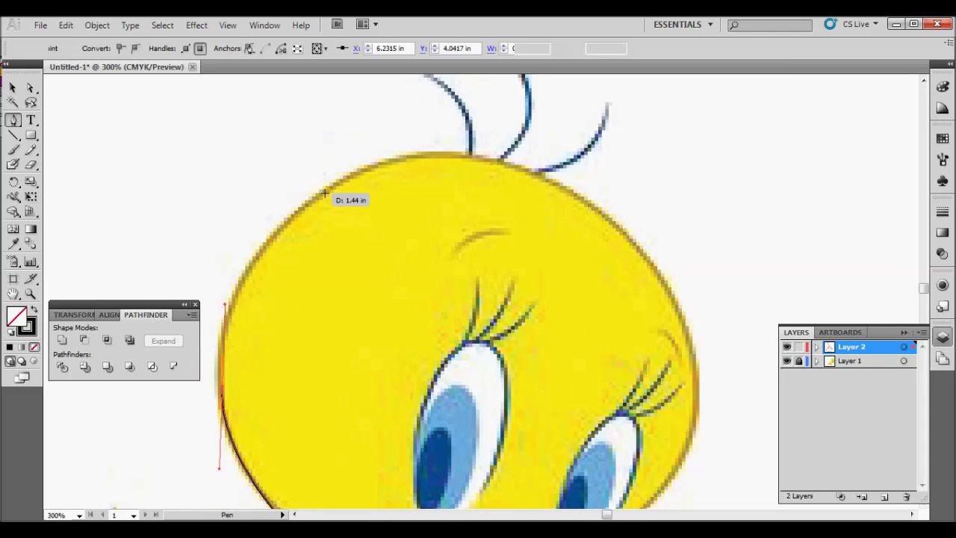
left_click_drag(239, 258, 409, 130)
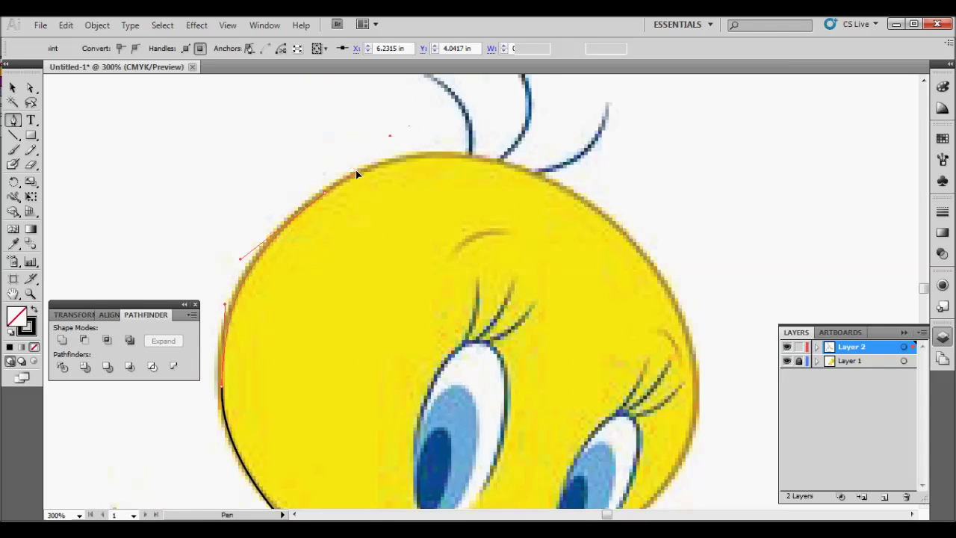
left_click_drag(418, 249, 310, 207)
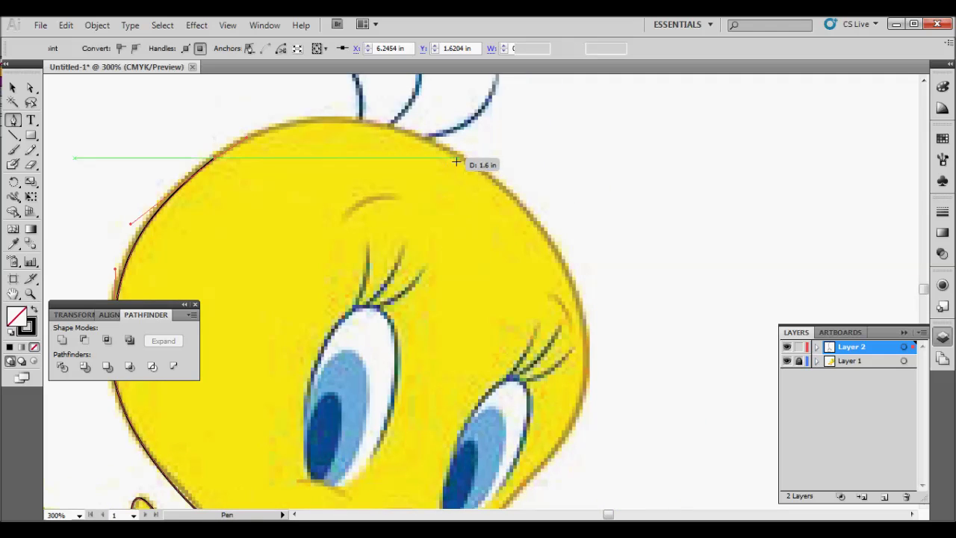
mouse_move(470, 161)
left_mouse_down()
mouse_move(568, 235)
mouse_move(587, 237)
left_mouse_up()
mouse_move(553, 304)
left_mouse_down()
mouse_move(436, 200)
mouse_move(475, 298)
mouse_move(469, 280)
left_mouse_up()
left_click_drag(466, 355, 501, 263)
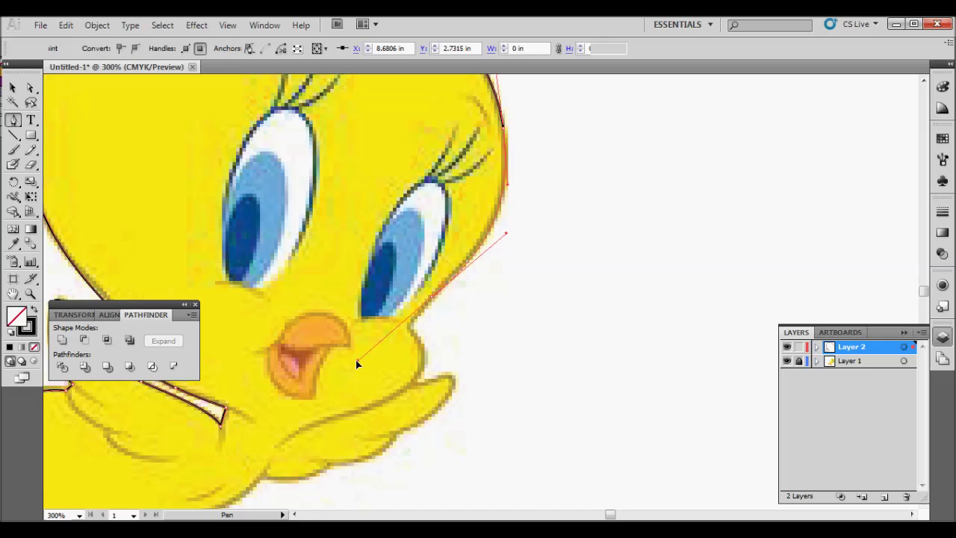
Step: Finish the outline down the right cheek and under the right wing, then close the path
left_click_drag(405, 329, 423, 312)
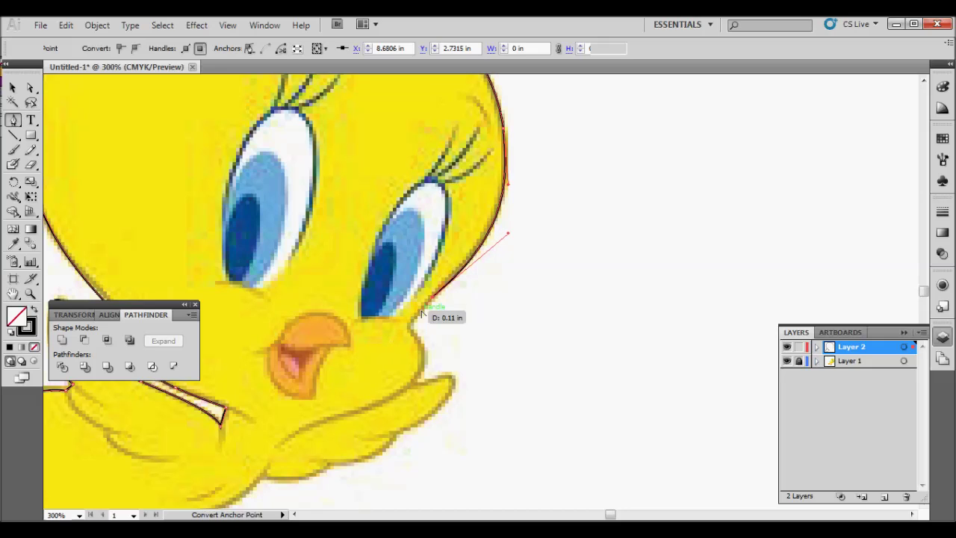
mouse_move(415, 382)
left_mouse_down()
mouse_move(504, 271)
mouse_move(461, 309)
mouse_move(450, 305)
mouse_move(488, 297)
mouse_move(500, 280)
left_mouse_up()
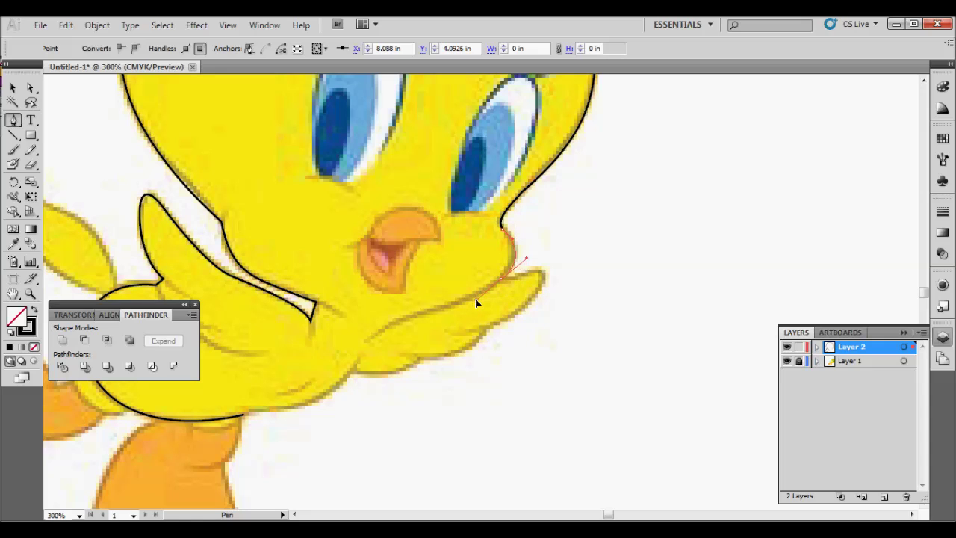
mouse_move(535, 271)
left_mouse_down()
mouse_move(543, 278)
mouse_move(530, 298)
left_mouse_up()
mouse_move(499, 326)
left_mouse_down()
mouse_move(416, 355)
mouse_move(373, 359)
mouse_move(510, 303)
mouse_move(478, 326)
left_mouse_up()
left_click(478, 334, "ctrl")
left_click(417, 356, "ctrl")
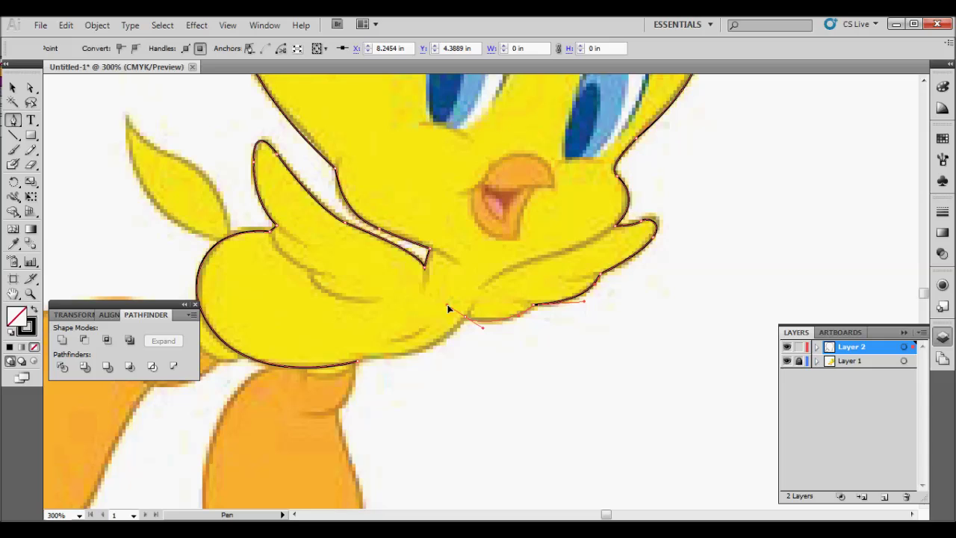
left_click_drag(358, 362, 264, 369)
left_click(13, 87)
left_click(12, 119)
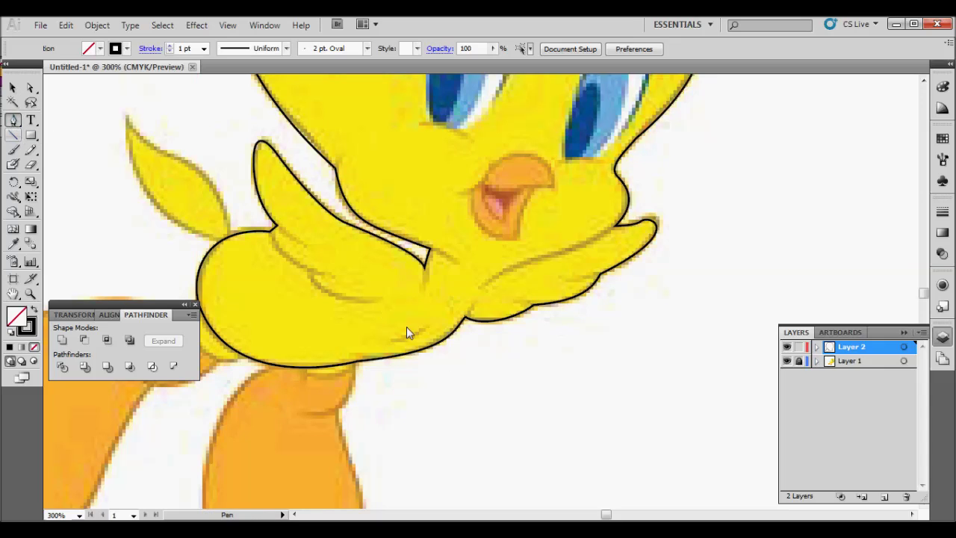
Step: Draw a closed curved pen path around the left wing from its base to the tip
scroll(406, 326, "down", 1)
scroll(423, 261, "up", 3)
scroll(421, 273, "up", 4)
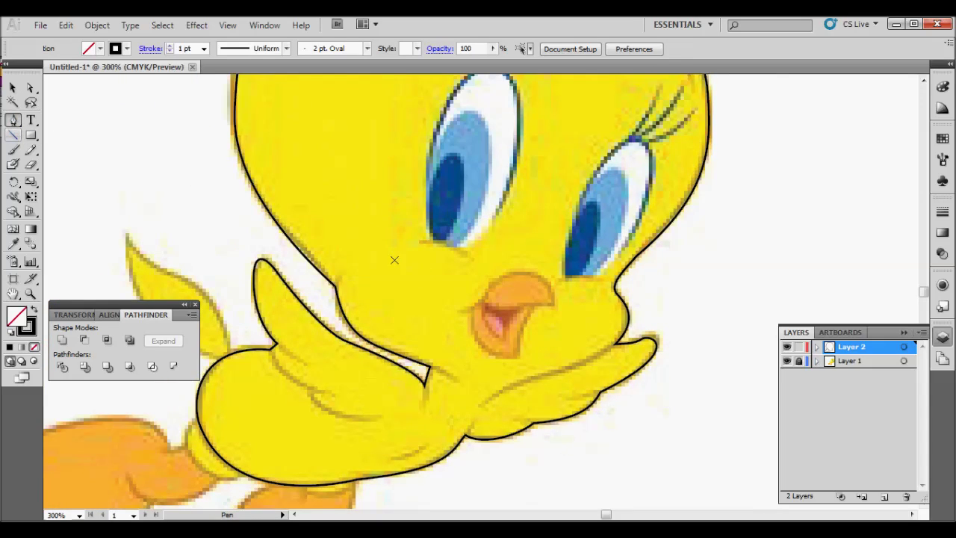
left_click_drag(420, 274, 564, 250)
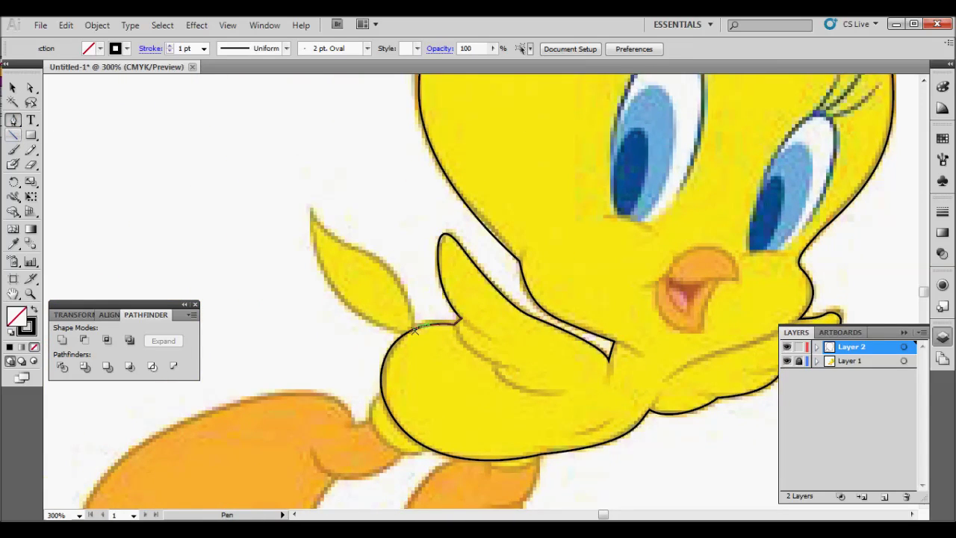
left_click(413, 329)
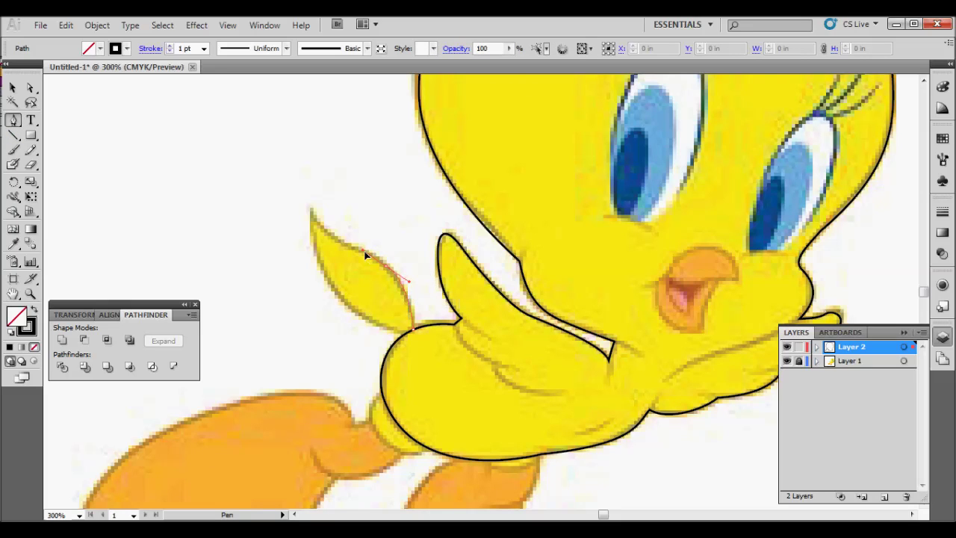
left_click(312, 211)
left_click_drag(312, 211, 314, 194)
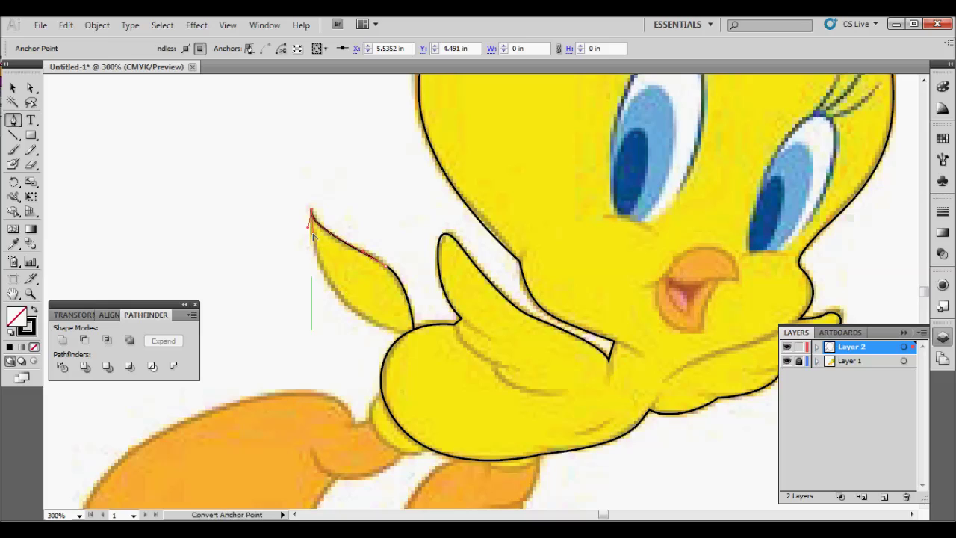
mouse_move(402, 339)
left_mouse_down()
mouse_move(490, 371)
mouse_move(429, 339)
left_mouse_up()
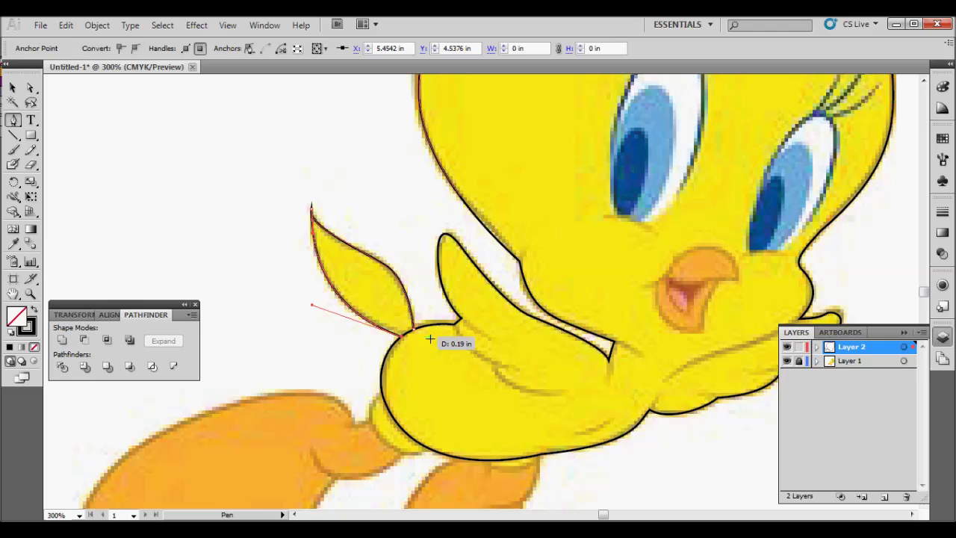
key("ctrl+plus")
key("ctrl+plus")
mouse_move(429, 339)
left_mouse_down()
mouse_move(356, 302)
mouse_move(353, 282)
left_mouse_up()
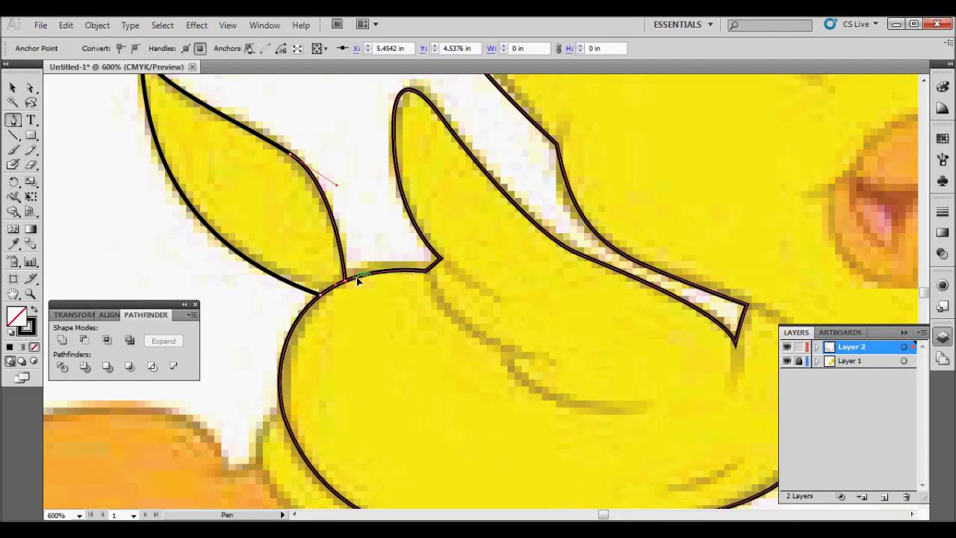
left_click(364, 285)
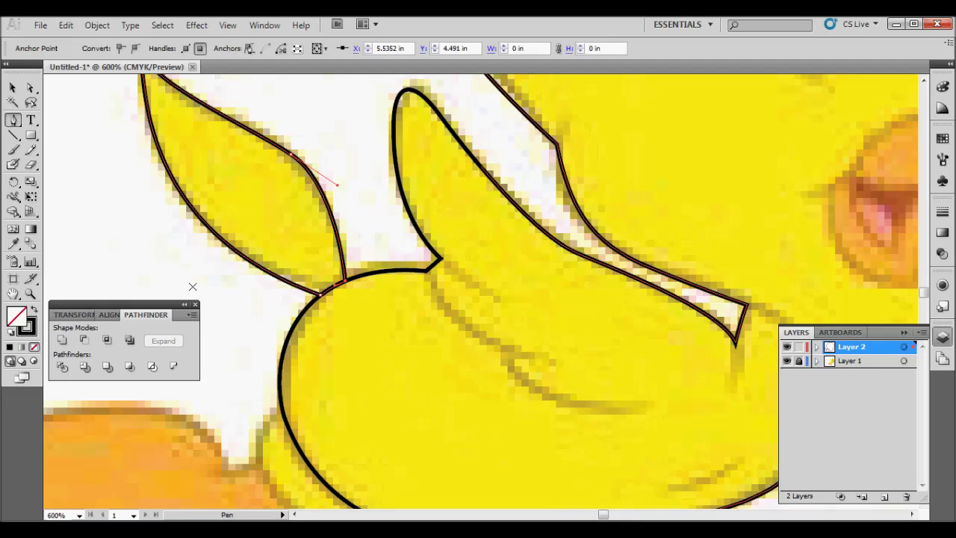
Step: Check the wing outline by reselecting it, then deselect and zoom out
left_click(13, 88)
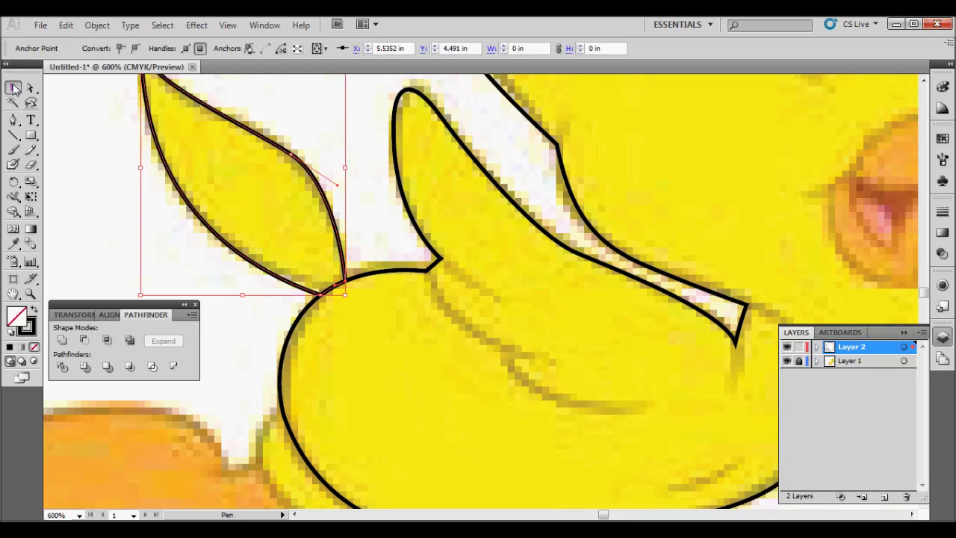
left_click(125, 214)
left_click(213, 243)
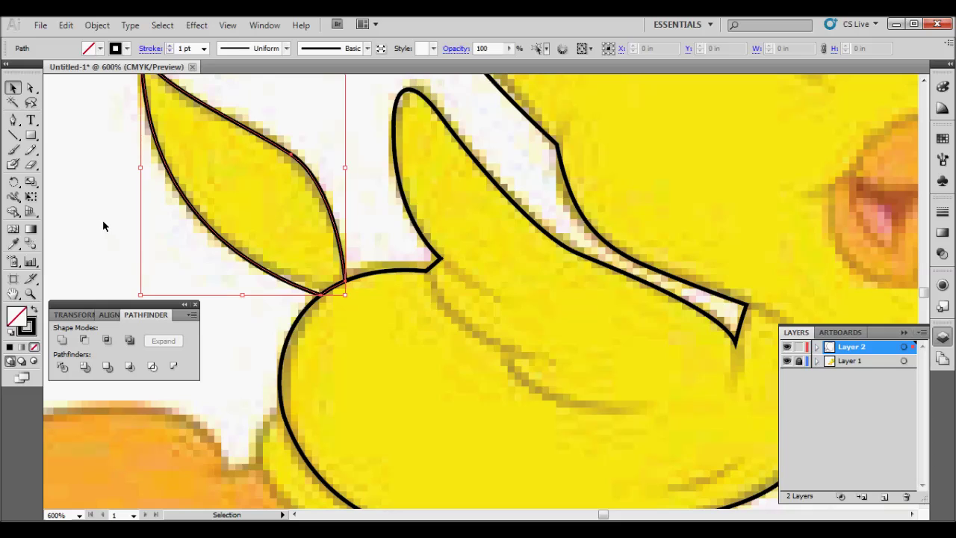
left_click(102, 222)
key("ctrl+minus")
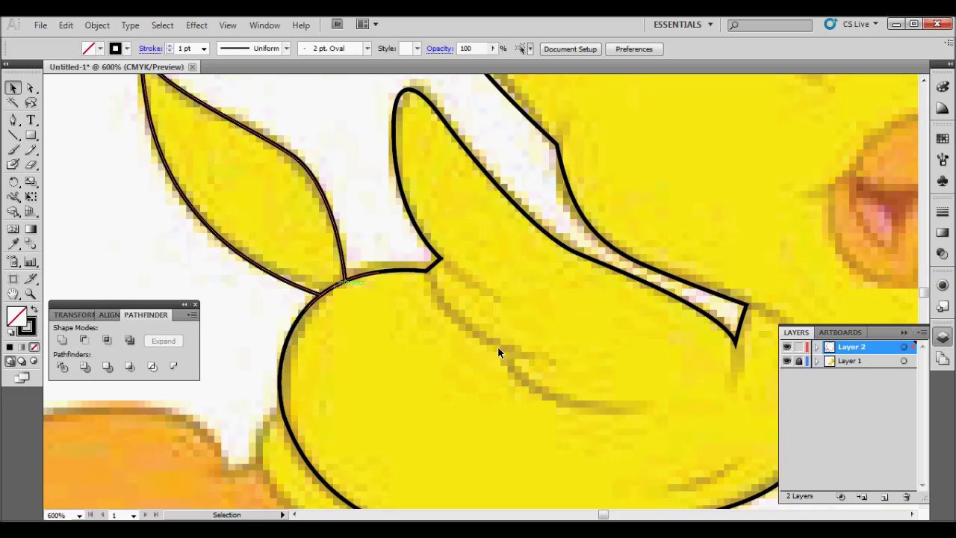
Step: Trace a closed outline around the small bulge at the body's lower left
key("ctrl+minus")
key("ctrl+plus")
key("ctrl+plus")
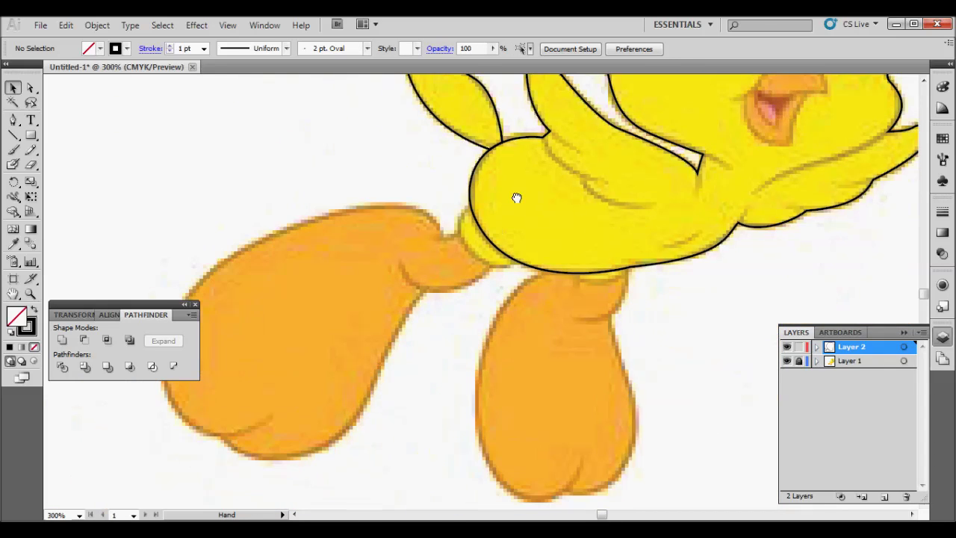
key("a")
left_click_drag(513, 205, 429, 283)
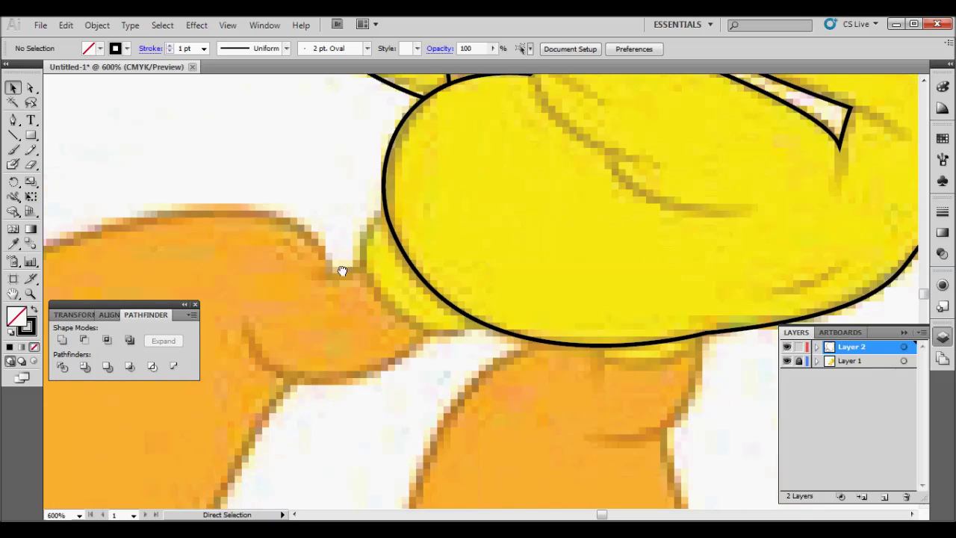
left_click(13, 120)
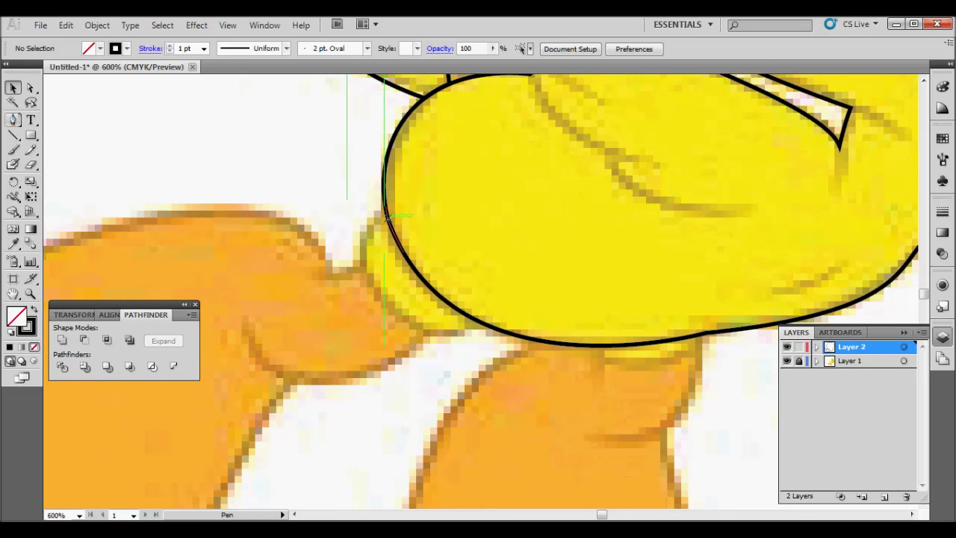
left_click(387, 212)
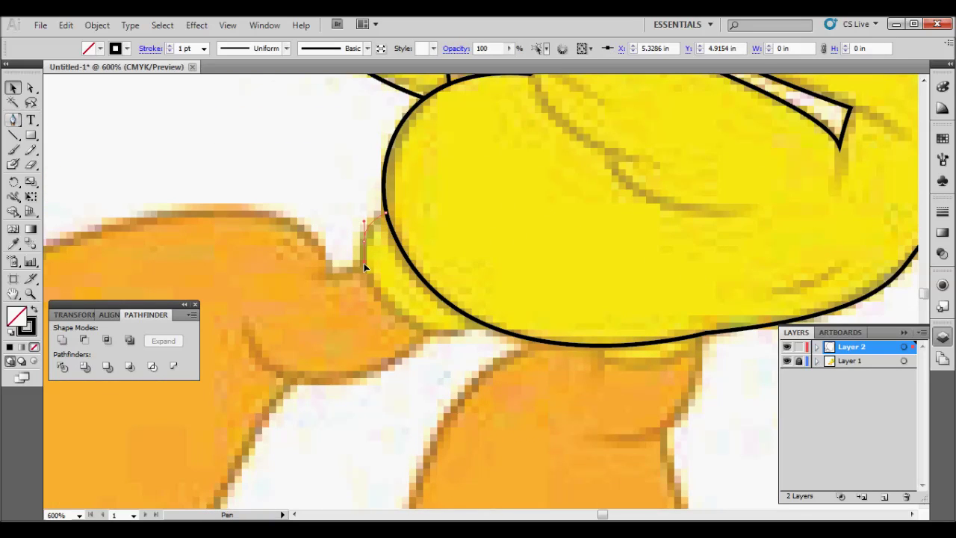
left_click_drag(427, 332, 478, 352)
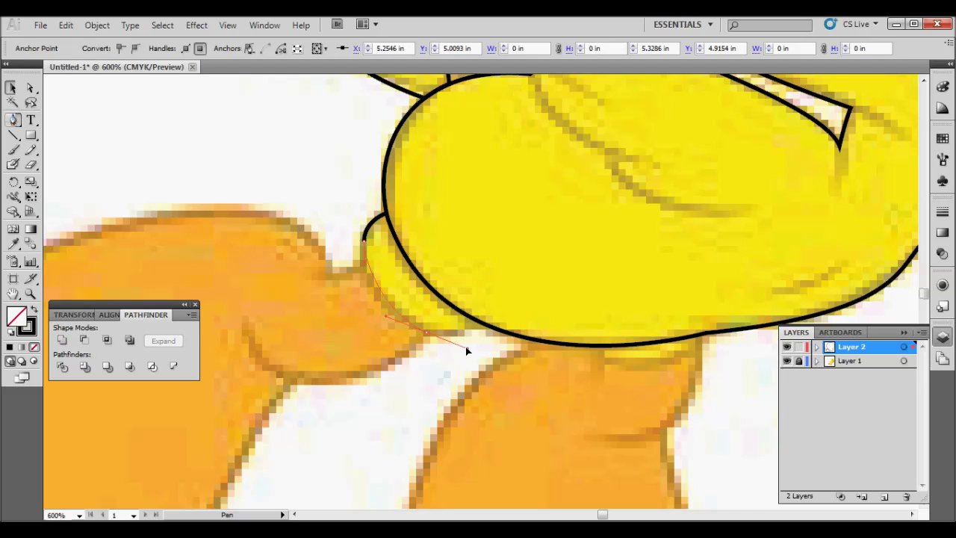
left_click(479, 326)
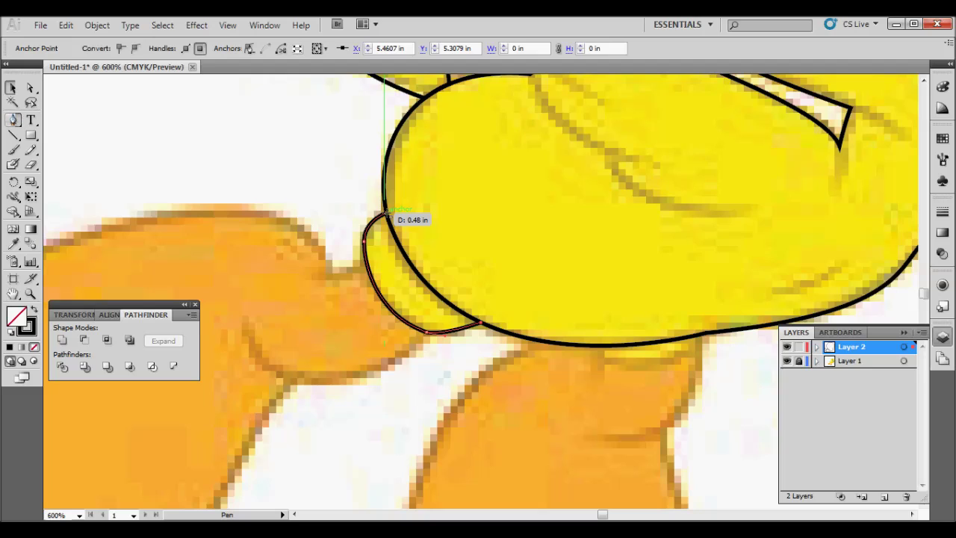
left_click_drag(386, 214, 366, 139)
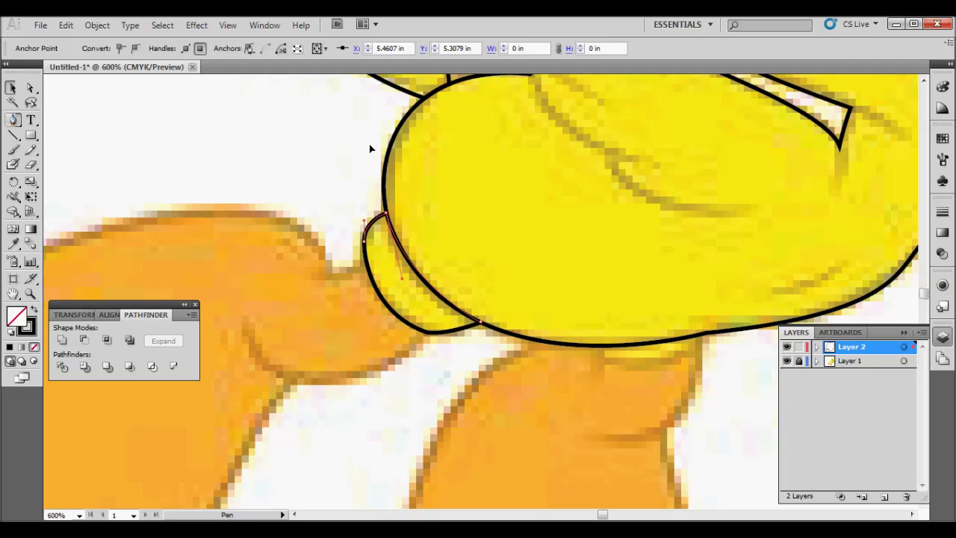
left_click(15, 88)
left_click(117, 149)
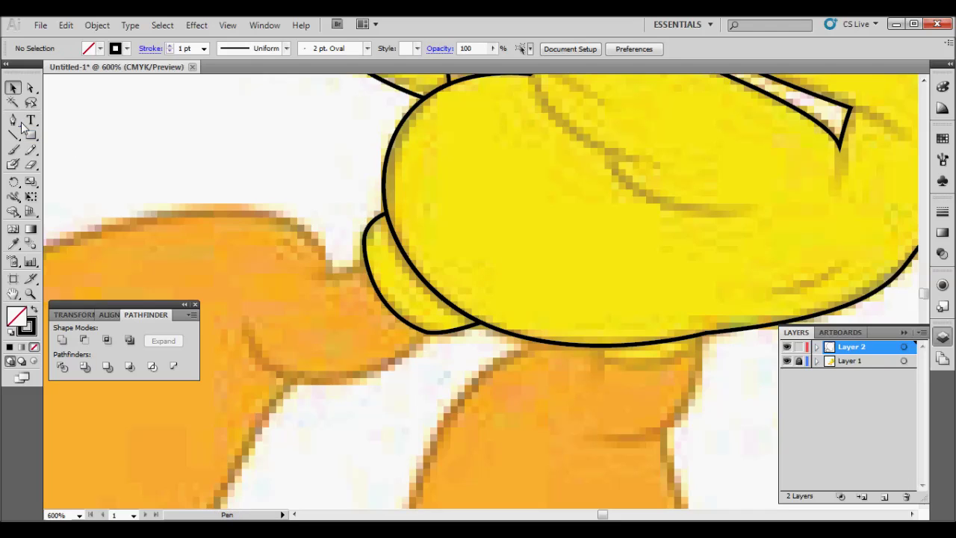
Step: Trace a closed outline around the thin sliver under the belly
mouse_move(582, 312)
left_mouse_down()
mouse_move(450, 277)
mouse_move(442, 267)
left_mouse_up()
key("p")
left_click(440, 268)
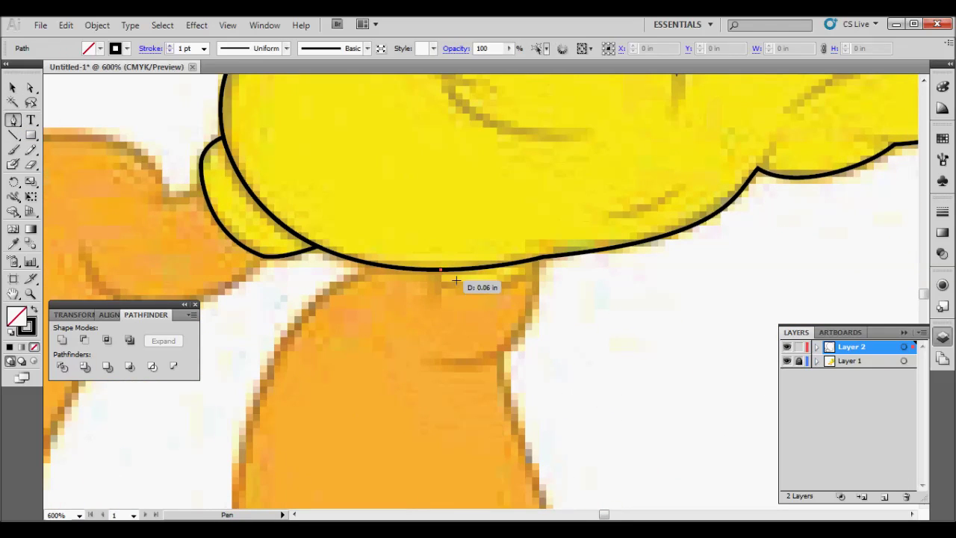
left_click_drag(526, 263, 529, 239)
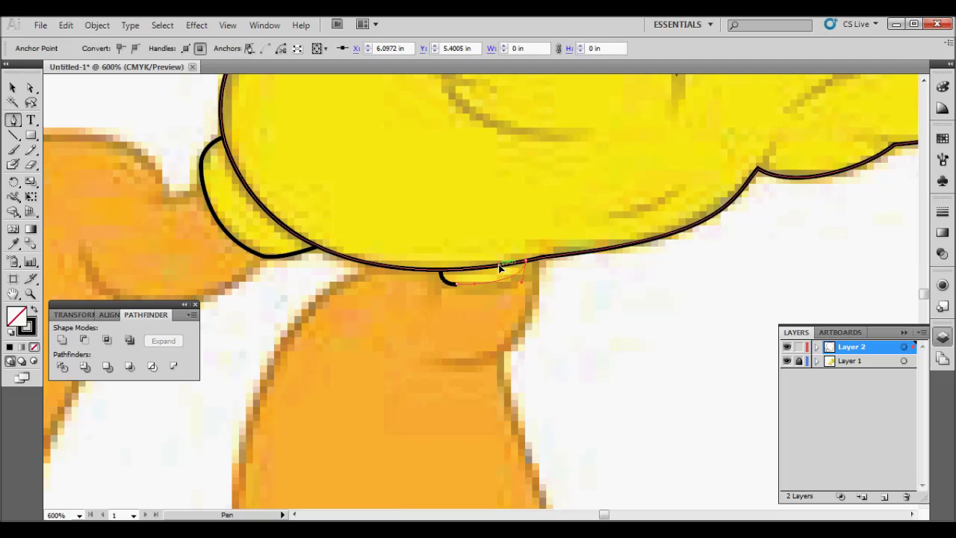
left_click(440, 268)
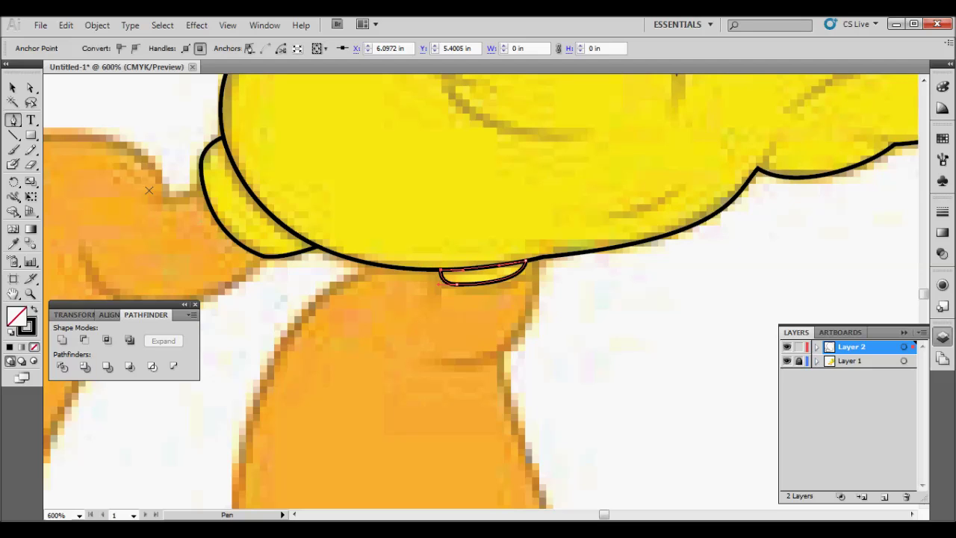
left_click(13, 87)
left_click(97, 105)
left_click(13, 120)
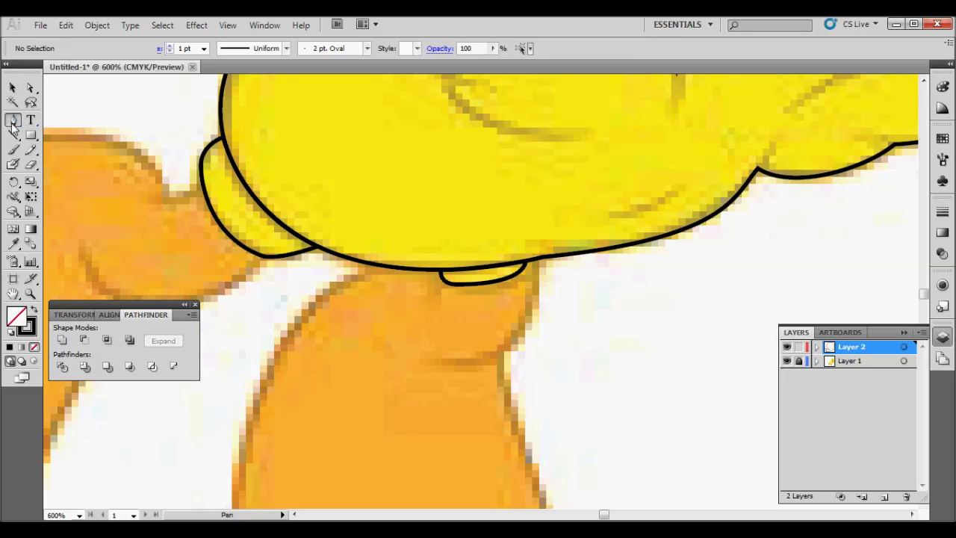
left_click_drag(145, 235, 459, 265)
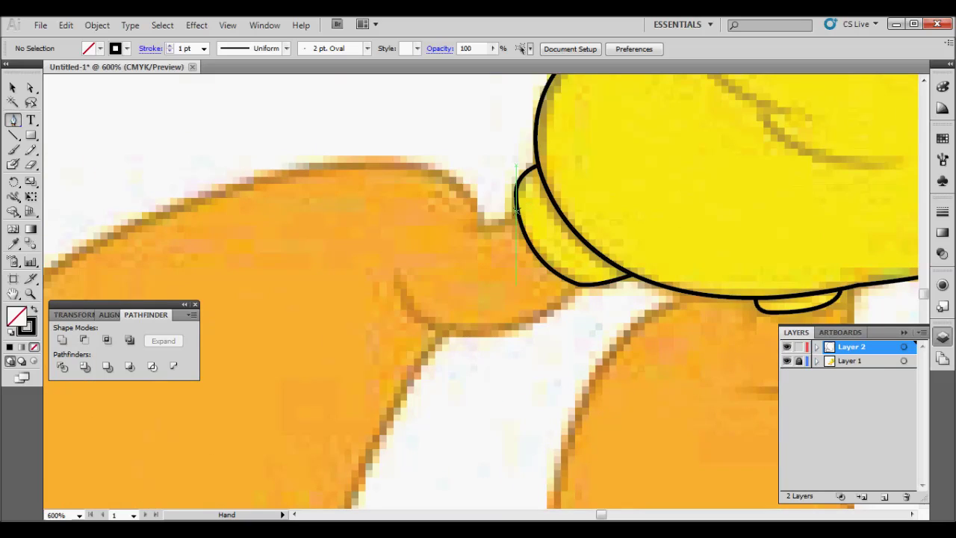
Step: Start the left leg outline at the body joint, curving along its top and front end
left_click(521, 212)
left_click(485, 225)
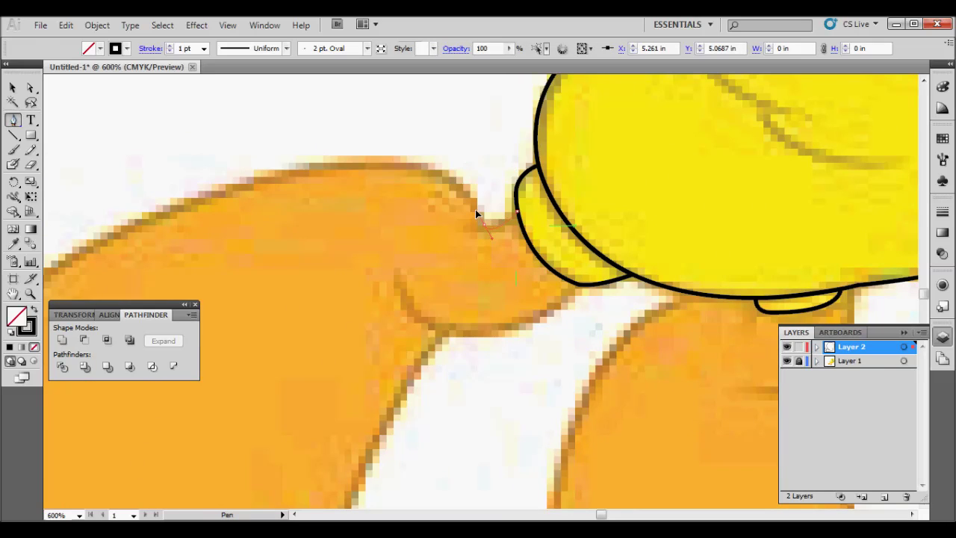
mouse_move(475, 209)
left_mouse_down()
mouse_move(379, 174)
mouse_move(229, 186)
left_mouse_up()
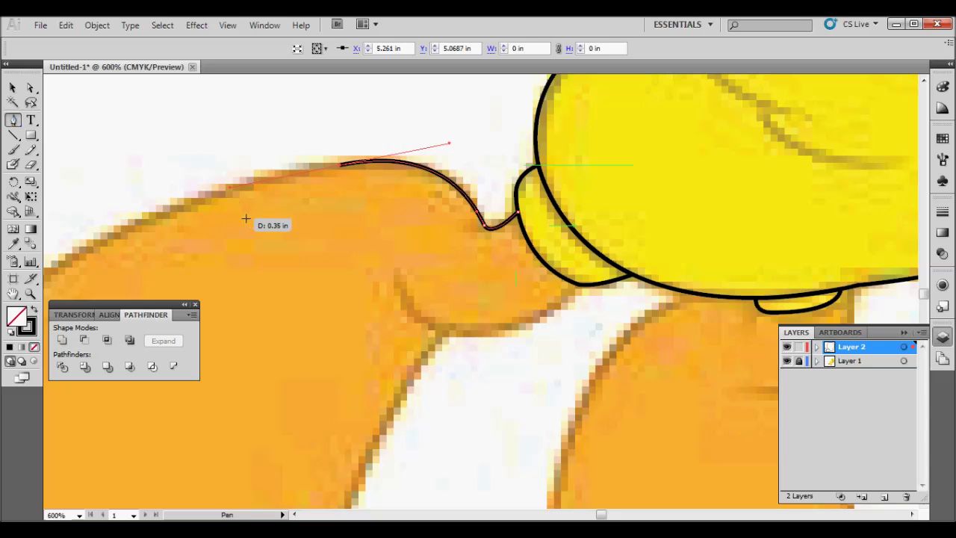
key("ctrl+minus")
key("ctrl+minus")
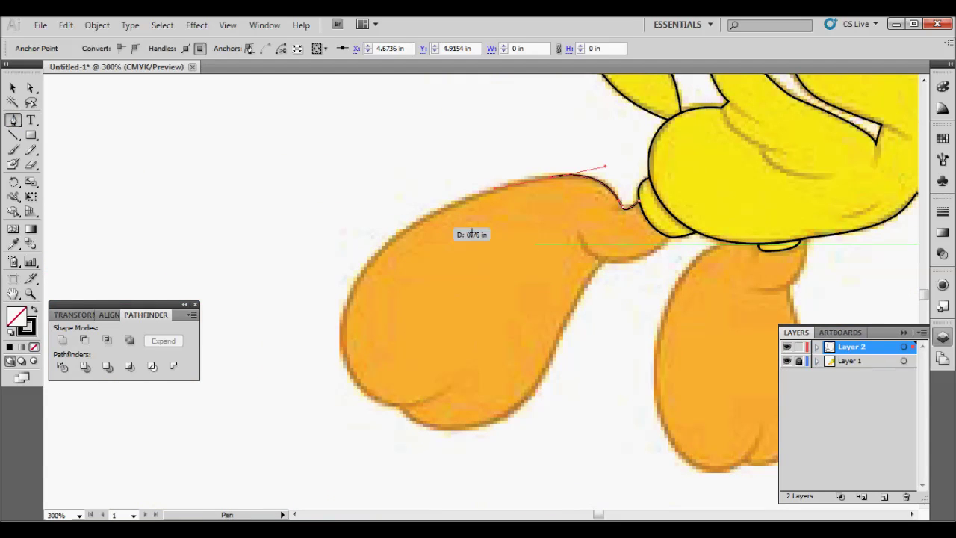
left_click_drag(400, 235, 376, 252)
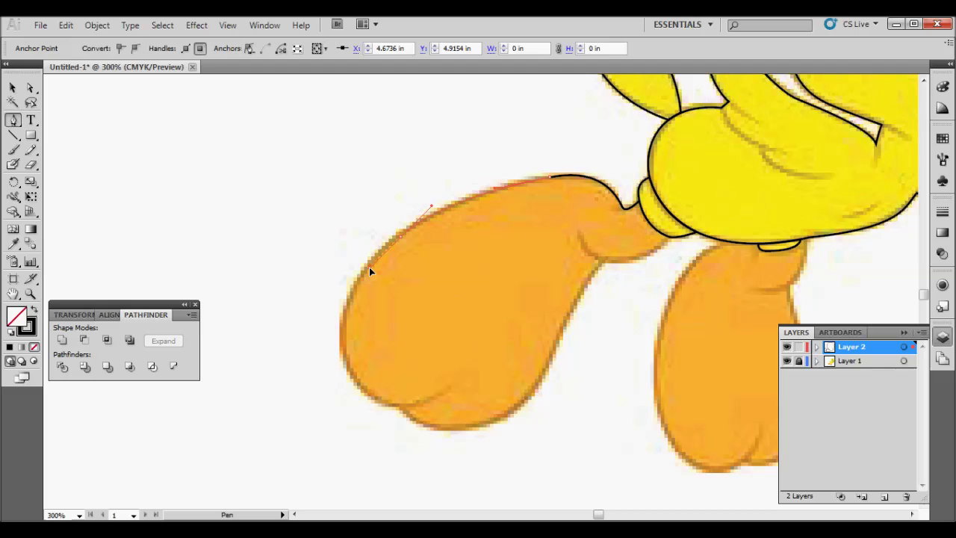
mouse_move(426, 320)
left_mouse_down()
mouse_move(329, 288)
mouse_move(355, 354)
mouse_move(353, 331)
mouse_move(387, 326)
left_mouse_up()
Step: Curve the outline along the leg's underside up to the joint, close it, and deselect
scroll(384, 239, "down", 3)
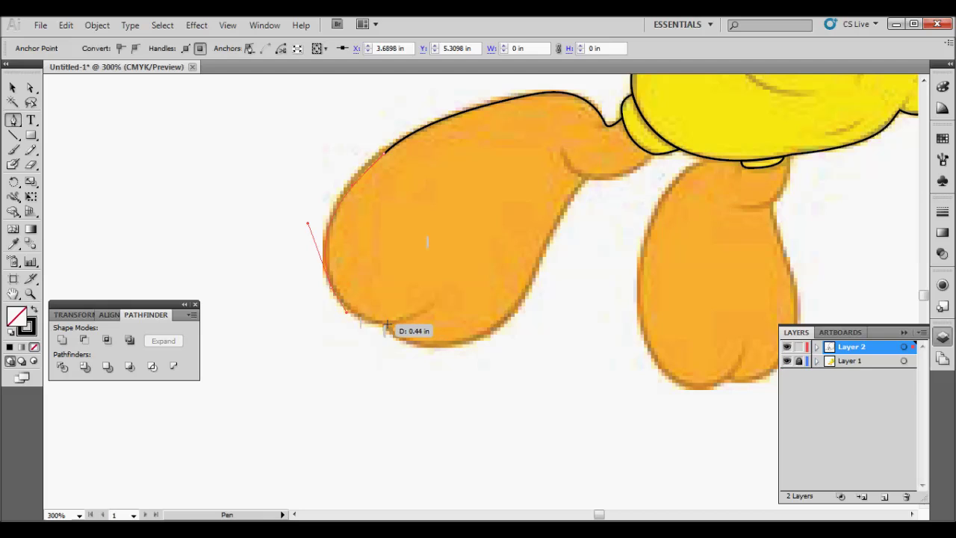
mouse_move(544, 331)
left_mouse_down()
mouse_move(395, 335)
mouse_move(387, 290)
left_mouse_up()
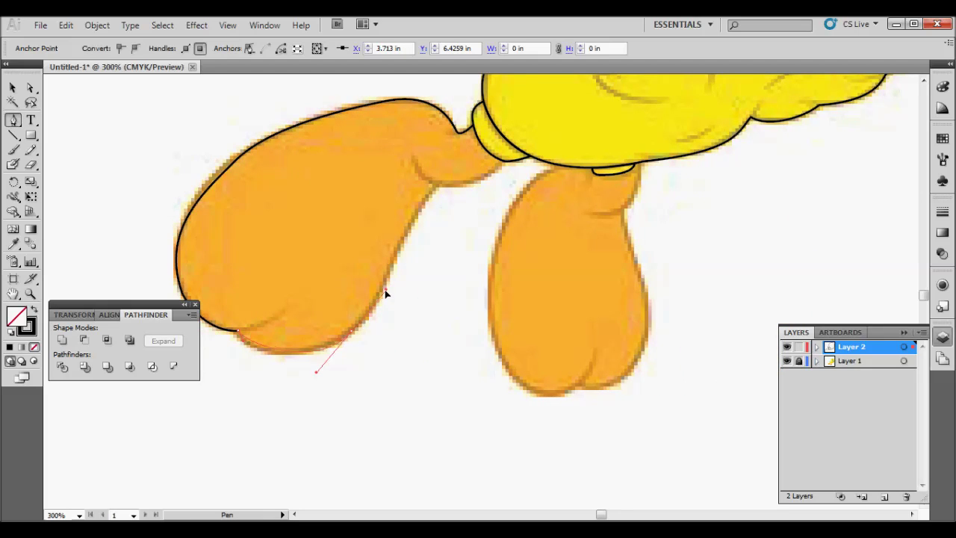
mouse_move(387, 290)
left_mouse_down()
mouse_move(419, 218)
mouse_move(444, 191)
left_mouse_up()
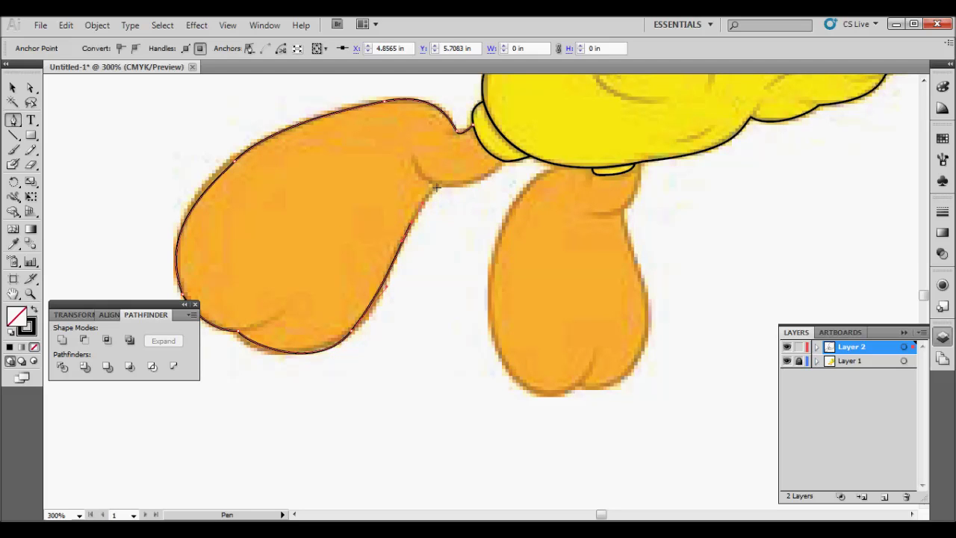
scroll(418, 246, "up", 2)
scroll(399, 339, "up", 2)
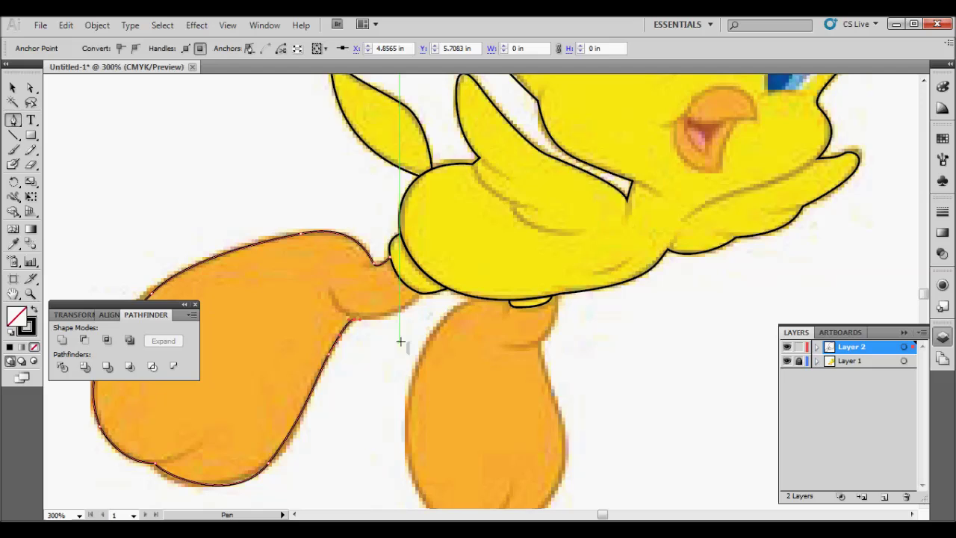
scroll(401, 340, "up", 2)
scroll(400, 338, "left", 3)
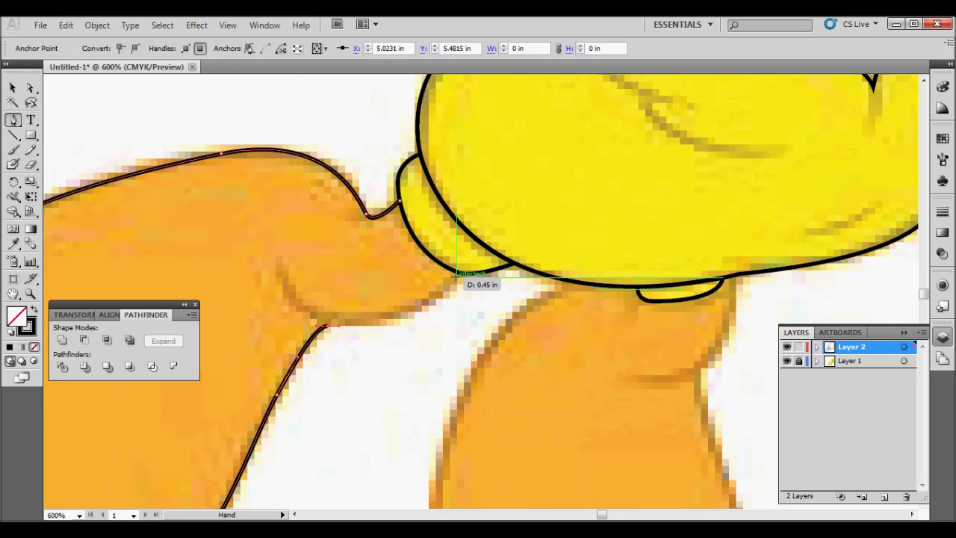
left_click_drag(460, 273, 485, 225)
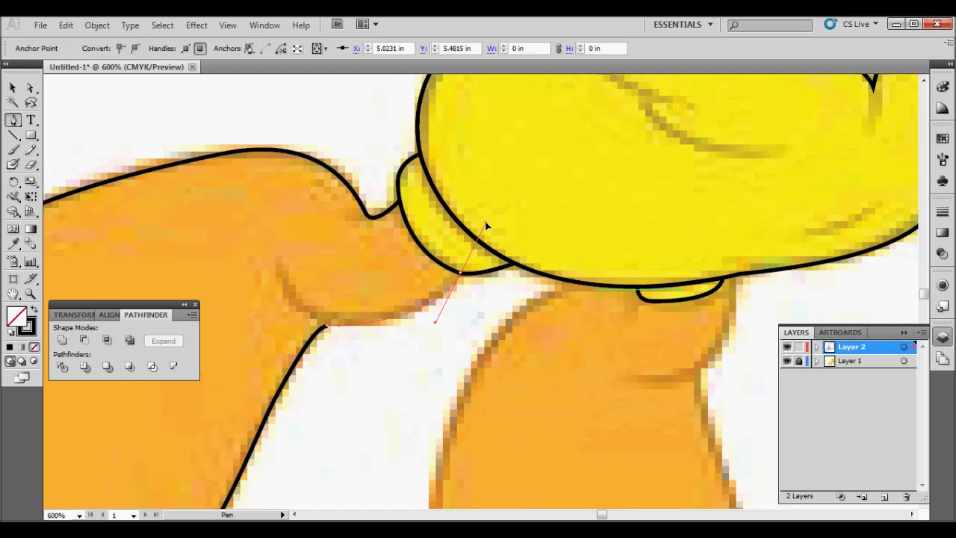
left_click_drag(401, 202, 401, 203)
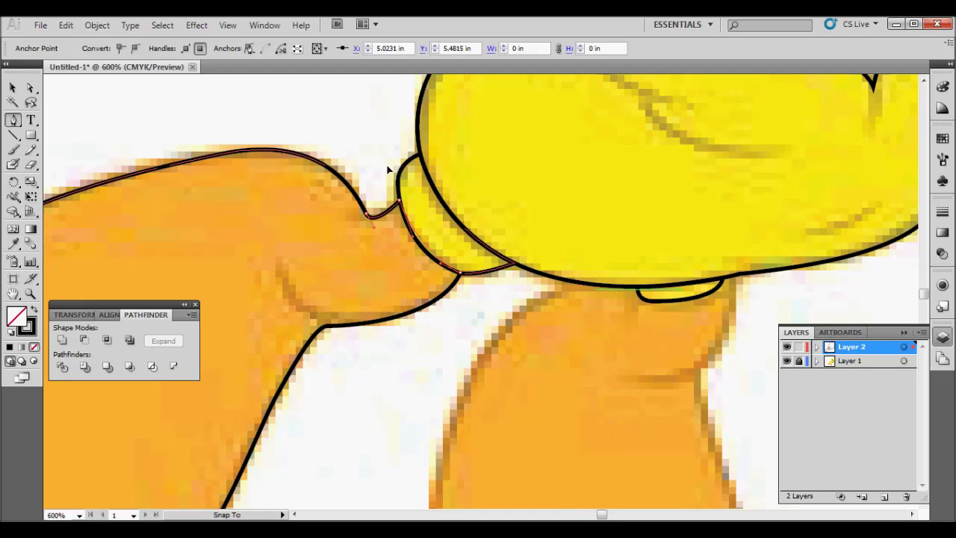
left_click(12, 88)
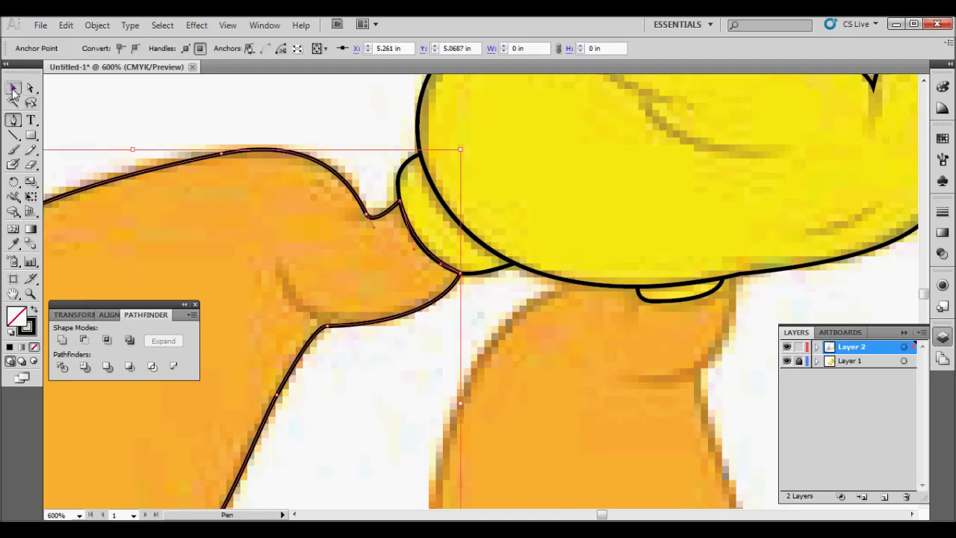
key("ctrl+shift+a")
left_click(13, 121)
left_click_drag(525, 416, 394, 246)
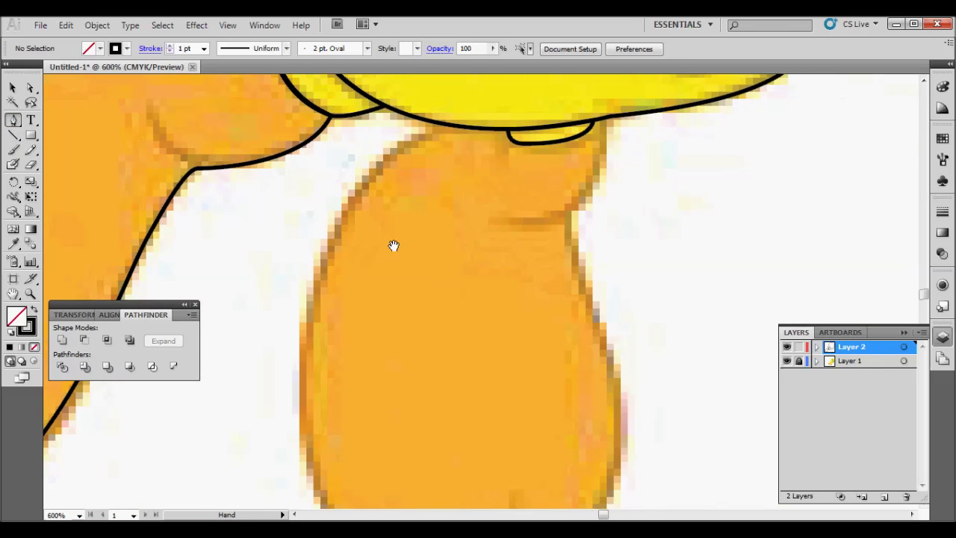
Step: Outline the right leg's left side and foot bottom with curved pen anchors
key("ctrl+minus")
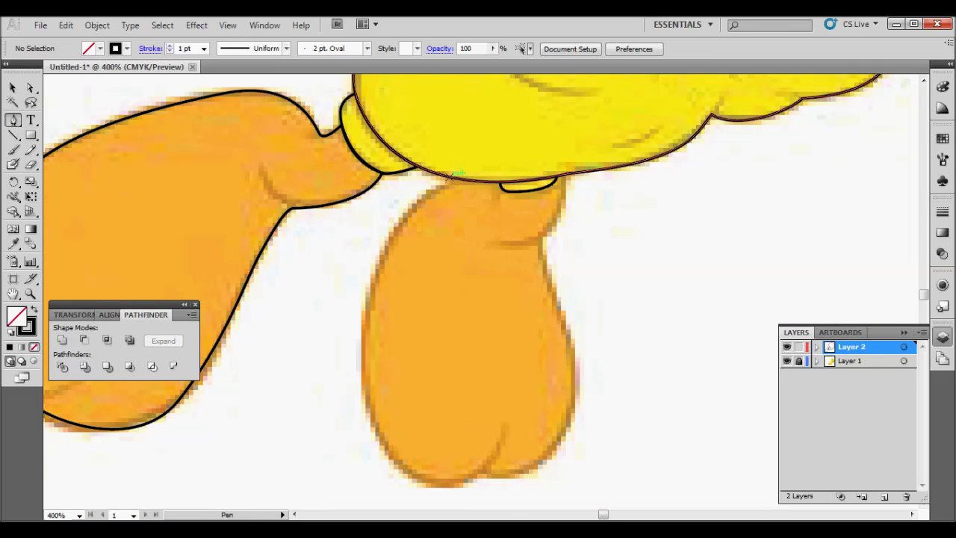
left_click(451, 176)
left_click_drag(450, 176, 458, 197)
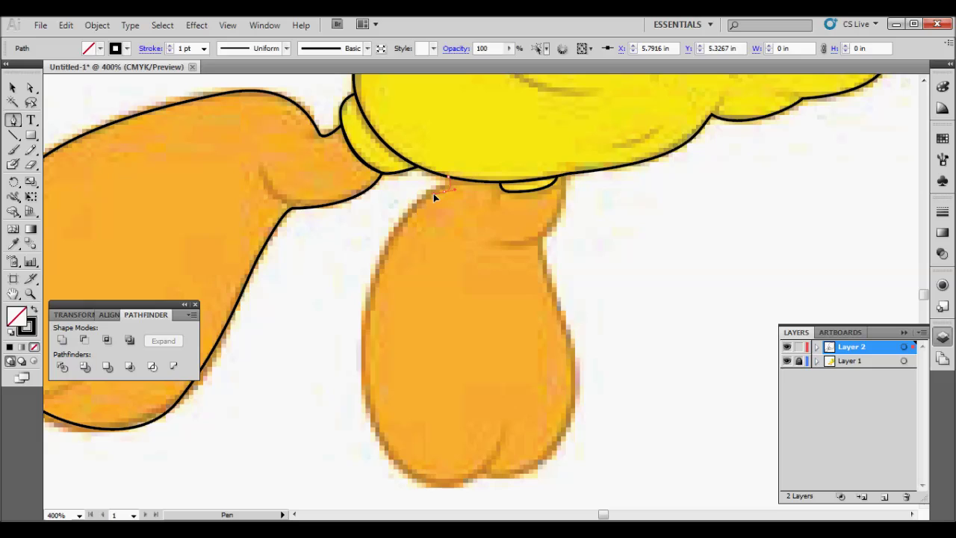
left_click_drag(367, 312, 356, 389)
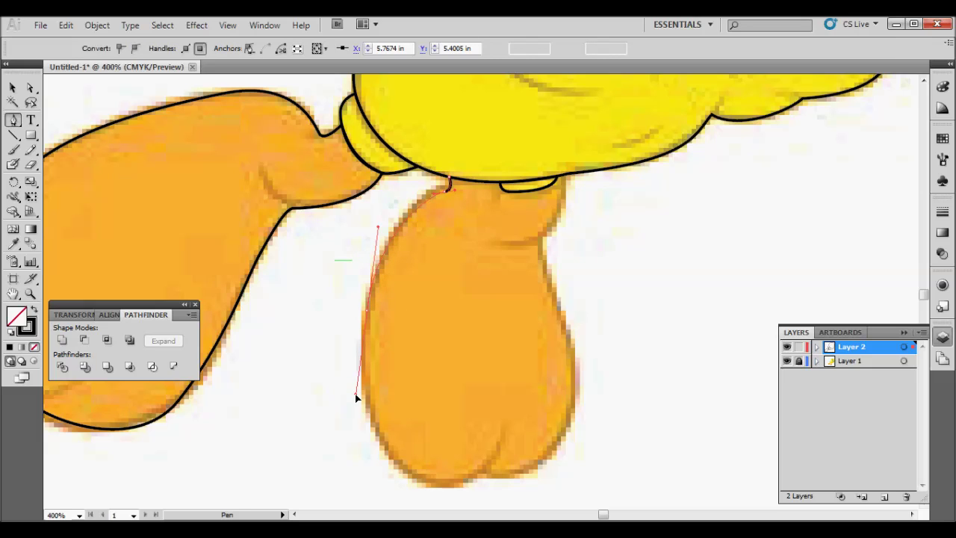
left_click_drag(438, 430, 330, 283)
left_click_drag(322, 339, 367, 361)
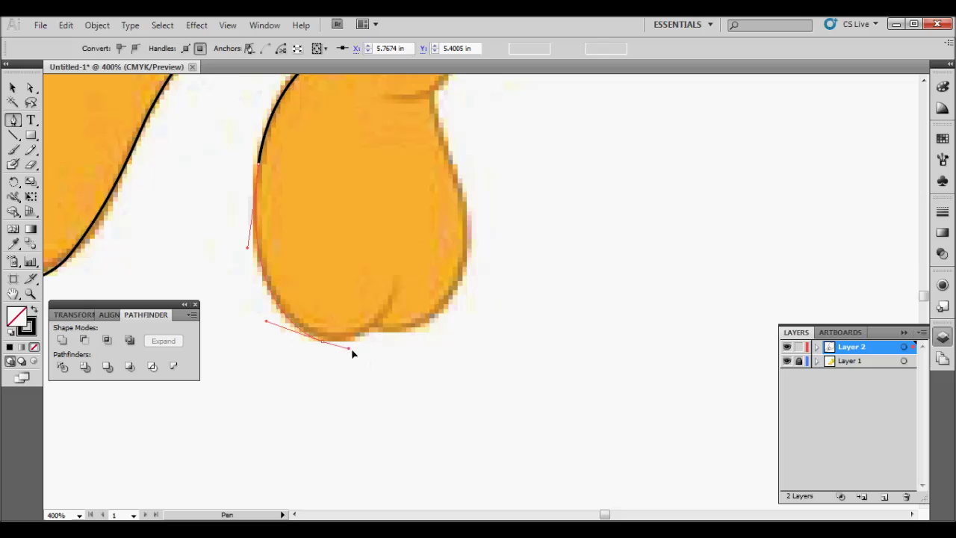
left_click_drag(376, 330, 382, 320)
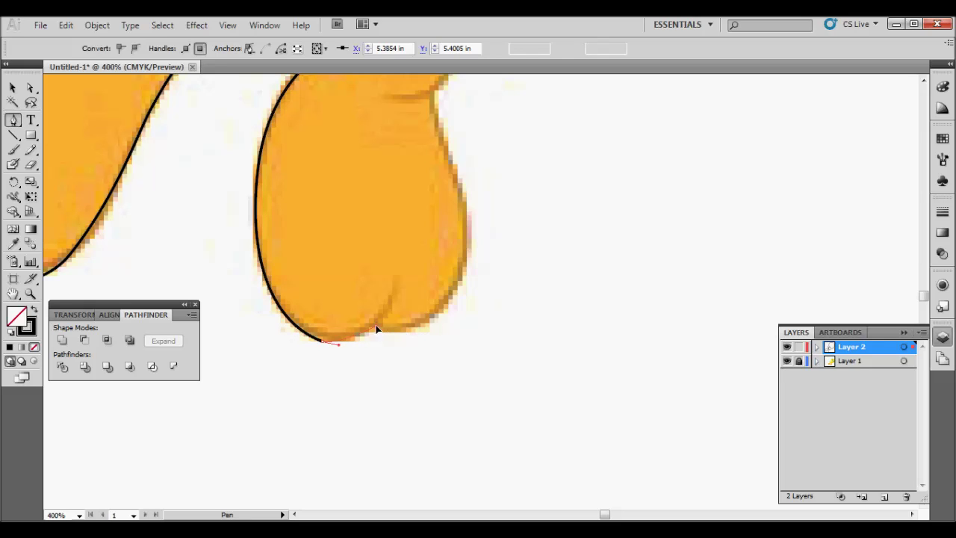
left_click_drag(464, 279, 480, 222)
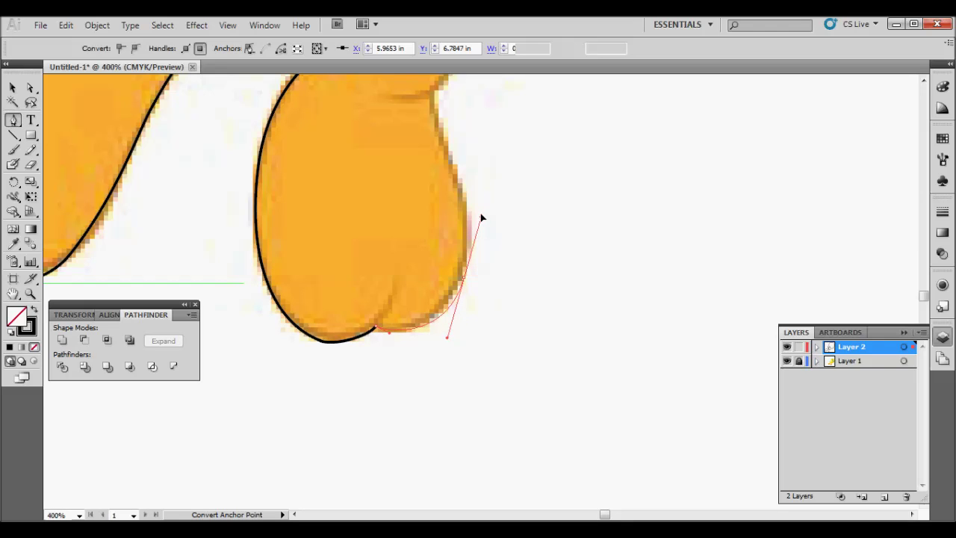
left_click_drag(479, 223, 468, 256)
Step: Carry the outline up the leg's right side to the body, close it, and deselect
scroll(468, 256, "up", 5)
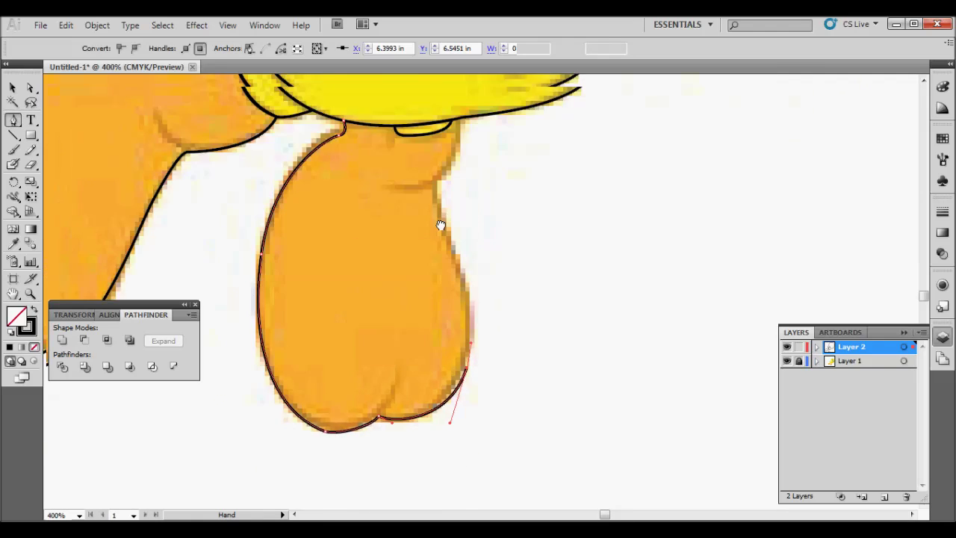
left_click(446, 249)
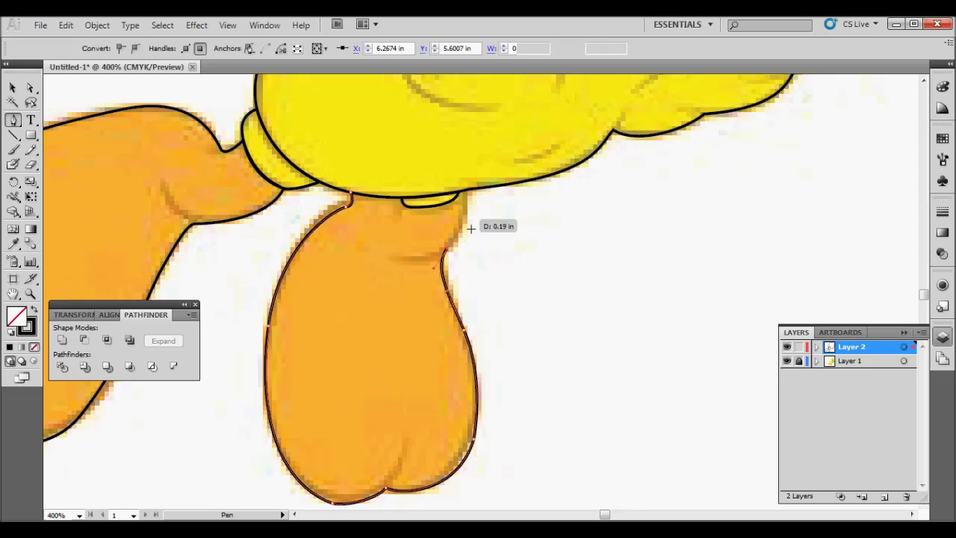
left_click(462, 187)
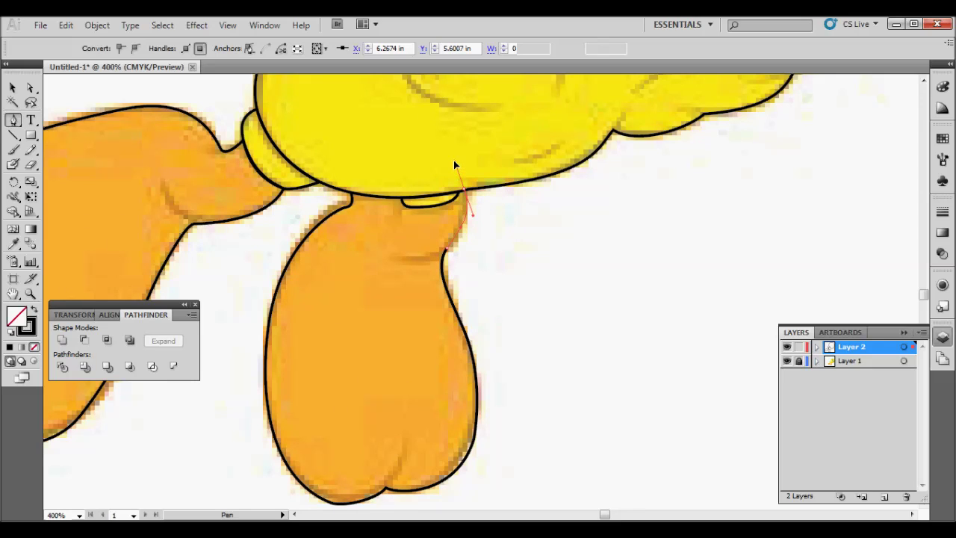
left_click(353, 196)
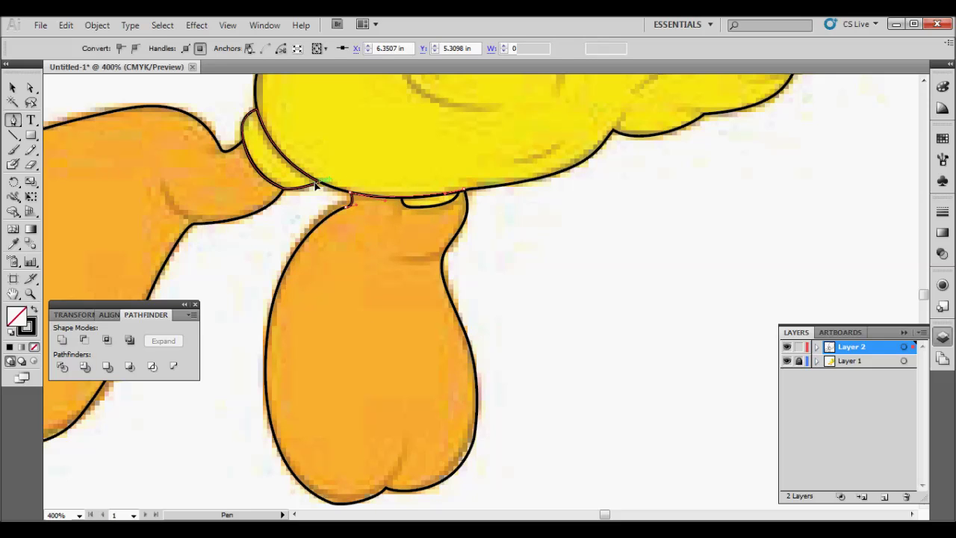
key("v")
left_click(230, 253)
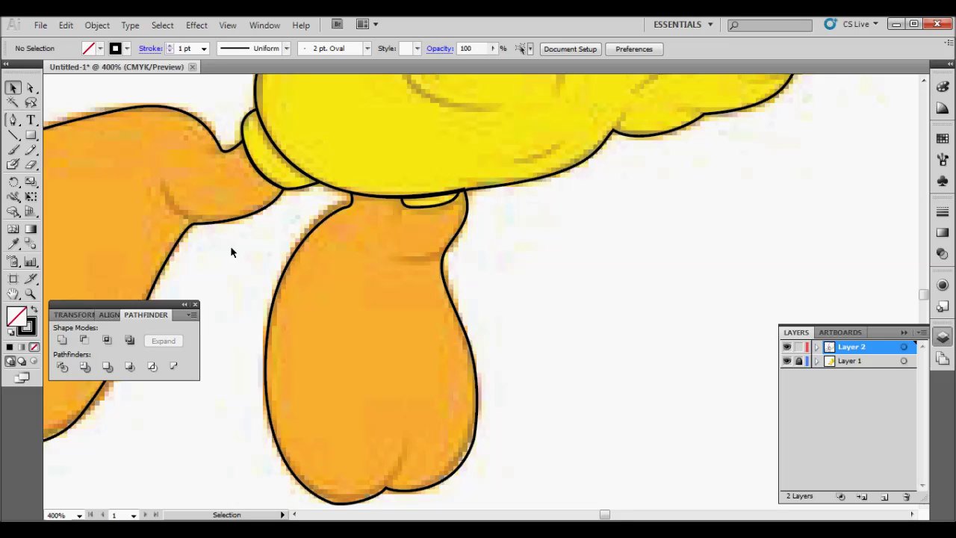
key("a")
key("ctrl+minus")
key("ctrl+minus")
key("ctrl+minus")
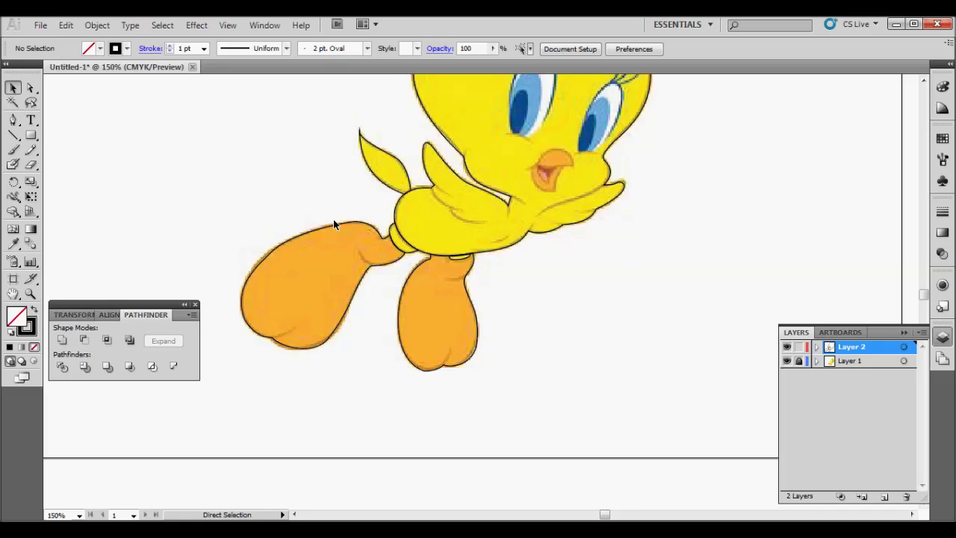
Step: Switch to the Pen tool and zoom in to about 600% on Tweety's beak
scroll(333, 219, "up", 3)
left_click_drag(476, 218, 300, 255)
left_click(14, 120)
key("ctrl+plus")
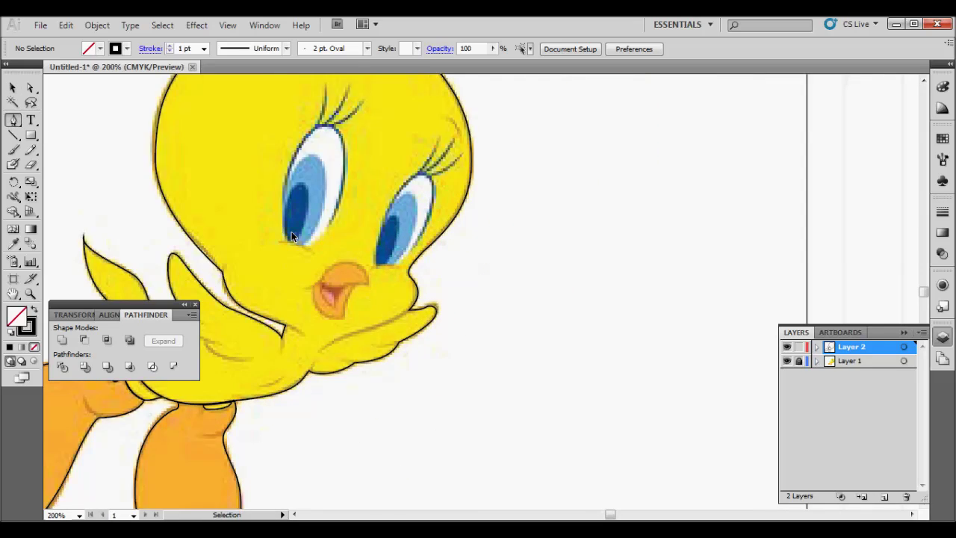
key("ctrl+plus")
key("ctrl+plus")
left_click_drag(222, 219, 394, 188)
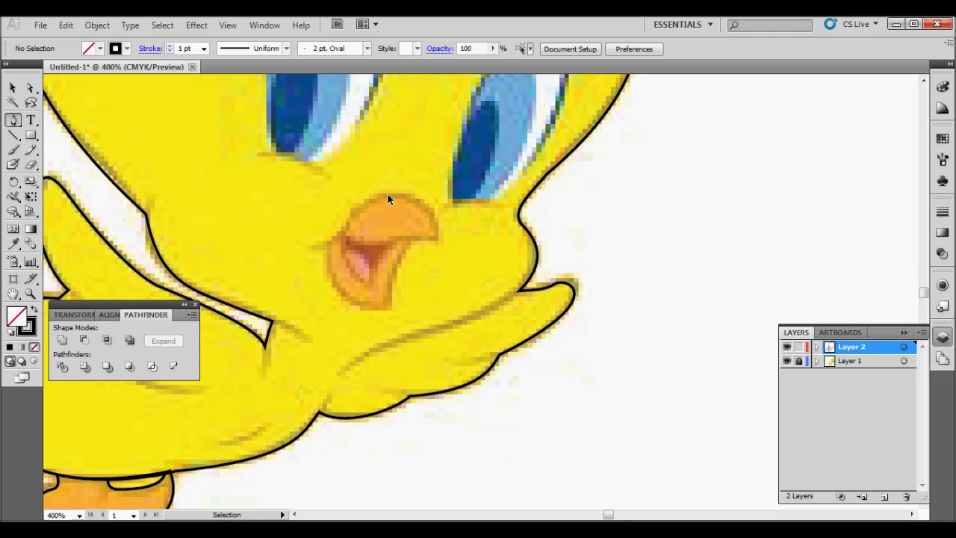
key("ctrl+plus")
left_click_drag(272, 210, 335, 260)
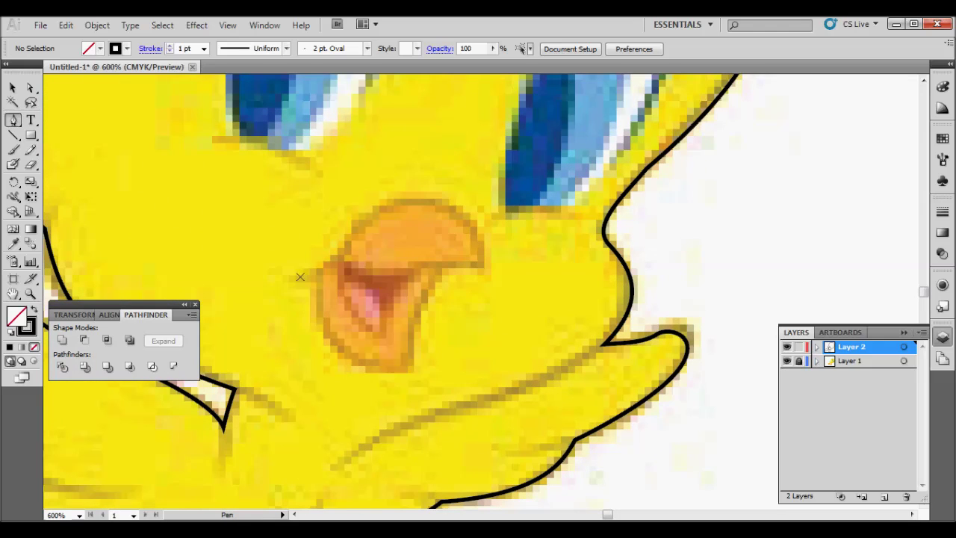
Step: Trace a closed black curved outline around the orange beak
left_click(316, 276)
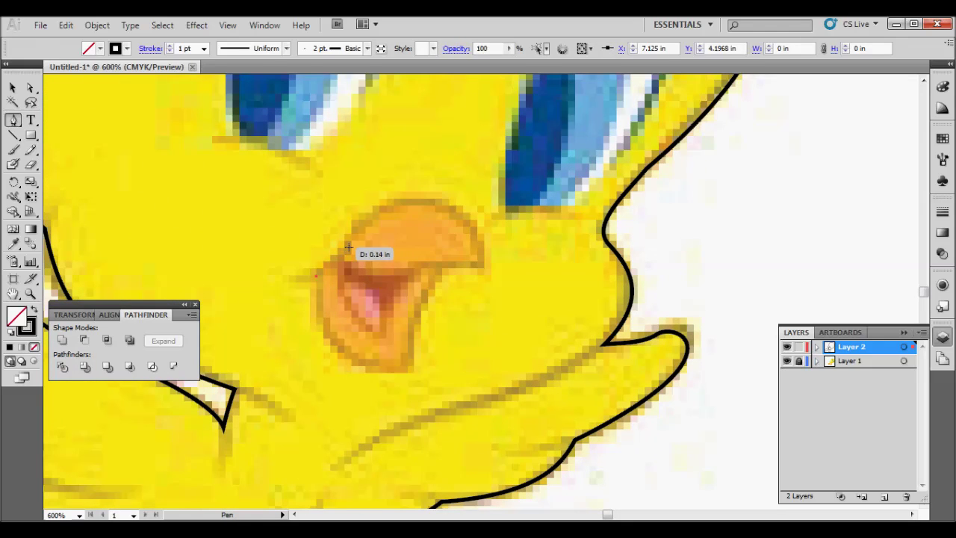
left_click_drag(358, 221, 359, 220)
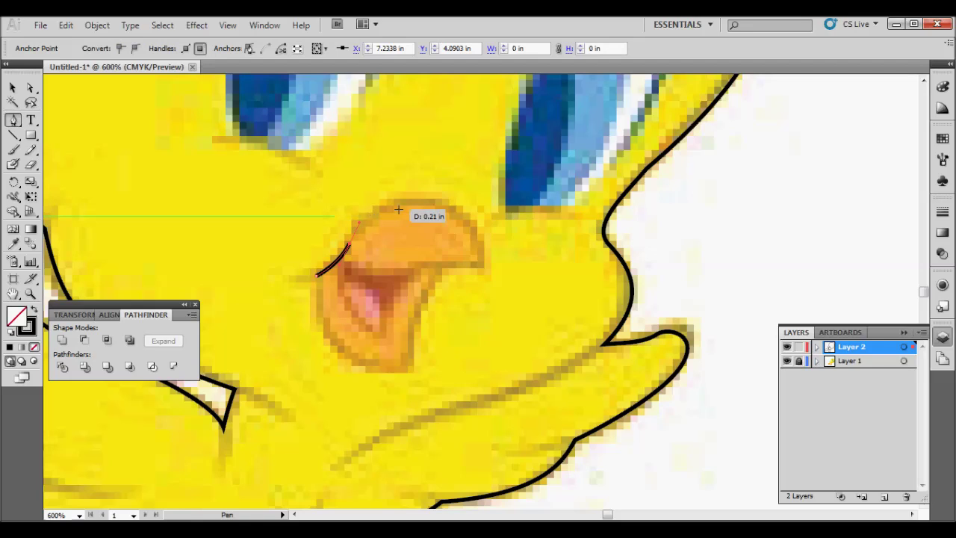
left_click_drag(421, 204, 463, 215)
left_click(477, 264)
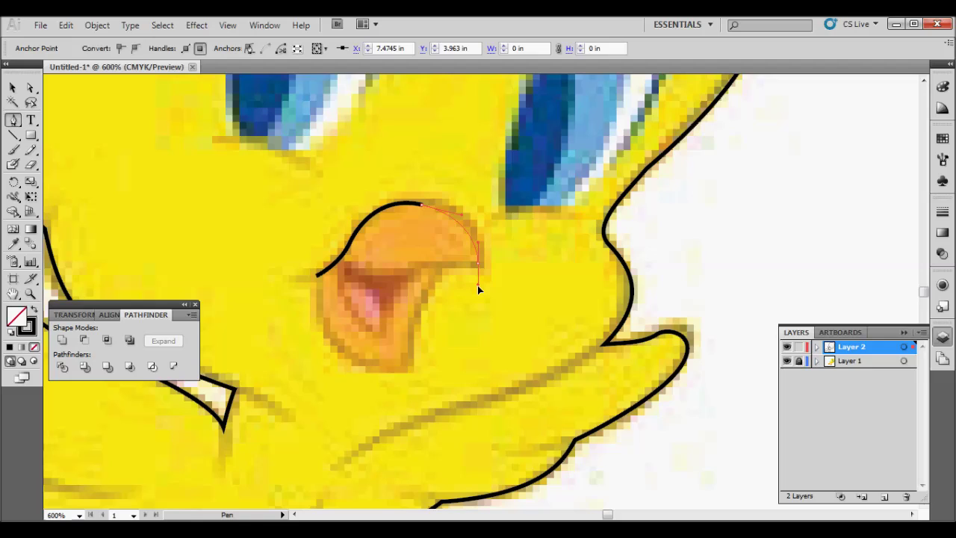
left_click_drag(478, 285, 477, 274)
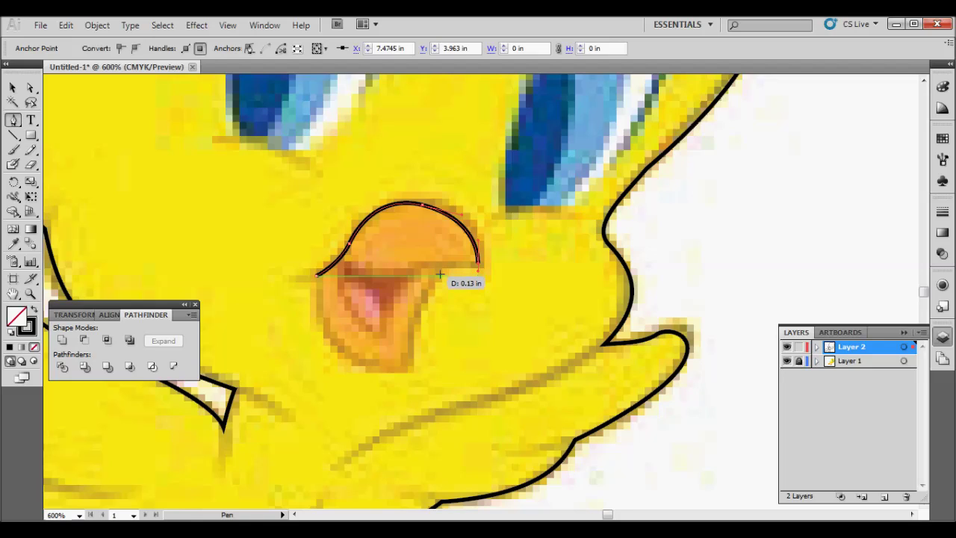
left_click_drag(427, 294, 409, 348)
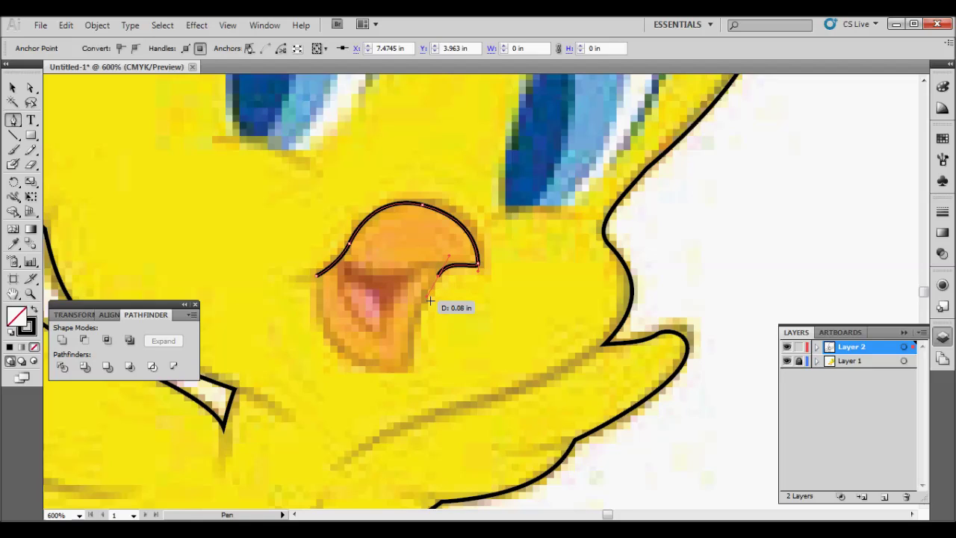
left_click_drag(410, 348, 408, 363)
left_click_drag(318, 277, 332, 221)
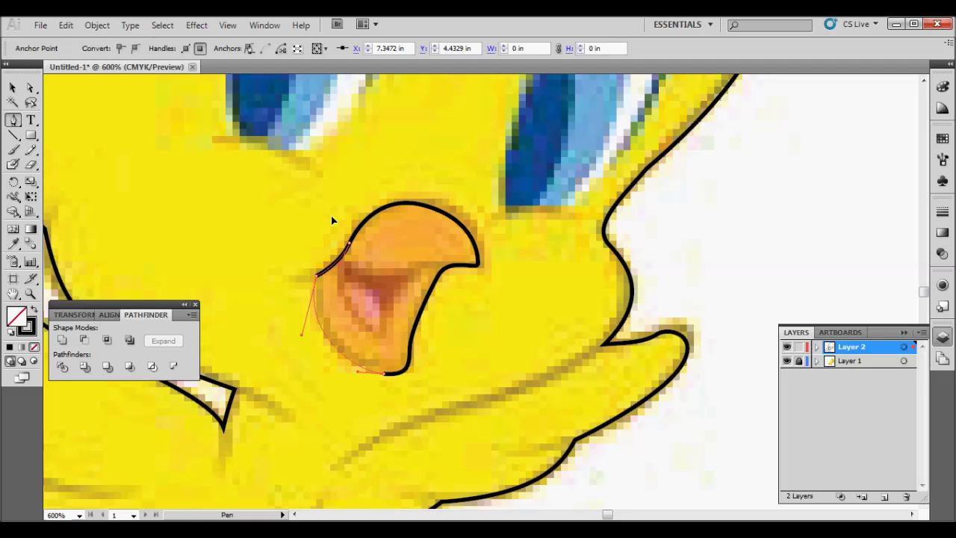
left_click_drag(332, 220, 332, 220)
Step: Deselect the beak outline, zoom out, and place the first inner-mouth anchor
left_click(72, 157, "ctrl")
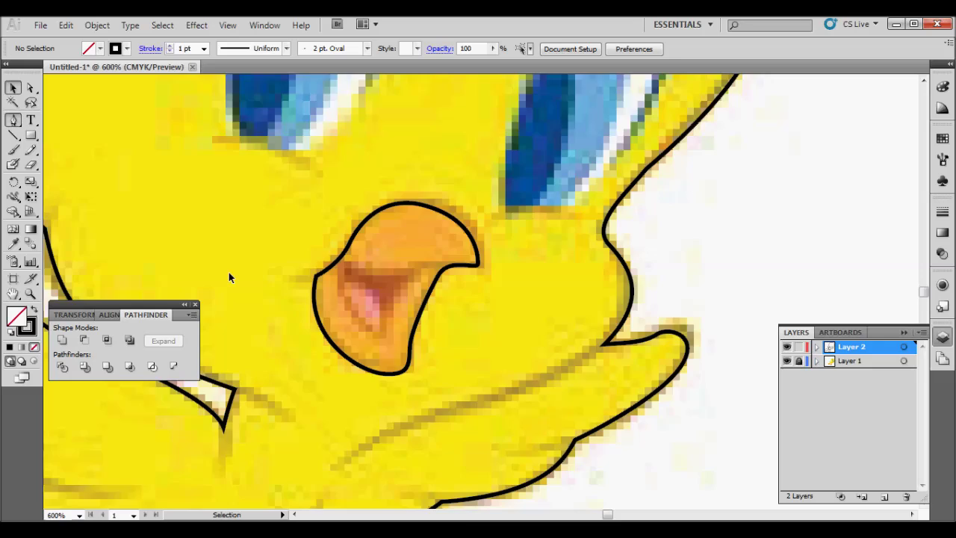
key("ctrl+minus")
key("ctrl+minus")
left_click(413, 275)
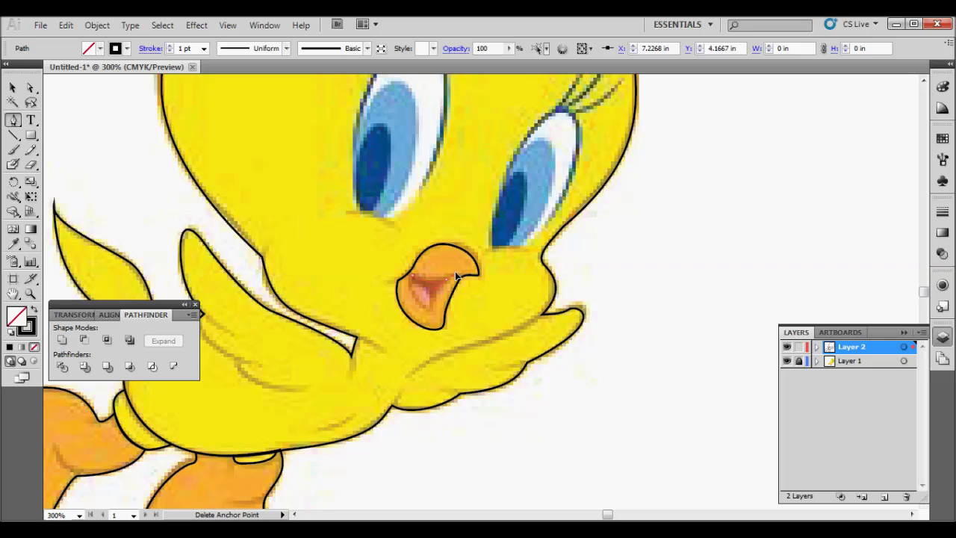
Step: Close the inner mouth outline along its top edge and deselect it
left_click_drag(446, 280, 431, 305)
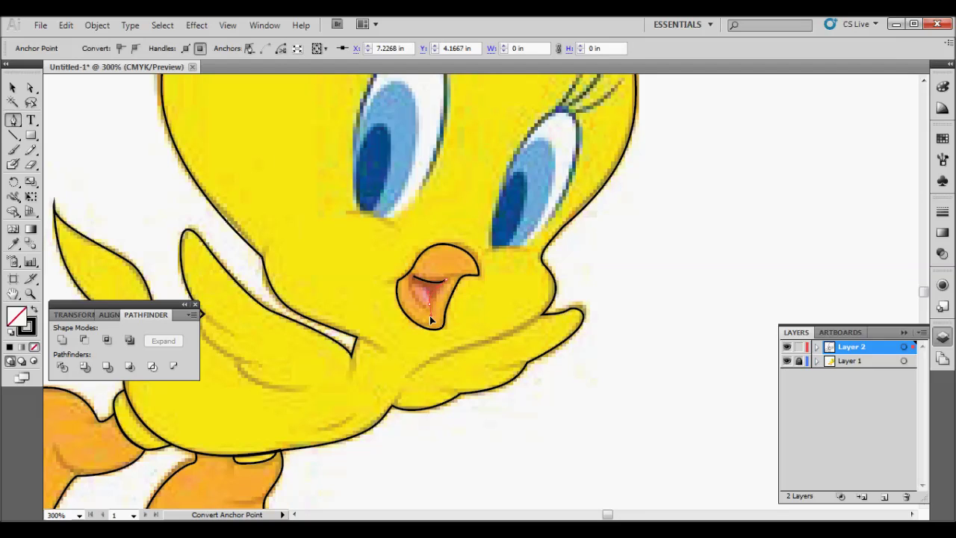
mouse_move(413, 276)
left_mouse_down()
mouse_move(415, 297)
mouse_move(415, 278)
left_mouse_up()
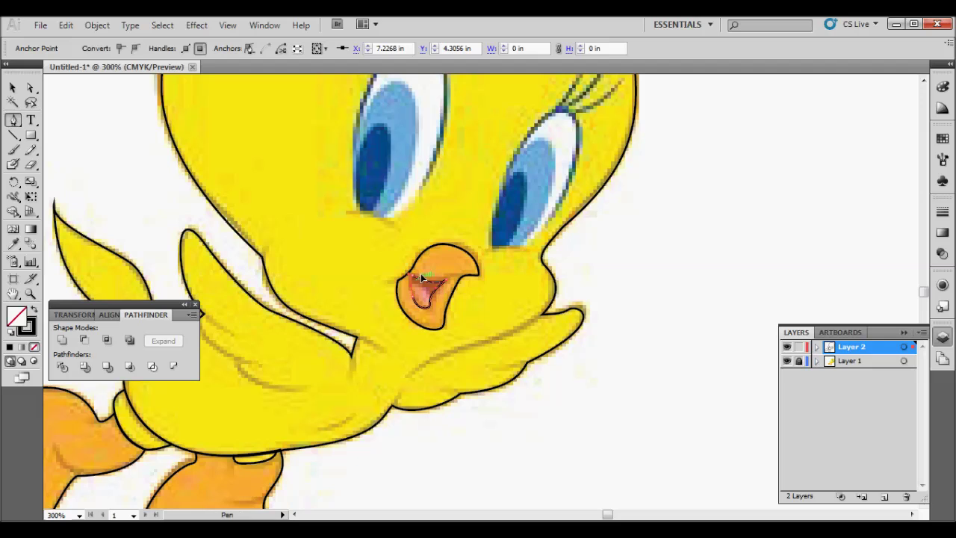
left_click(12, 87)
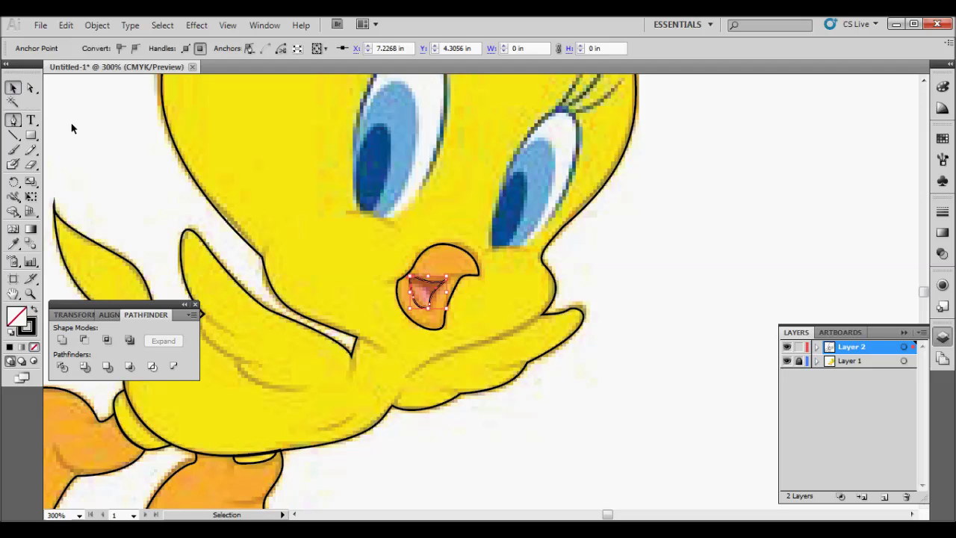
left_click(78, 147)
key("p")
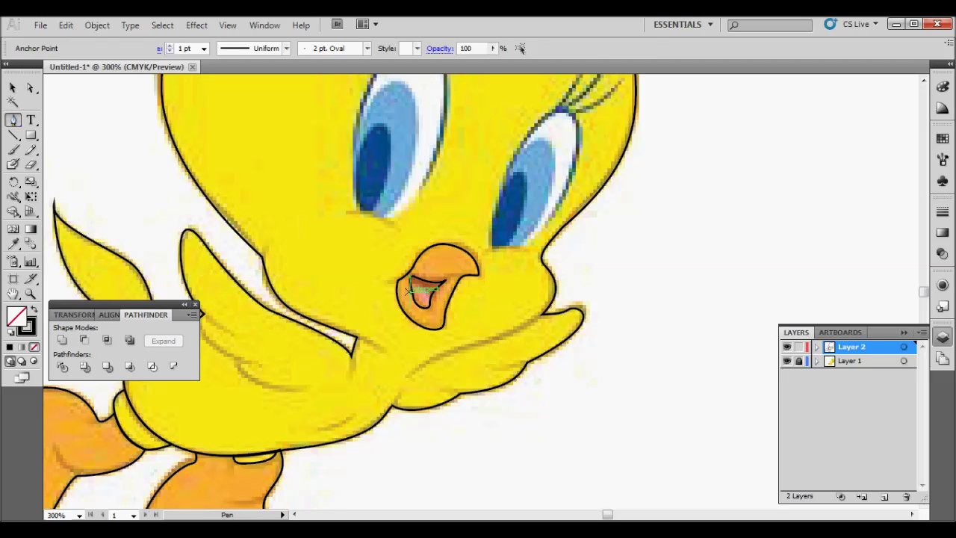
Step: Reshape the inner mouth curve to mark the tongue, then deselect and zoom out
key("ctrl+plus")
key("ctrl+plus")
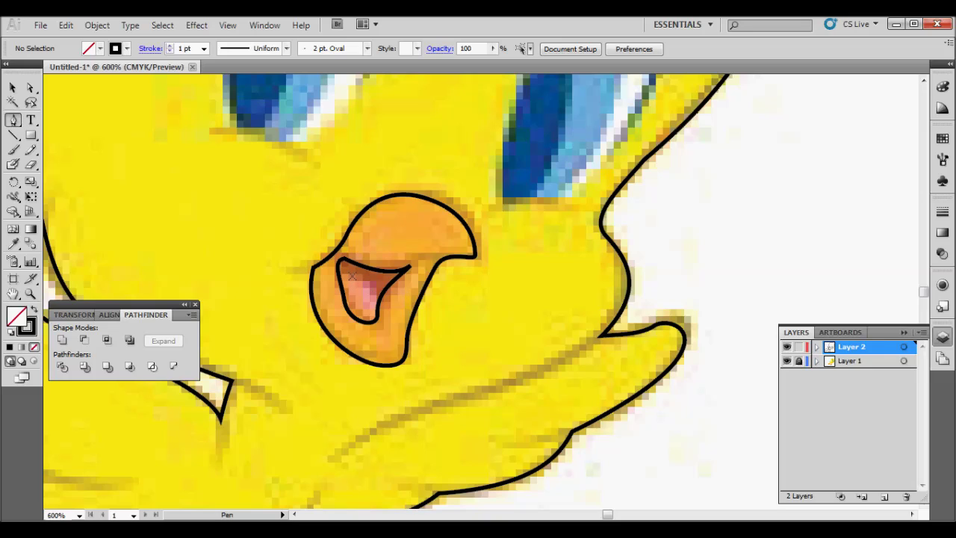
left_click(340, 270, "ctrl")
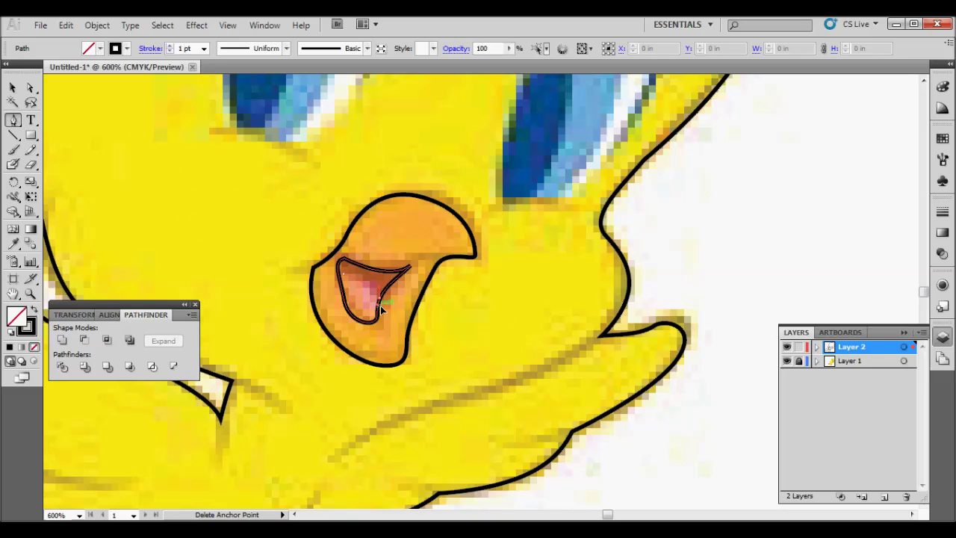
left_click(377, 300)
left_click_drag(353, 298, 345, 278)
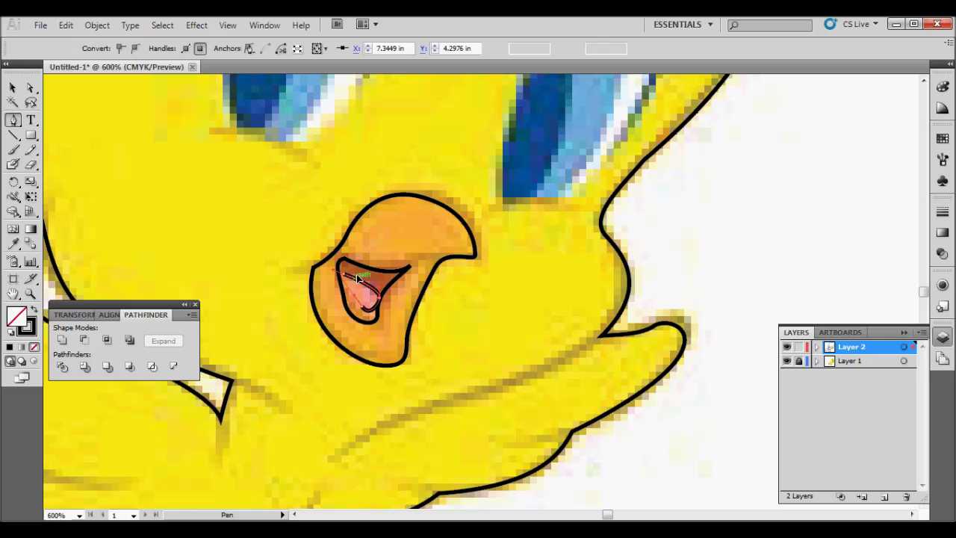
key("ctrl")
key("ctrl+minus")
key("ctrl+minus")
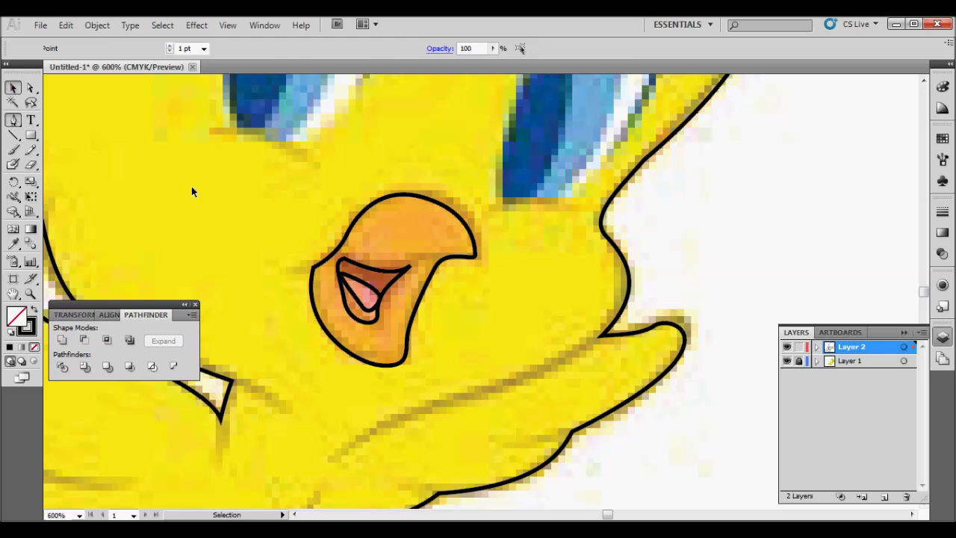
left_click(187, 192, "ctrl")
key("ctrl+minus")
Step: Zoom in on the body and draw a black crease curve from the wing edge
left_click(12, 120)
scroll(417, 277, "up", 1)
scroll(417, 278, "up", 1)
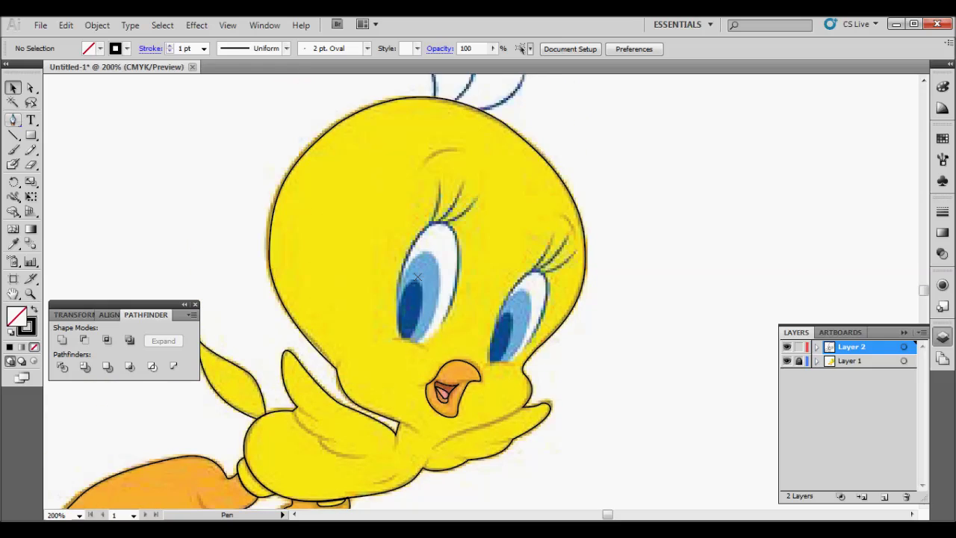
scroll(417, 278, "down", 1)
scroll(417, 277, "down", 2)
scroll(416, 278, "down", 1)
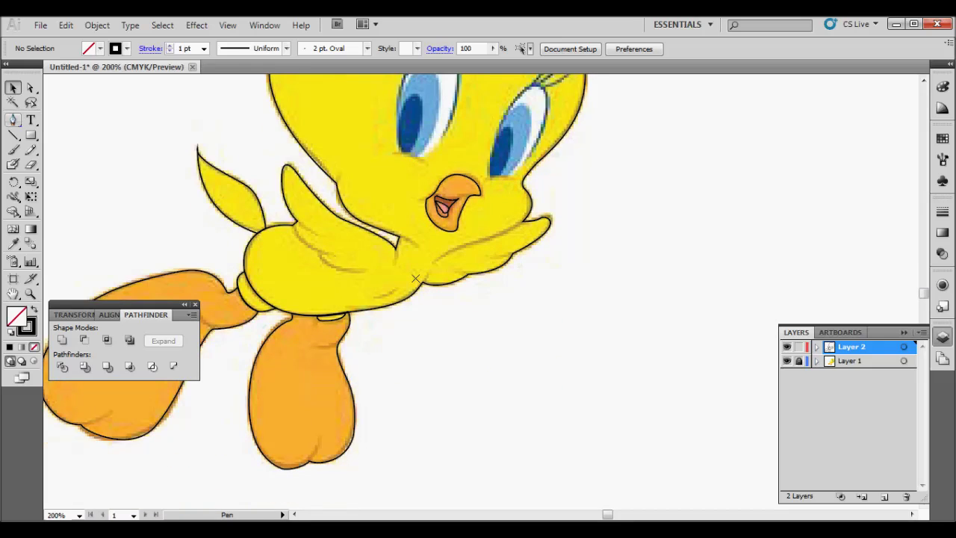
scroll(341, 265, "up", 1)
scroll(342, 265, "up", 1)
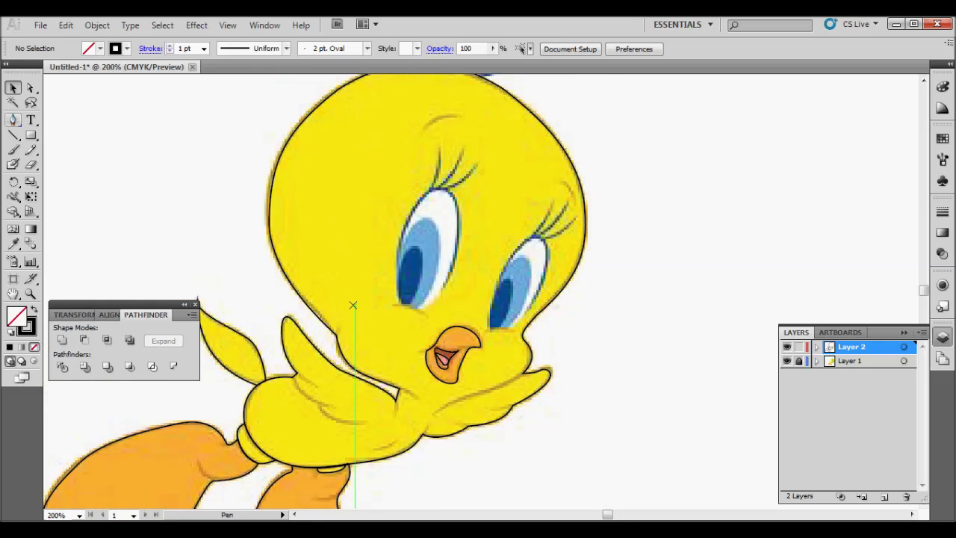
key("ctrl+plus")
key("ctrl+plus")
scroll(363, 369, "down", 3)
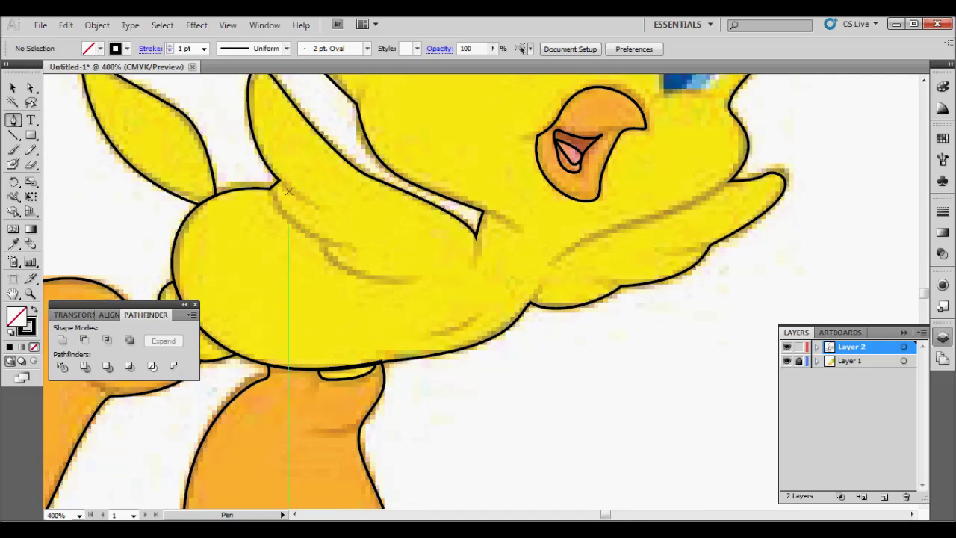
left_click(271, 187)
left_click_drag(348, 243, 410, 245)
left_click(12, 88)
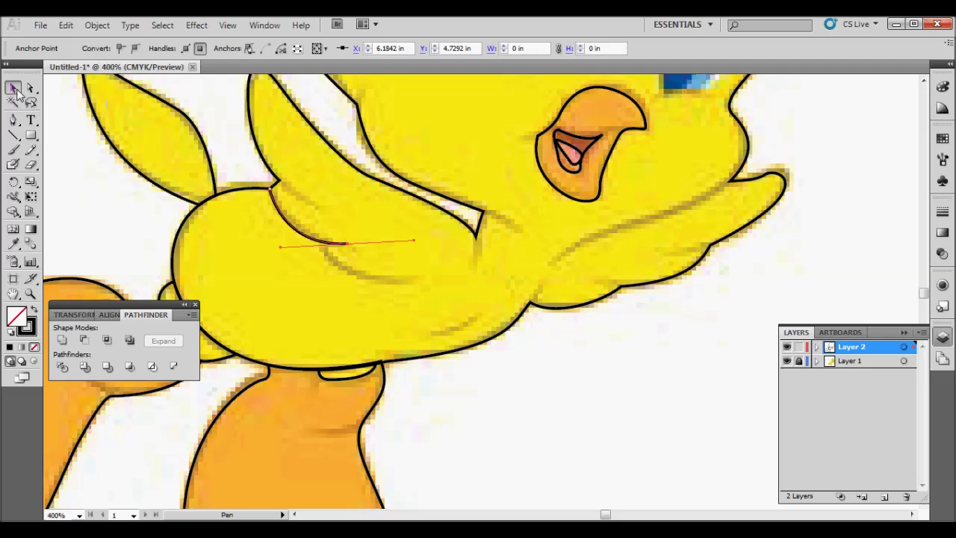
left_click(65, 155)
Step: Draw two more body fold curves, including one under the right wing
left_click(13, 121)
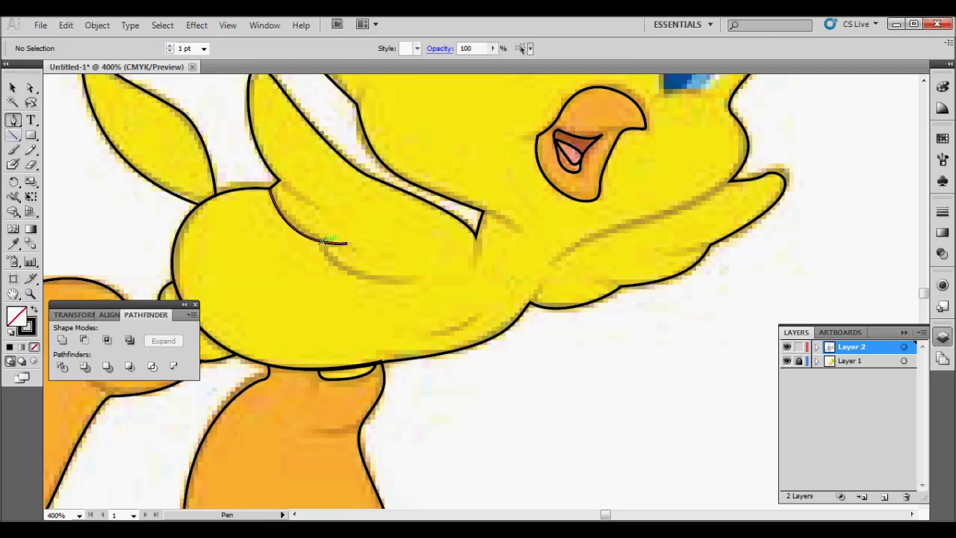
mouse_move(347, 244)
left_mouse_down()
mouse_move(408, 282)
mouse_move(497, 276)
left_mouse_up()
left_click(12, 88)
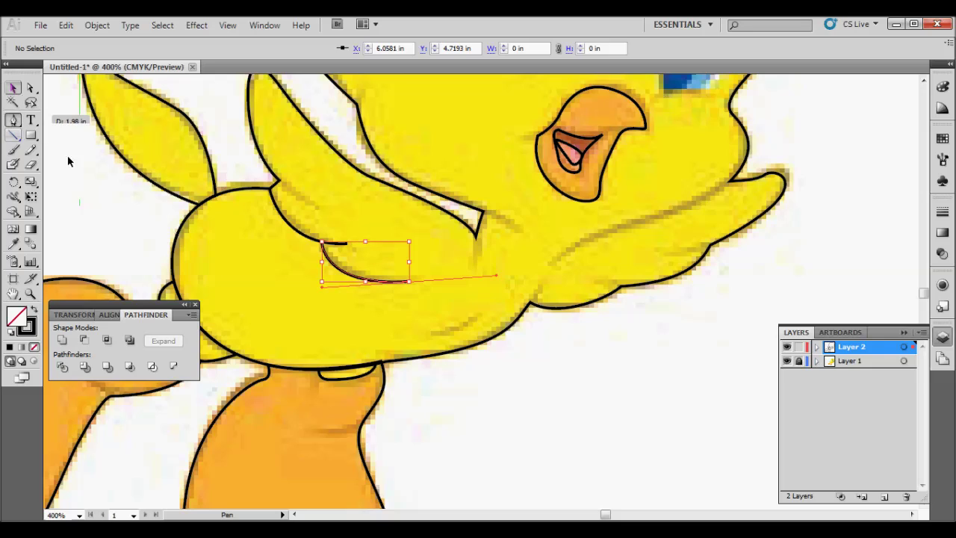
left_click(66, 155)
left_click(12, 121)
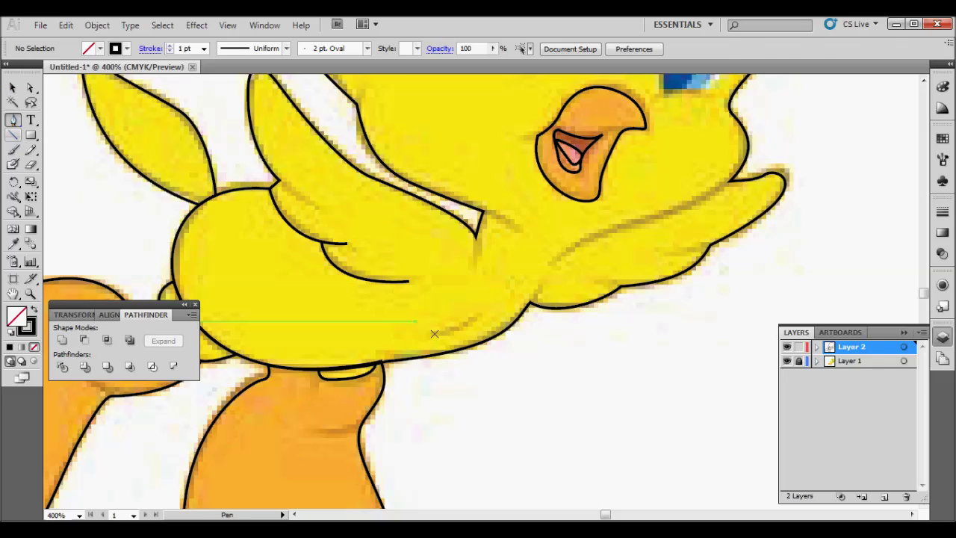
left_click_drag(434, 334, 478, 316)
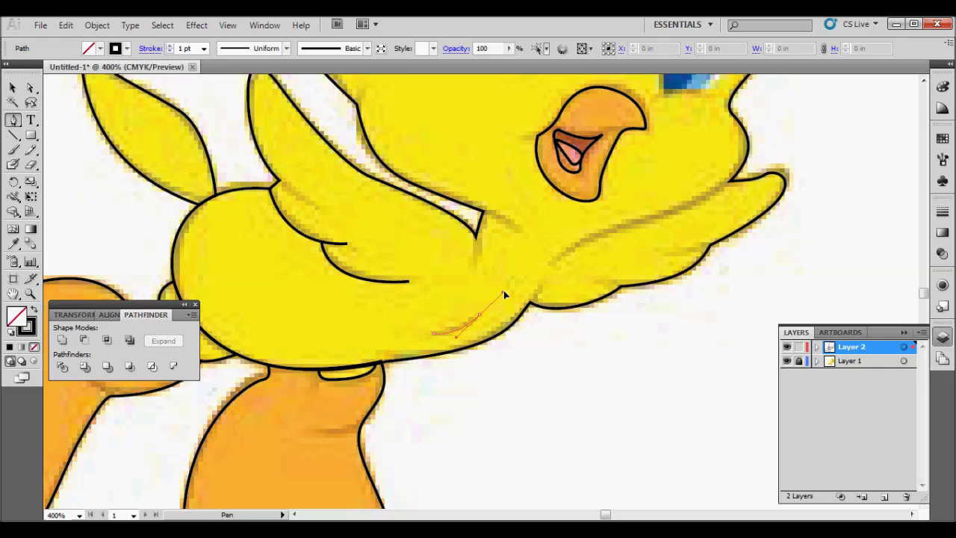
left_click(13, 88)
left_click(100, 181)
Step: Draw a crease curve along the right wing's underside
left_click(12, 120)
mouse_move(620, 211)
left_mouse_down()
mouse_move(515, 294)
mouse_move(457, 303)
left_mouse_up()
left_click_drag(390, 362, 435, 334)
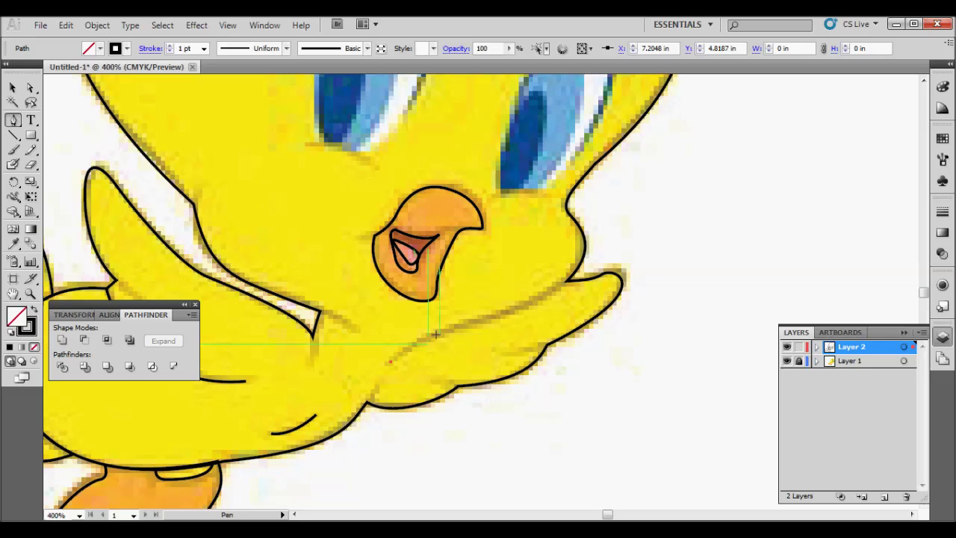
left_click_drag(567, 281, 586, 263)
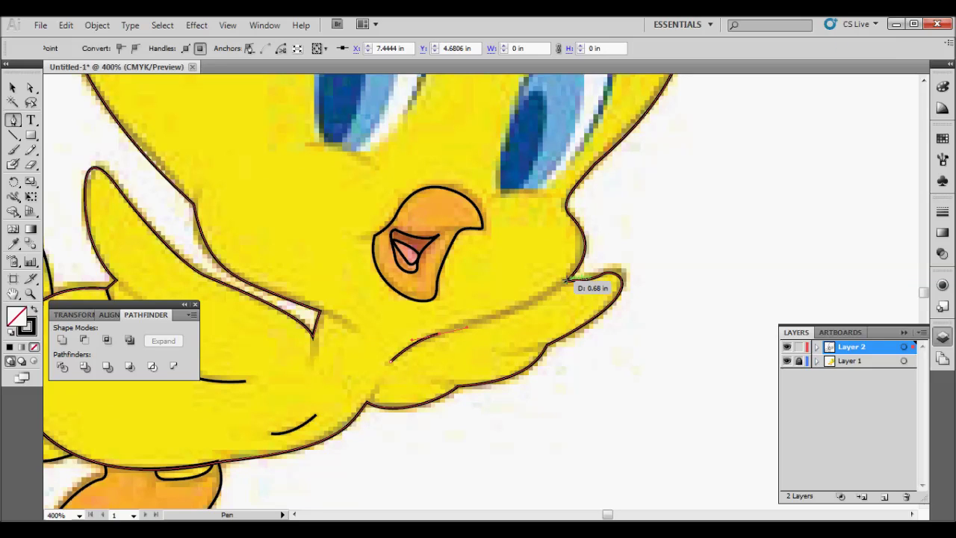
key("v")
left_click(253, 202)
Step: Pan down to the legs and draw crease lines on the left and right legs
key("p")
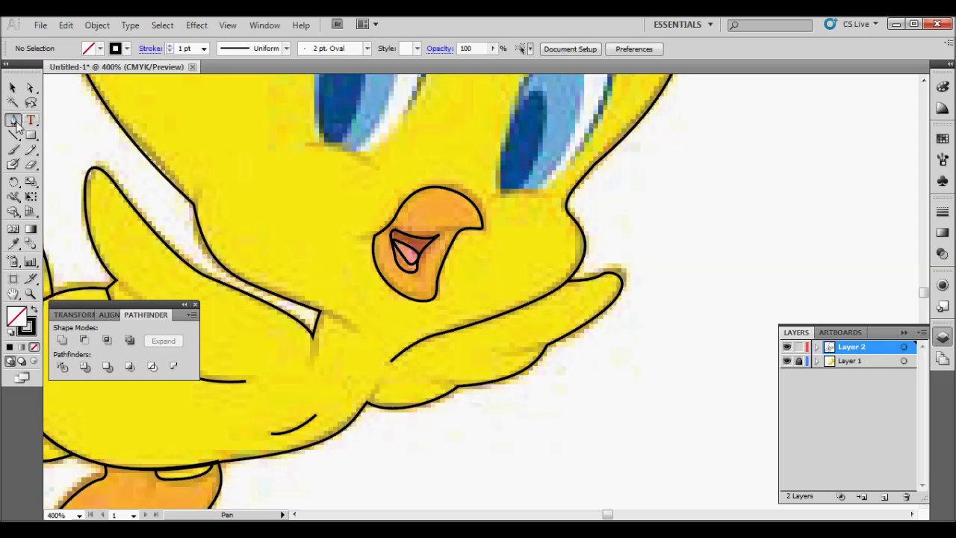
left_click_drag(292, 361, 480, 263)
left_click_drag(353, 359, 493, 274)
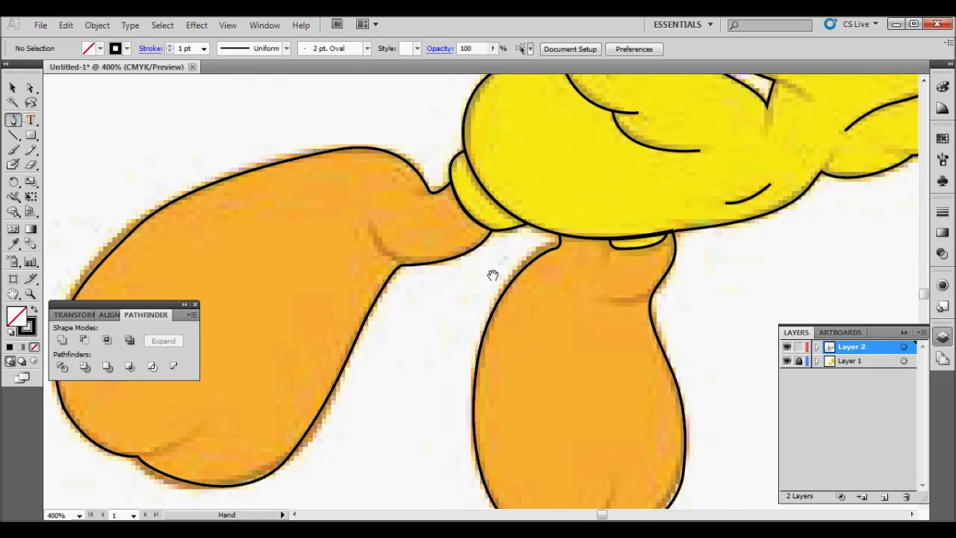
left_click_drag(283, 321, 428, 267)
left_click_drag(149, 381, 267, 410)
left_click(259, 409)
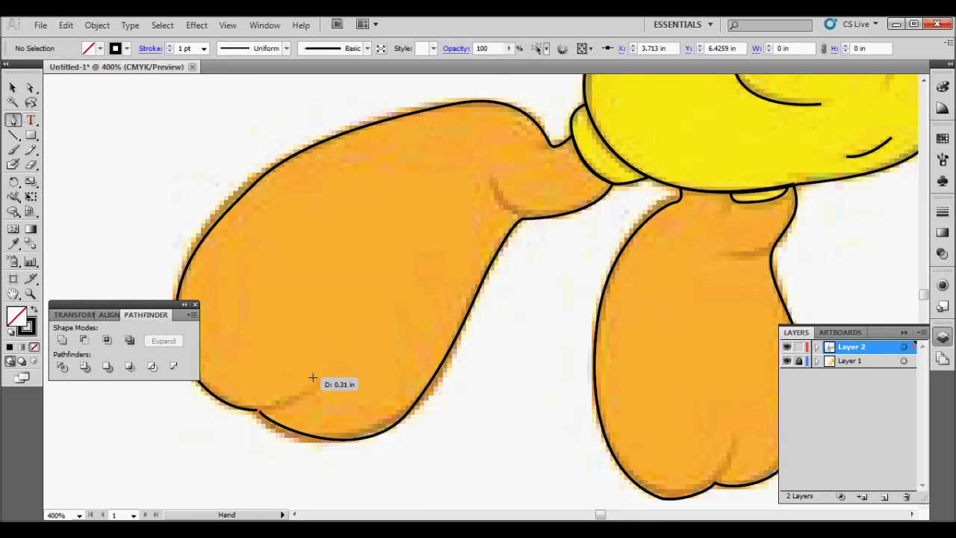
left_click_drag(328, 358, 329, 358)
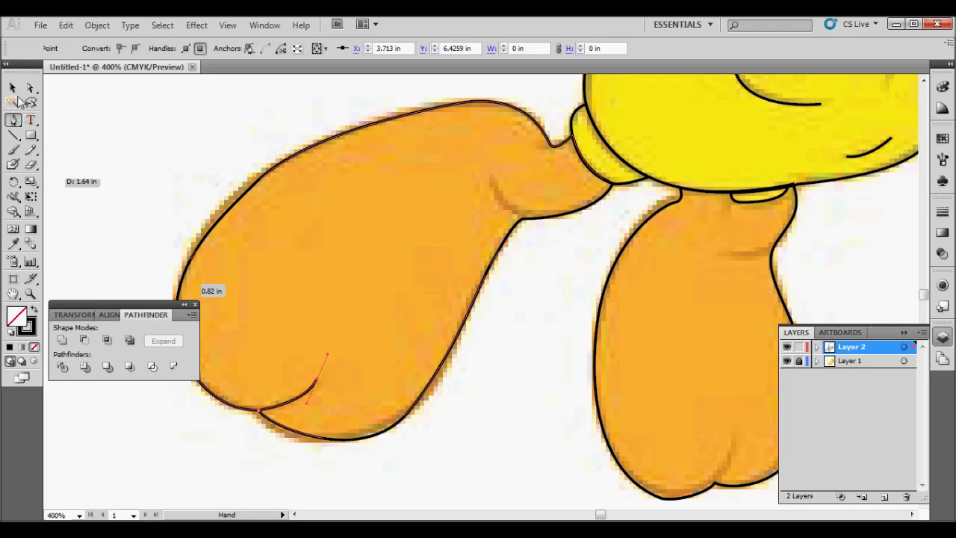
left_click(13, 88)
left_click(57, 117)
left_click(13, 120)
left_click_drag(728, 478, 489, 385)
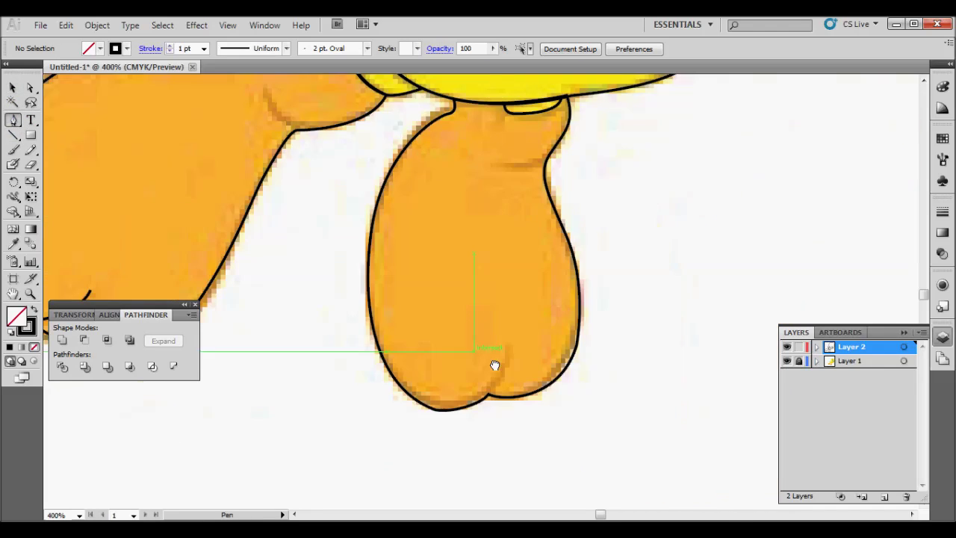
left_click(483, 393)
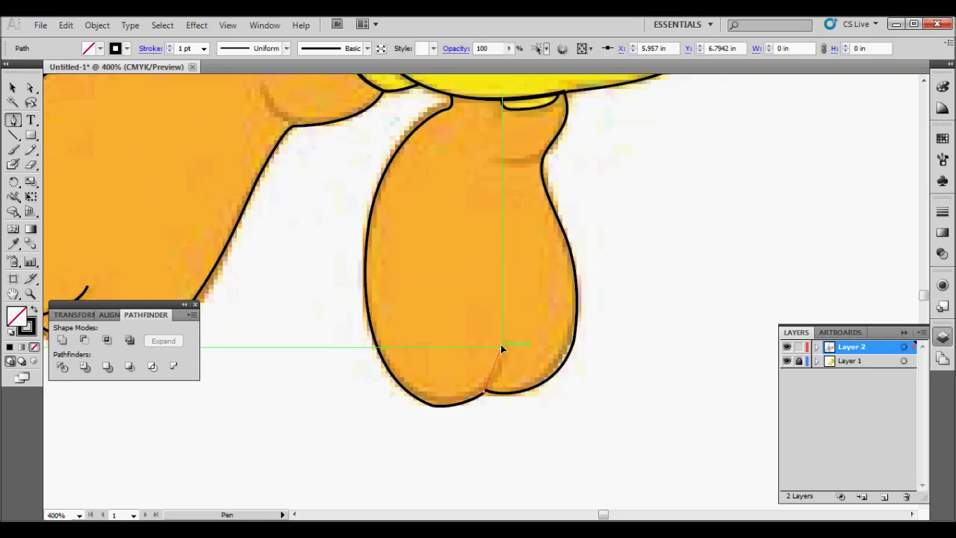
left_click_drag(492, 324, 492, 323)
left_click(13, 87)
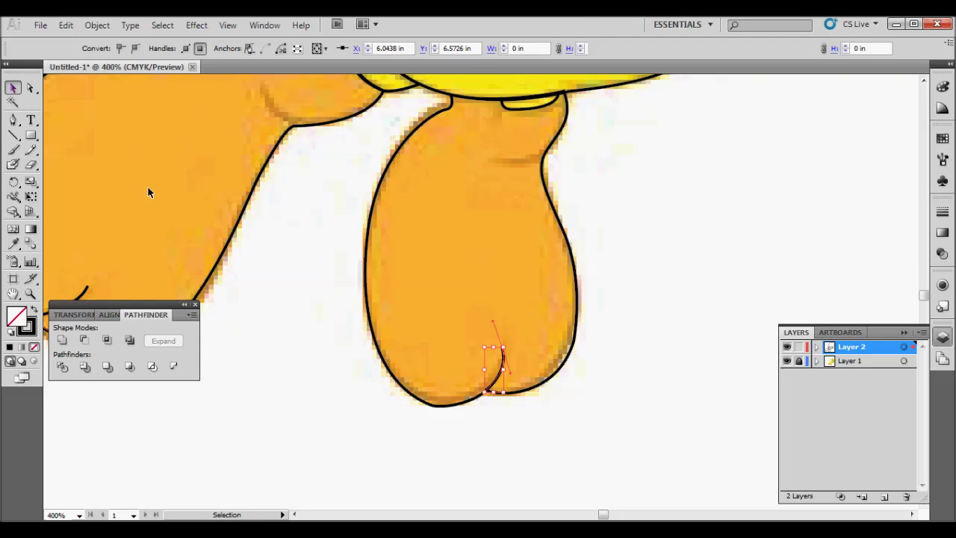
left_click(149, 187)
Step: Add fold creases at the tops of the left and right legs
left_click_drag(327, 213, 342, 393)
left_click(14, 120)
left_click(342, 325)
left_click_drag(341, 326, 354, 331)
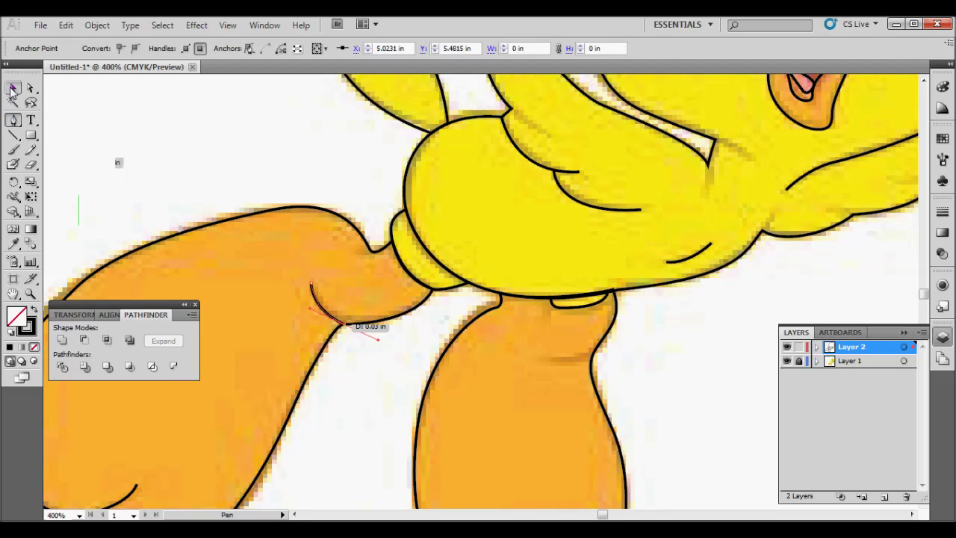
left_click(117, 155, "ctrl")
left_click(14, 120)
left_click_drag(500, 390, 399, 341)
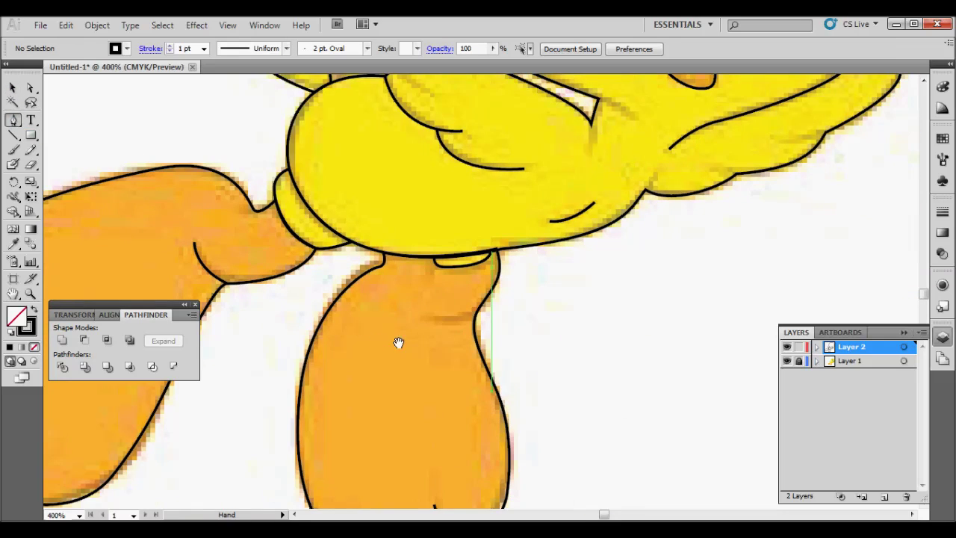
left_click(423, 317)
left_click_drag(474, 312, 495, 300)
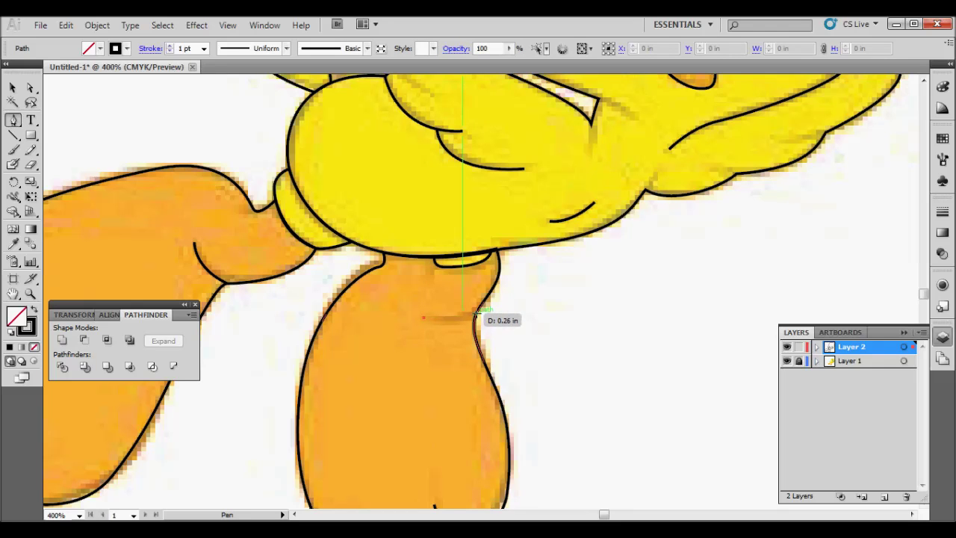
key("v")
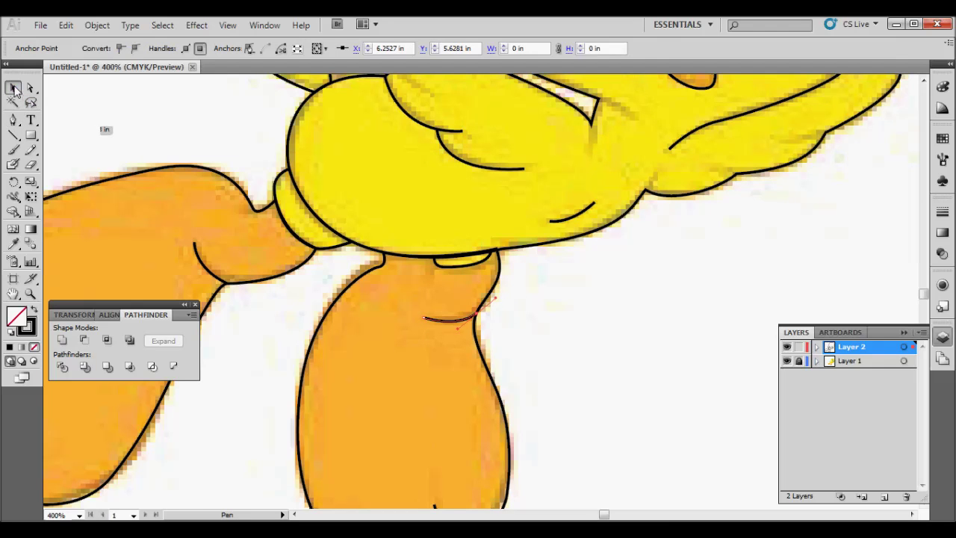
left_click(395, 242)
Step: Draw the crease where the wing meets the body
left_click_drag(456, 197, 340, 417)
scroll(406, 366, "up", 3)
scroll(356, 309, "up", 2)
scroll(363, 294, "up", 3)
scroll(366, 328, "down", 5)
left_click_drag(366, 327, 352, 237)
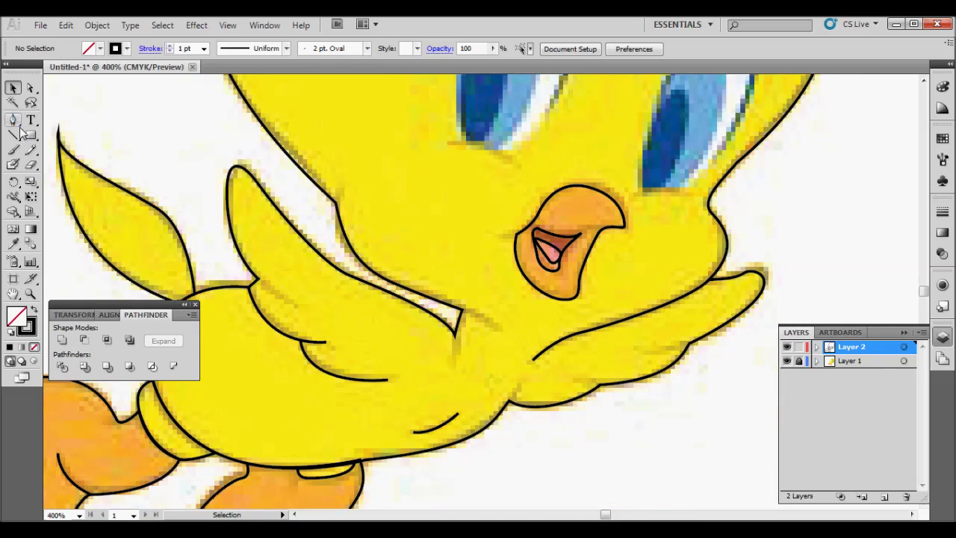
key("p")
left_click_drag(456, 305, 498, 327)
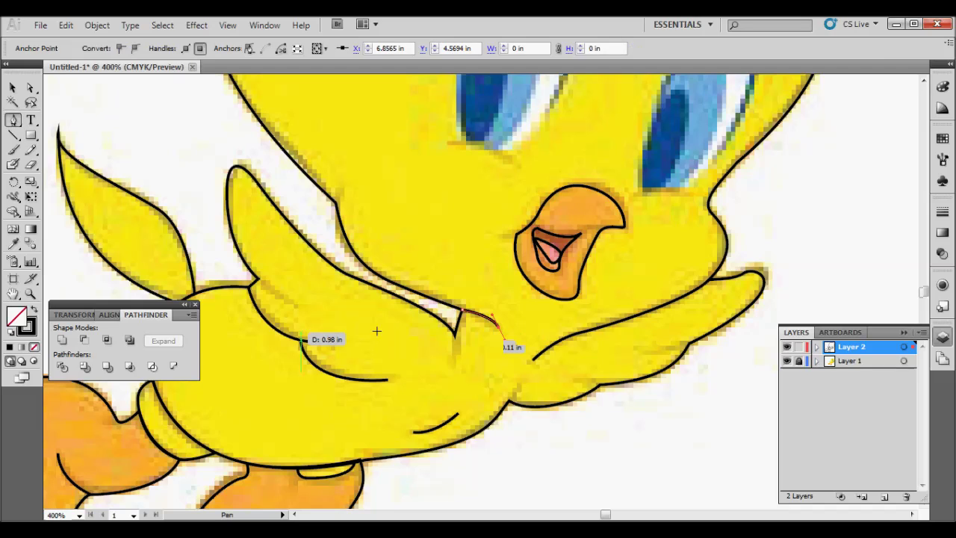
left_click(13, 88)
key("ctrl+shift+a")
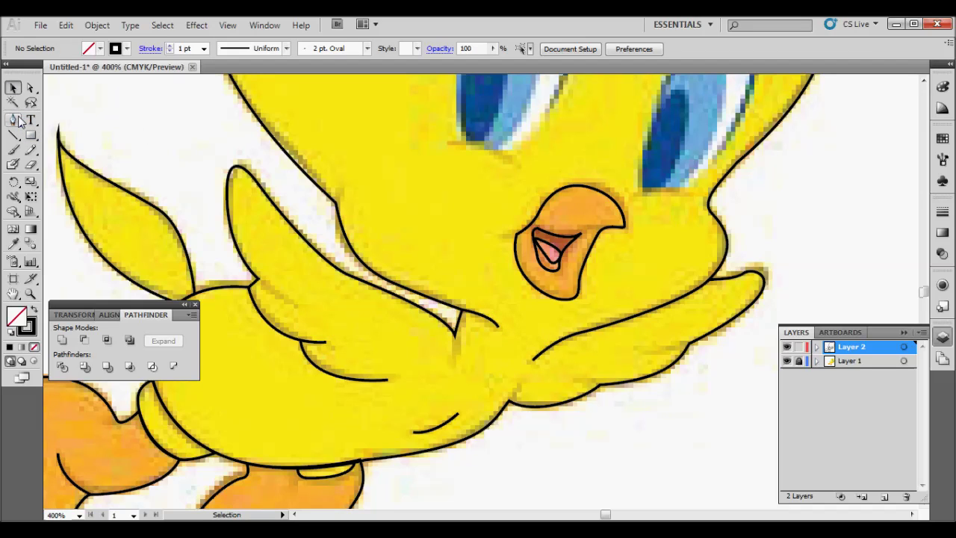
Step: Discard a stray anchor under the right wing and pan up to the eyes
left_click(12, 119)
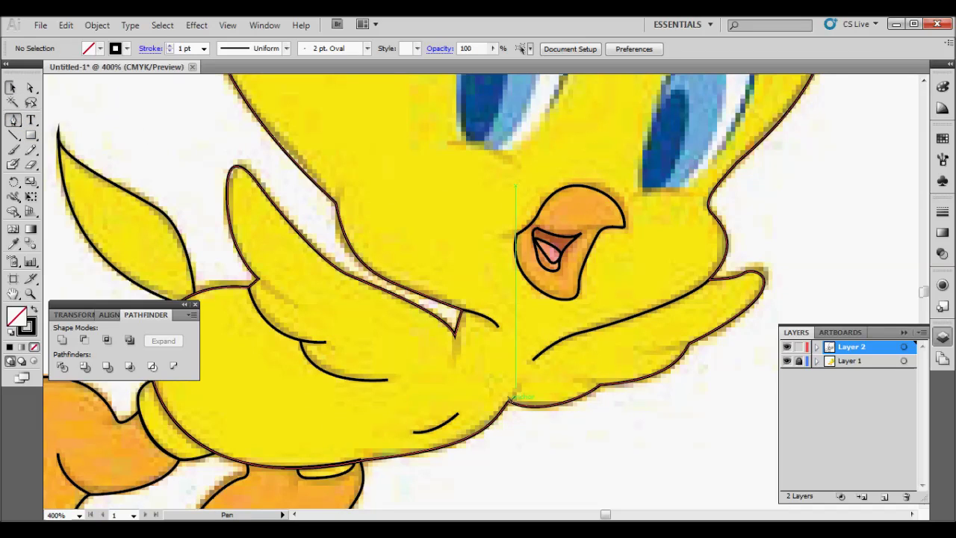
left_click(518, 388)
key("ctrl+shift+a")
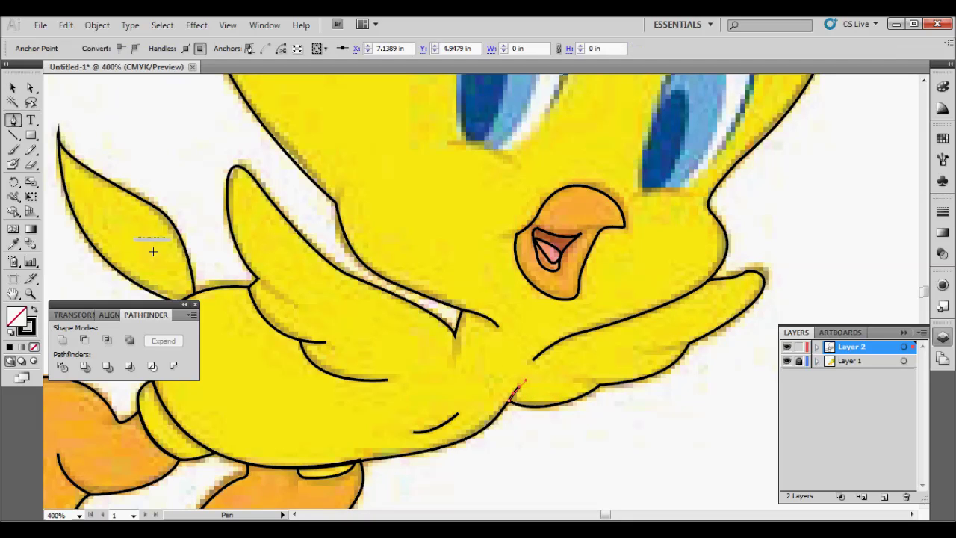
left_click(13, 87)
left_click(13, 119)
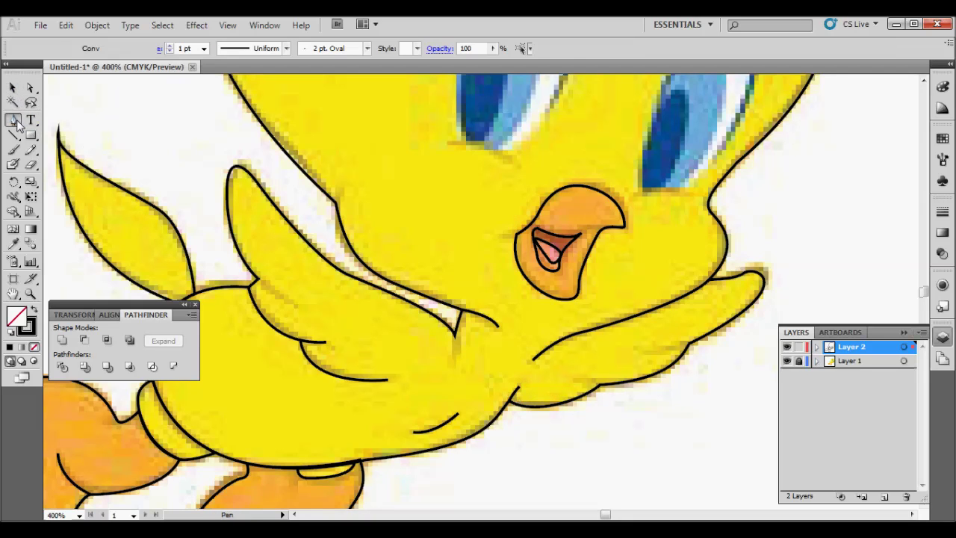
scroll(381, 267, "up", 1)
scroll(381, 268, "up", 2)
scroll(380, 267, "up", 2)
mouse_move(414, 243)
left_mouse_down()
mouse_move(396, 335)
mouse_move(386, 221)
mouse_move(374, 292)
left_mouse_up()
Step: Draw an ellipse over the white of Tweety's left eye
left_click(13, 87)
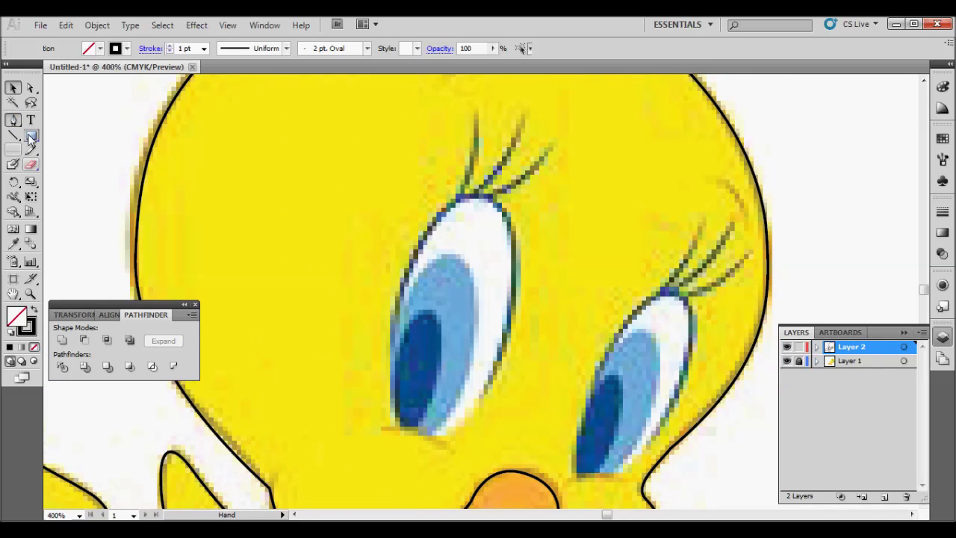
left_click_drag(32, 138, 67, 166)
mouse_move(421, 195)
left_mouse_down()
mouse_move(480, 378)
mouse_move(506, 423)
left_mouse_up()
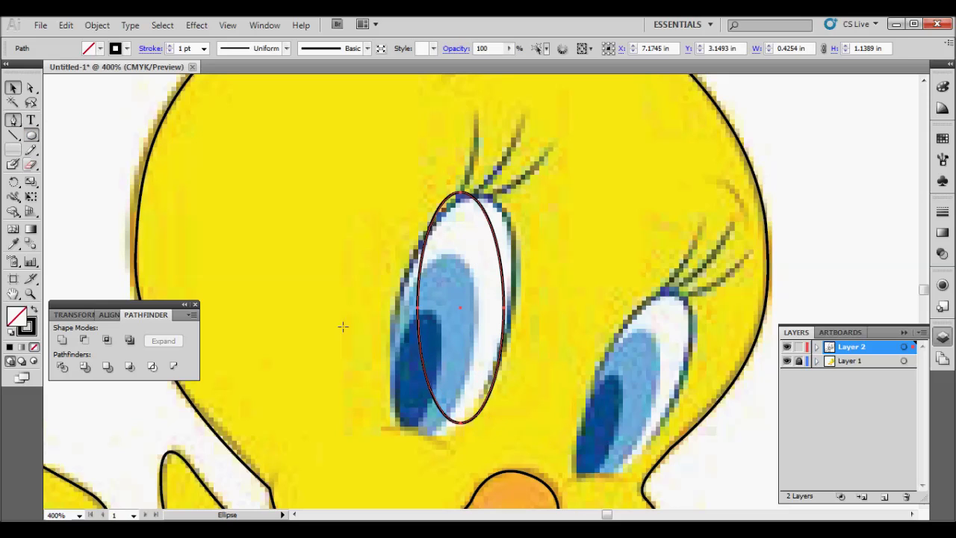
left_click(13, 88)
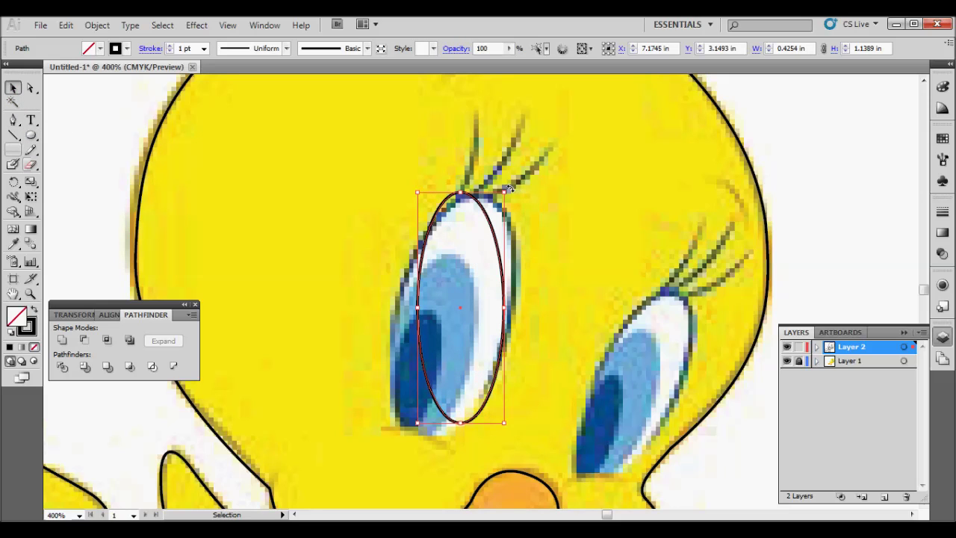
Step: Rotate, shift left and stretch the ellipse to fit the tilted eye rim
left_click_drag(510, 188, 545, 200)
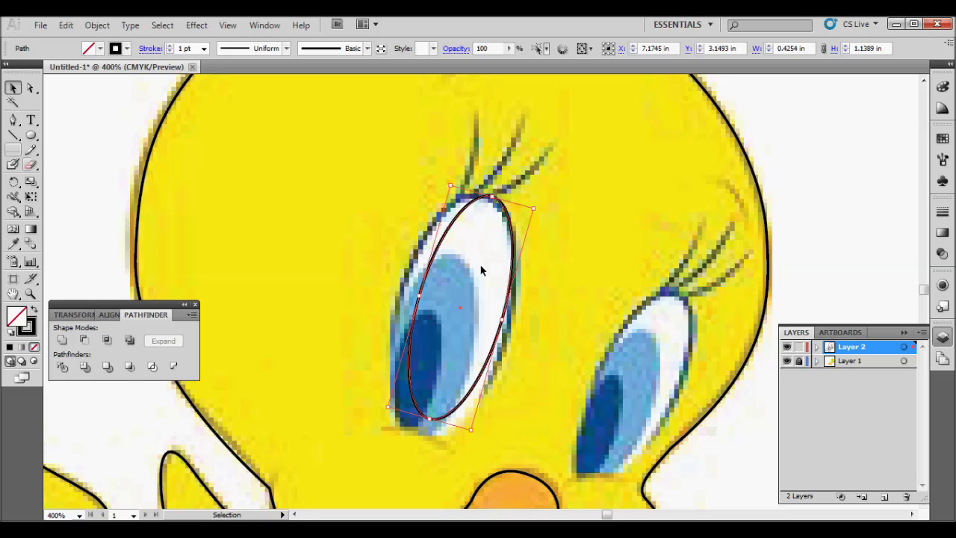
left_click_drag(439, 253, 425, 255)
left_click_drag(490, 321, 506, 326)
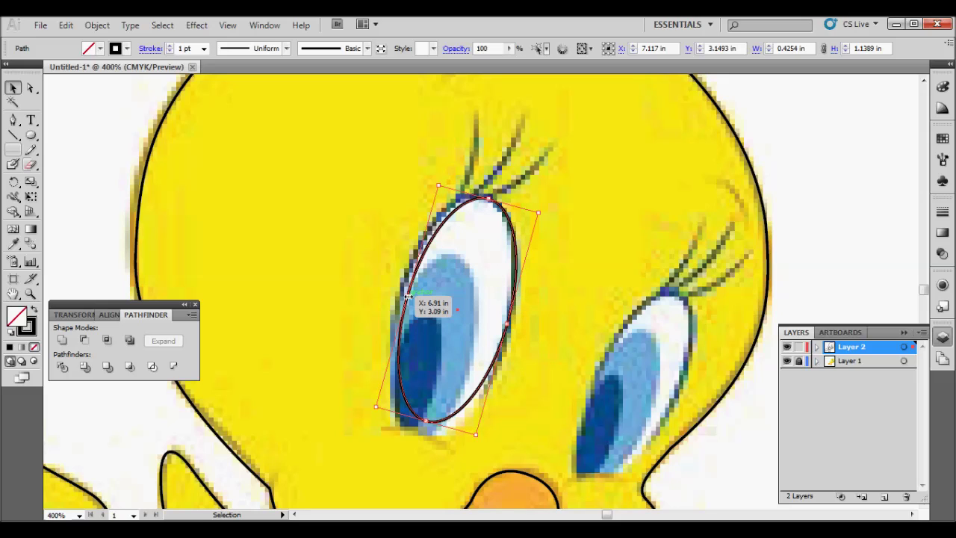
left_click_drag(407, 296, 398, 292)
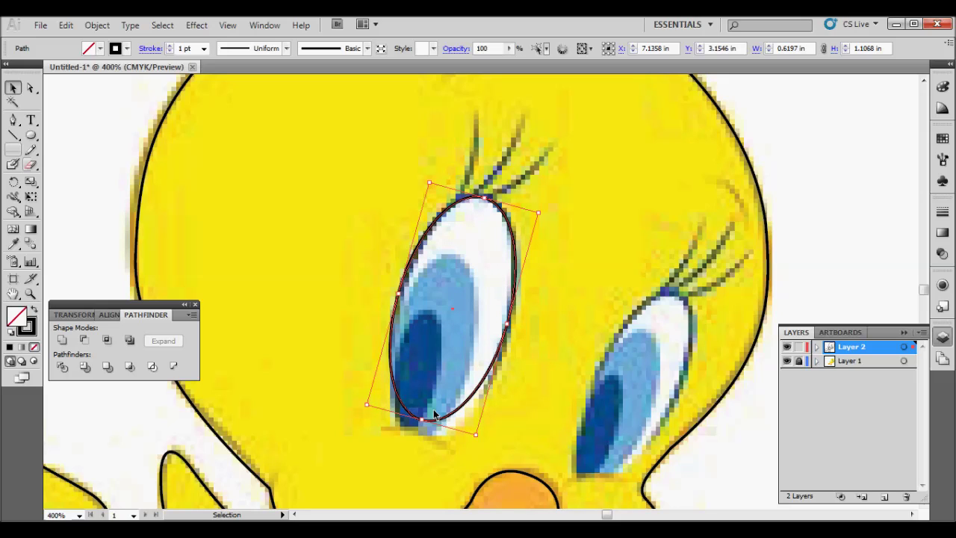
left_click_drag(422, 420, 409, 463)
key("a")
left_click_drag(393, 390, 391, 393)
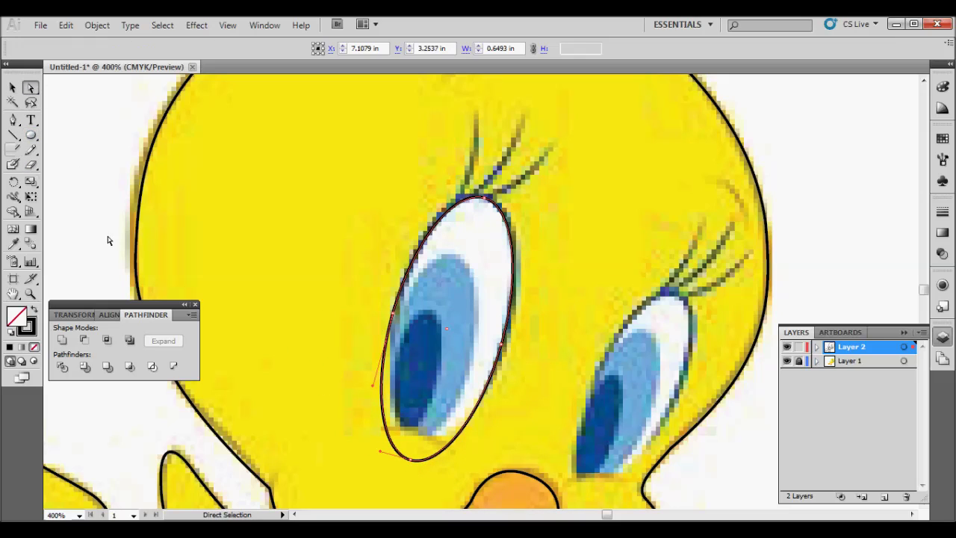
Step: Add two anchor points on the lower part of the eye outline
left_click_drag(13, 120, 35, 128)
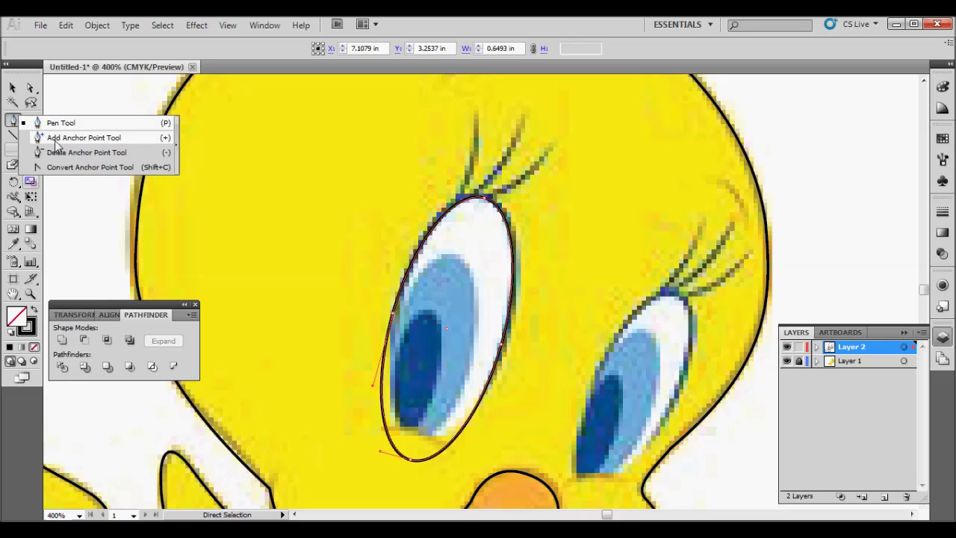
left_click(56, 144)
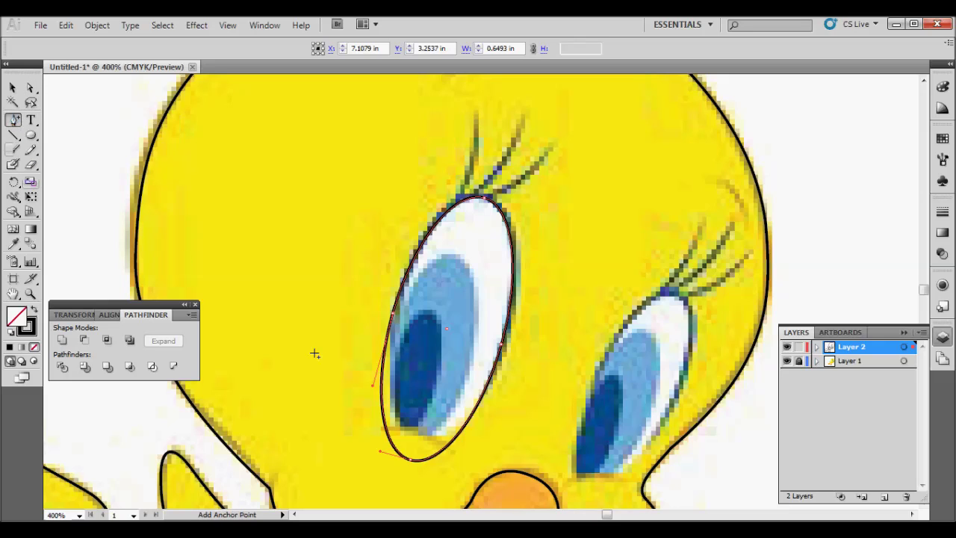
left_click(388, 431)
left_click(451, 449)
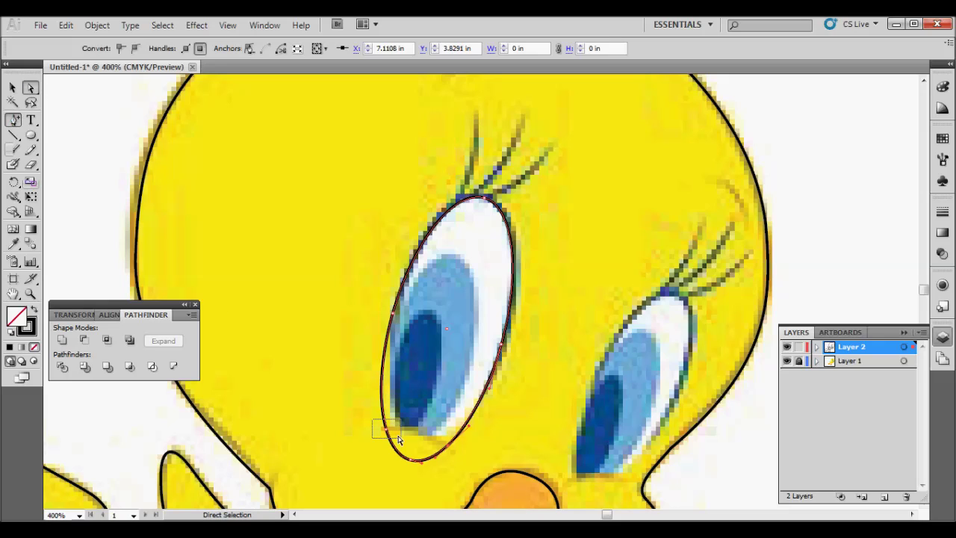
Step: Drag the lower anchors to match the eye's pointed bottom corner
left_click_drag(388, 435, 401, 425)
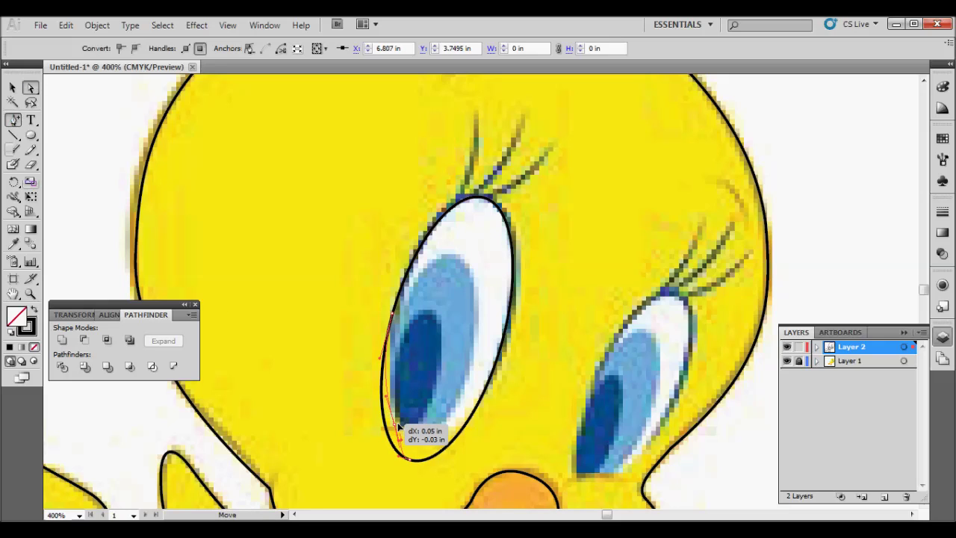
left_click_drag(400, 425, 398, 425)
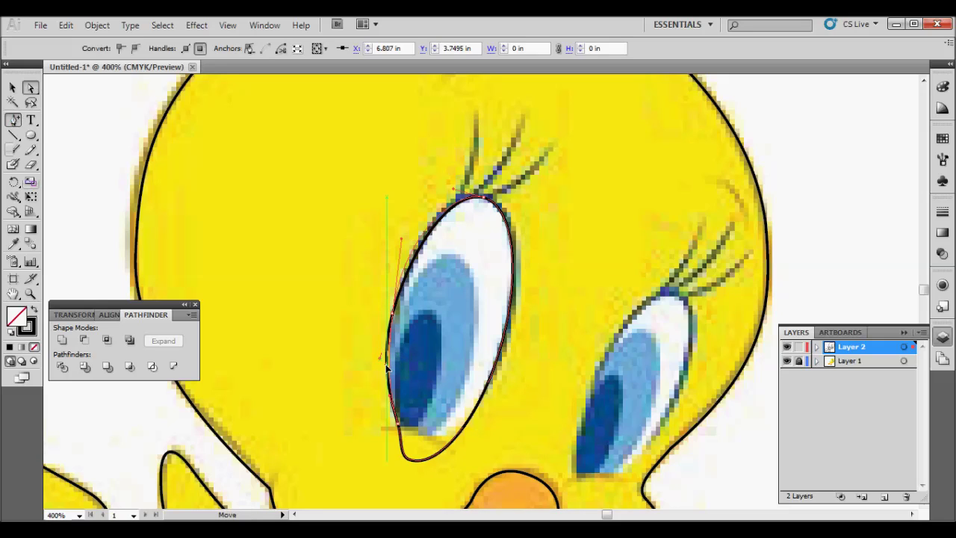
left_click_drag(380, 356, 386, 366)
left_click_drag(398, 425, 396, 426)
left_click_drag(449, 453, 451, 454)
left_click_drag(396, 424, 398, 430)
Step: Refine the eye's left curve and delete the bottom anchor to open the outline
scroll(439, 431, "up", 1)
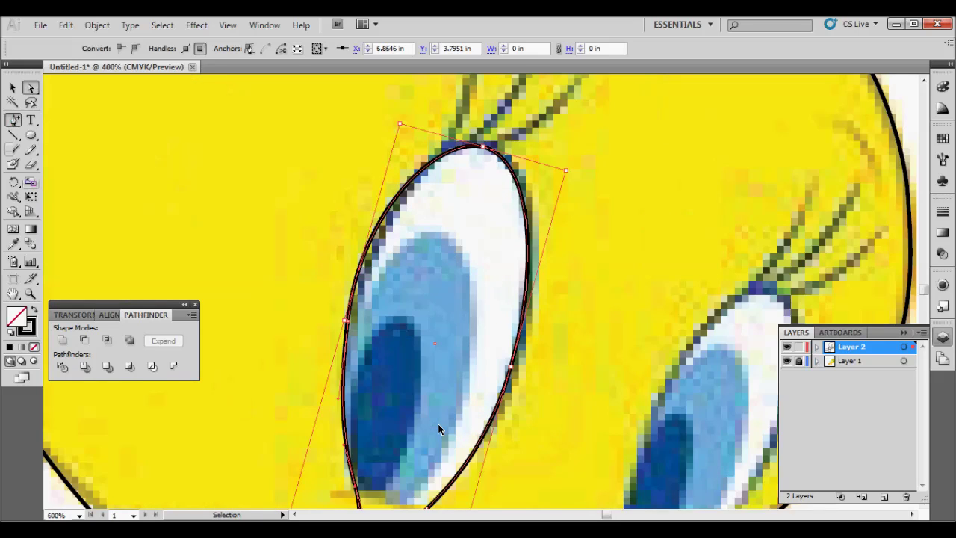
scroll(437, 423, "up", 1)
scroll(375, 437, "down", 2)
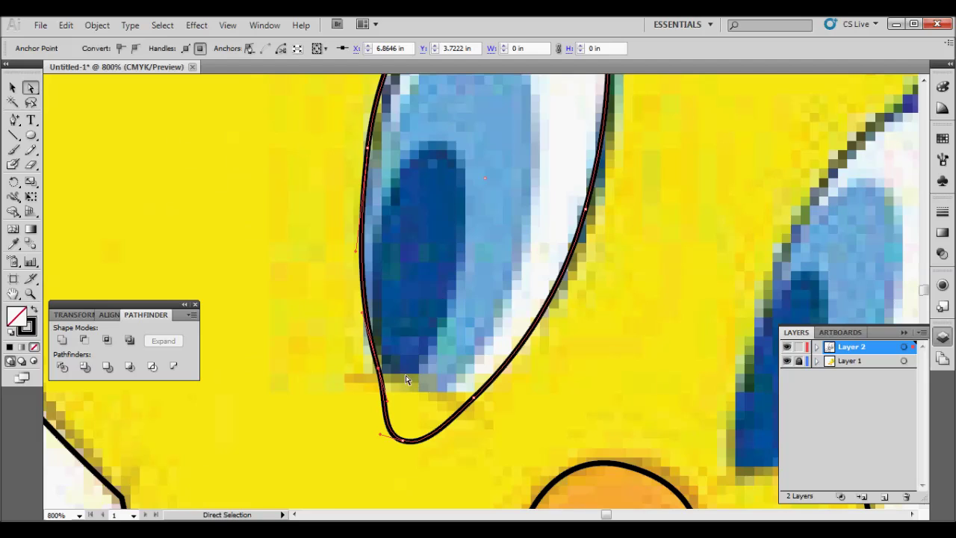
left_click_drag(357, 362, 379, 373)
left_click_drag(361, 317, 405, 375)
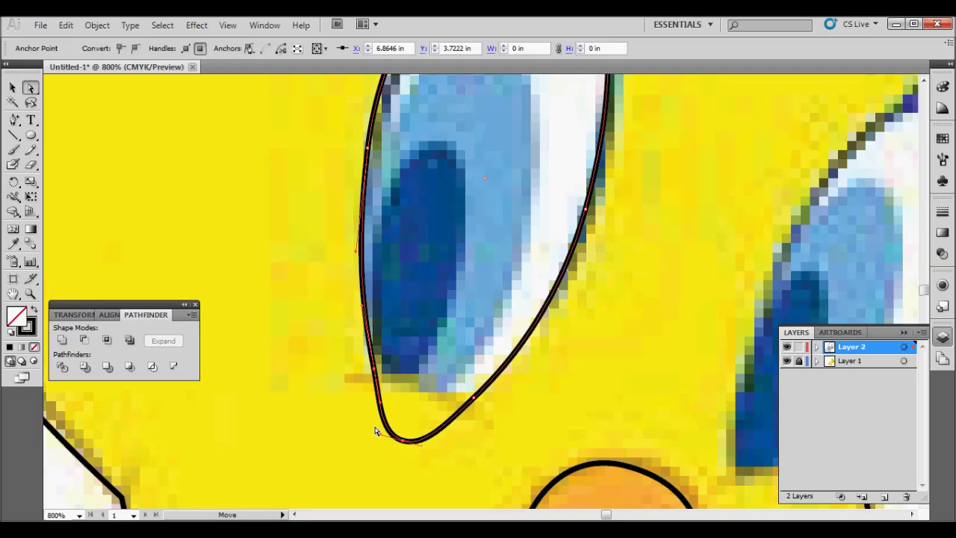
key("Delete")
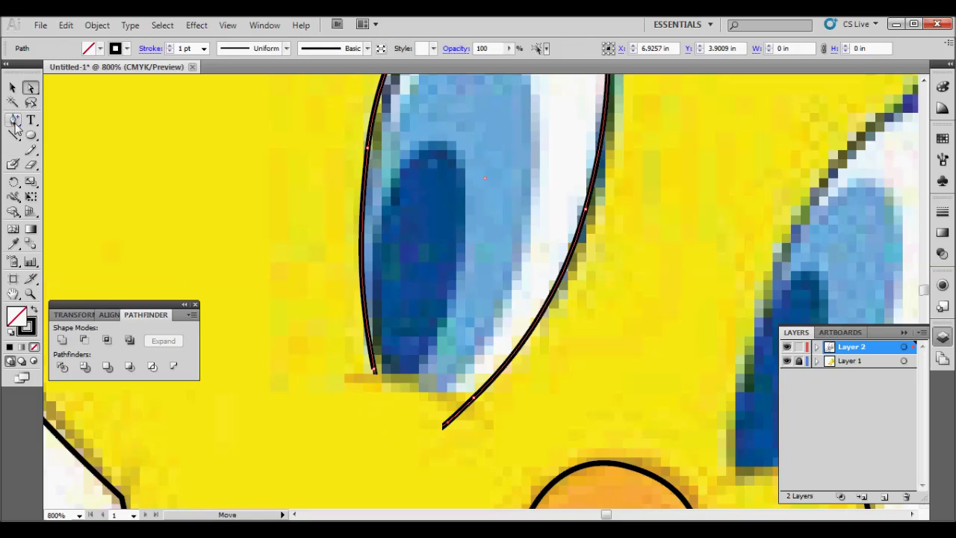
Step: Extend the open eye path with a curved bottom edge ending in a sharp right point
left_click(15, 122)
left_click(42, 124)
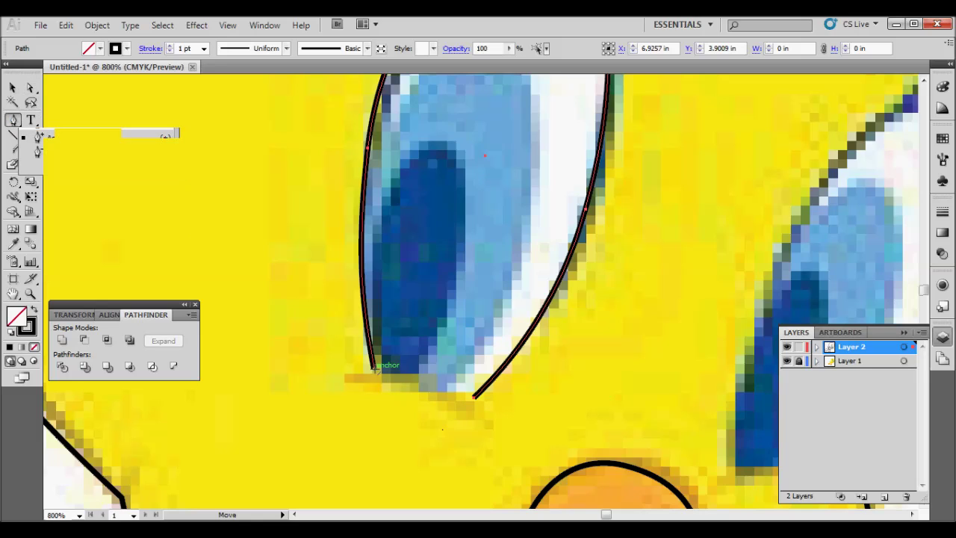
left_click(373, 367)
left_click_drag(473, 396, 501, 415)
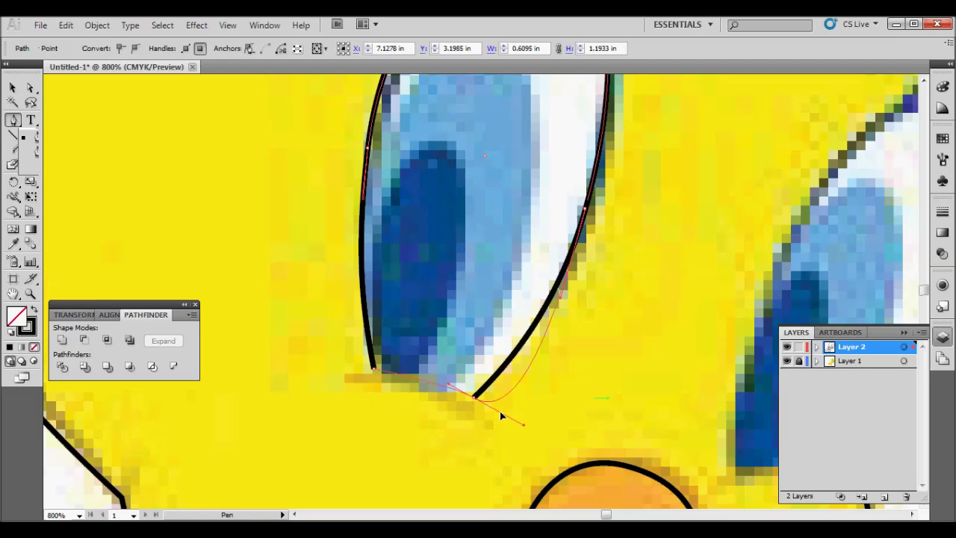
mouse_move(421, 430)
left_mouse_down()
mouse_move(447, 428)
mouse_move(474, 396)
left_mouse_up()
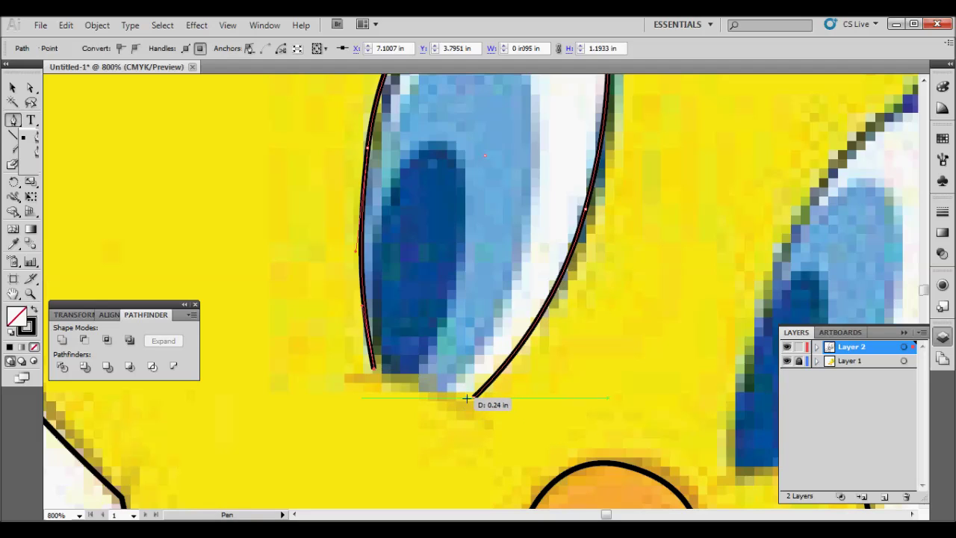
mouse_move(474, 398)
left_mouse_down()
mouse_move(483, 413)
mouse_move(513, 373)
left_mouse_up()
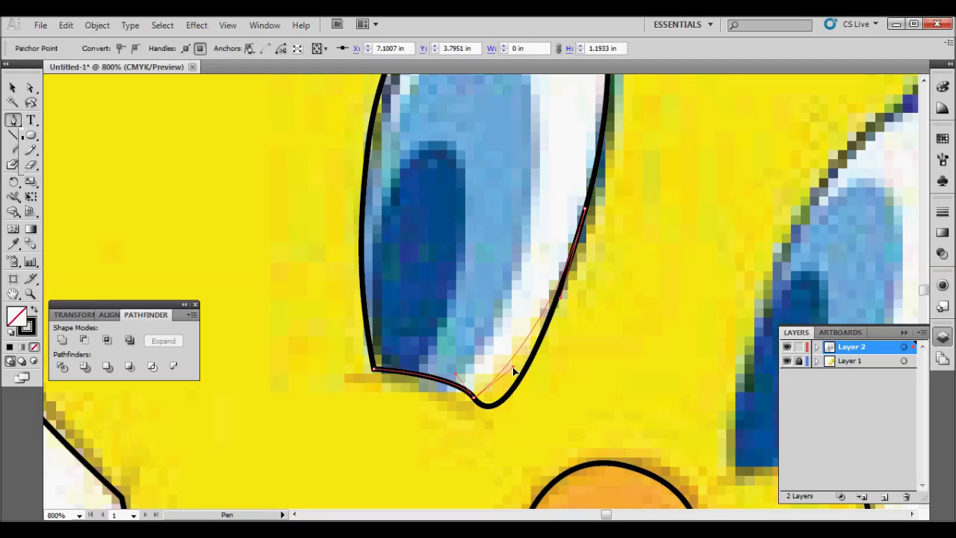
left_click_drag(512, 364, 513, 363)
Step: Fine-tune the eye's bottom curve by adjusting its handles with Direct Selection
left_click(31, 88)
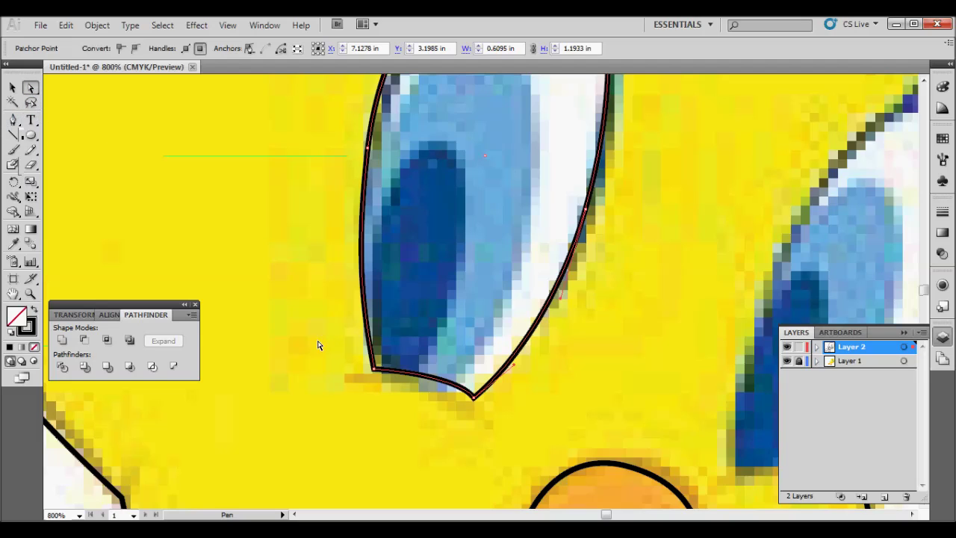
left_click_drag(407, 397, 422, 347)
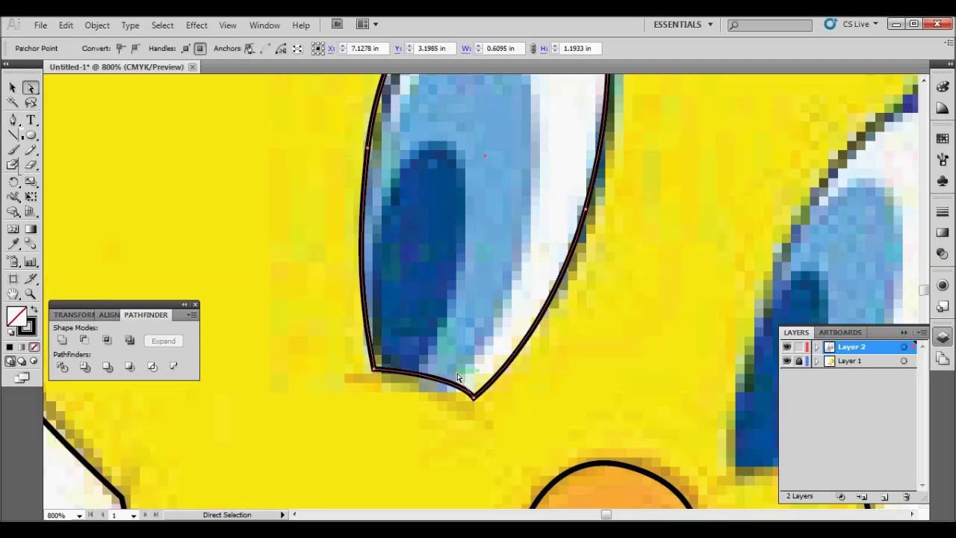
left_click(425, 378)
left_click_drag(421, 373, 422, 371)
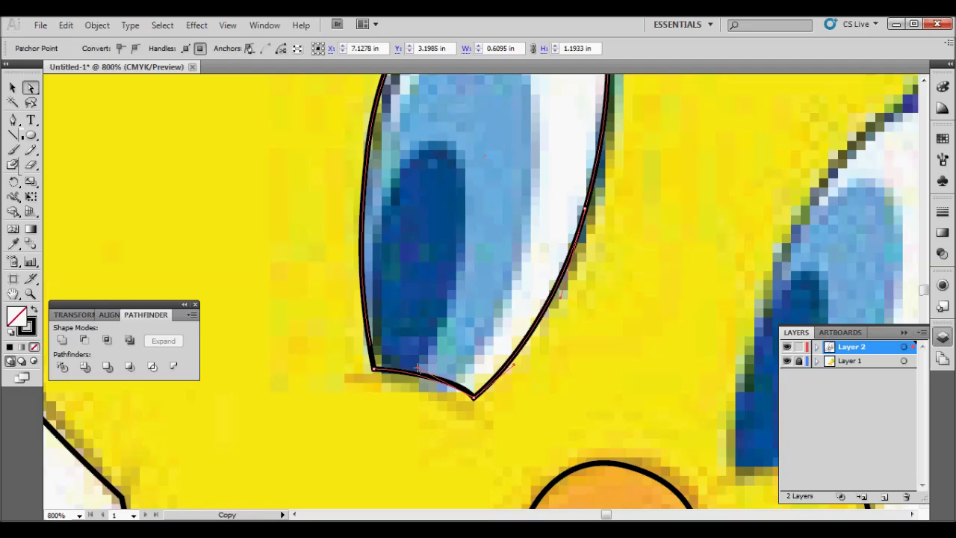
left_click(442, 432)
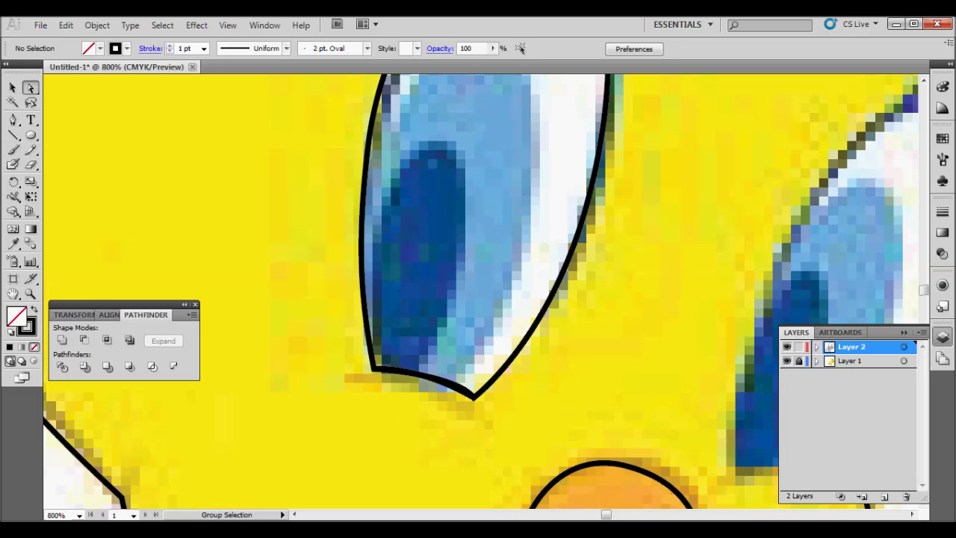
left_click(12, 88)
scroll(306, 346, "up", 1)
scroll(308, 351, "up", 4)
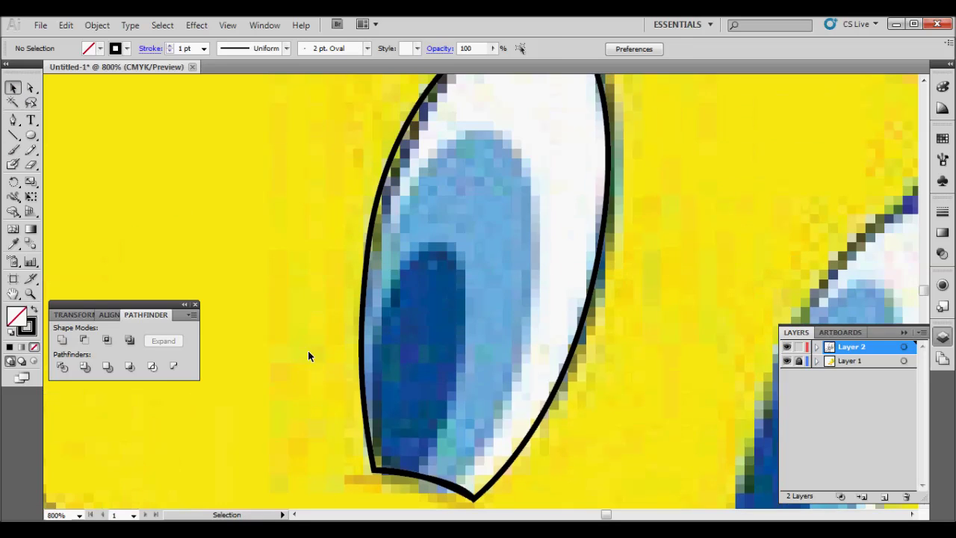
left_click(13, 120)
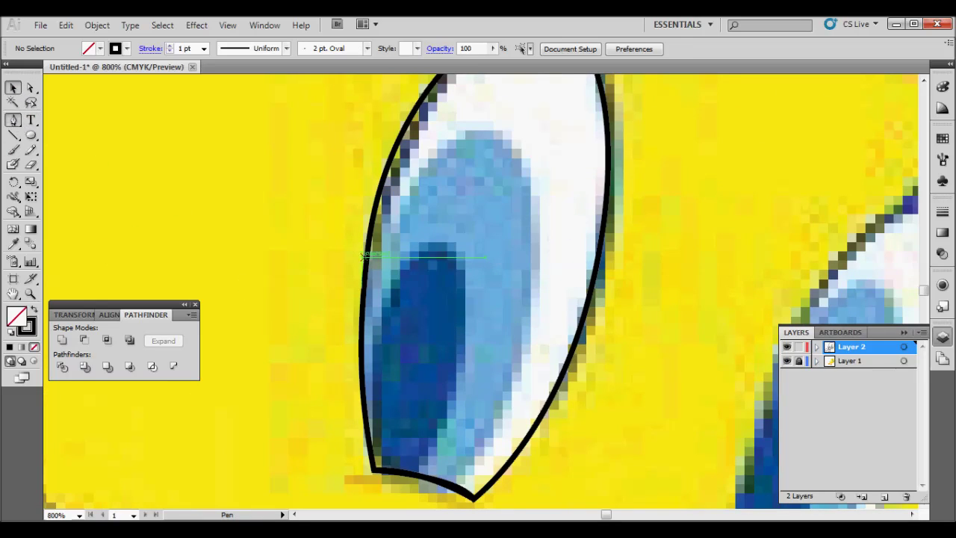
Step: Trace a closed path around the eye white's top, right side, bottom and upper left
left_click(366, 262)
left_click_drag(416, 158, 501, 125)
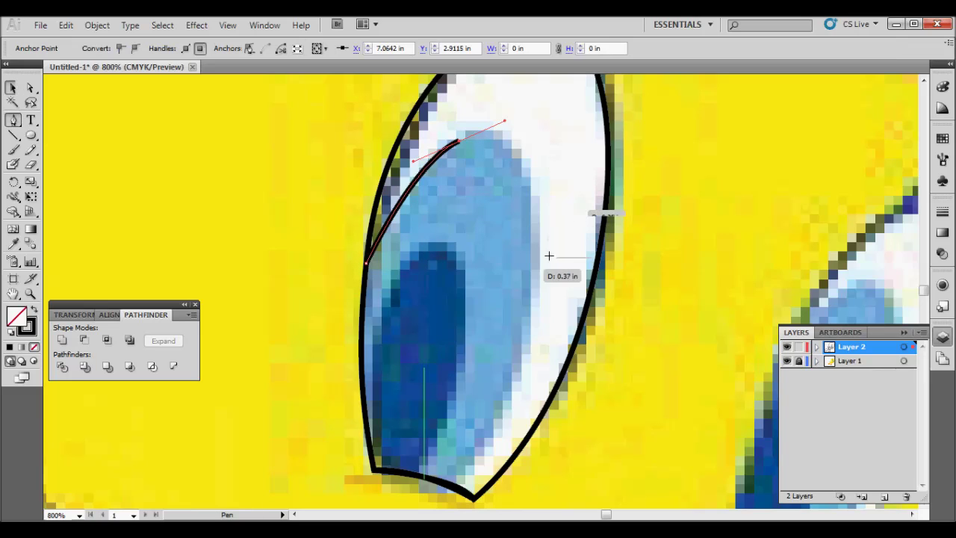
left_click_drag(537, 271, 526, 356)
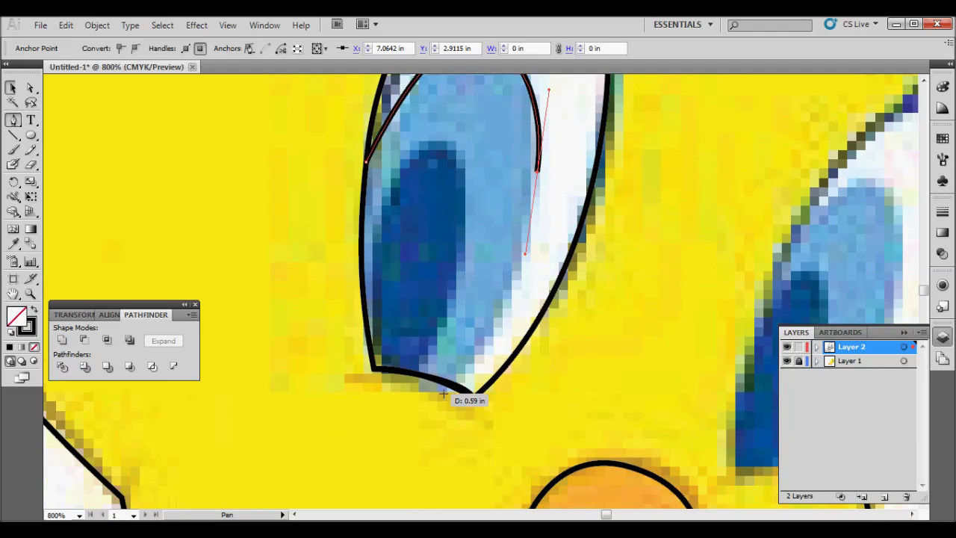
left_click(456, 380)
left_click_drag(449, 391, 400, 422)
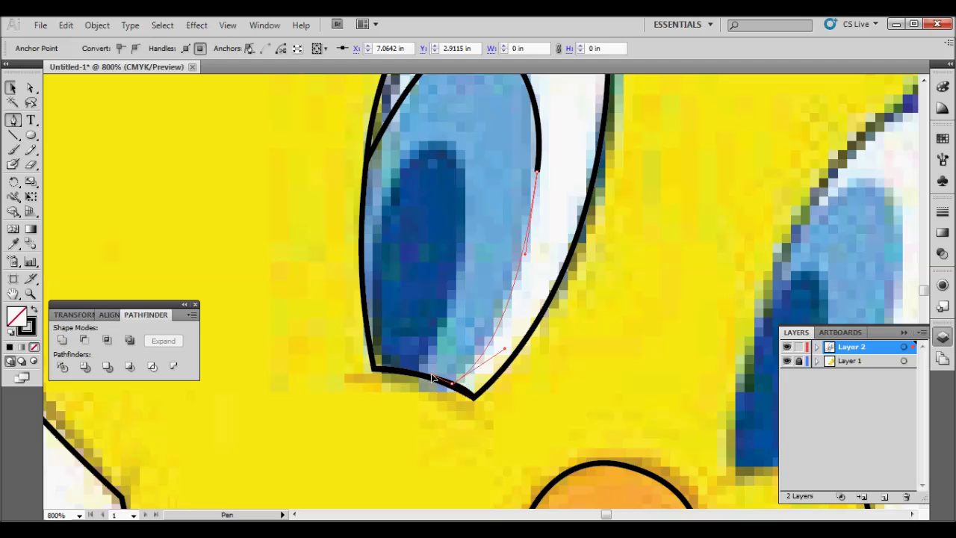
left_click(374, 368)
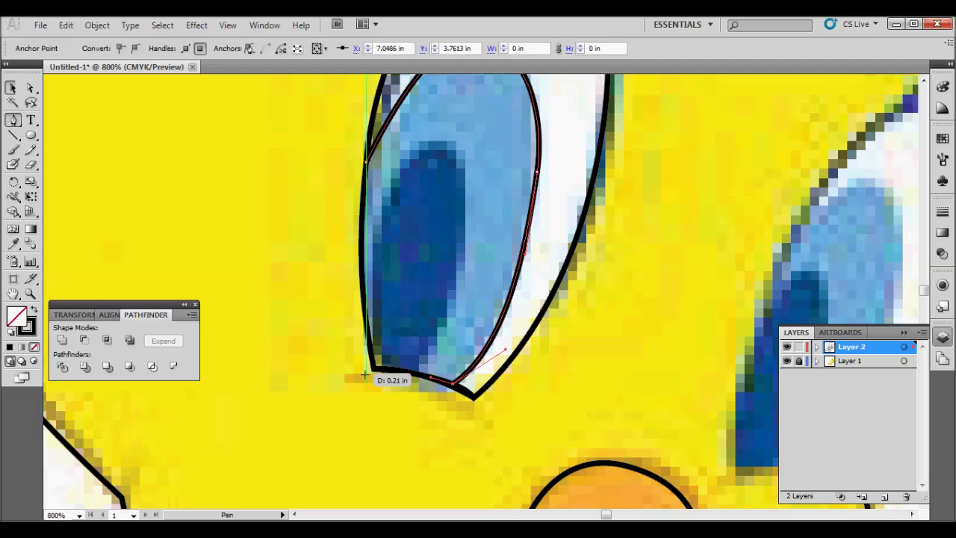
left_click(363, 161)
left_click(365, 160)
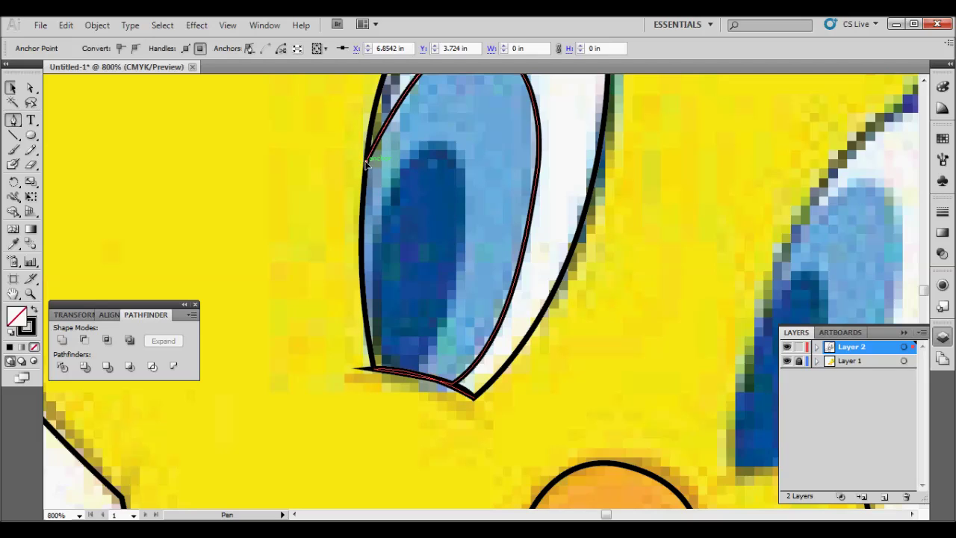
key("ctrl")
mouse_move(418, 383)
left_mouse_down()
mouse_move(363, 337)
mouse_move(361, 224)
left_mouse_up()
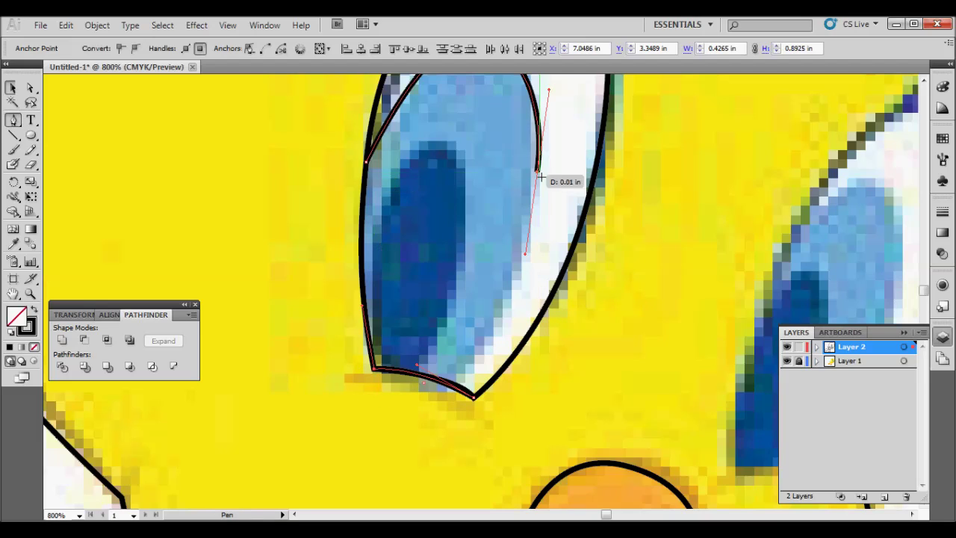
mouse_move(525, 254)
left_mouse_down()
mouse_move(449, 406)
mouse_move(449, 396)
left_mouse_up()
Step: Inspect the eye outline's anchors and bottom segment with Direct Selection
left_click(30, 89)
left_click(219, 234)
left_click(466, 393)
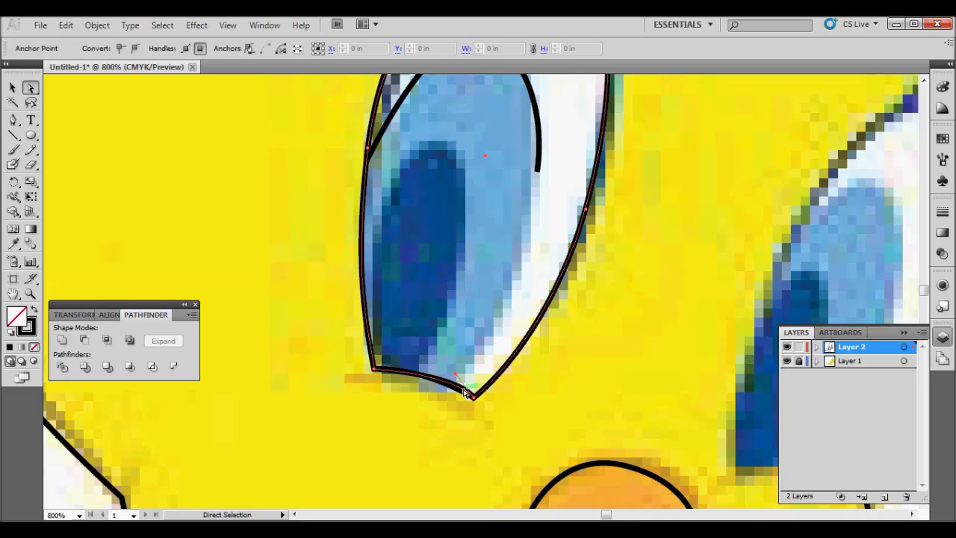
left_click(451, 395)
left_click(453, 389)
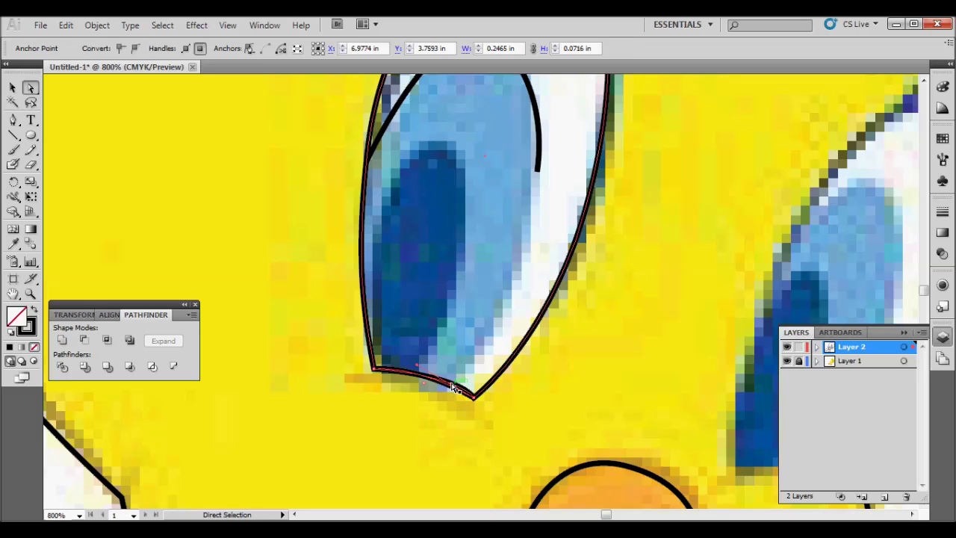
left_click(443, 393)
left_click(442, 395)
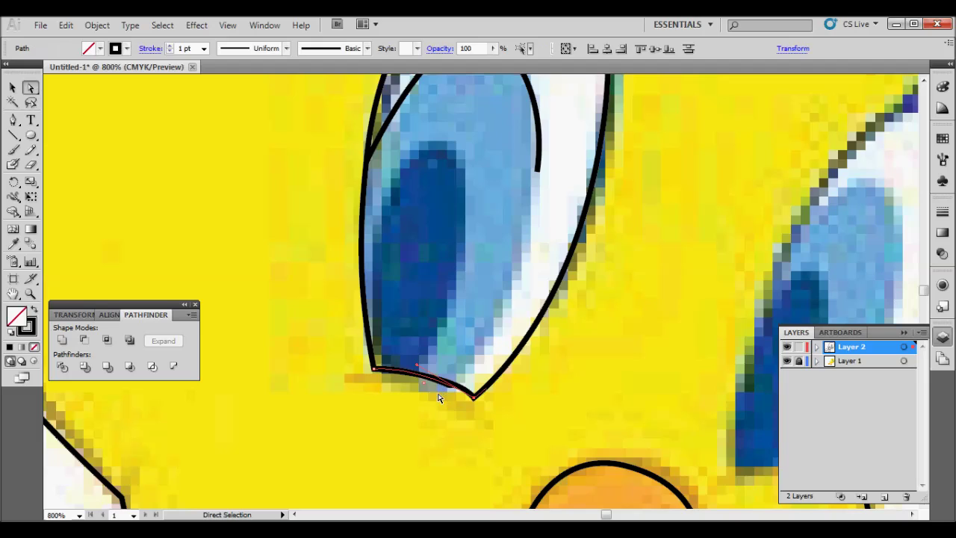
left_click(441, 420)
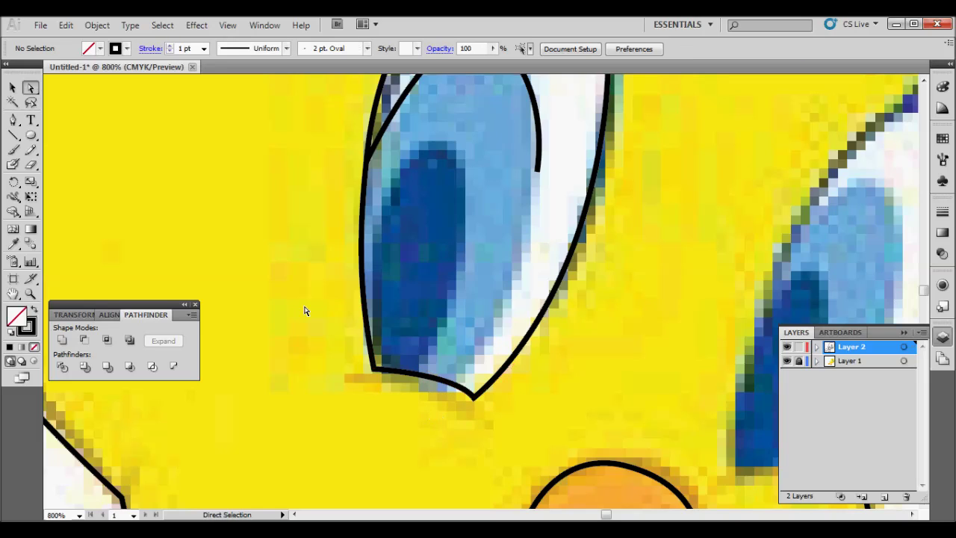
Step: Continue the open eye outline to a bottom-tip anchor and close it along the left edge
left_click(535, 164)
key("p")
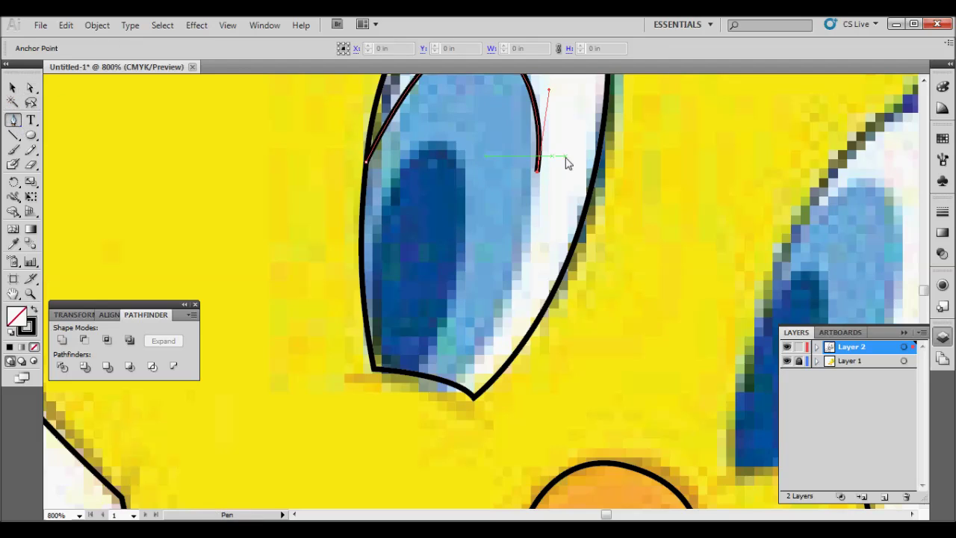
left_click(537, 169)
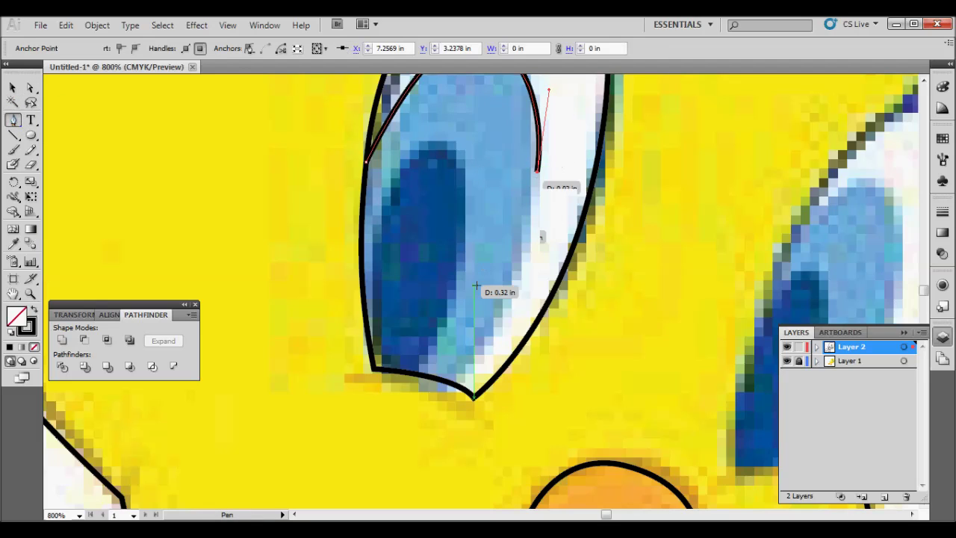
left_click_drag(458, 386, 386, 439)
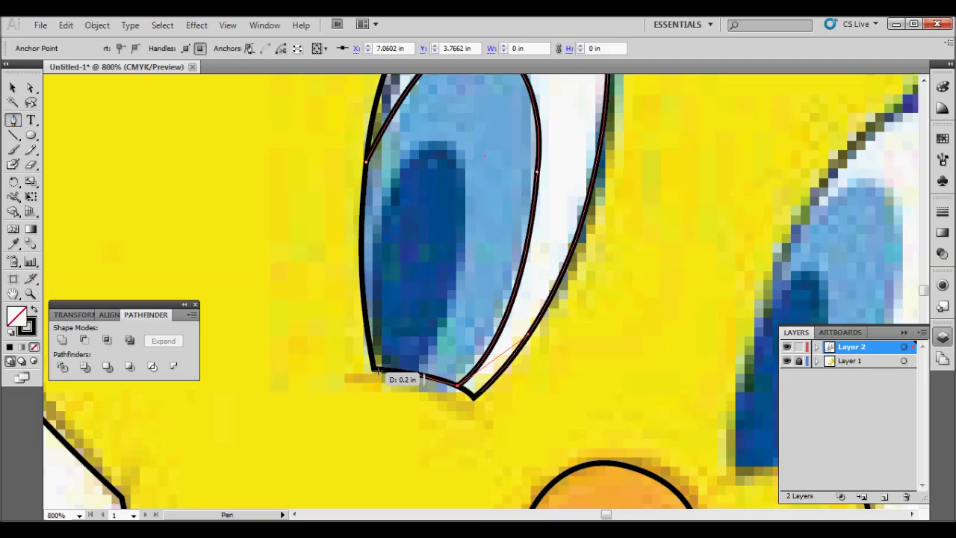
left_click(372, 367)
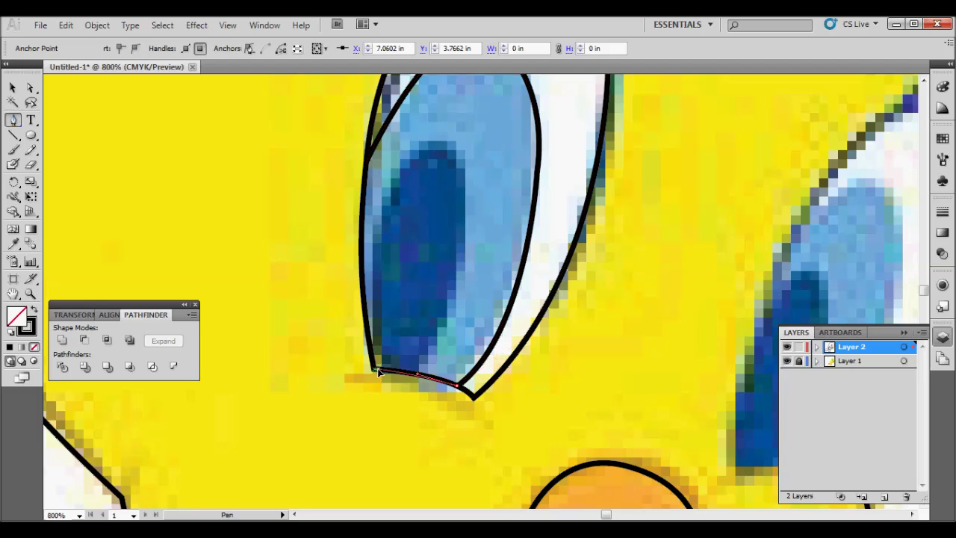
left_click_drag(372, 372, 365, 160)
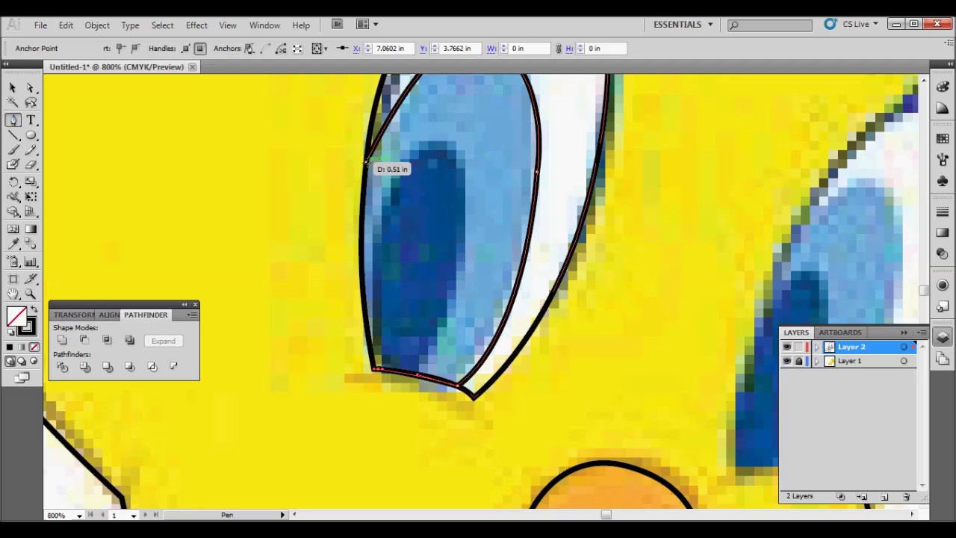
left_click_drag(365, 160, 365, 157)
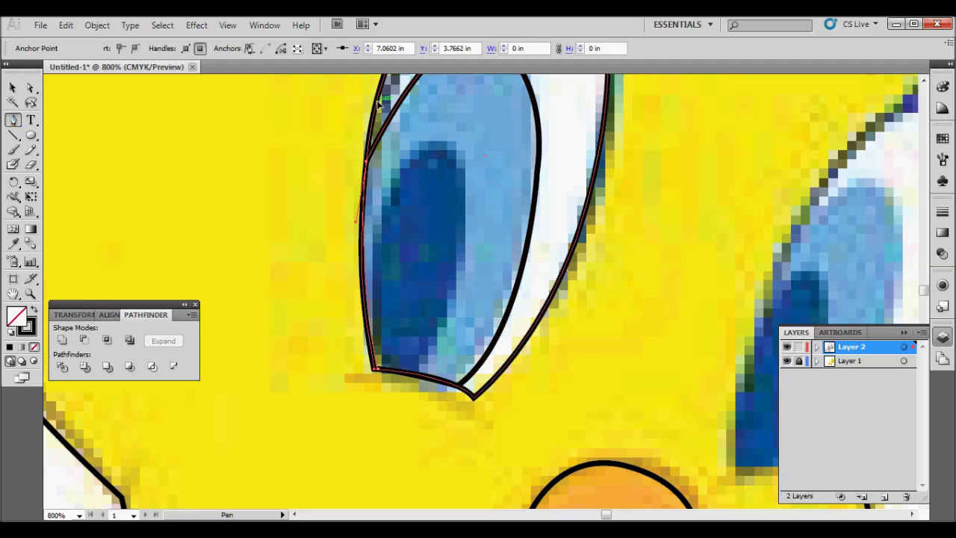
Step: Bend the closed outline's left curve to follow the eye edge in the reference
left_click(382, 97, "ctrl")
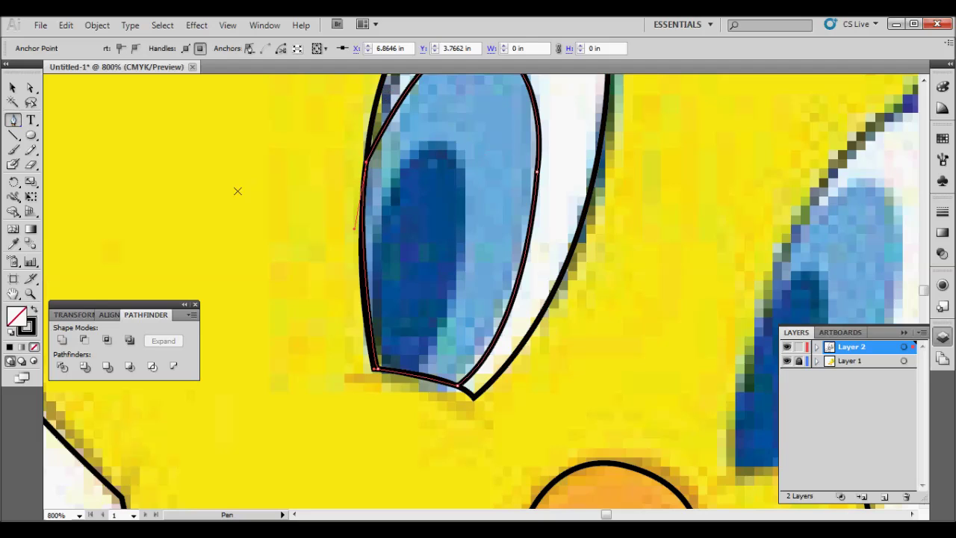
left_click(30, 87)
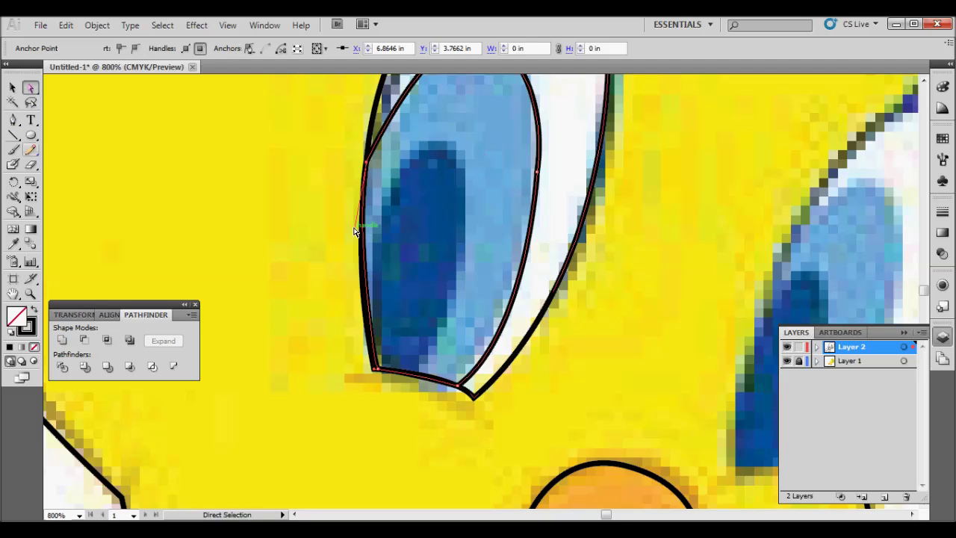
left_click_drag(355, 228, 351, 240)
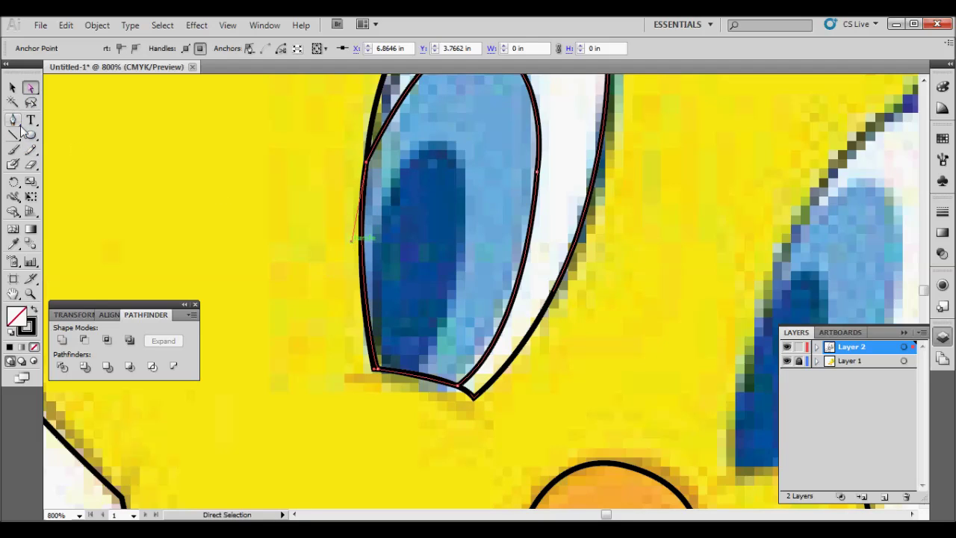
left_click(252, 164)
left_click(12, 89)
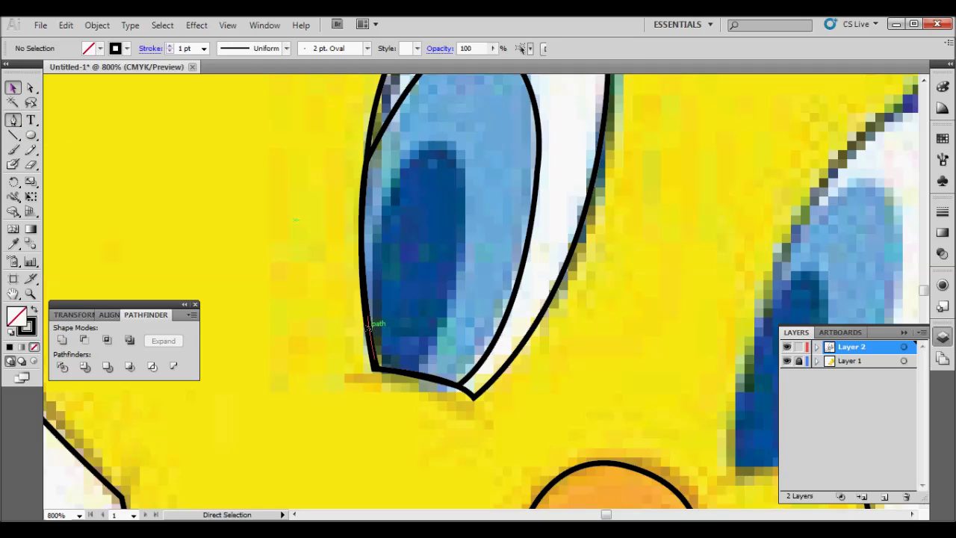
left_click(369, 326)
Step: Draw the pupil as a closed black oval over its top, down the right side, back to the start
left_click_drag(417, 153, 464, 119)
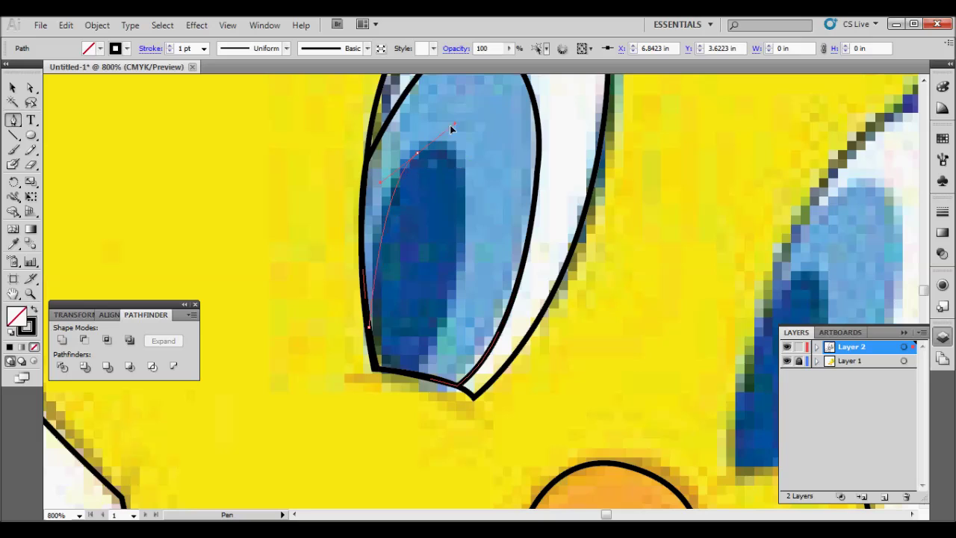
left_click_drag(465, 252, 456, 280)
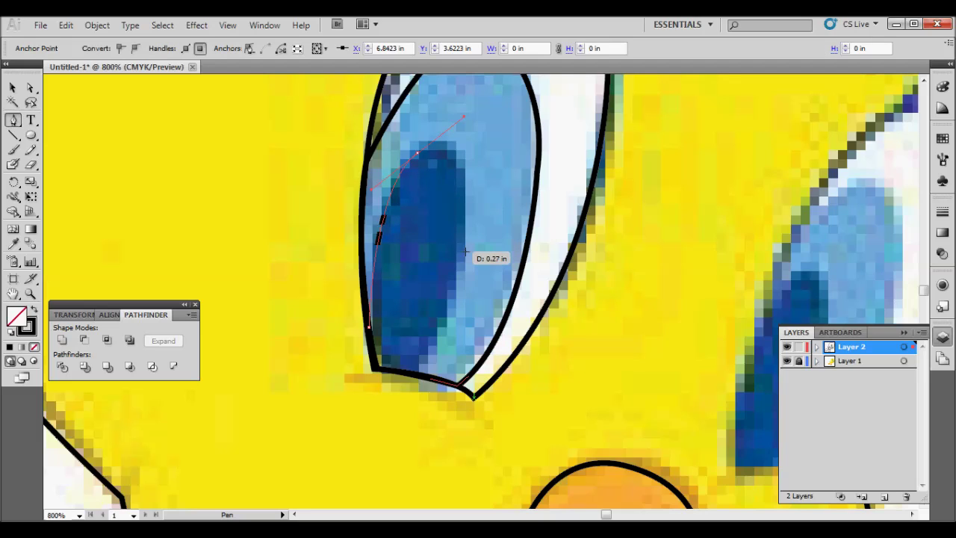
left_click_drag(453, 295, 453, 295)
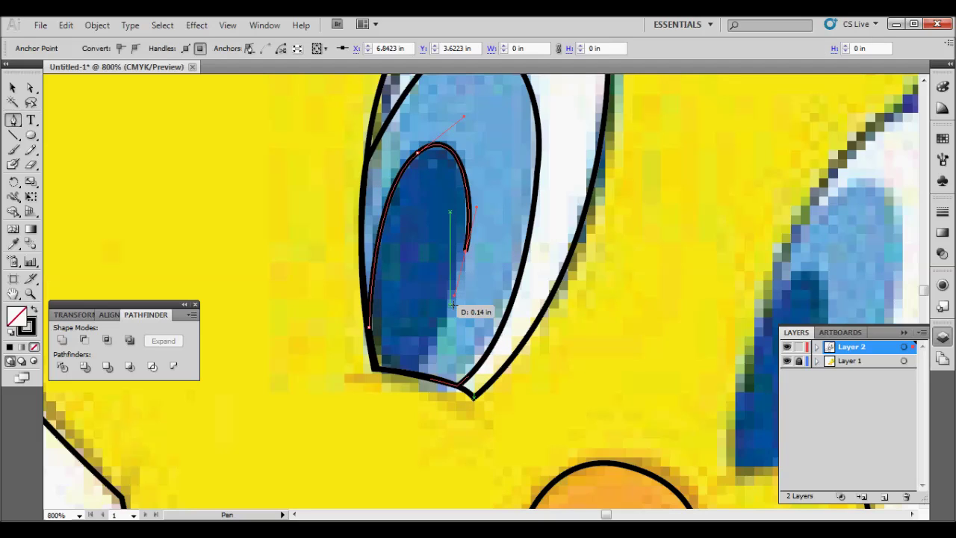
left_click(412, 373)
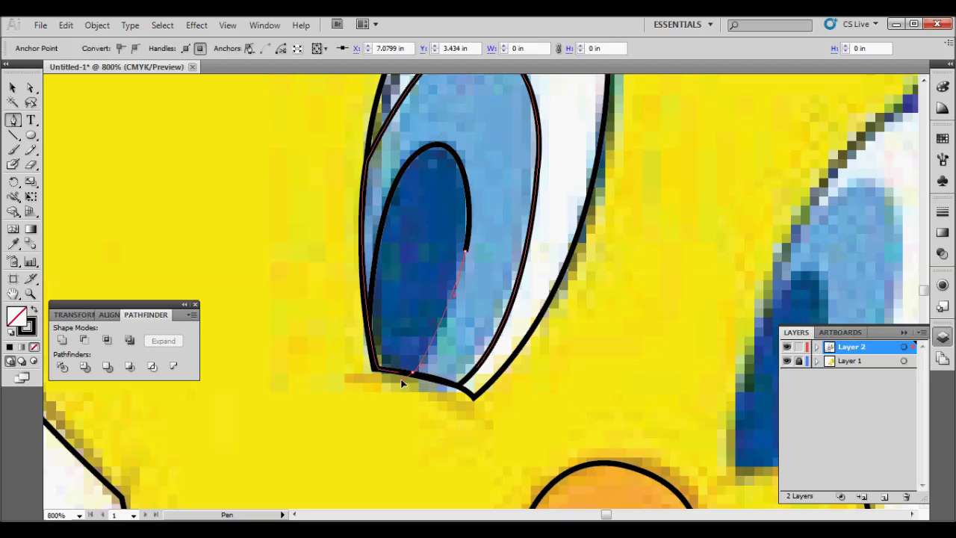
left_click_drag(374, 368, 371, 349)
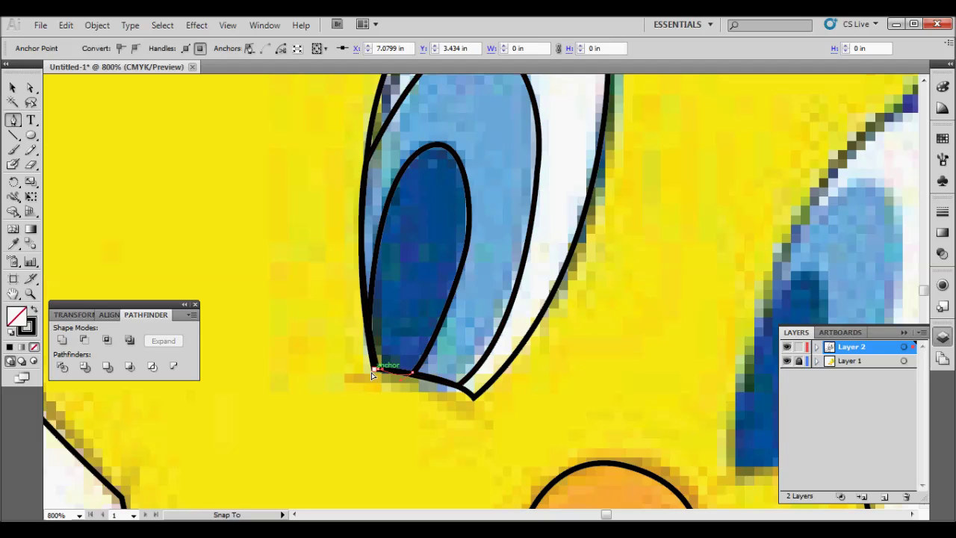
left_click_drag(371, 350, 369, 330)
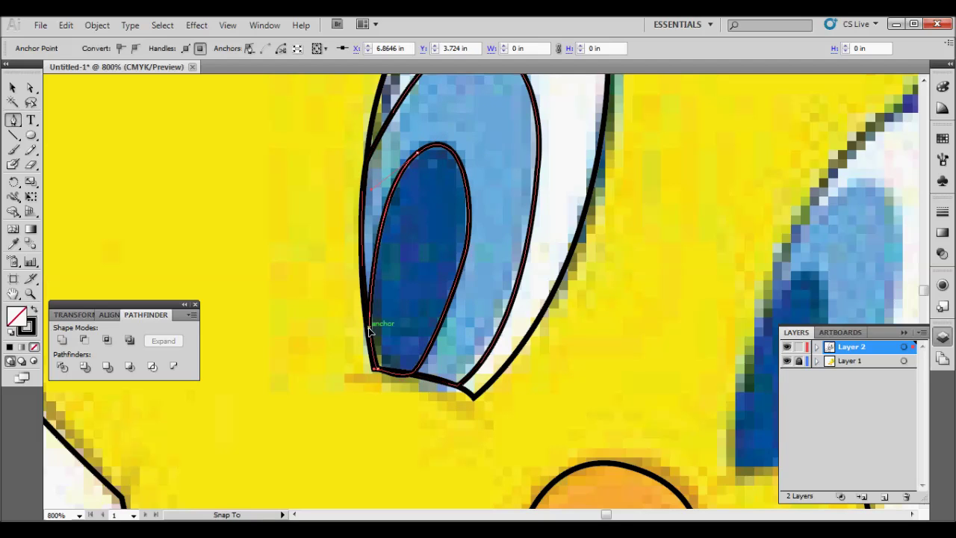
Step: Select the pupil path with Direct Selection and zoom in on the eye's bottom tip
left_click(13, 88)
left_click(233, 239)
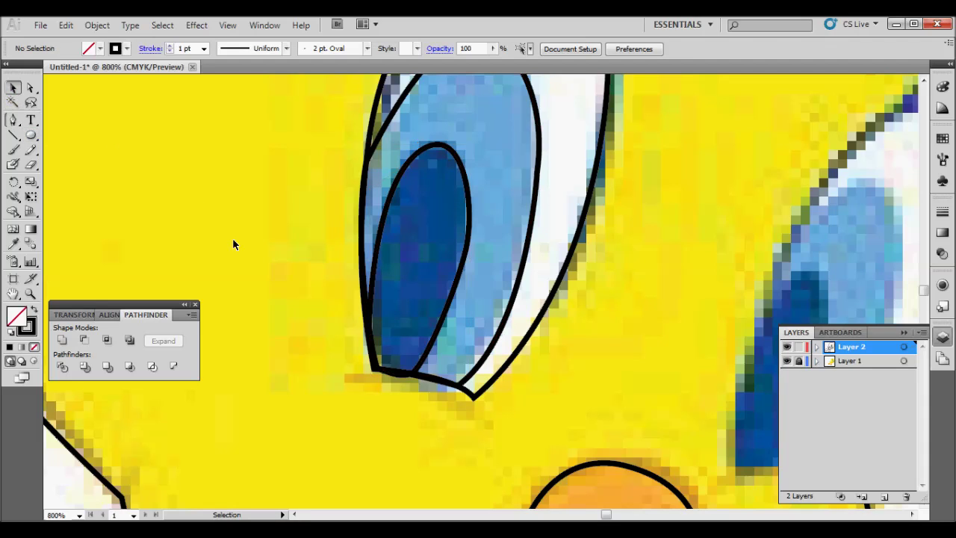
left_click(454, 329)
left_click(31, 88)
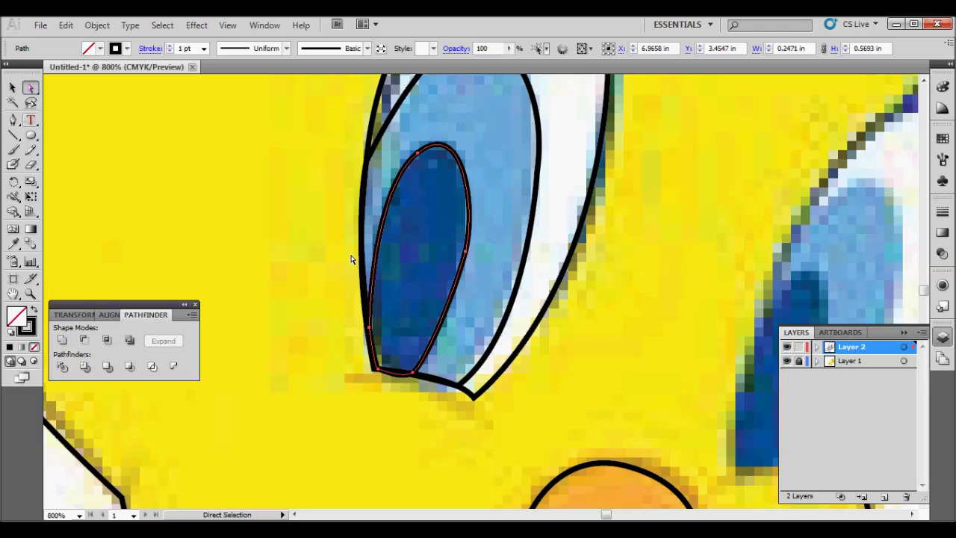
key("ctrl+equal")
left_click_drag(321, 384, 403, 325)
Step: Flatten the pupil's bottom curve and settle its bottom anchor onto the eye outline
left_click(384, 319)
left_click_drag(361, 335, 339, 317)
left_click(386, 319)
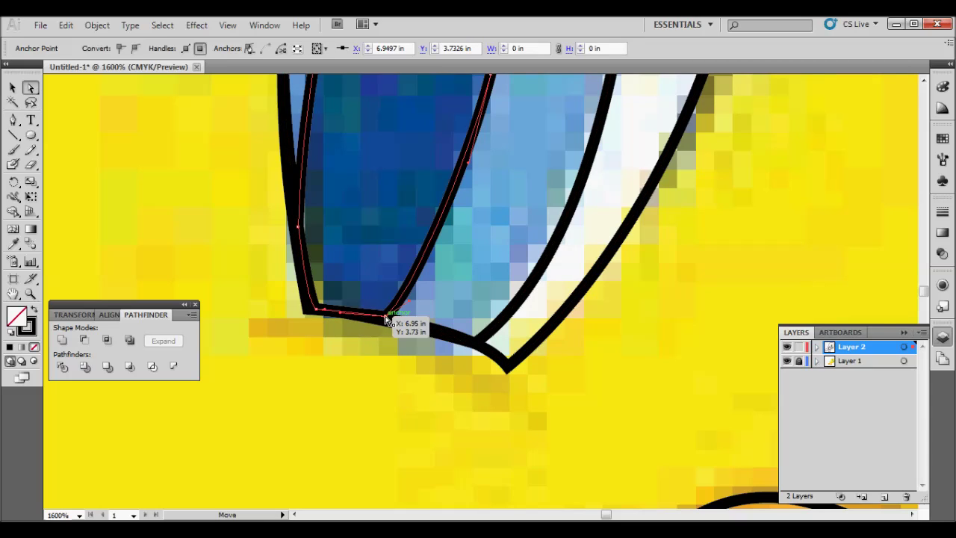
left_click_drag(386, 321, 383, 323)
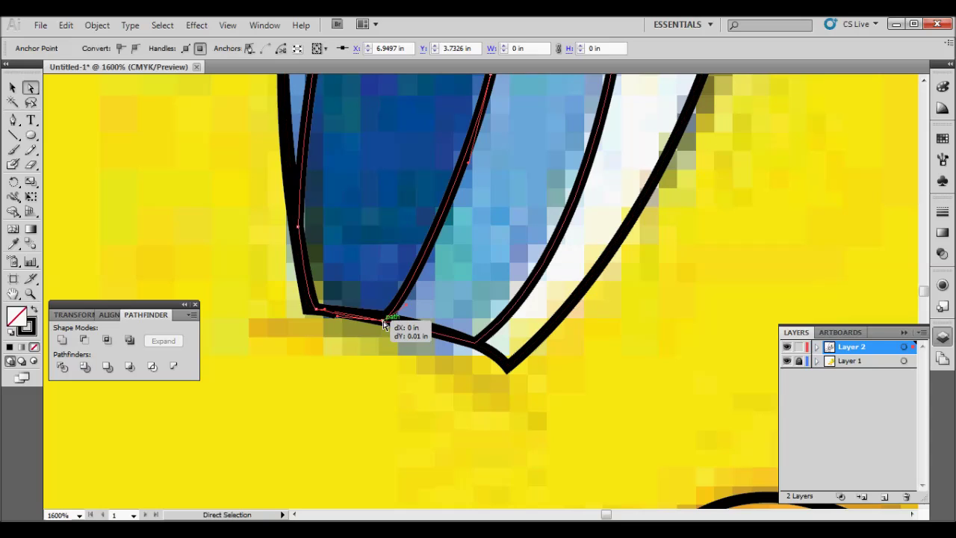
left_click(394, 349)
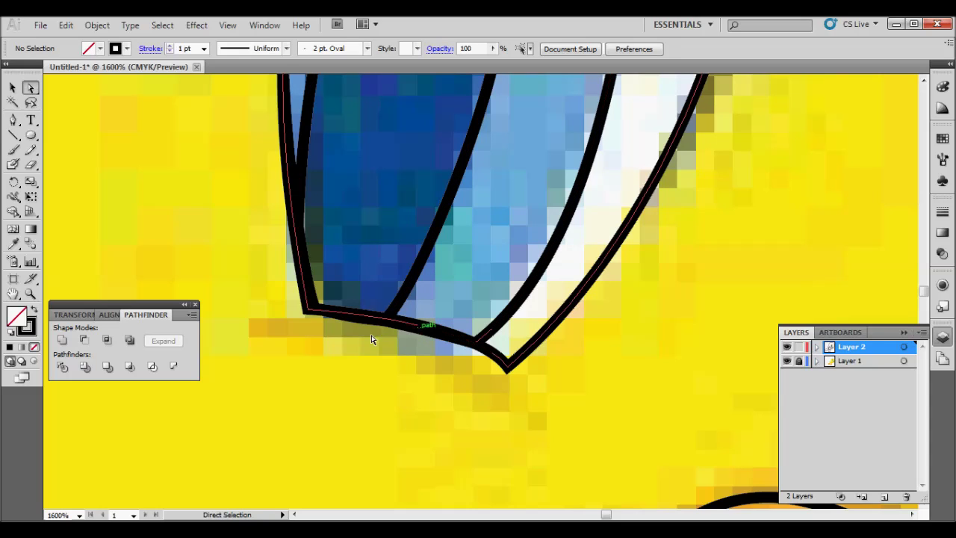
left_click(13, 89)
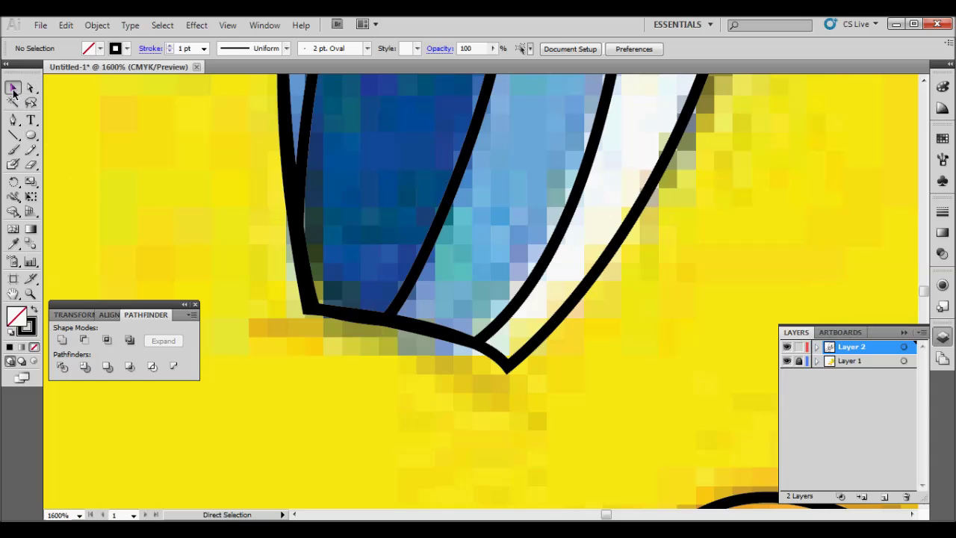
key("ctrl+minus")
key("ctrl+minus")
key("ctrl+minus")
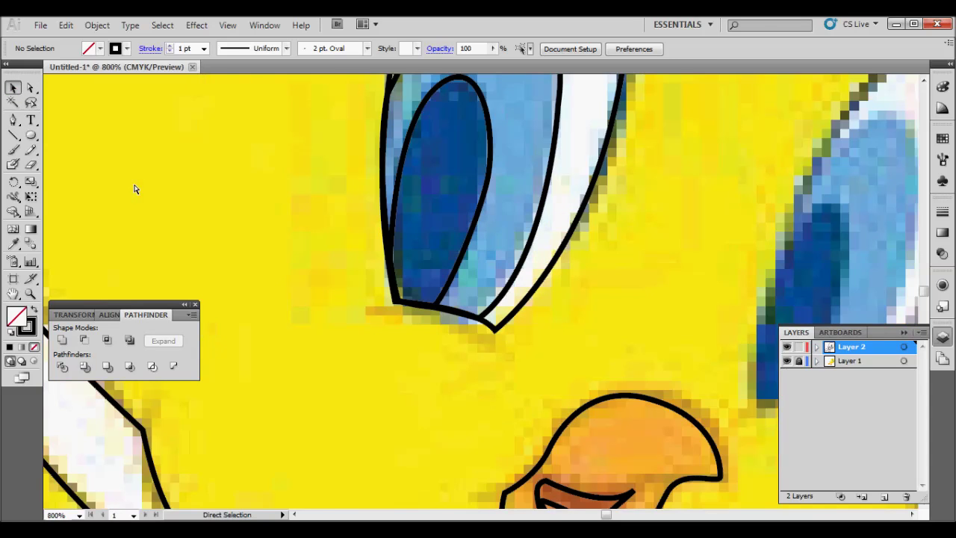
Step: Zoom to the top of the left eye and trace the first eyelash down to the eye's top edge
key("ctrl+minus")
scroll(309, 207, "up", 1)
scroll(291, 260, "up", 1)
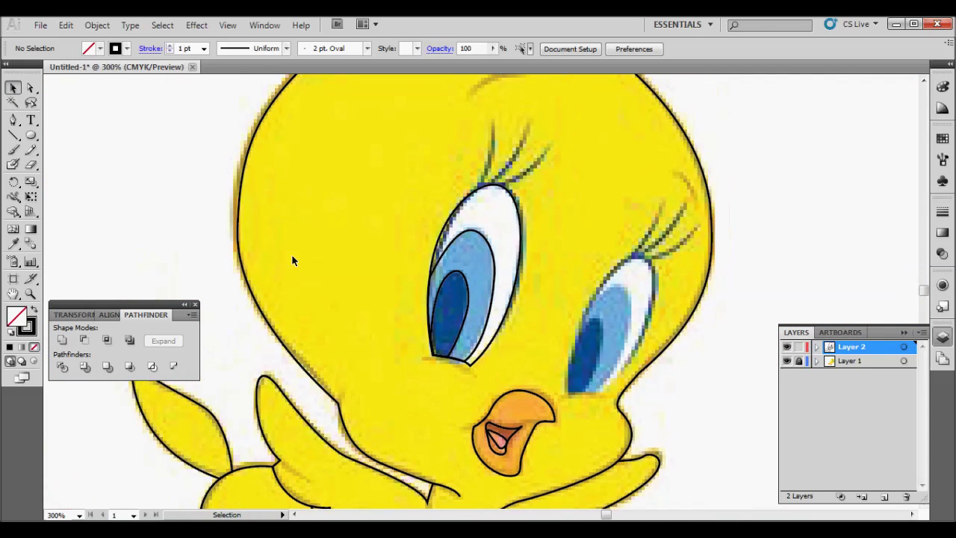
scroll(292, 244, "up", 1)
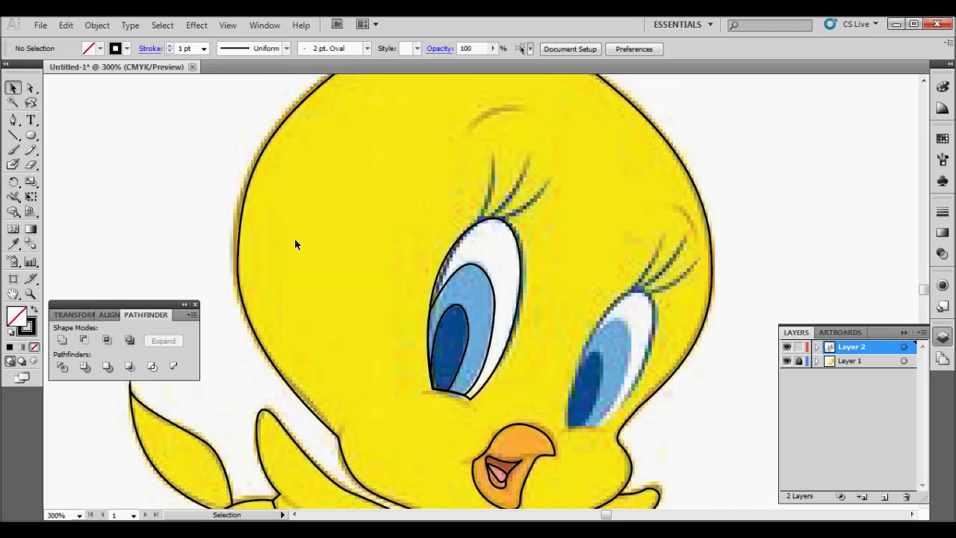
key("ctrl+plus")
key("ctrl+plus")
scroll(324, 294, "up", 2)
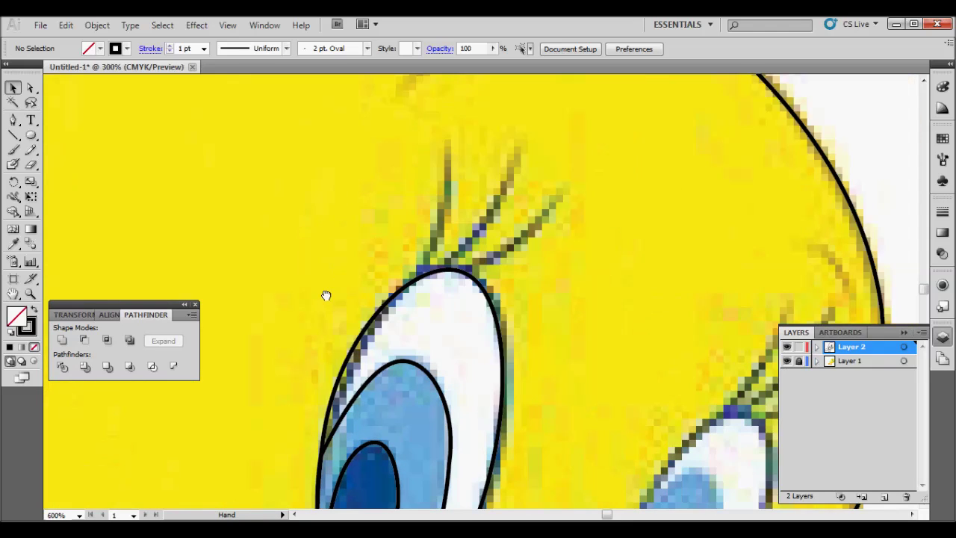
left_click(12, 119)
left_click(445, 137)
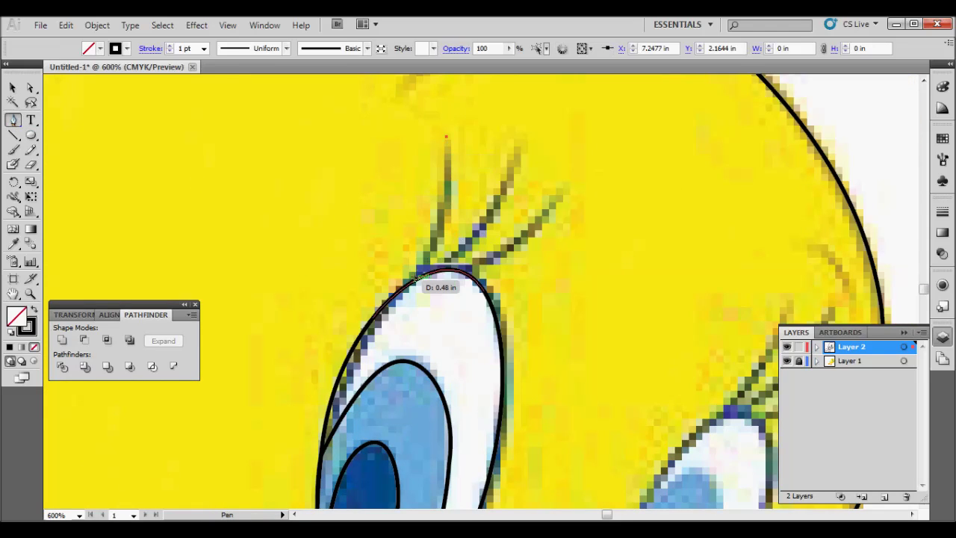
left_click_drag(409, 280, 365, 321)
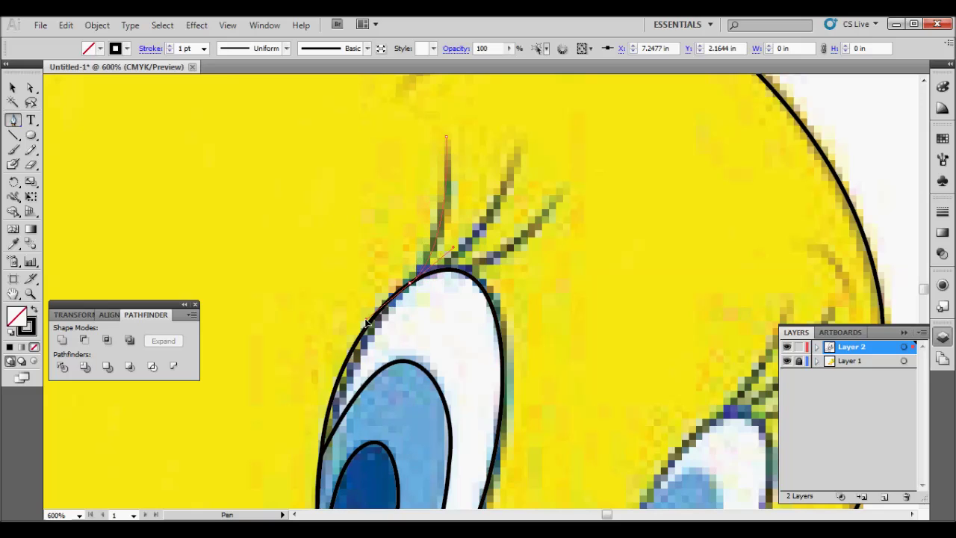
left_click(12, 88)
left_click(135, 152)
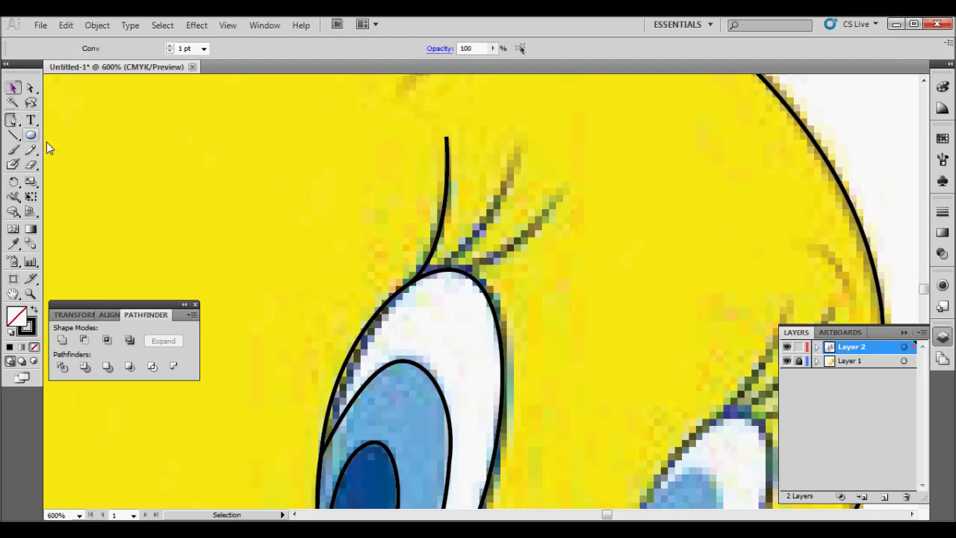
Step: Trace the remaining two eyelashes from their tips curving onto the eye outline
left_click(14, 120)
left_click(519, 143)
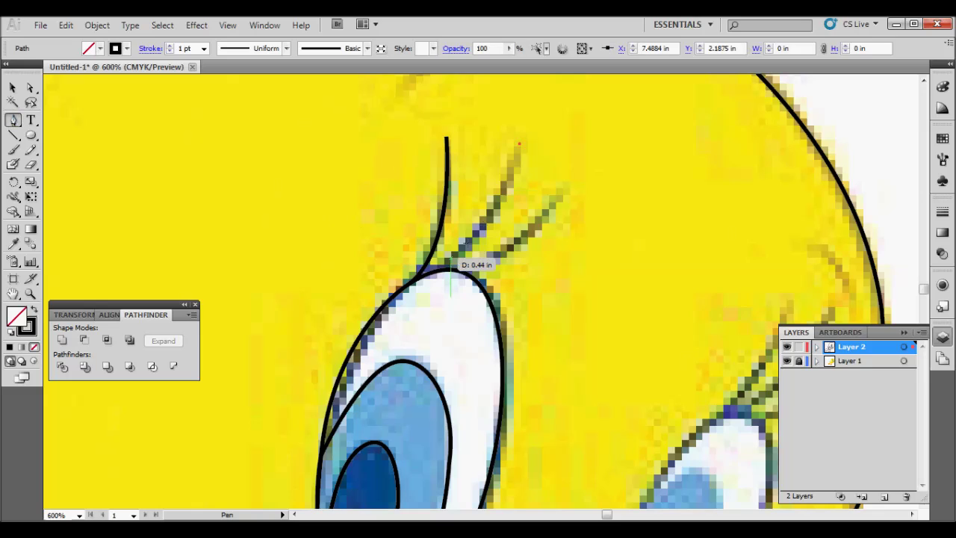
left_click_drag(429, 271, 383, 306)
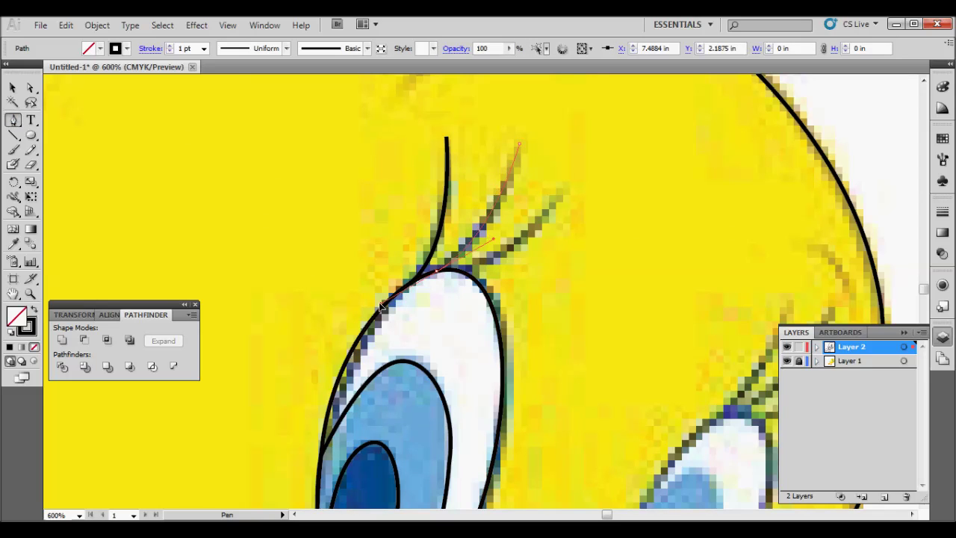
left_click(196, 191, "ctrl")
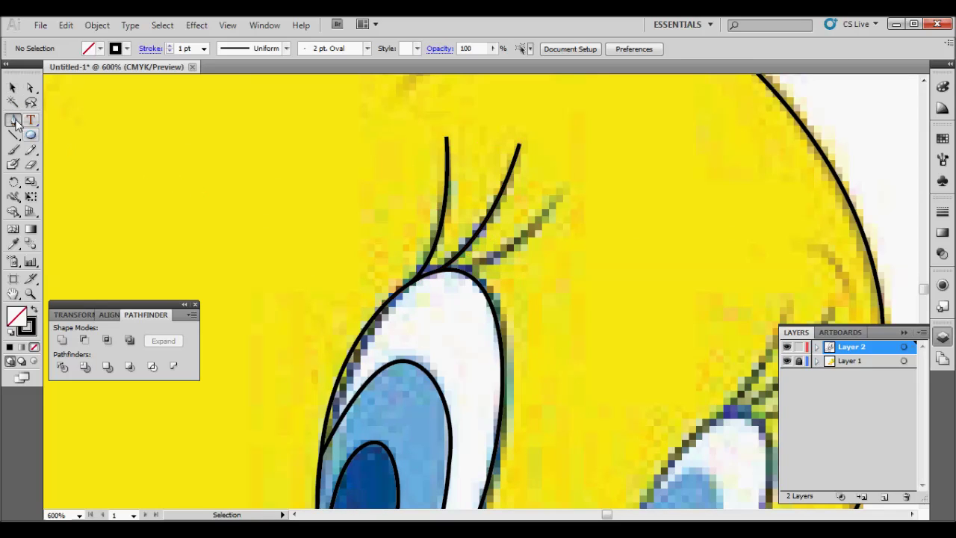
left_click(566, 186)
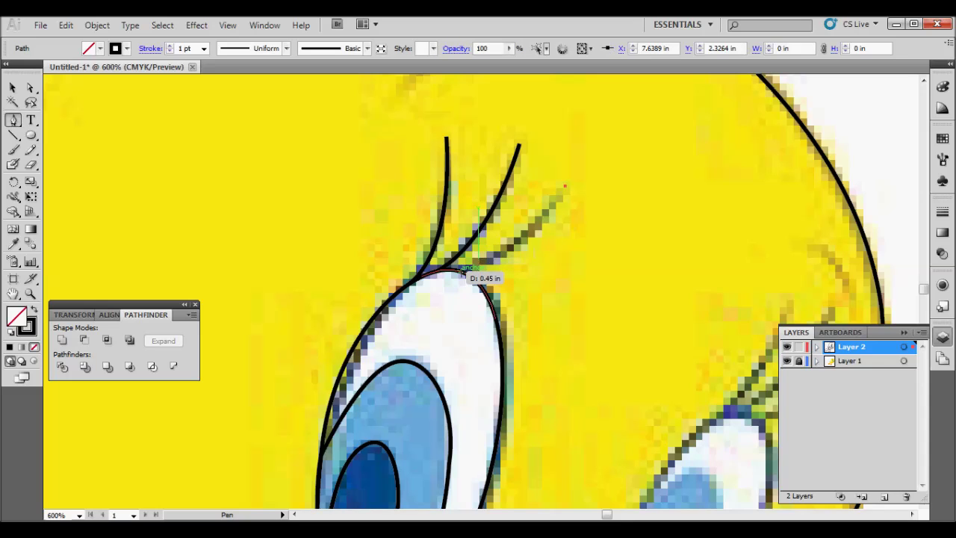
left_click_drag(462, 270, 394, 280)
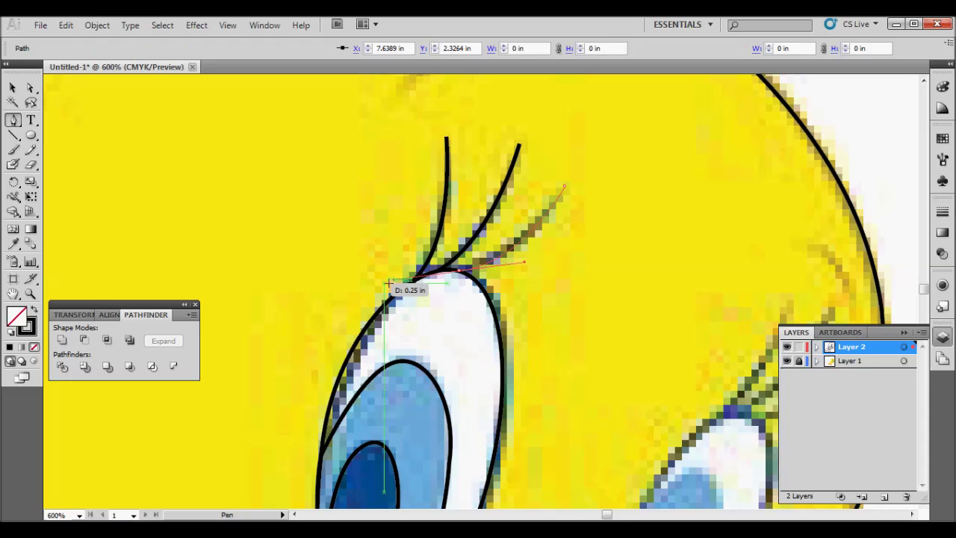
left_click(12, 89)
left_click(266, 197)
scroll(265, 197, "down", 3)
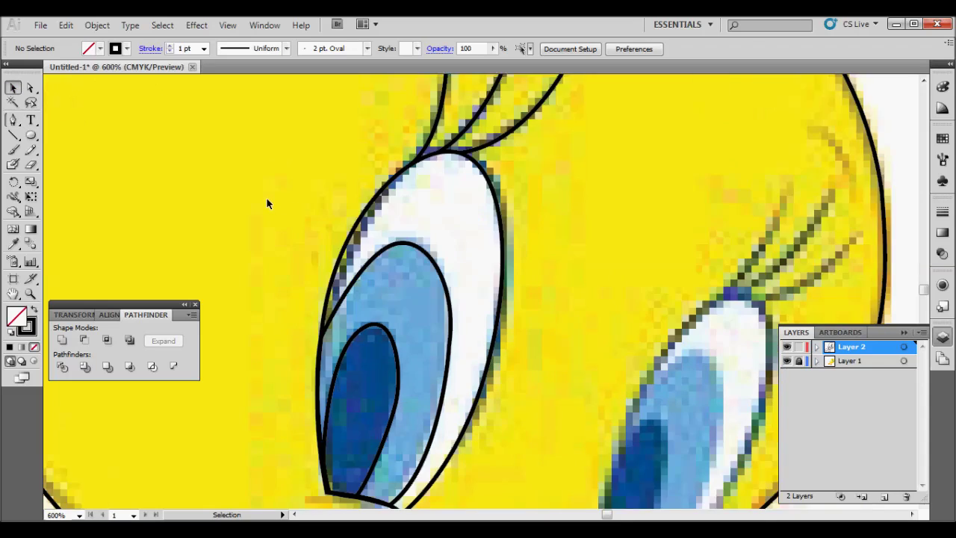
scroll(265, 197, "down", 2)
Step: Draw the curved cheek line under the left eye, bending its end toward the beak
left_click(13, 119)
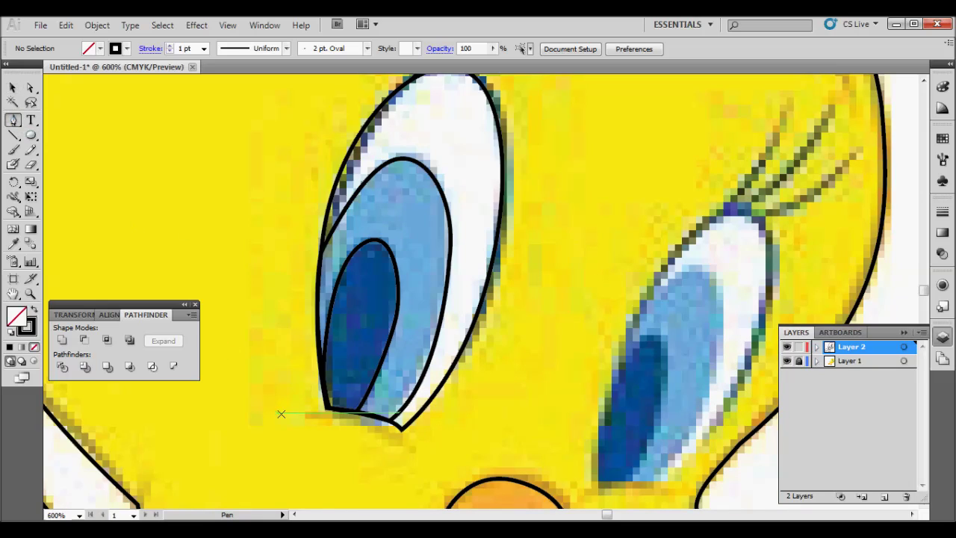
mouse_move(302, 414)
left_mouse_down()
mouse_move(404, 439)
mouse_move(452, 493)
mouse_move(431, 483)
left_mouse_up()
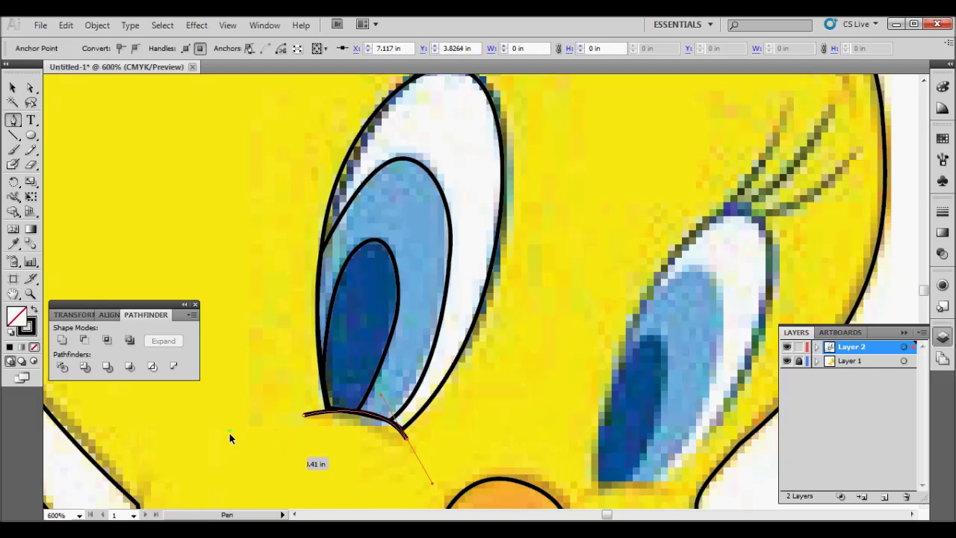
left_click_drag(413, 448, 427, 489)
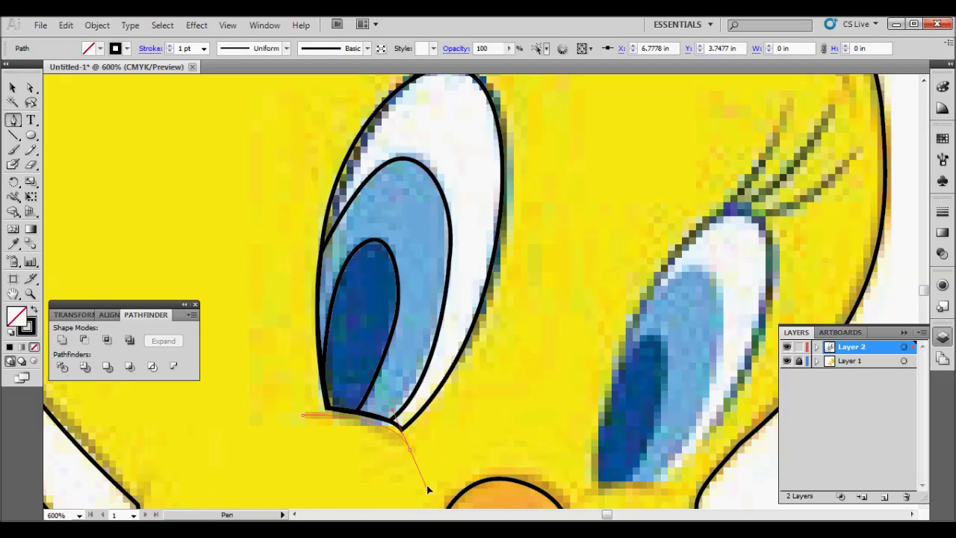
scroll(427, 489, "down", 5)
left_click_drag(420, 302, 437, 310)
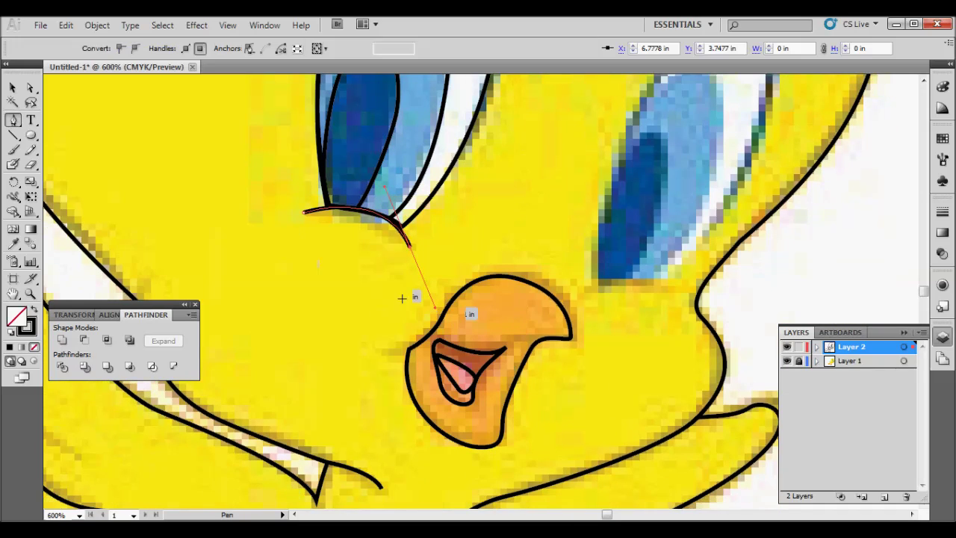
left_click(12, 87)
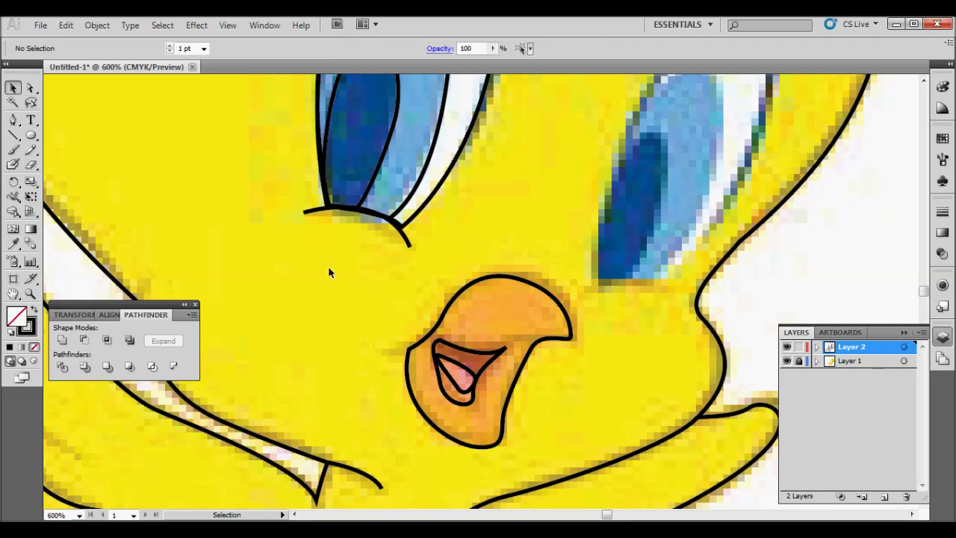
Step: Nudge the cheek line's right end anchor slightly right with Direct Selection
left_click(411, 249)
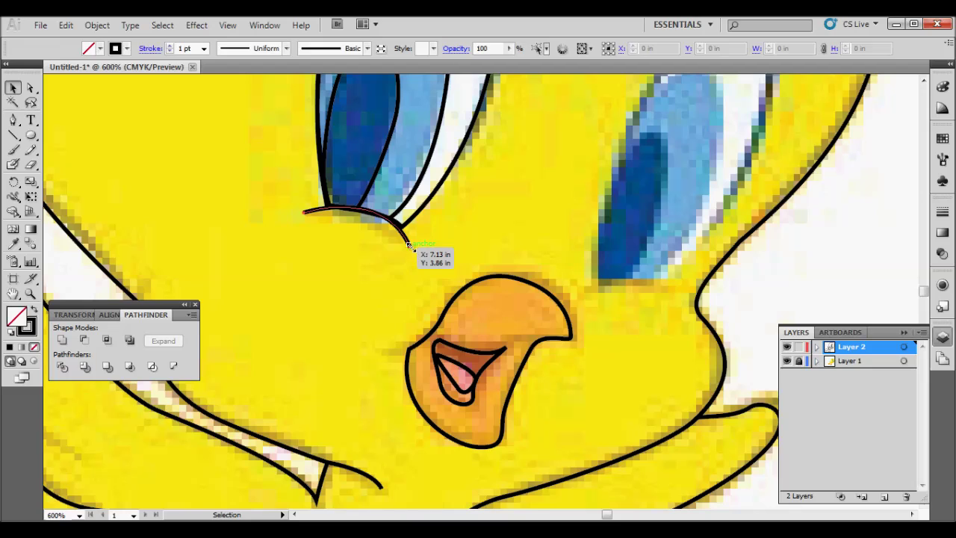
left_click(31, 88)
left_click(410, 247)
left_click_drag(412, 251, 418, 248)
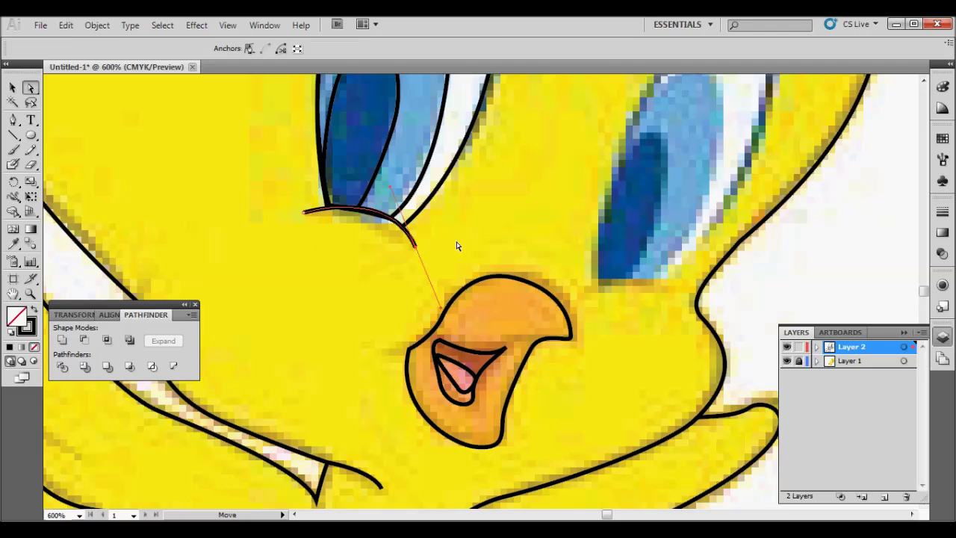
left_click(393, 306)
scroll(392, 307, "up", 2)
scroll(392, 307, "up", 4)
scroll(392, 308, "up", 2)
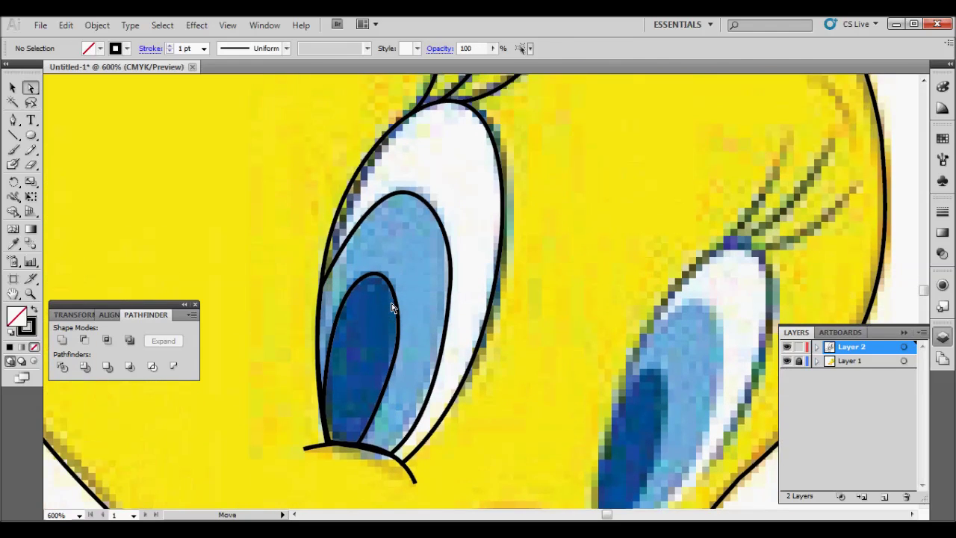
Step: Fill the pupil with dark blue and the iris with light blue sampled from the reference
key("v")
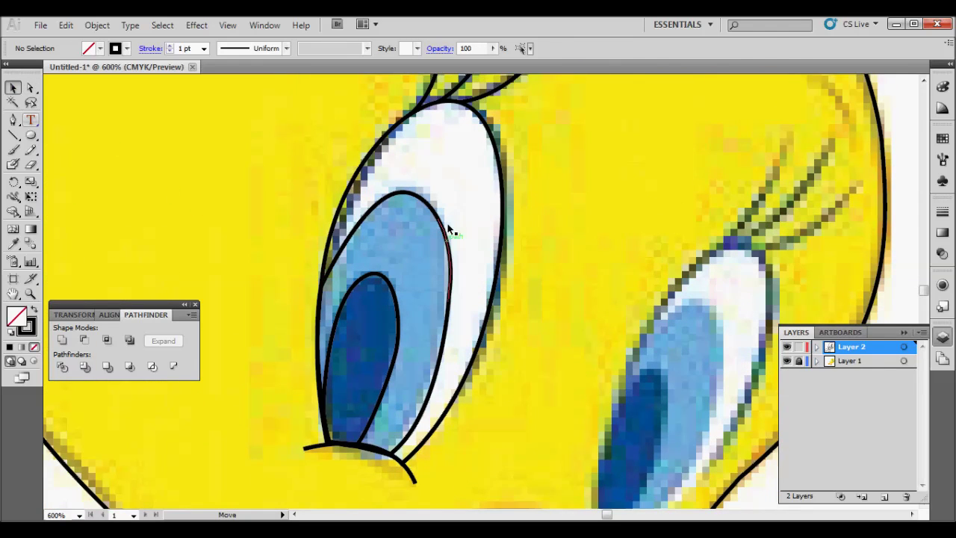
left_click(390, 306)
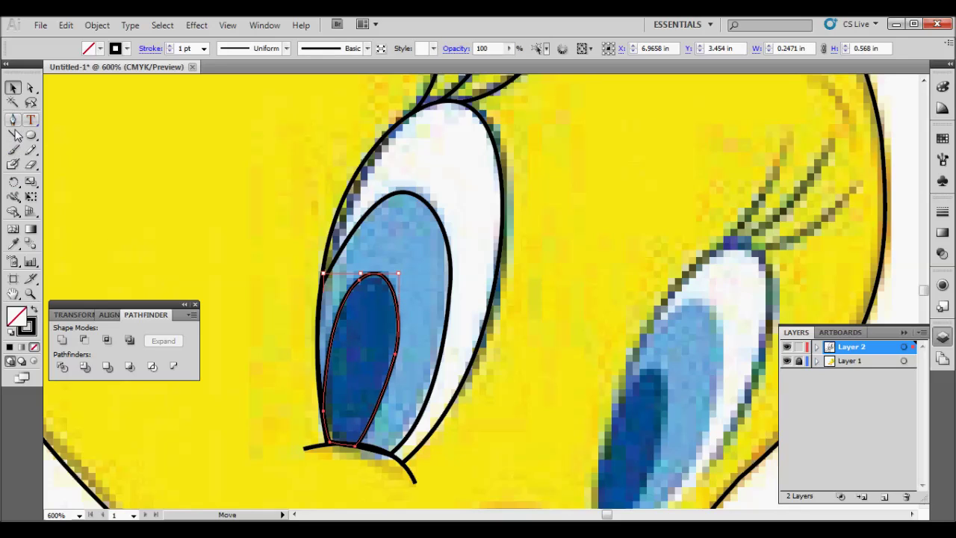
left_click(12, 244)
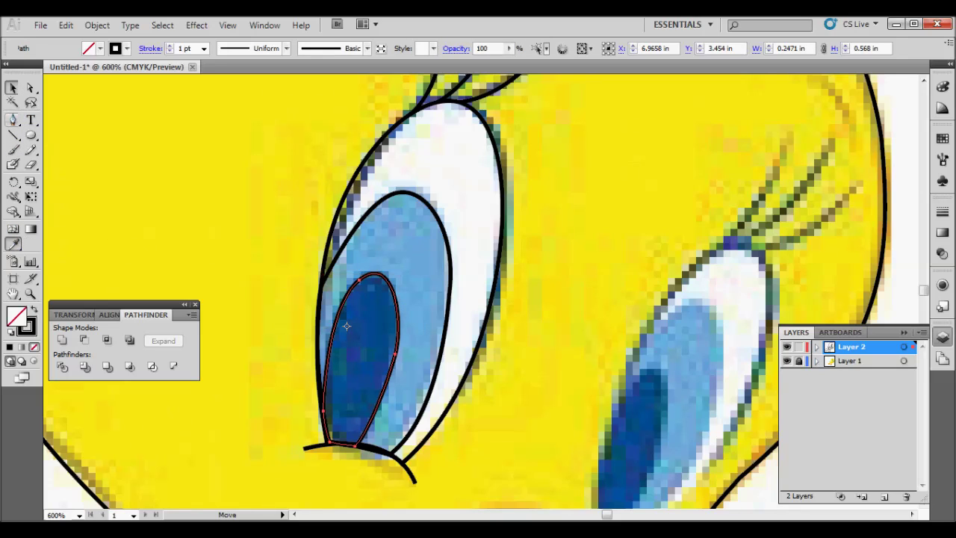
left_click(357, 332)
key("v")
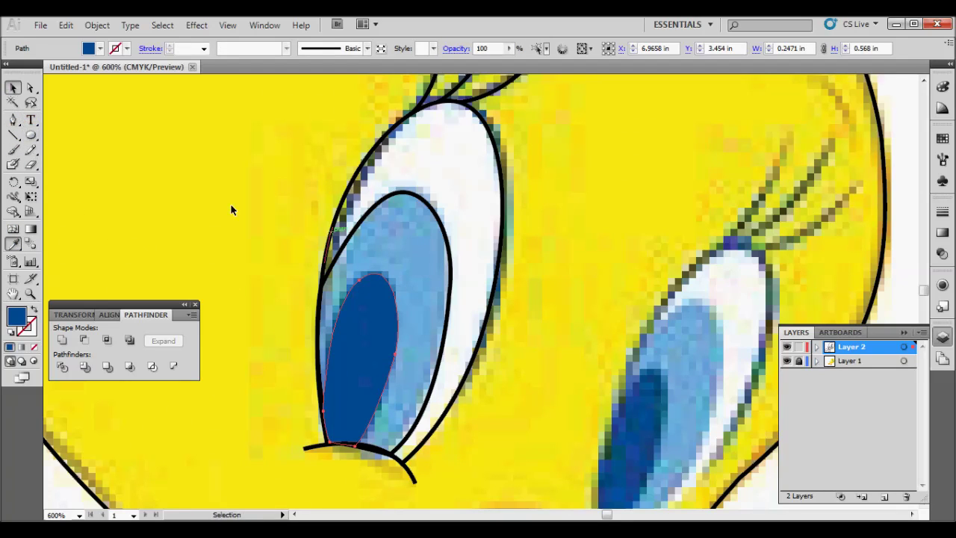
left_click(359, 234)
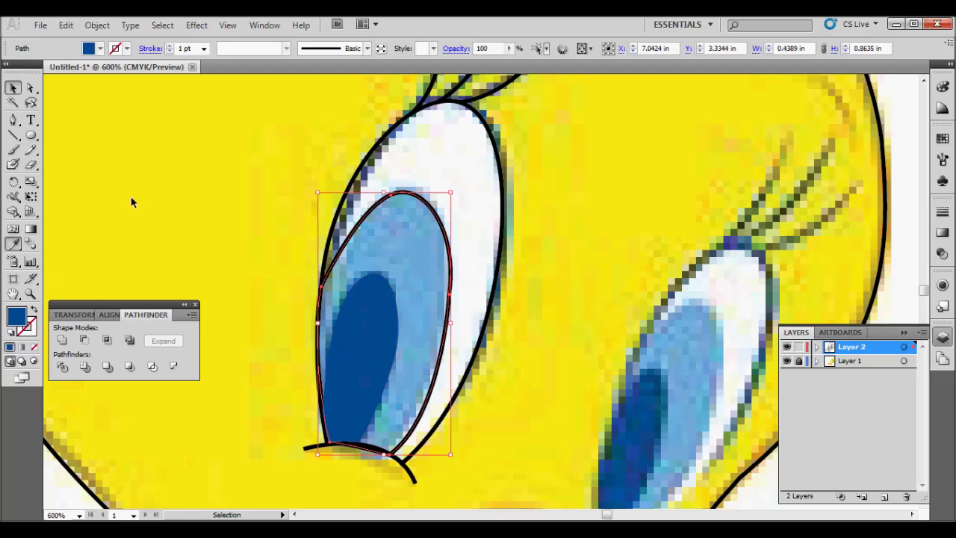
left_click(13, 243)
left_click(403, 257)
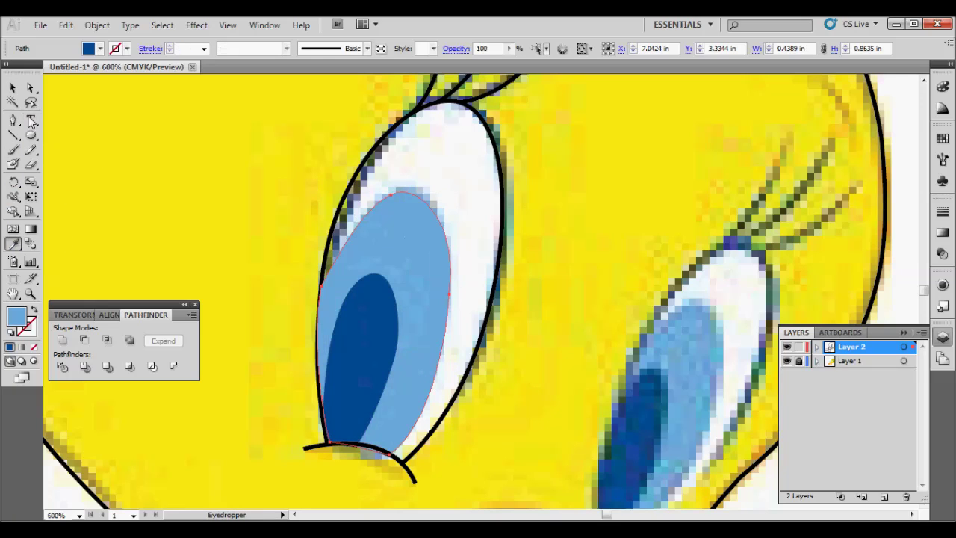
Step: Fill the eye white with sampled white and no outline
key("v")
left_click(364, 173)
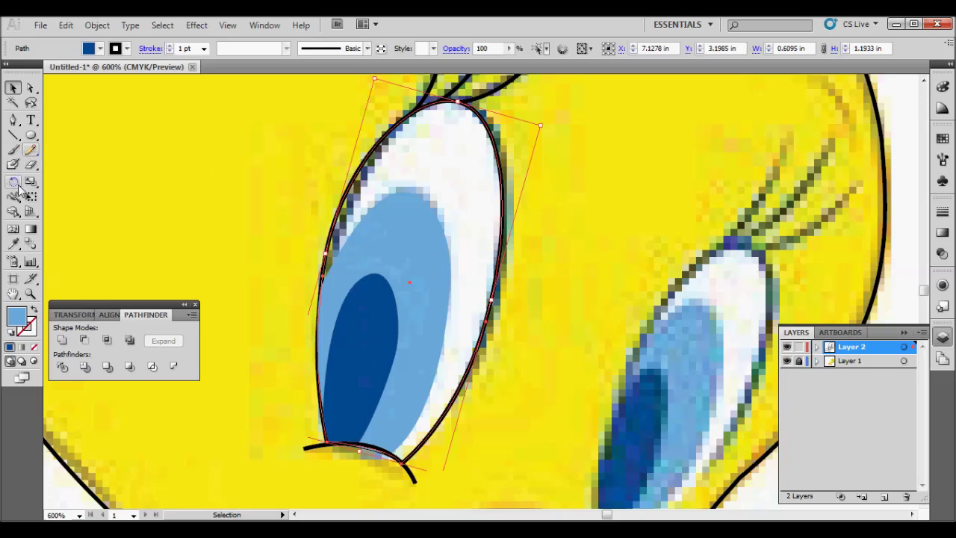
left_click(14, 243)
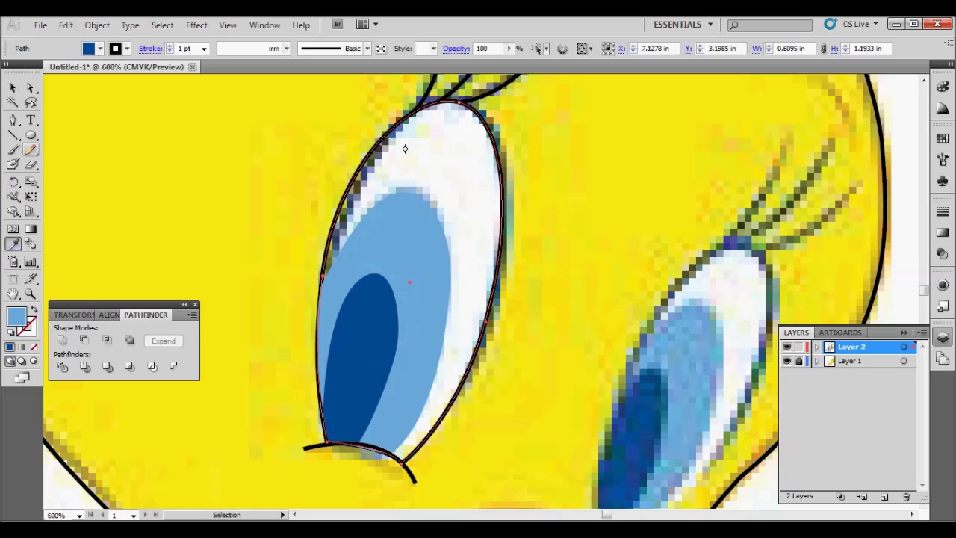
left_click(406, 149)
left_click(13, 87)
left_click(236, 190)
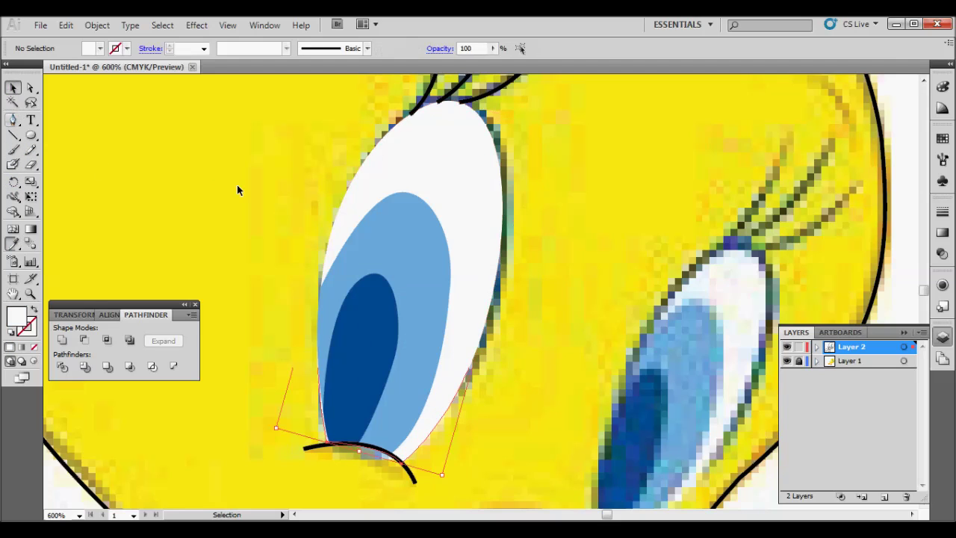
scroll(541, 379, "down", 2)
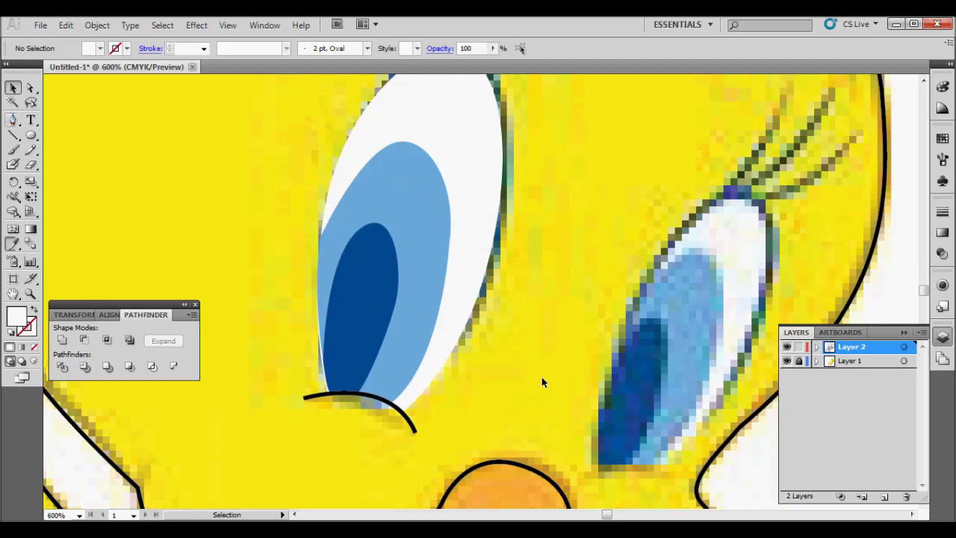
scroll(542, 378, "up", 2)
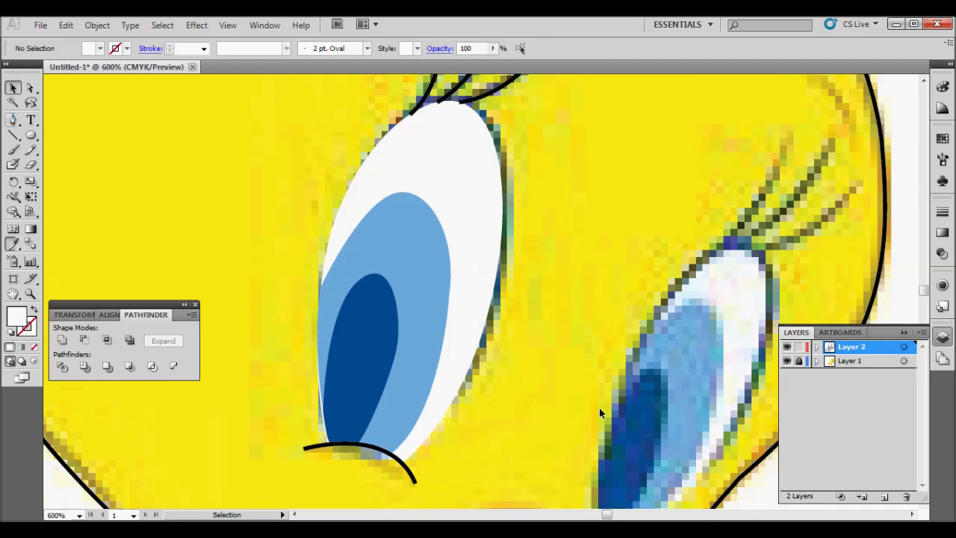
key("ctrl+minus")
key("ctrl+minus")
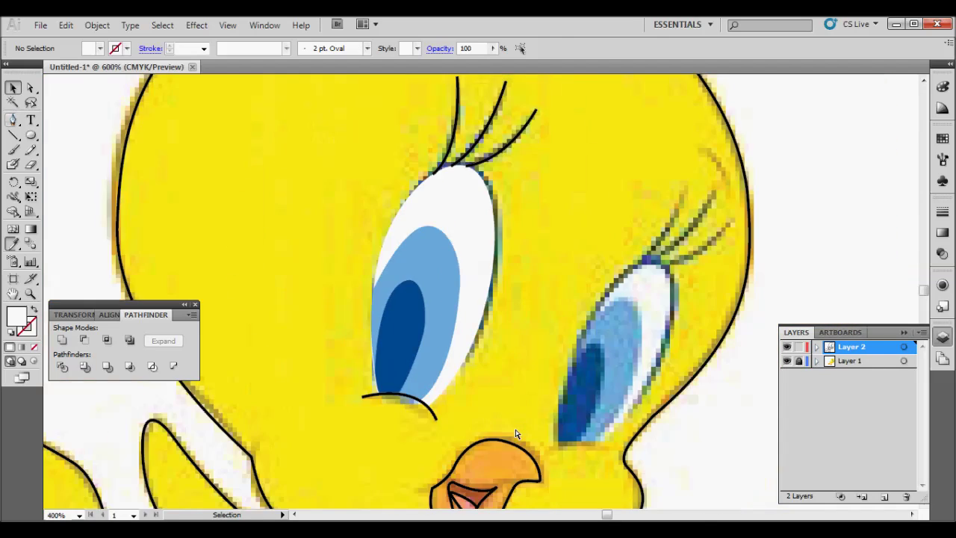
Step: Marquee-select the left eye's pieces, lashes and cheek line, and group them with Ctrl+G
mouse_move(373, 168)
left_mouse_down()
mouse_move(481, 395)
mouse_move(471, 386)
left_mouse_up()
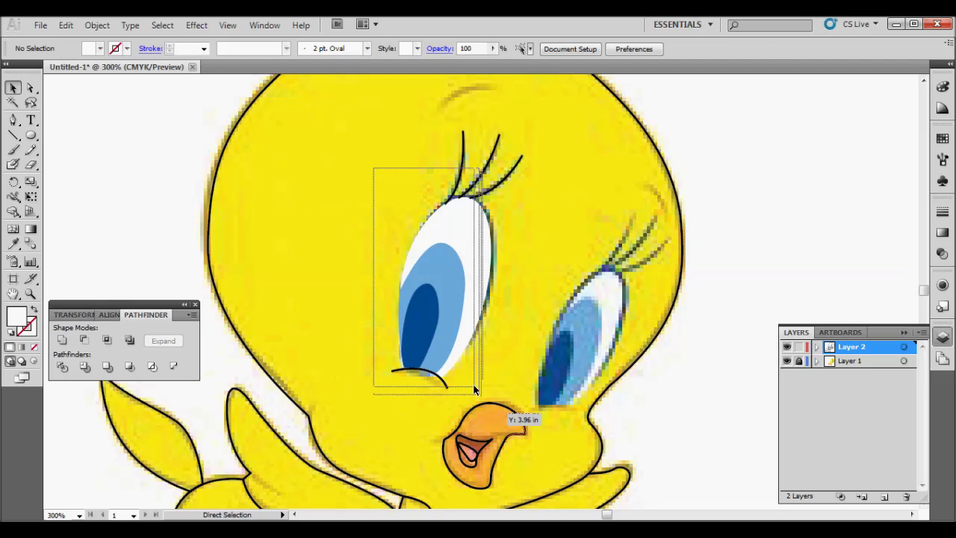
left_click_drag(523, 342, 519, 338)
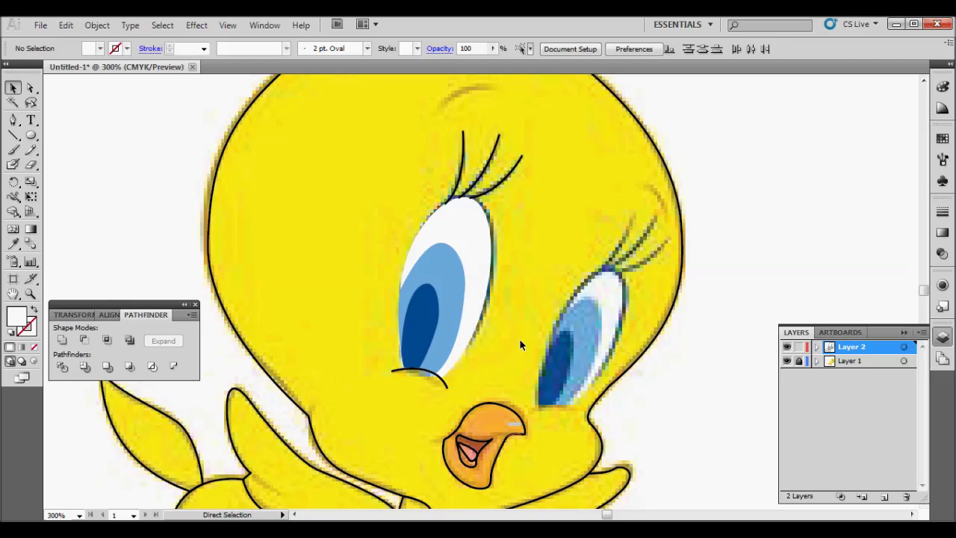
mouse_move(419, 191)
left_mouse_down()
mouse_move(476, 318)
mouse_move(476, 377)
left_mouse_up()
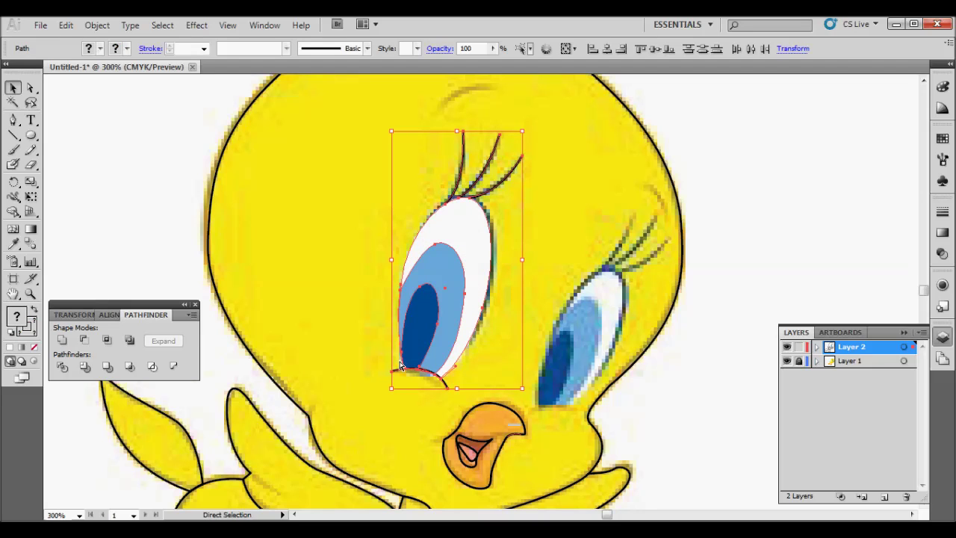
key("ctrl+g")
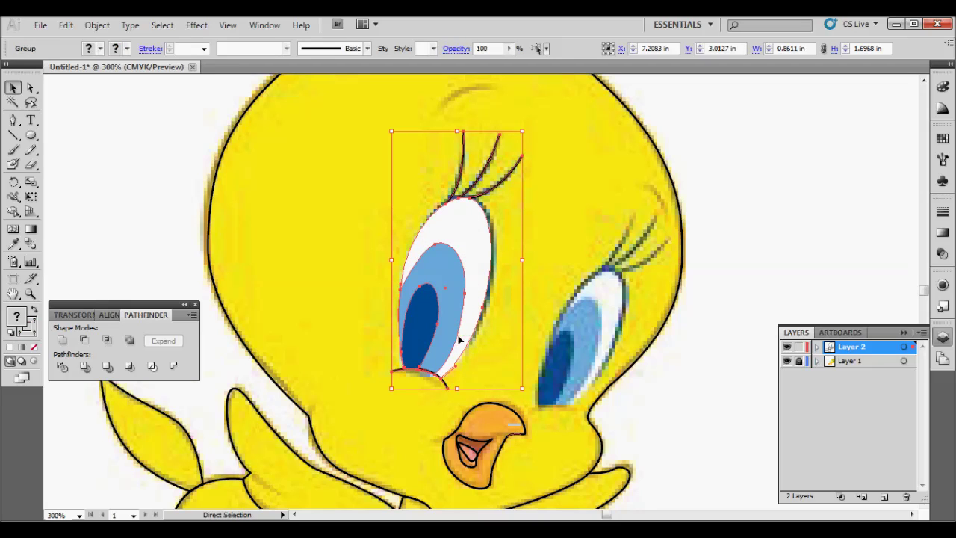
left_click(32, 124)
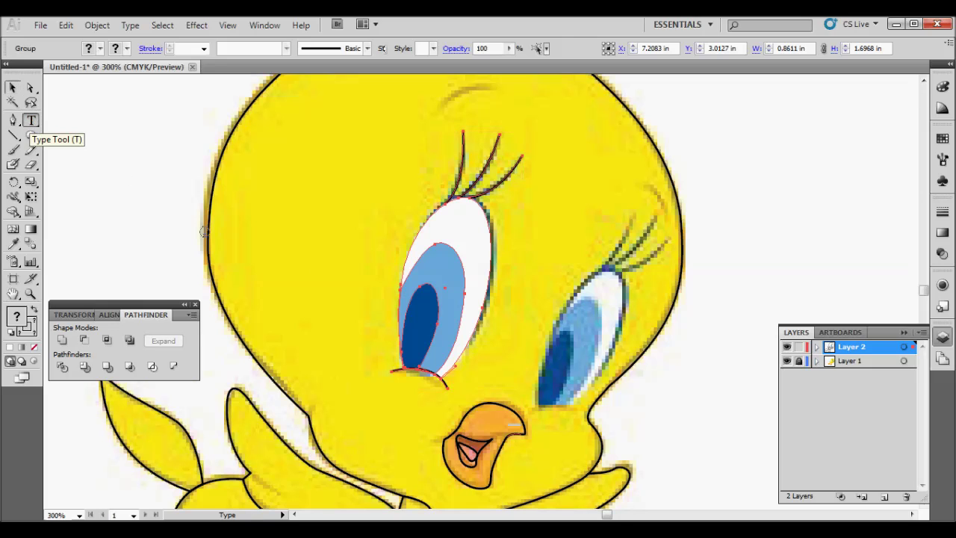
key("ctrl+minus")
key("ctrl+minus")
key("ctrl+minus")
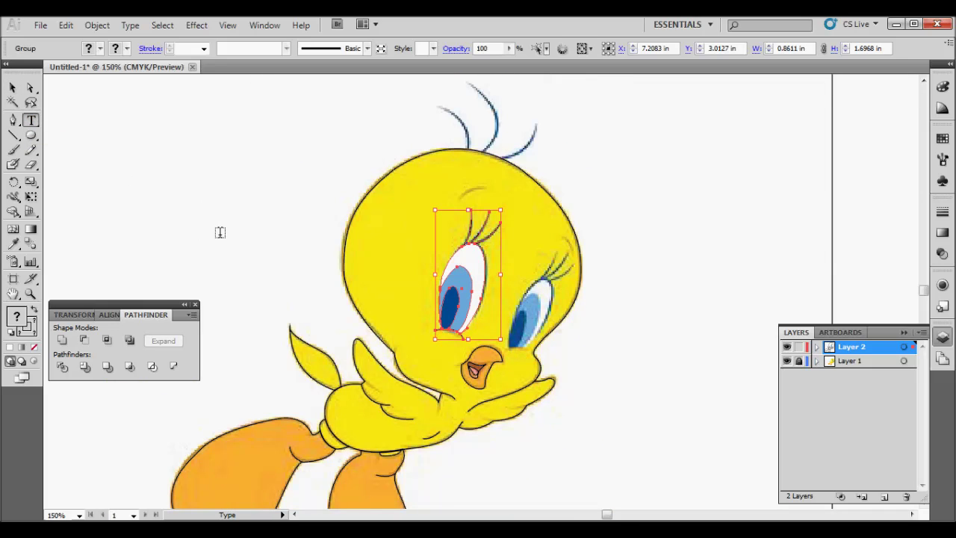
key("ctrl+plus")
Step: Type 'SELECT THE EYES LAYER AND CTRL+G' / 'COPY IT BY CTRL+C AND CTRL+F' at the artboard top
left_click(86, 125)
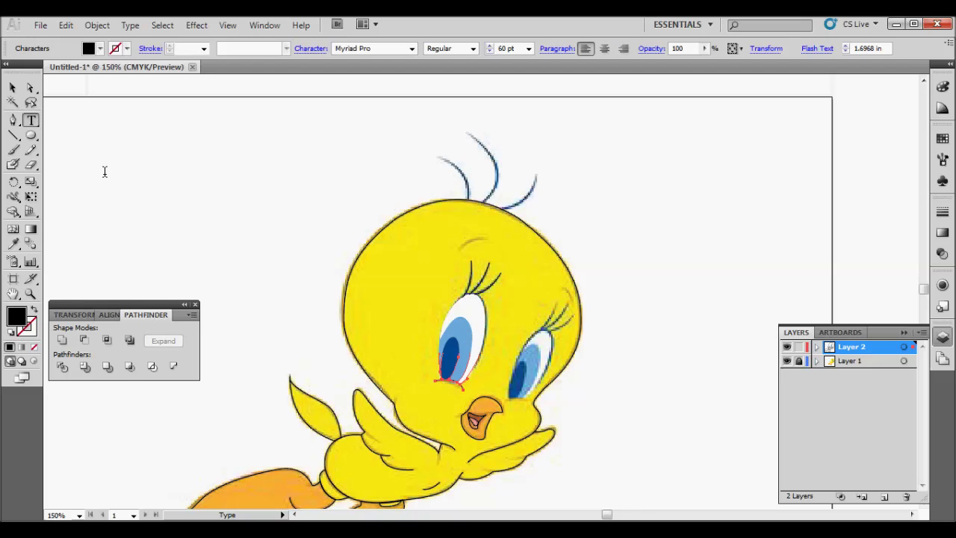
type("SEL")
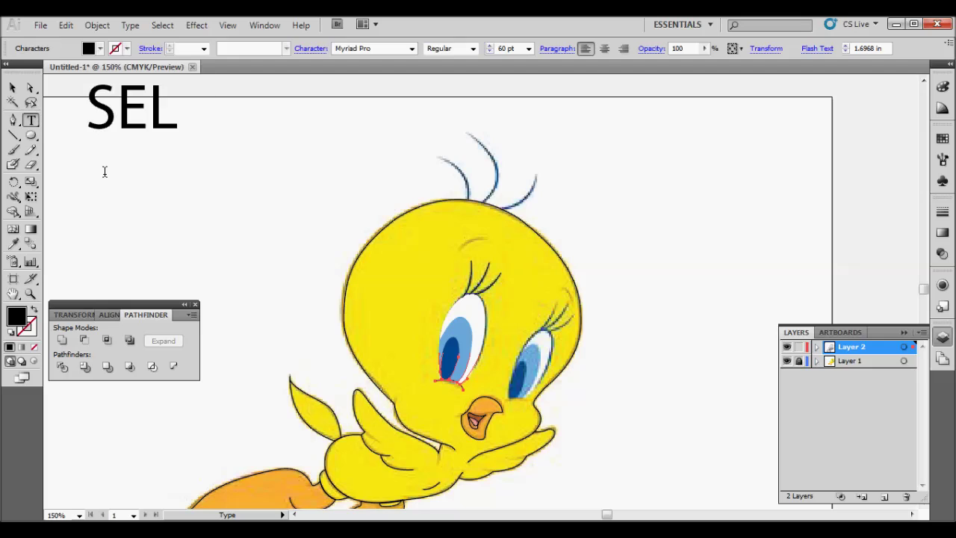
type("ECT")
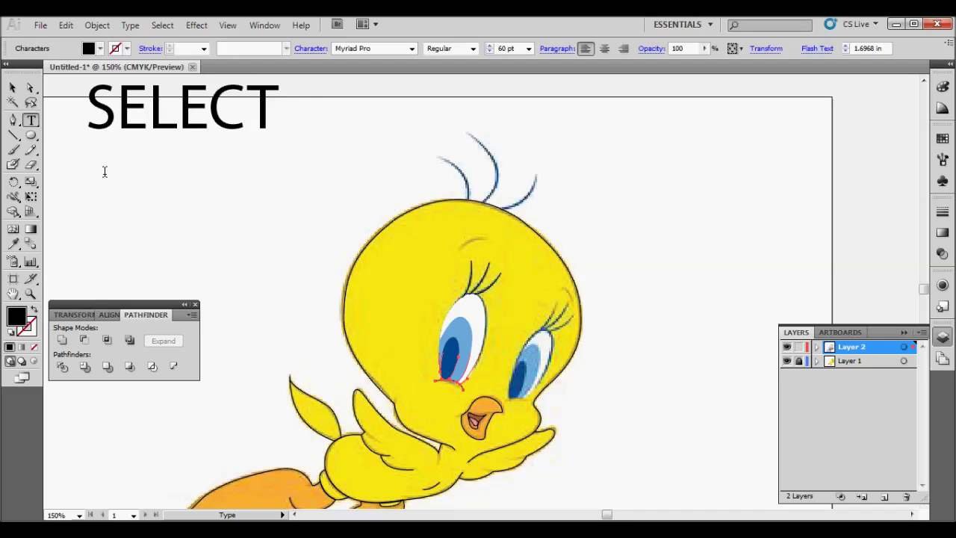
type(" THE E")
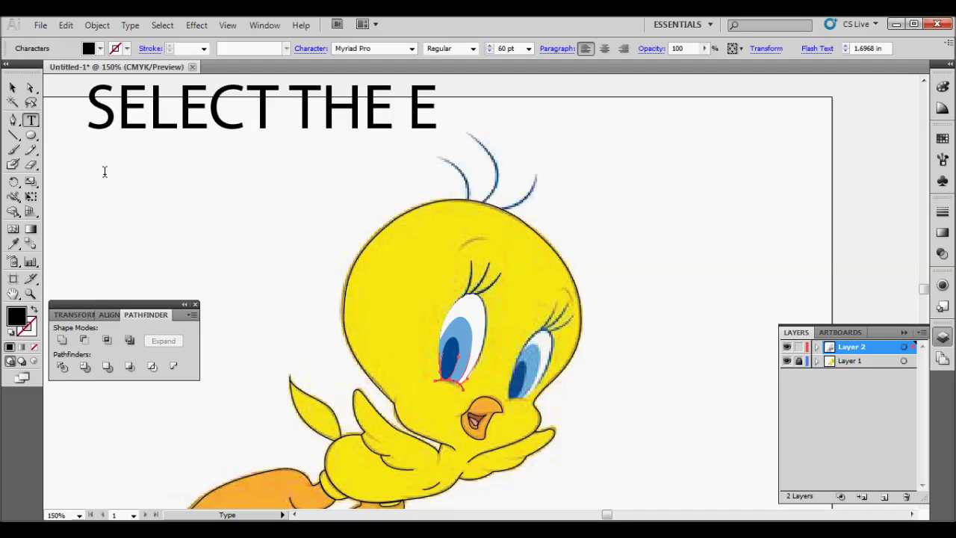
type("YES")
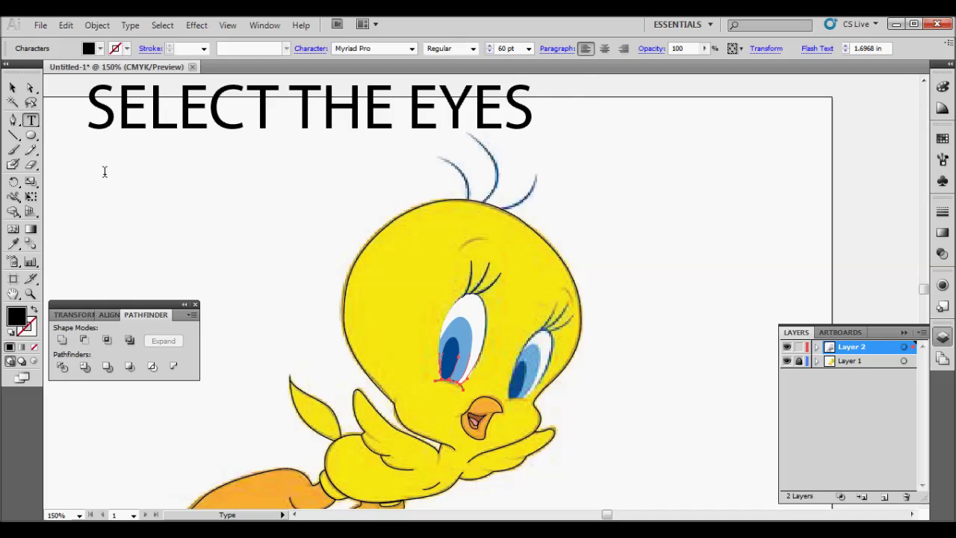
type(" LAYER")
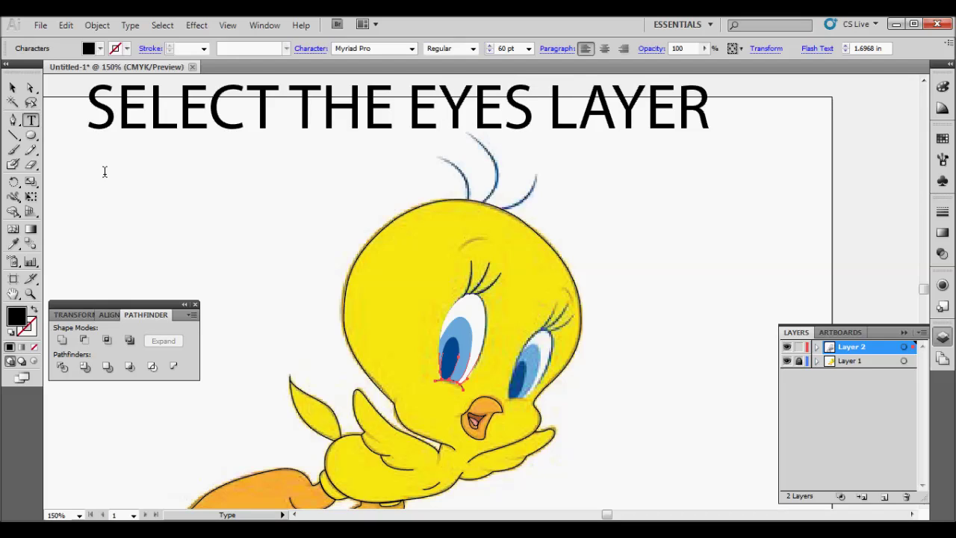
type(" AND")
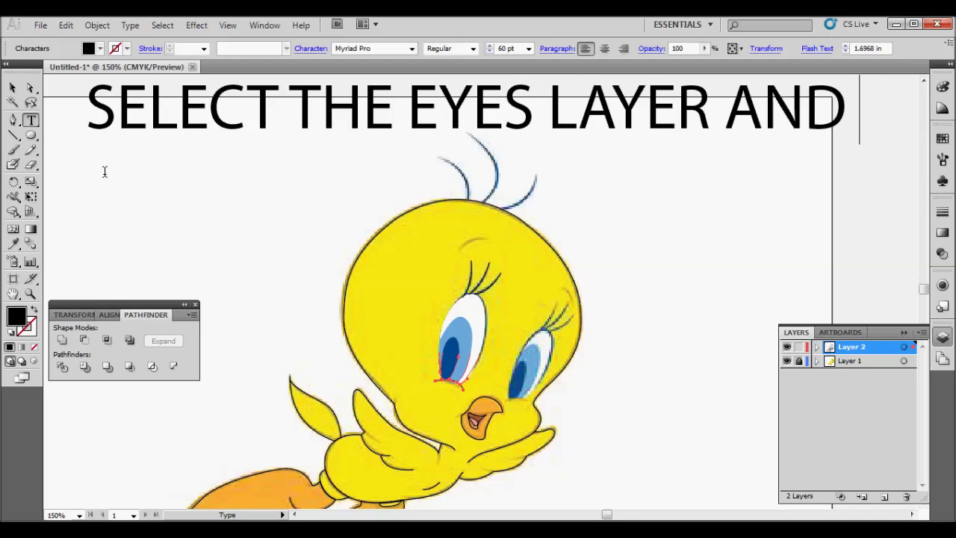
type("CTRL")
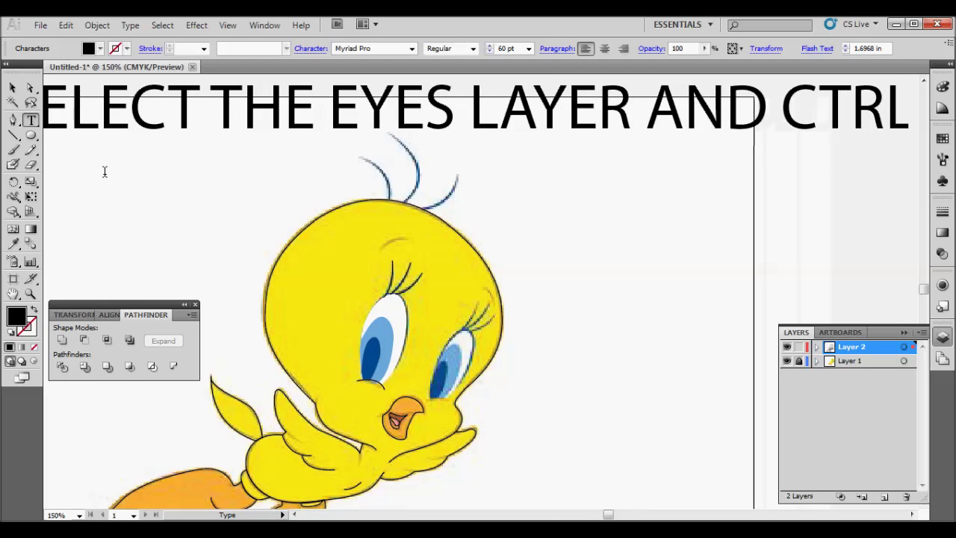
type("+")
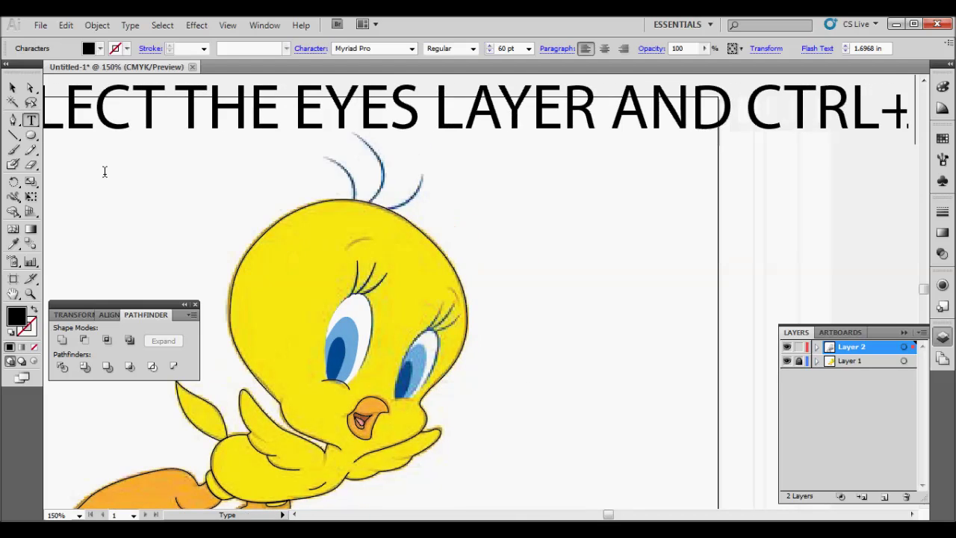
type("G")
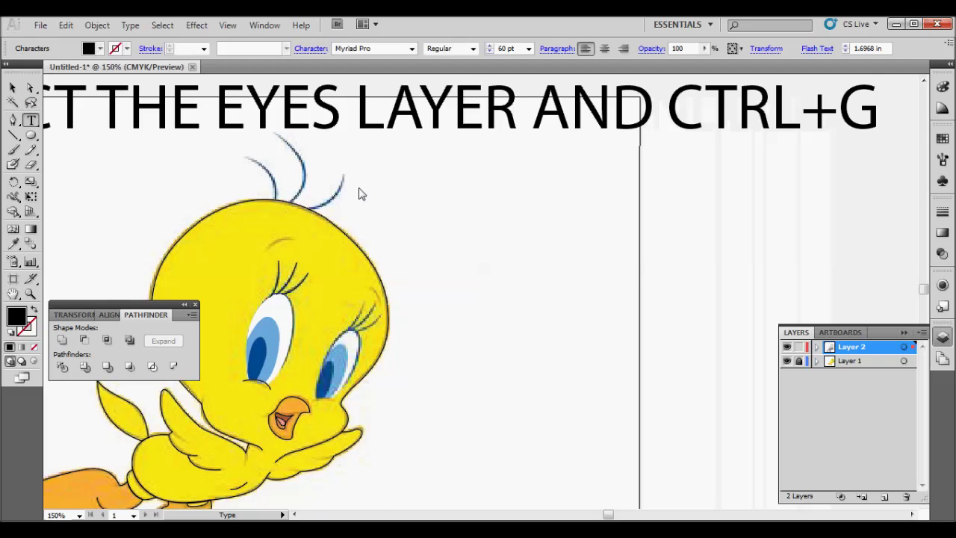
scroll(359, 193, "left", 3)
key("Return")
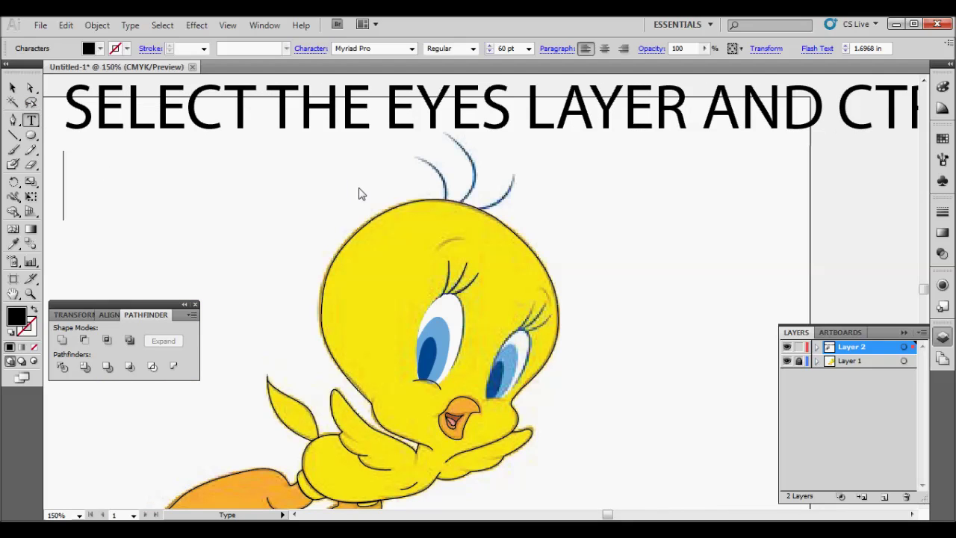
type("COPY")
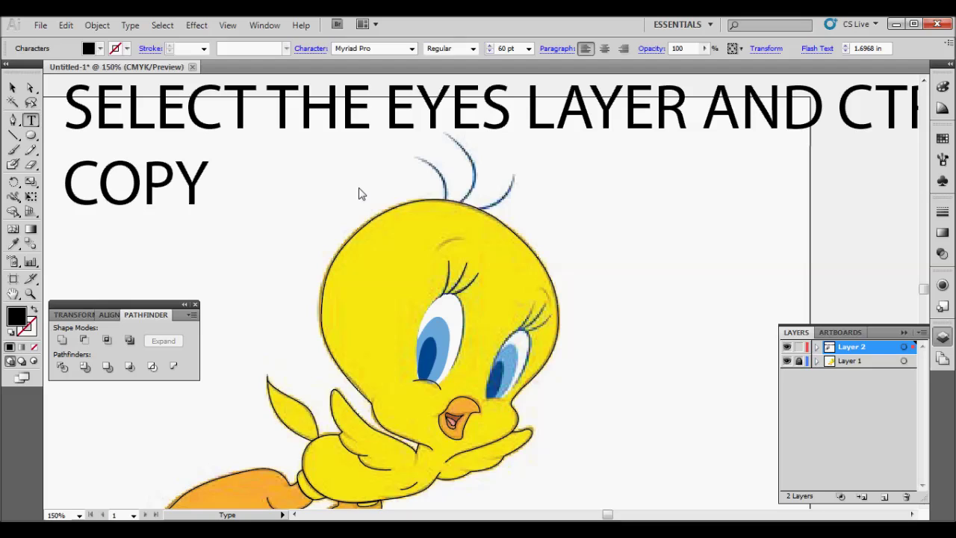
type(" IT")
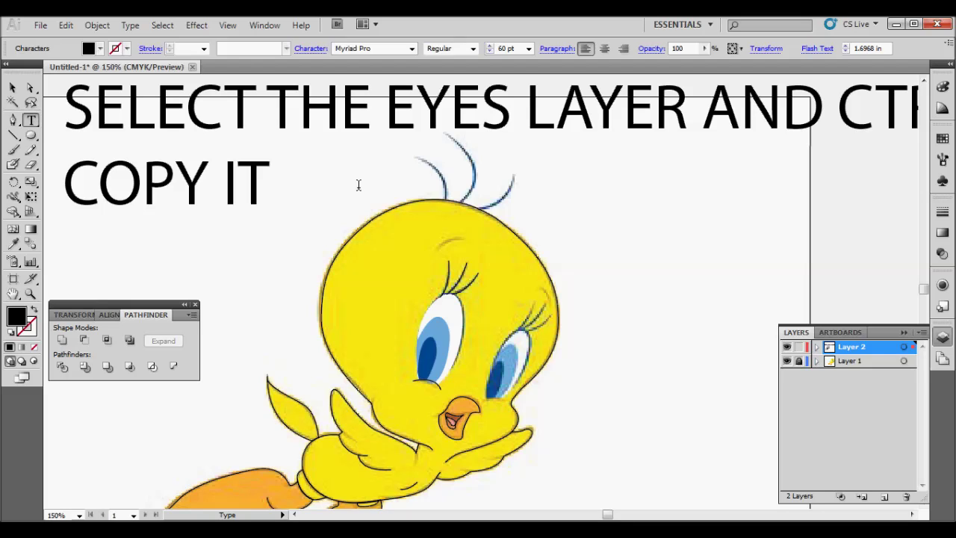
type(" BY")
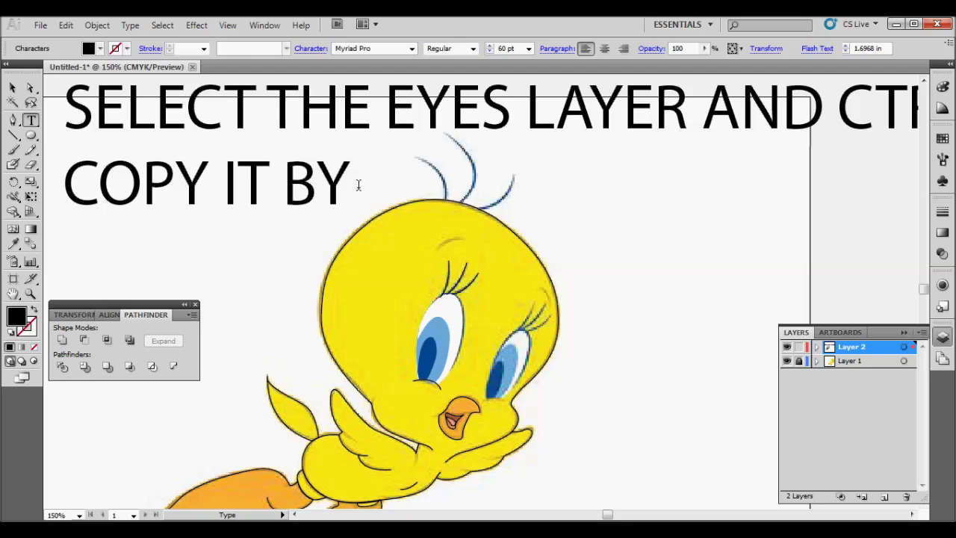
type(" C")
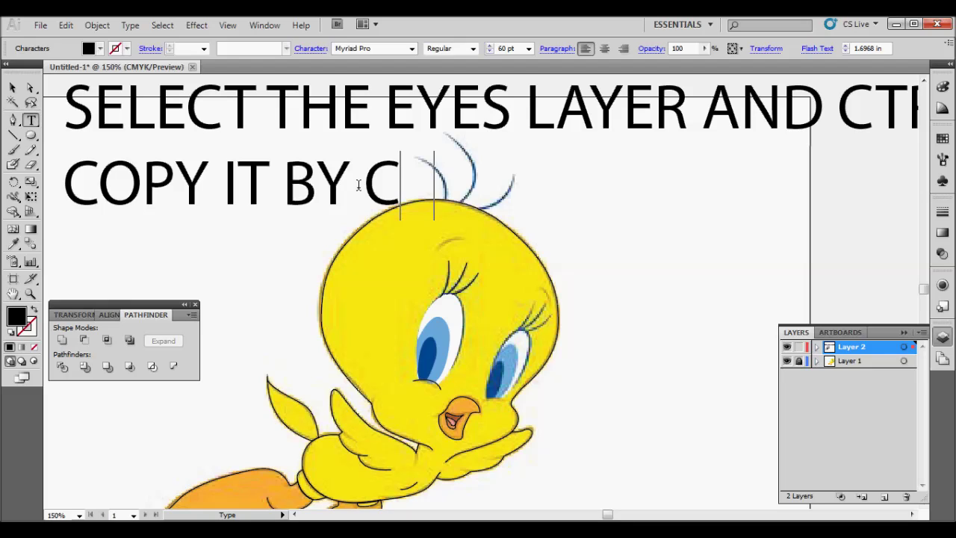
type("TRL+")
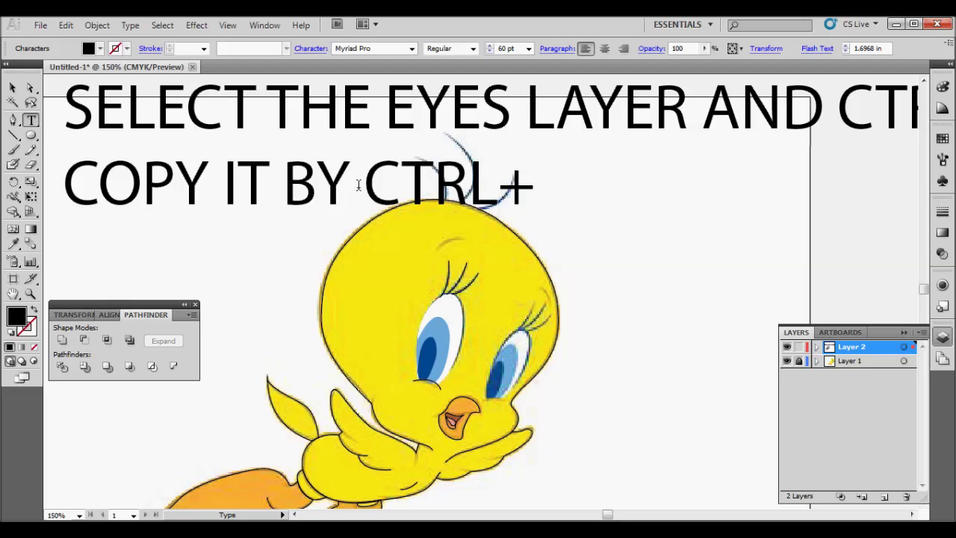
type("C AN")
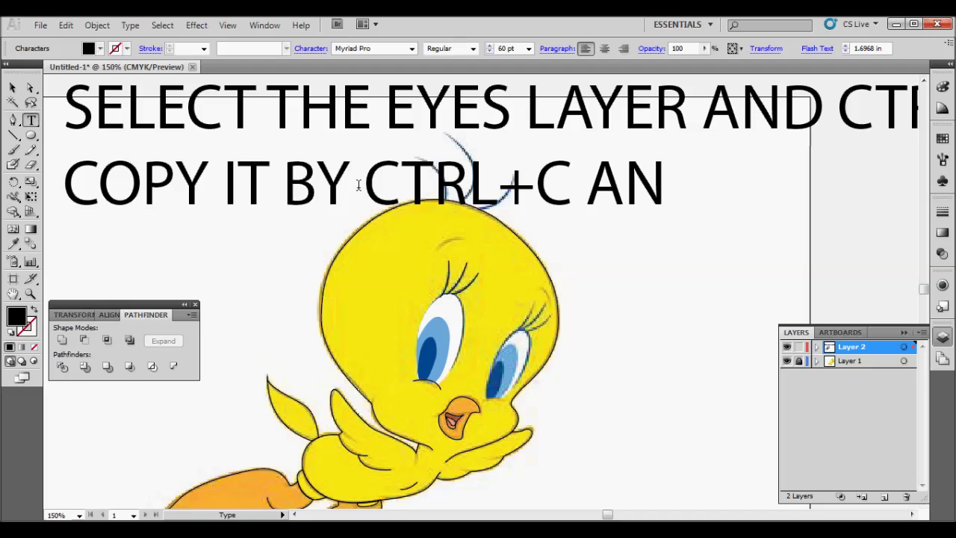
type("   C")
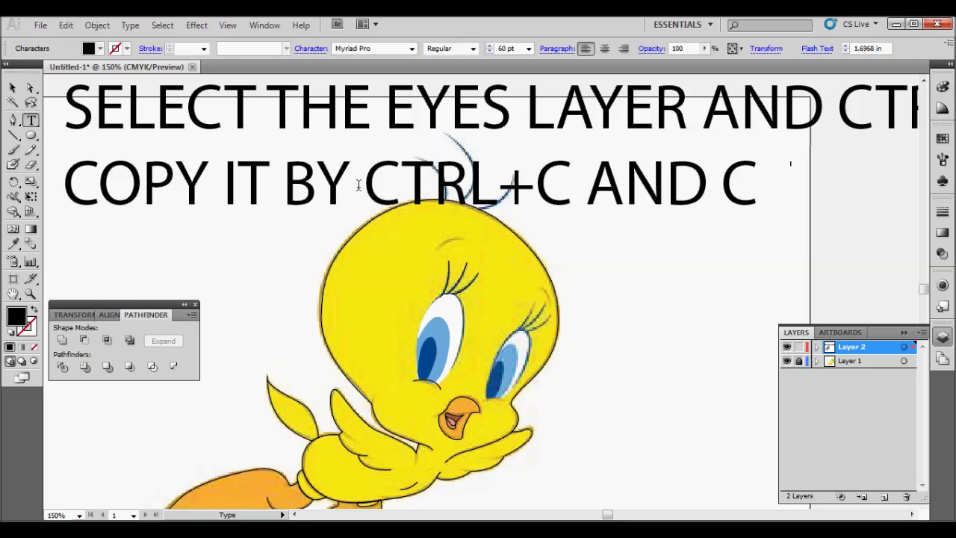
type("TRL")
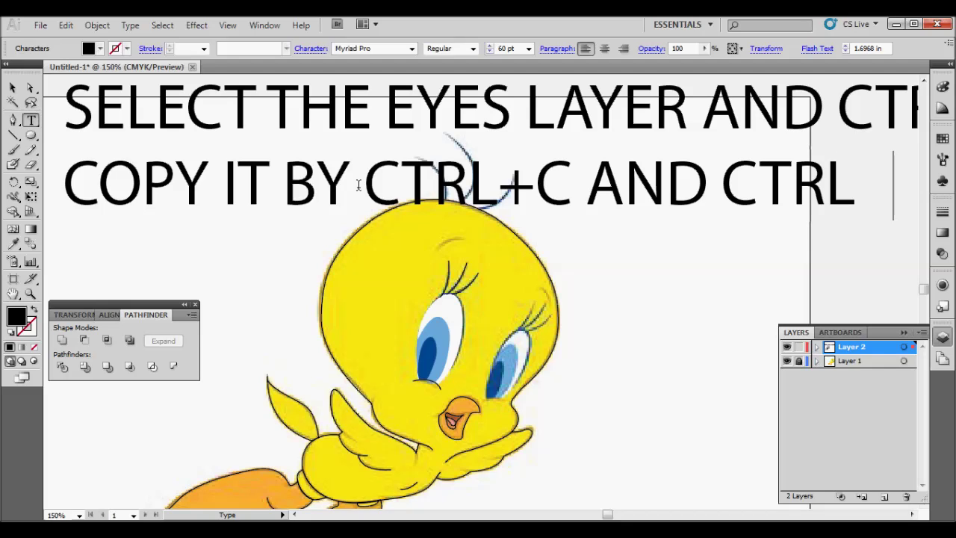
type("   F")
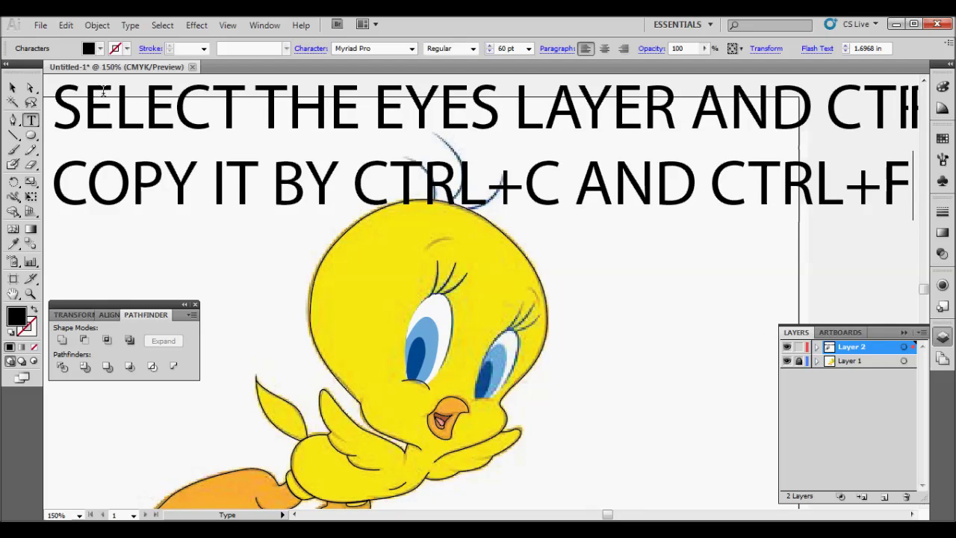
left_click(13, 87)
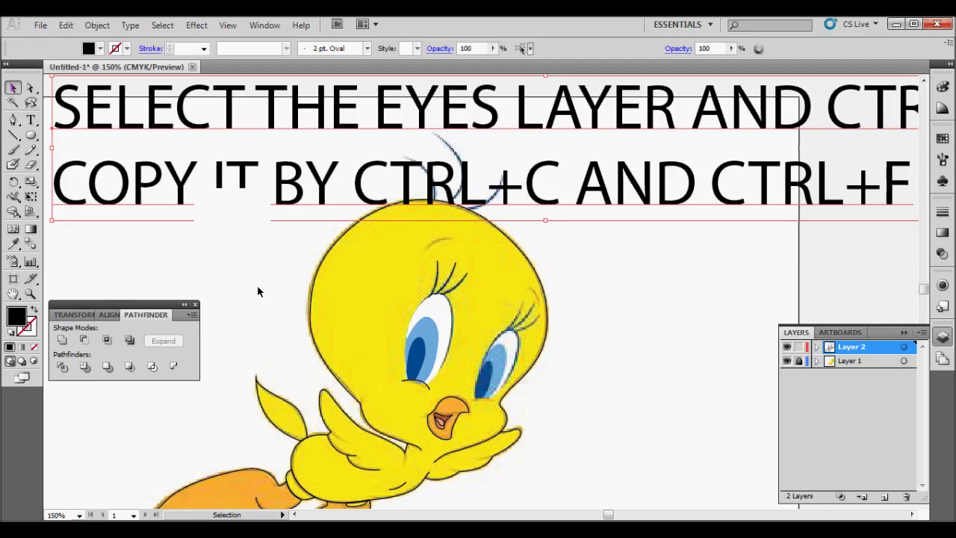
Step: Select Tweety's grouped left eye and zoom to 300% on the eyes
left_click(436, 340)
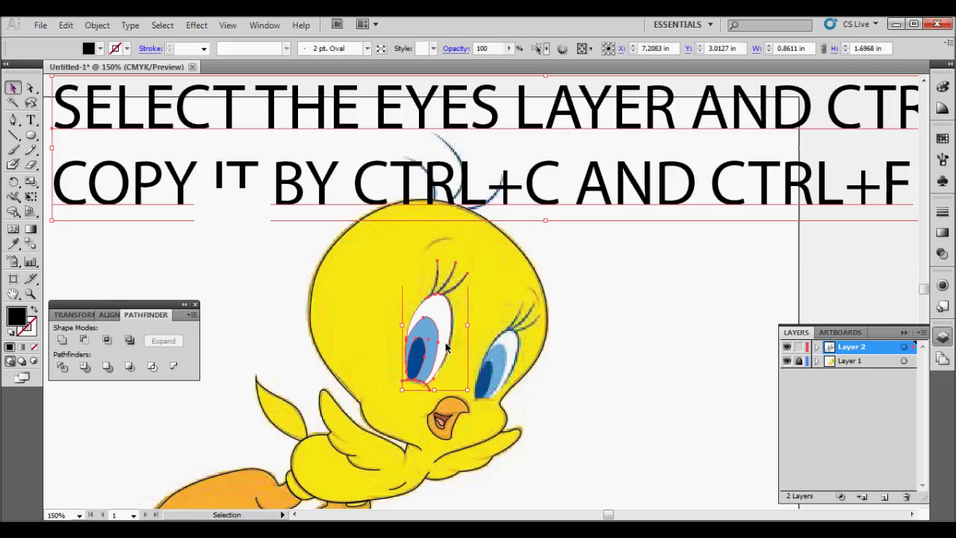
left_click(631, 317)
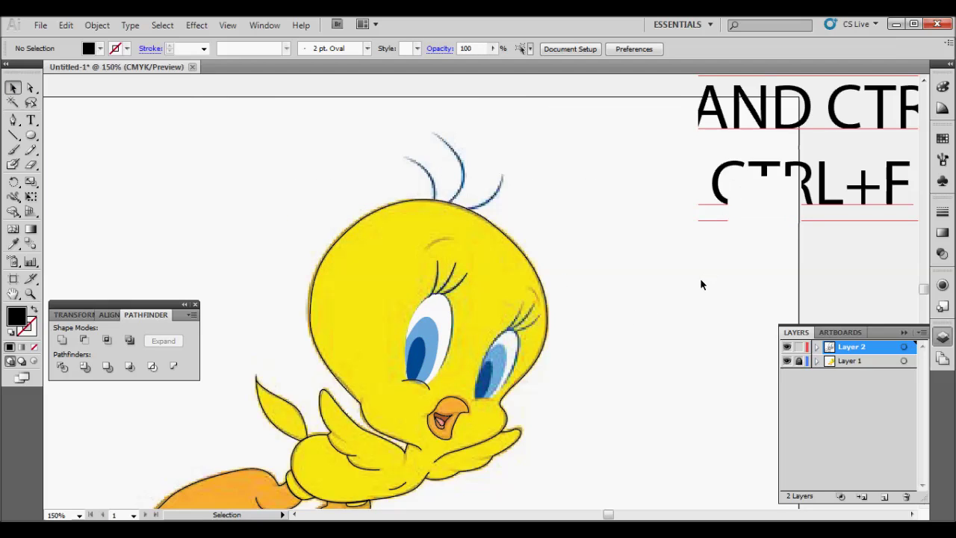
left_click(431, 342)
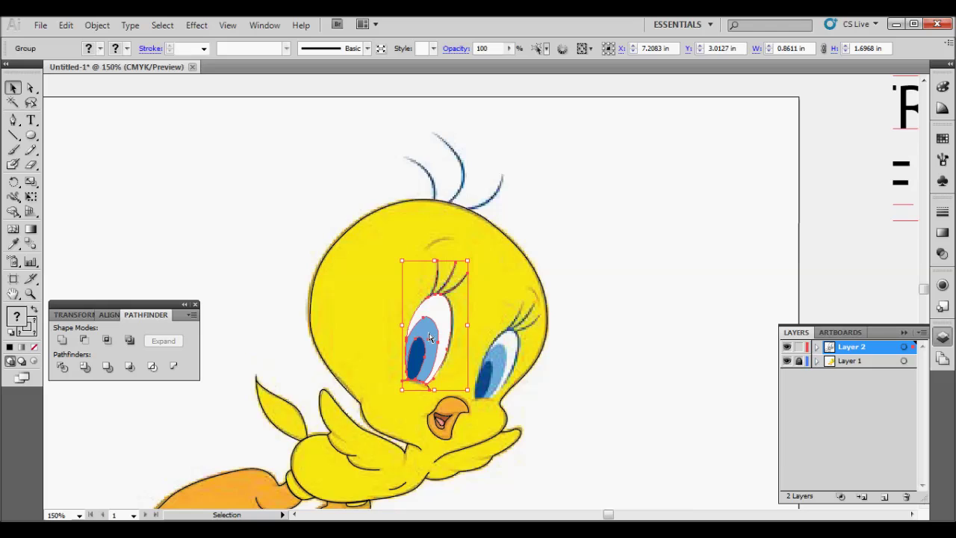
key("ctrl+minus")
key("ctrl+plus")
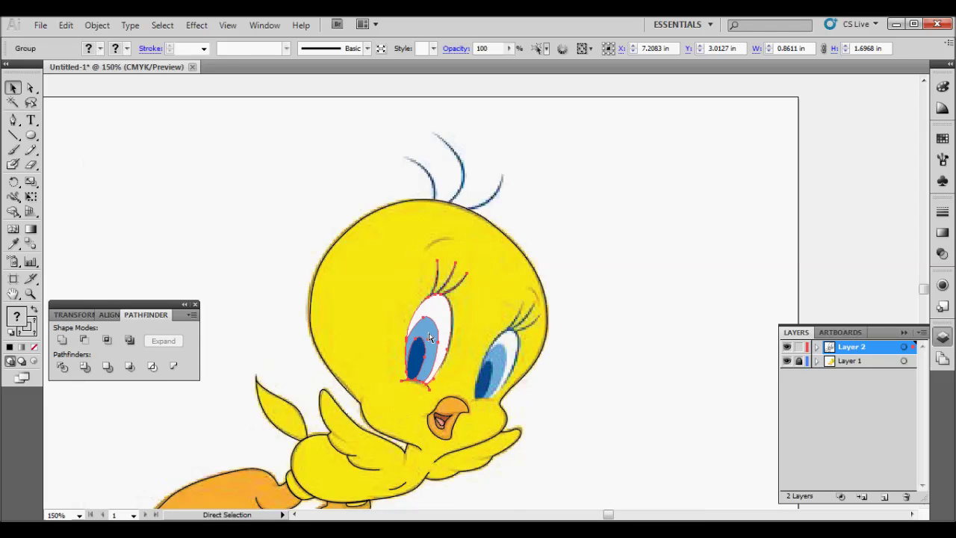
key("ctrl+plus")
key("ctrl+plus")
left_click_drag(439, 345, 444, 264)
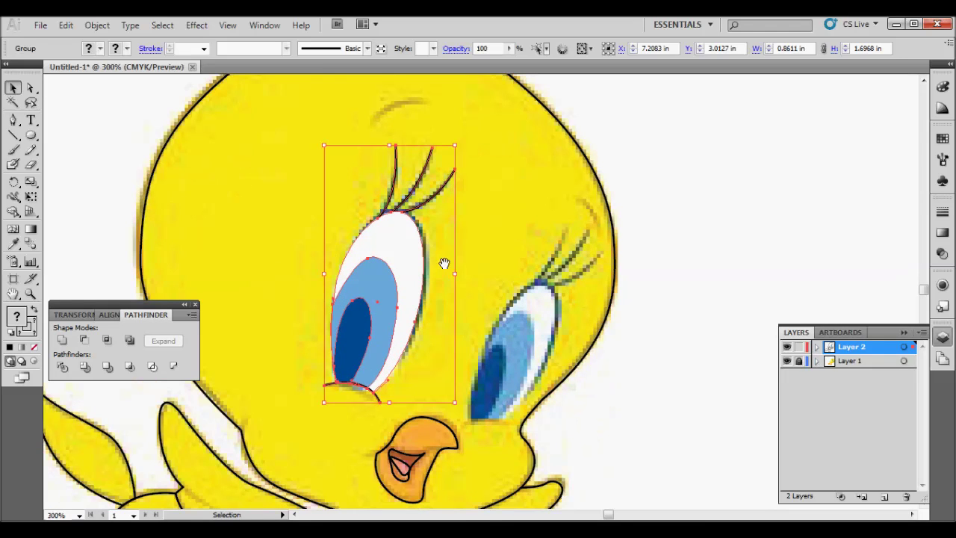
Step: Alt-drag a copy of the left eye group just to the right of the original
left_click(407, 294)
left_click_drag(382, 294, 449, 302)
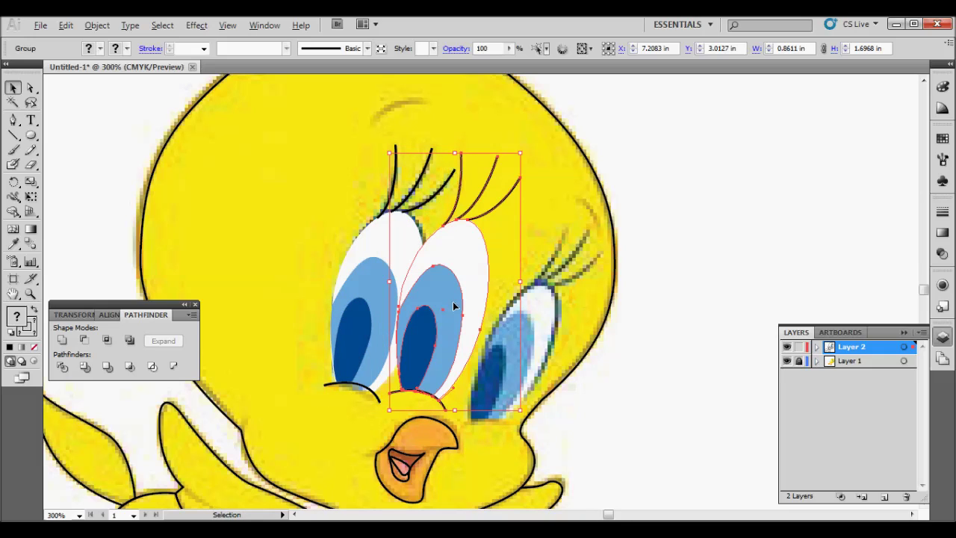
right_click(453, 306)
mouse_move(497, 407)
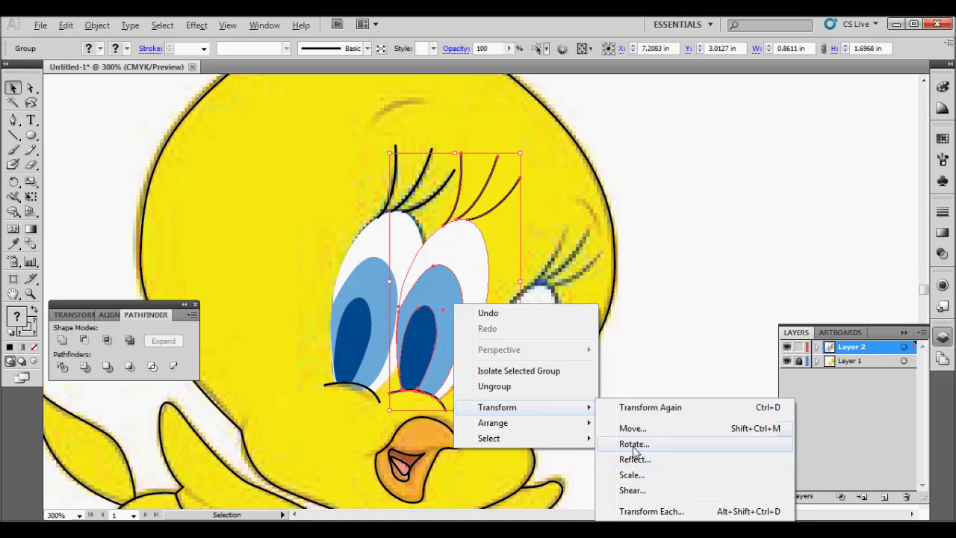
Step: Reflect the copied eye across a Vertical axis so it mirrors the left eye
left_click(632, 459)
left_click_drag(431, 195, 192, 160)
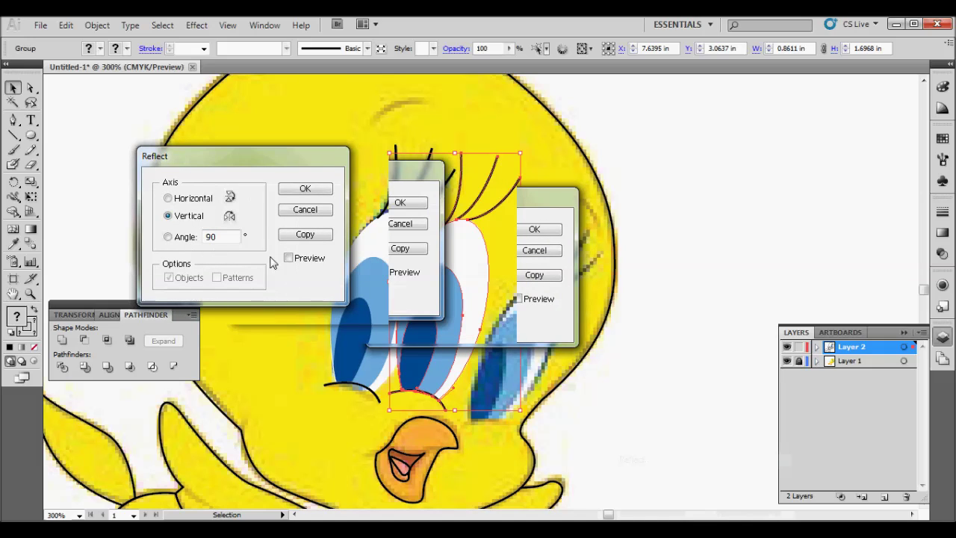
left_click(304, 188)
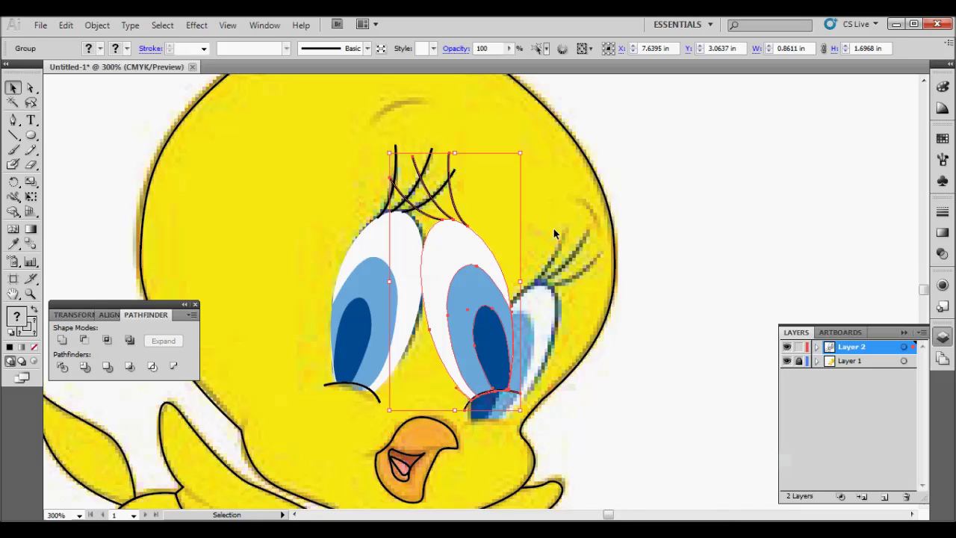
Step: Try reflecting the copied eye horizontally, then undo back to the unmirrored eye
right_click(473, 282)
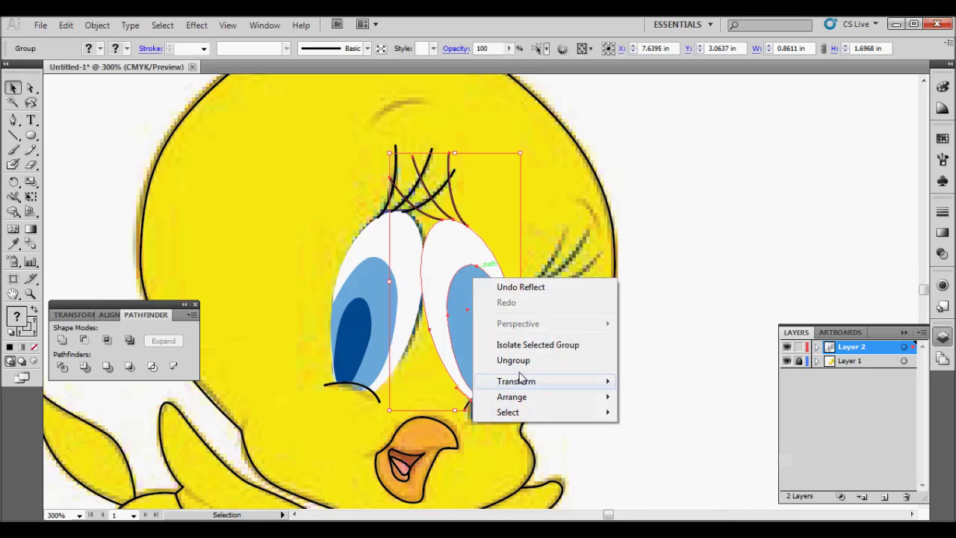
left_click(649, 435)
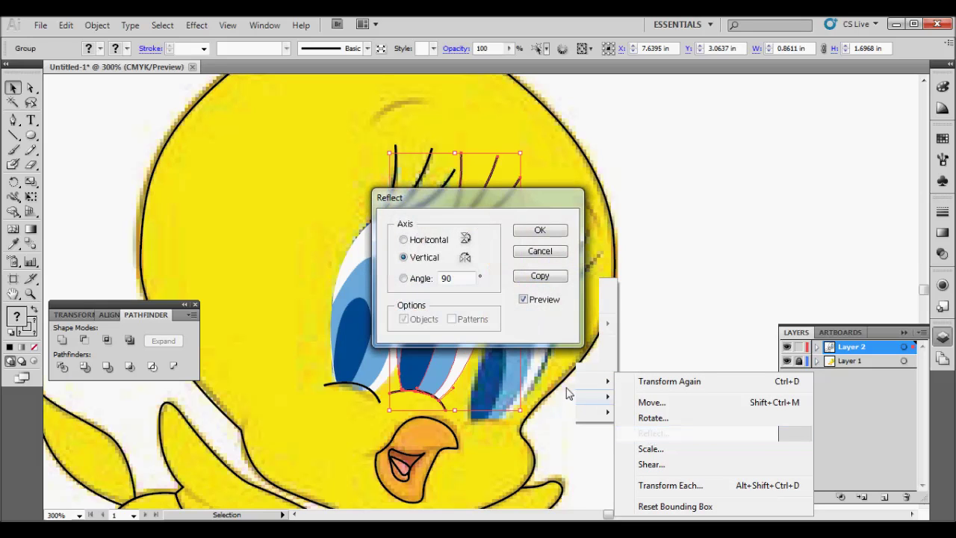
left_click(415, 241)
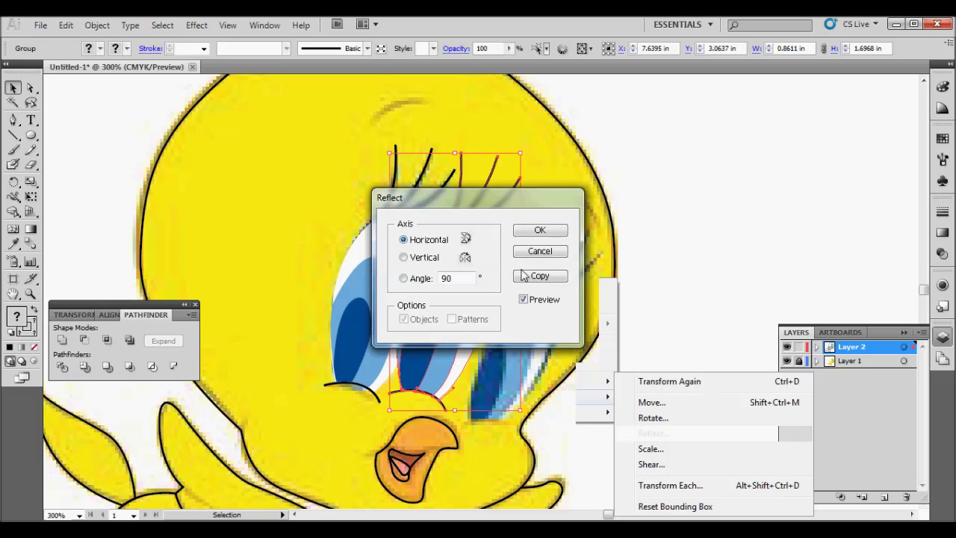
left_click(534, 230)
key("ctrl+z")
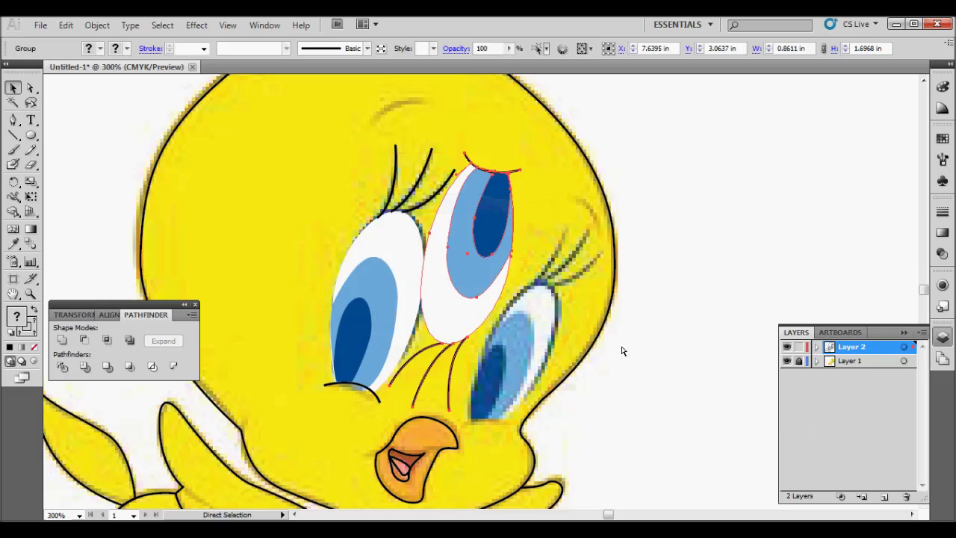
key("ctrl+z")
key("ctrl+z")
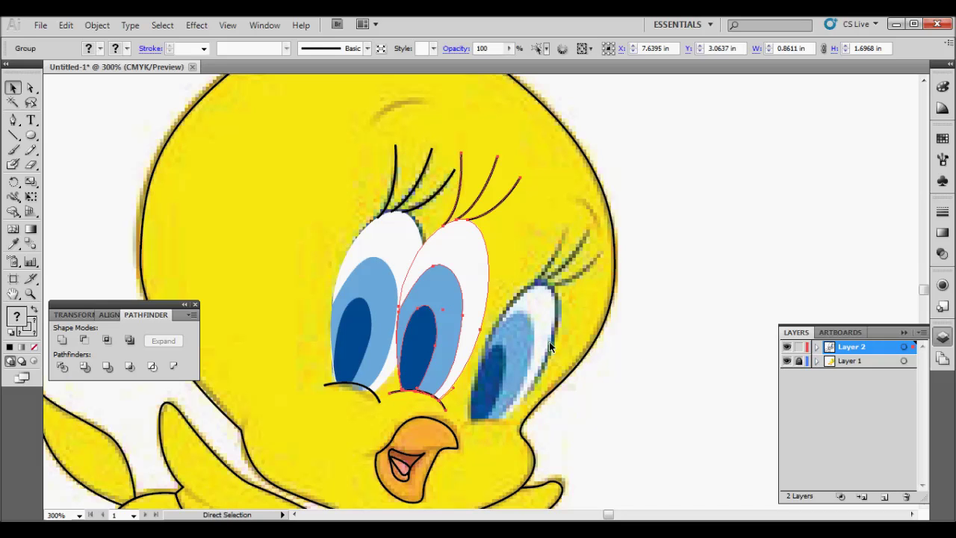
Step: Move the copied eye onto Tweety's right eye, shrinking and rotating it to the reference tilt
left_click_drag(433, 306, 511, 338)
left_click(692, 355)
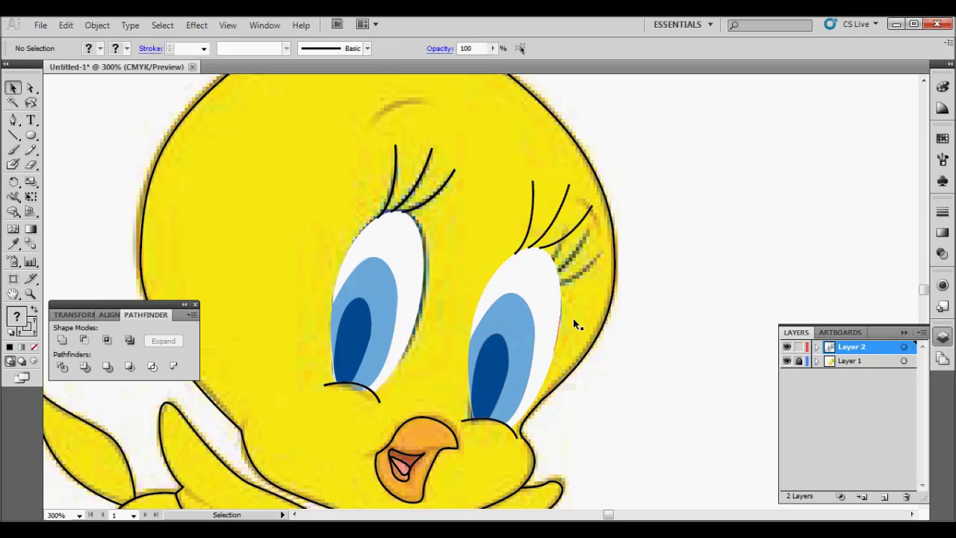
left_click(538, 316)
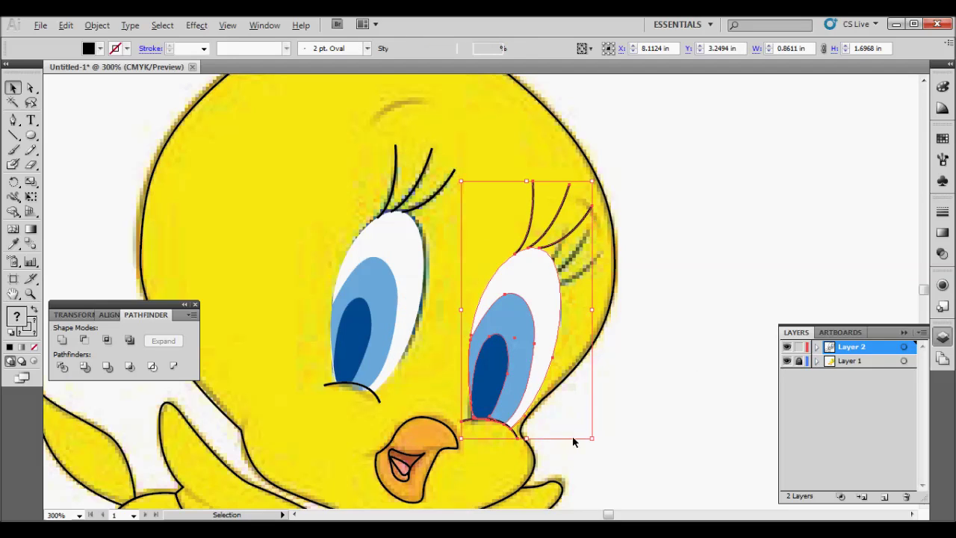
left_click_drag(592, 439, 575, 405)
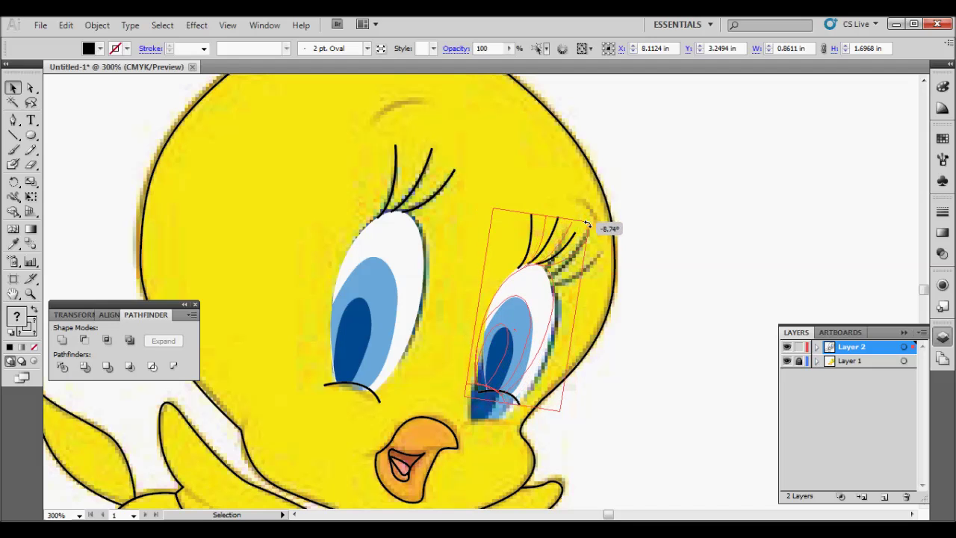
left_click_drag(575, 211, 606, 221)
left_click_drag(501, 358, 504, 383)
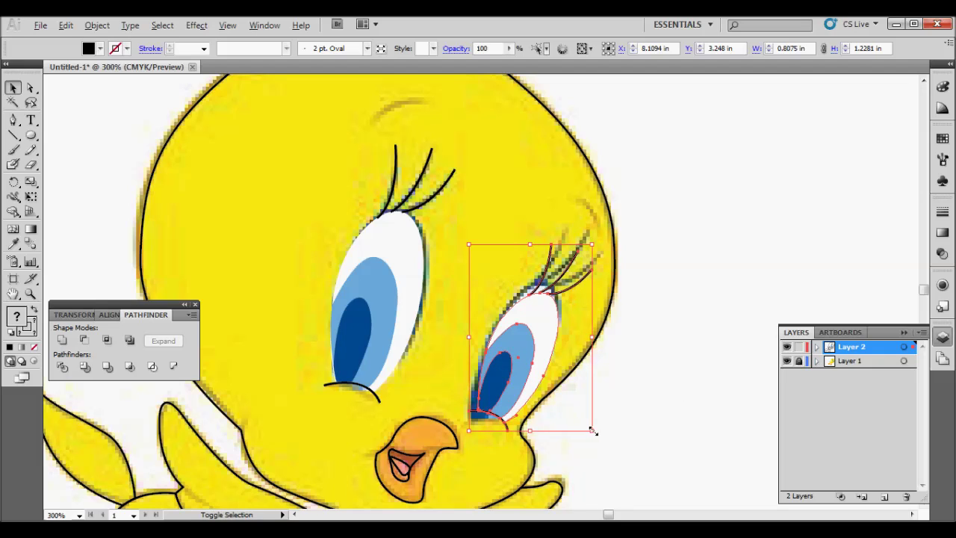
left_click_drag(592, 431, 598, 438)
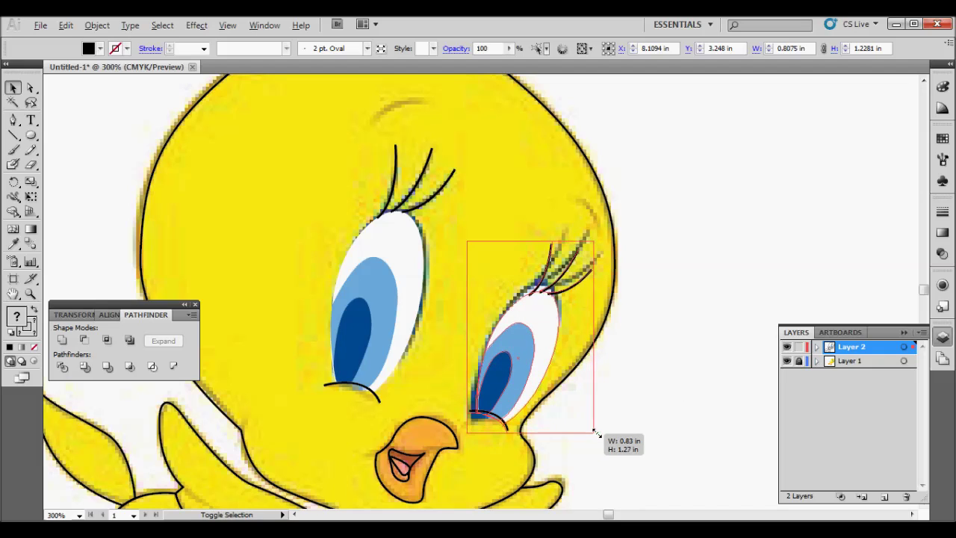
Step: Fine-tune the right eye's position and size so it aligns with the sketch
left_click(649, 431)
left_click_drag(522, 361, 523, 355)
left_click(649, 416)
left_click(492, 427)
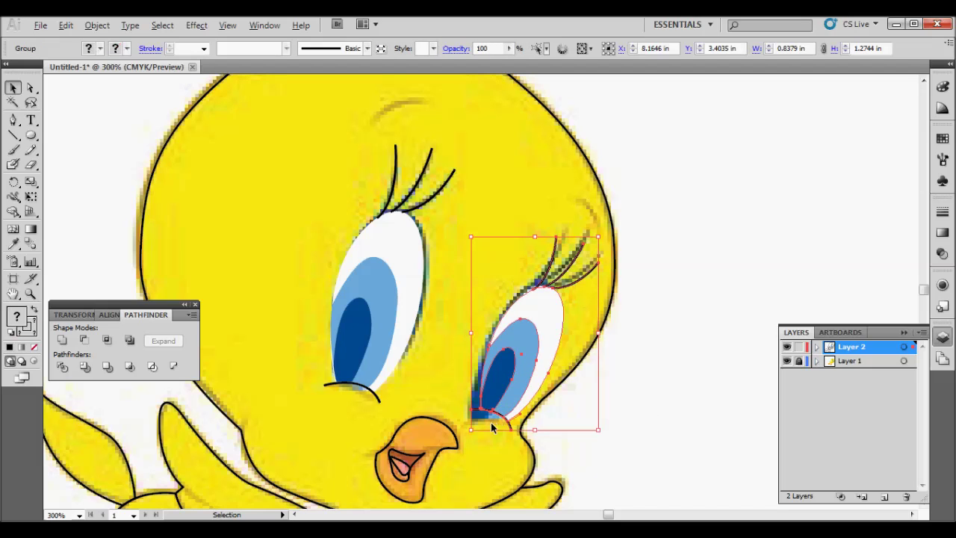
left_click_drag(508, 400, 505, 398)
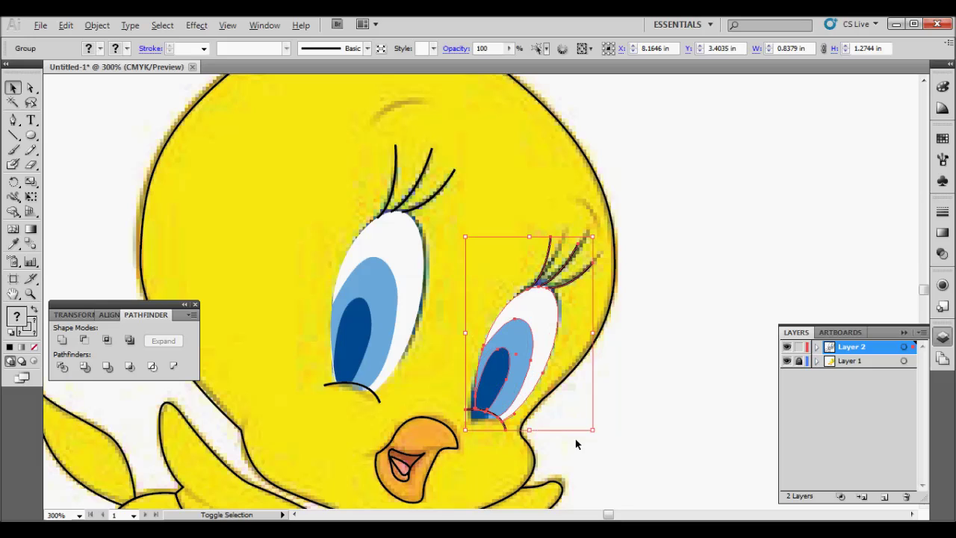
left_click_drag(590, 431, 593, 427)
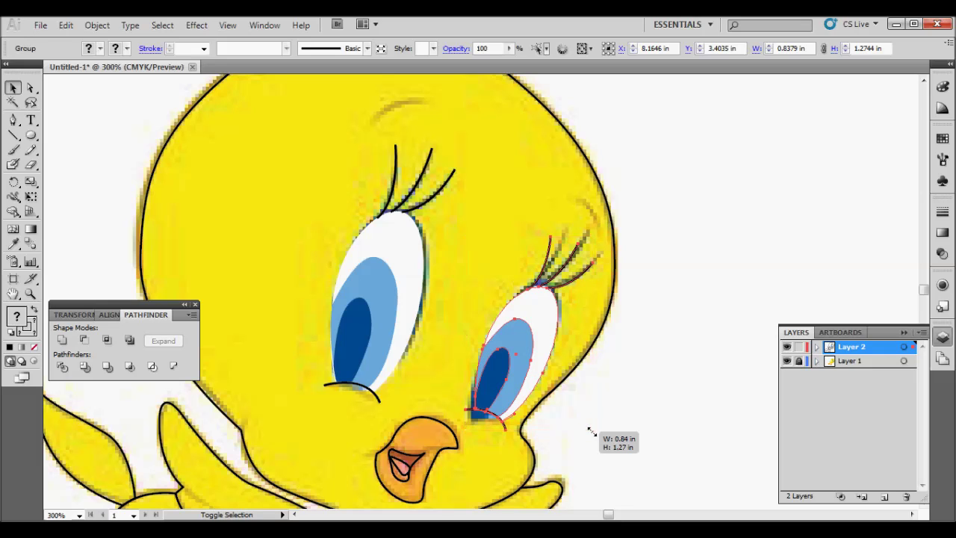
left_click(677, 413)
scroll(675, 414, "down", 3)
scroll(675, 414, "down", 2)
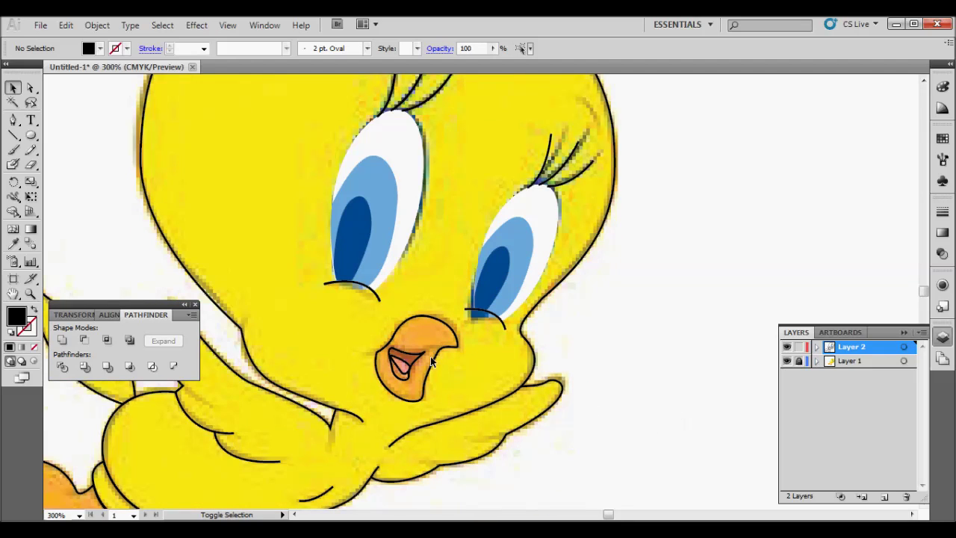
Step: Fill the tongue with pink sampled from the reference, zoomed in on the beak
left_click(409, 368)
key("i")
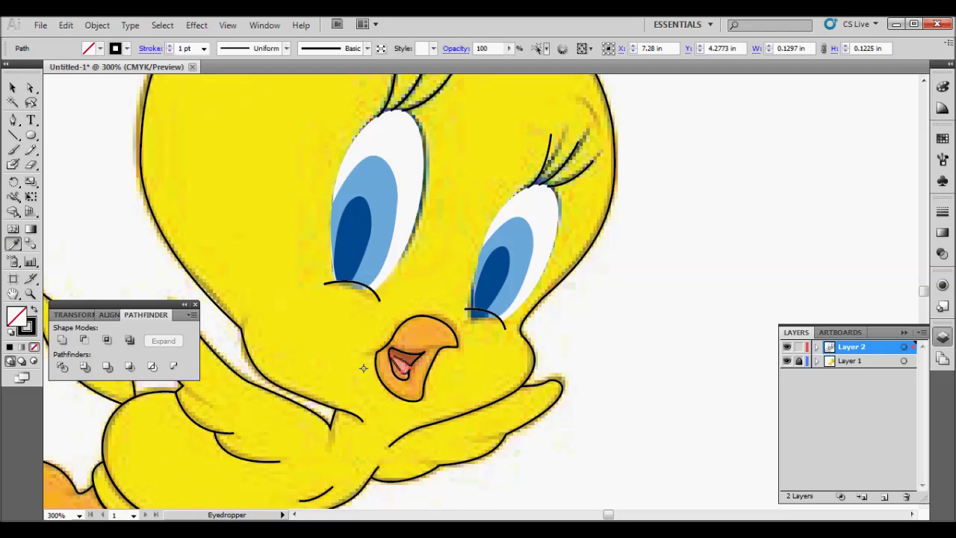
key("ctrl+plus")
key("ctrl+plus")
left_click(400, 328)
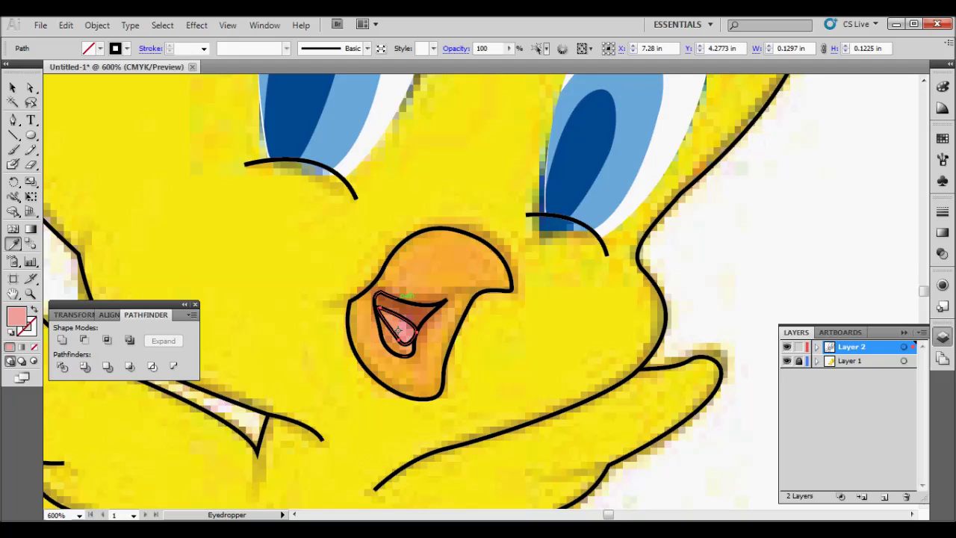
left_click(13, 87)
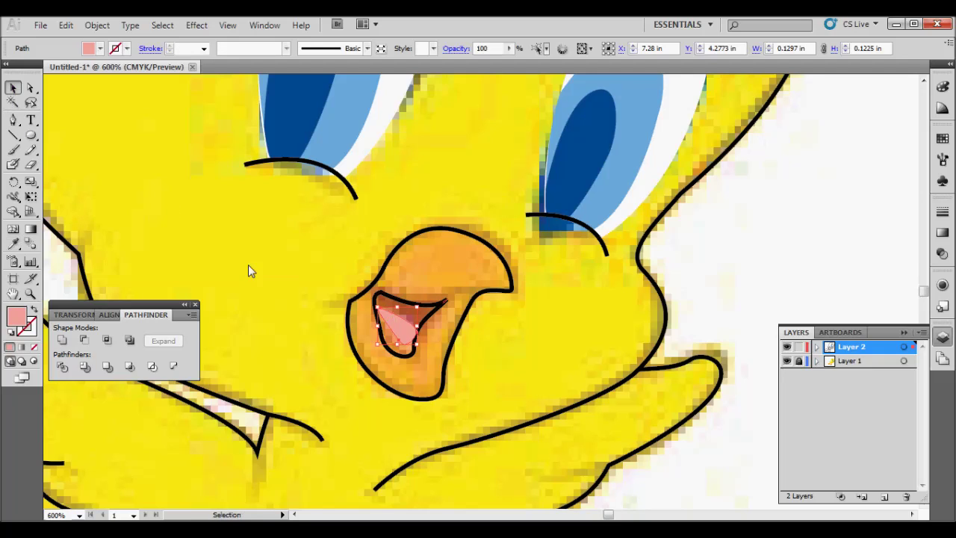
left_click(353, 299)
Step: Fill the mouth with dark red sampled from the reference
left_click(403, 299)
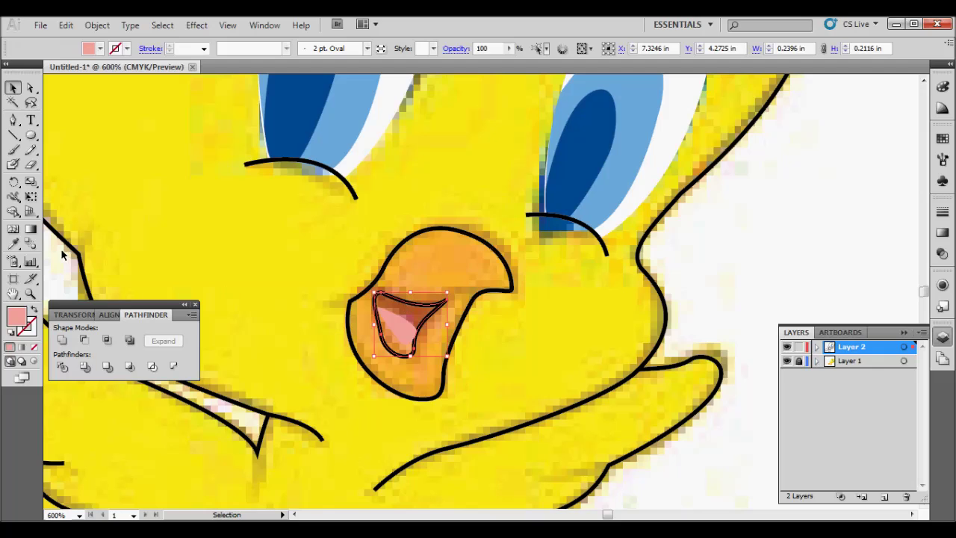
key("i")
left_click(418, 327)
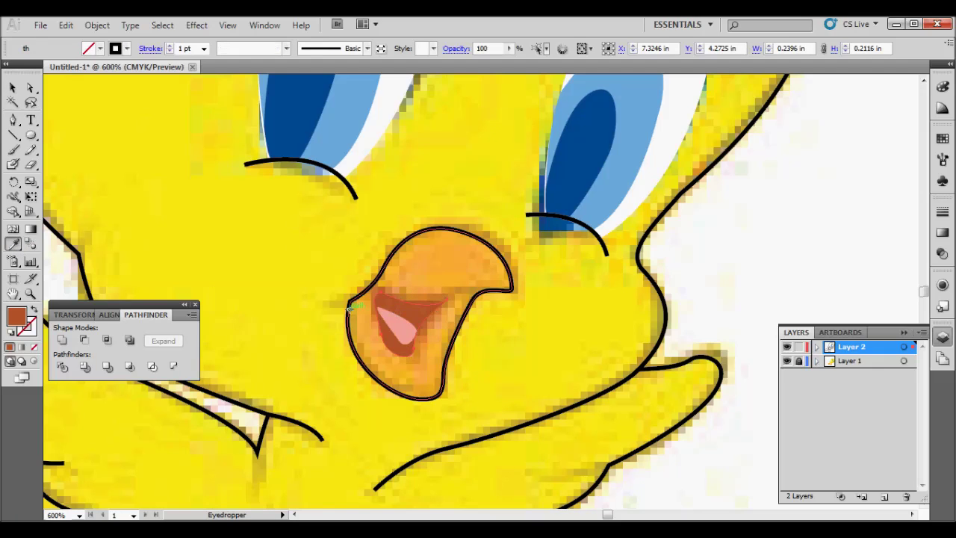
left_click(12, 87)
Step: Fill the beak with orange sampled from the reference
left_click(405, 242)
left_click(12, 243)
left_click(438, 271)
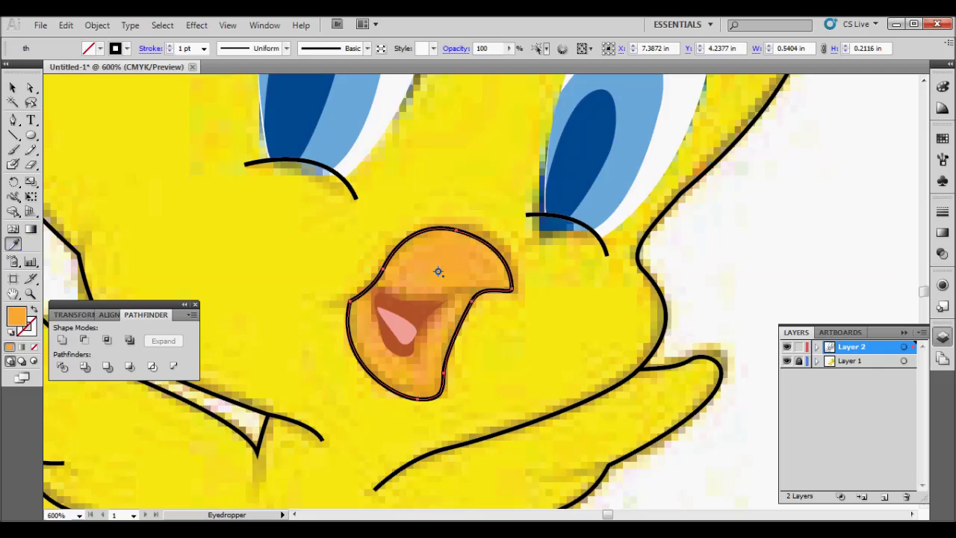
left_click(12, 87)
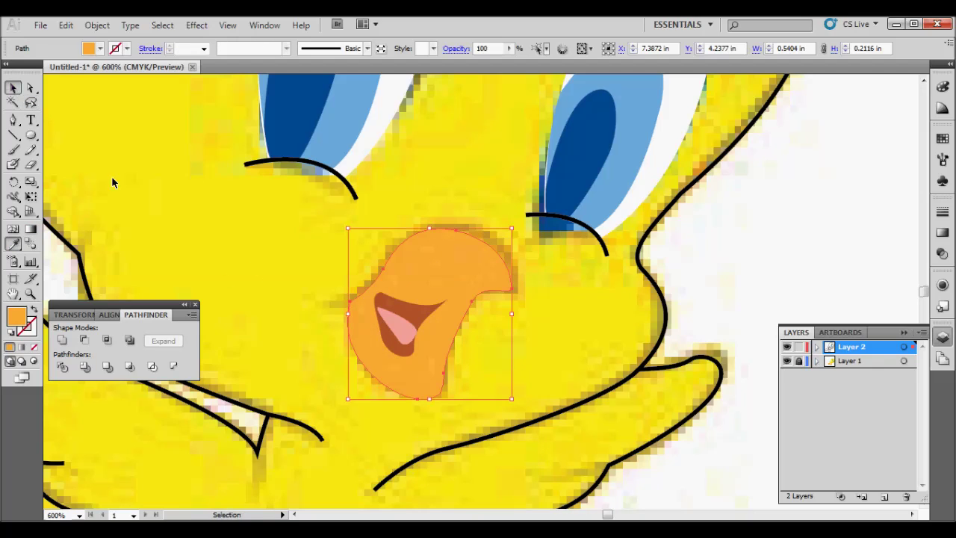
left_click(314, 254)
Step: Give the beak and mouth orange outlines from the Stroke swatch dropdown
left_click(472, 266)
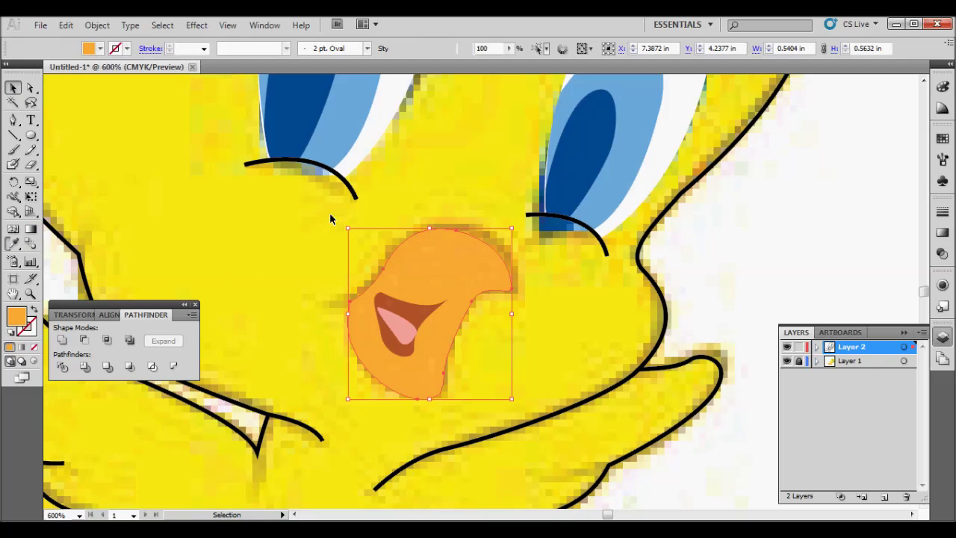
left_click(126, 49)
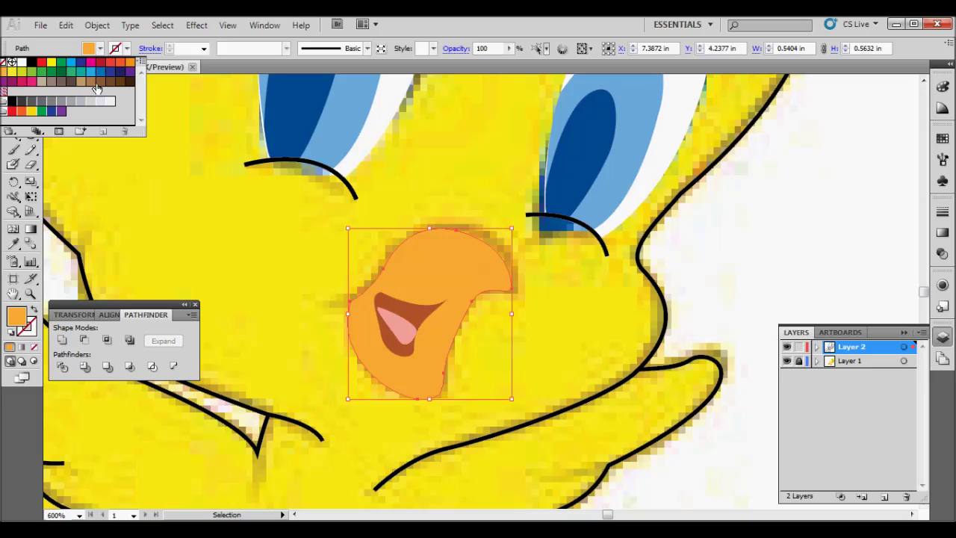
left_click(203, 236)
left_click(222, 269)
scroll(221, 270, "down", 2)
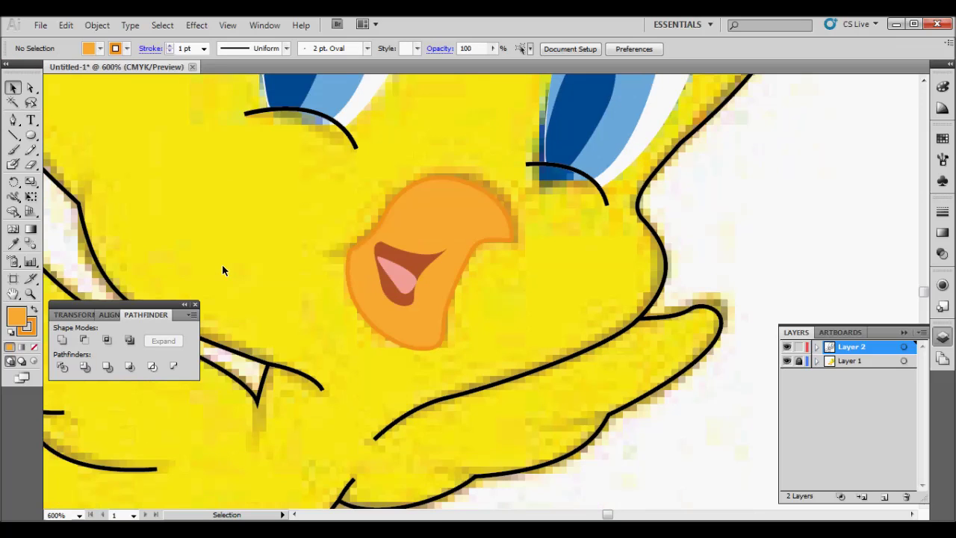
left_click(401, 256)
left_click(128, 49)
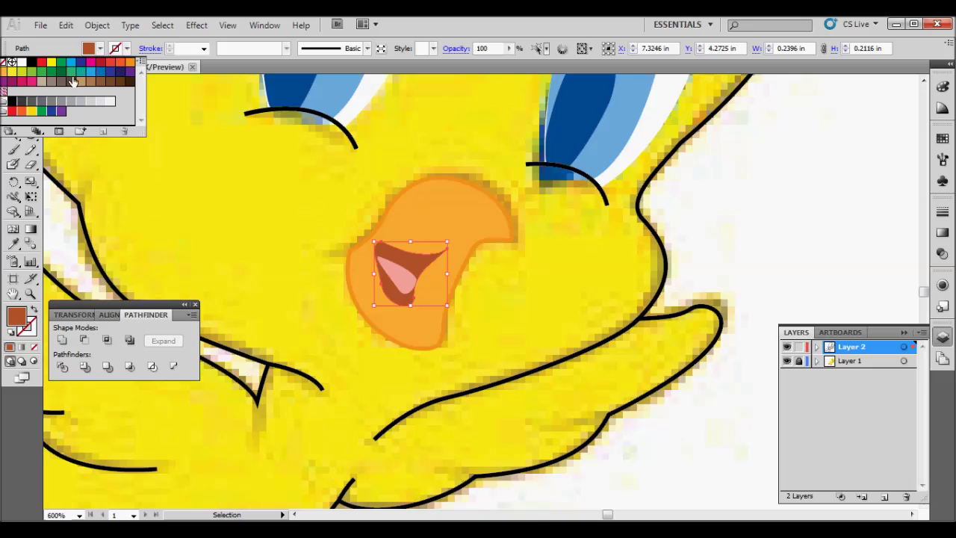
left_click(7, 88)
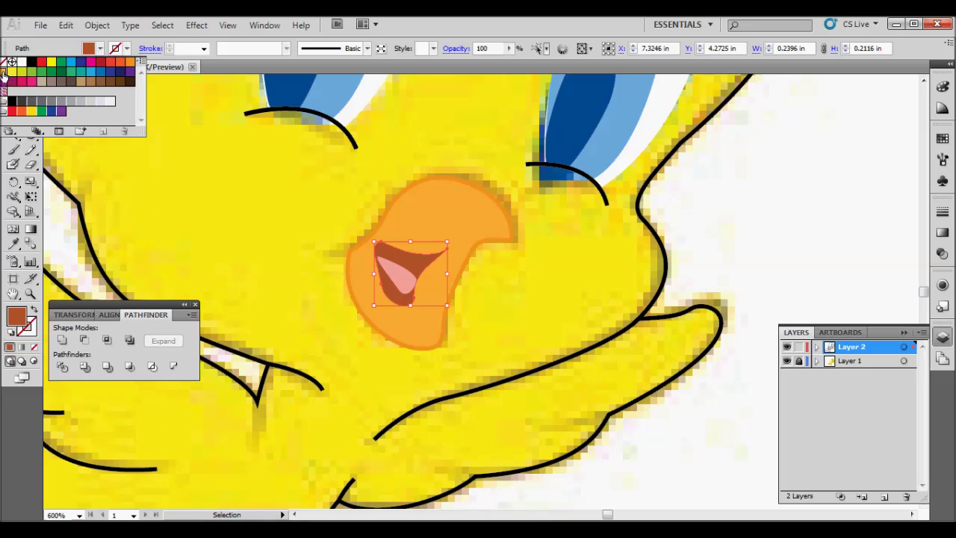
left_click(249, 295)
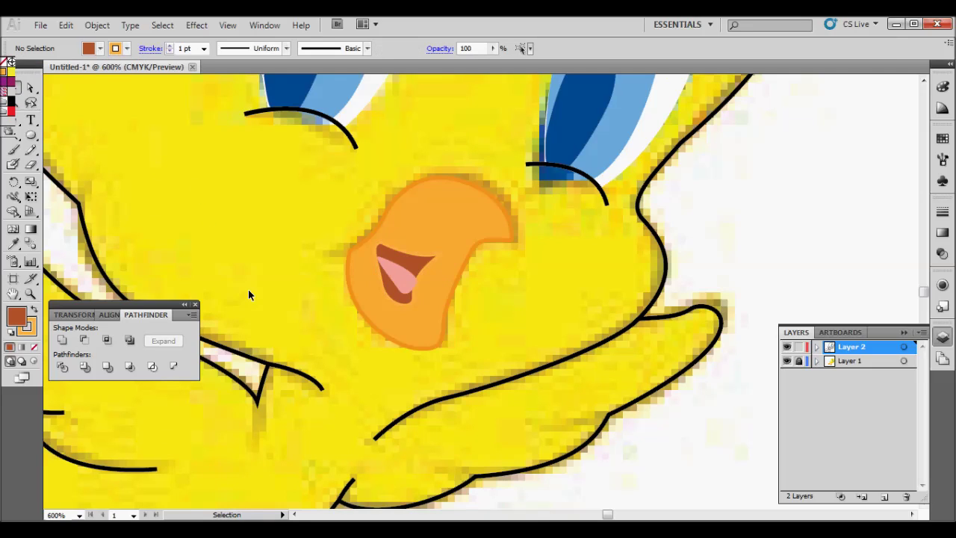
Step: Give the pink tongue an orange outline
left_click(403, 281)
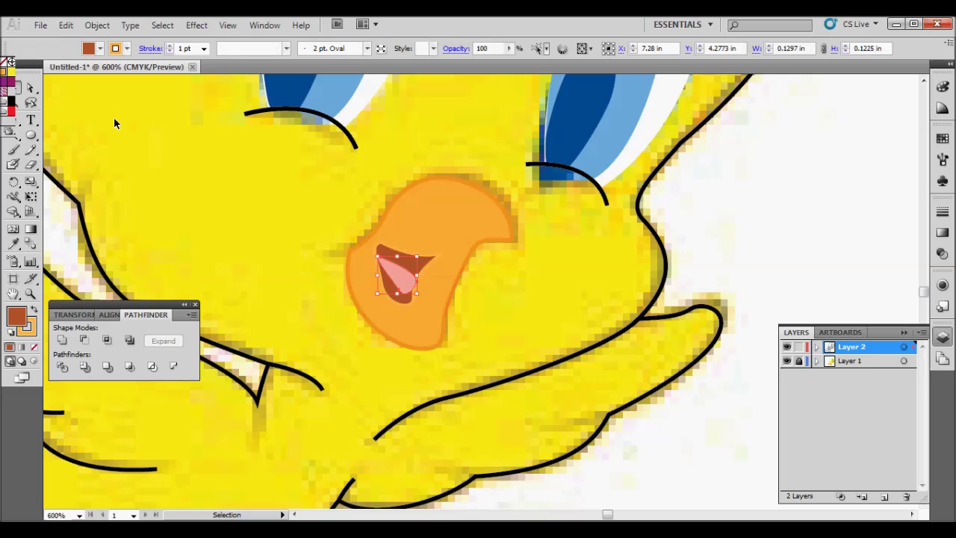
left_click(120, 50)
left_click(131, 70)
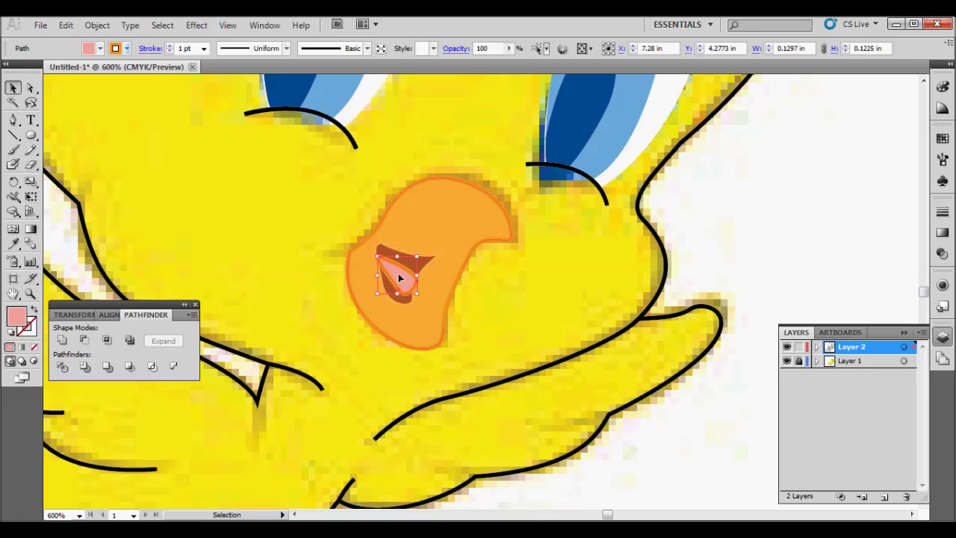
left_click(117, 49)
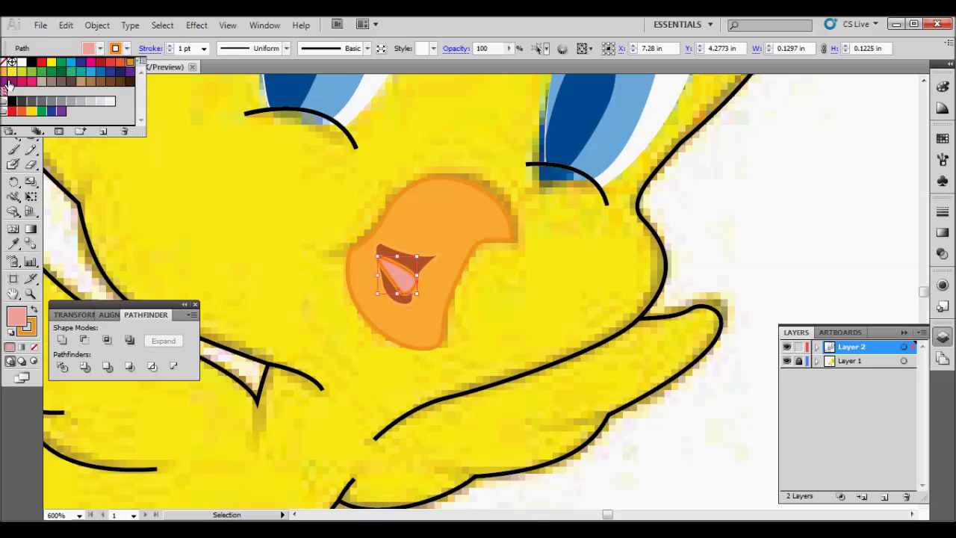
left_click(214, 258)
left_click(215, 262)
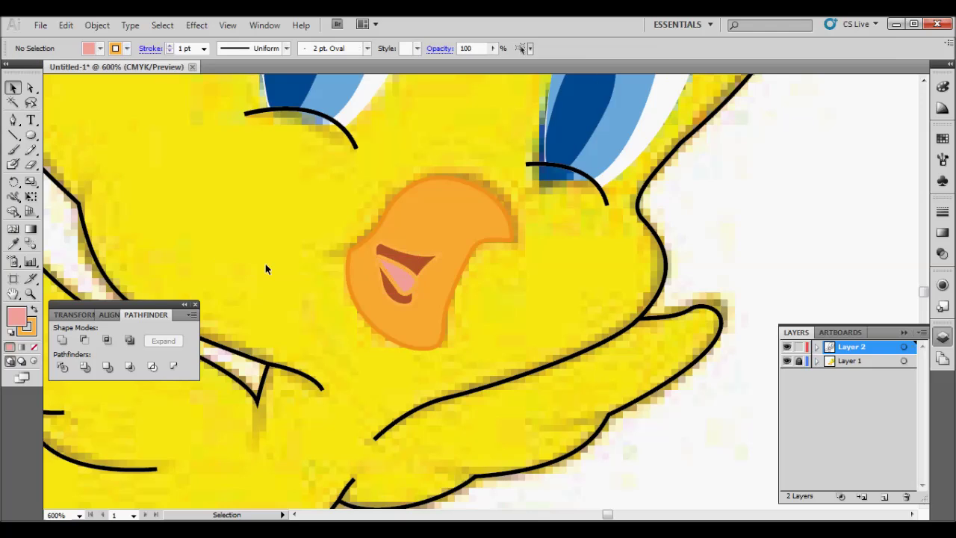
scroll(505, 323, "down", 1)
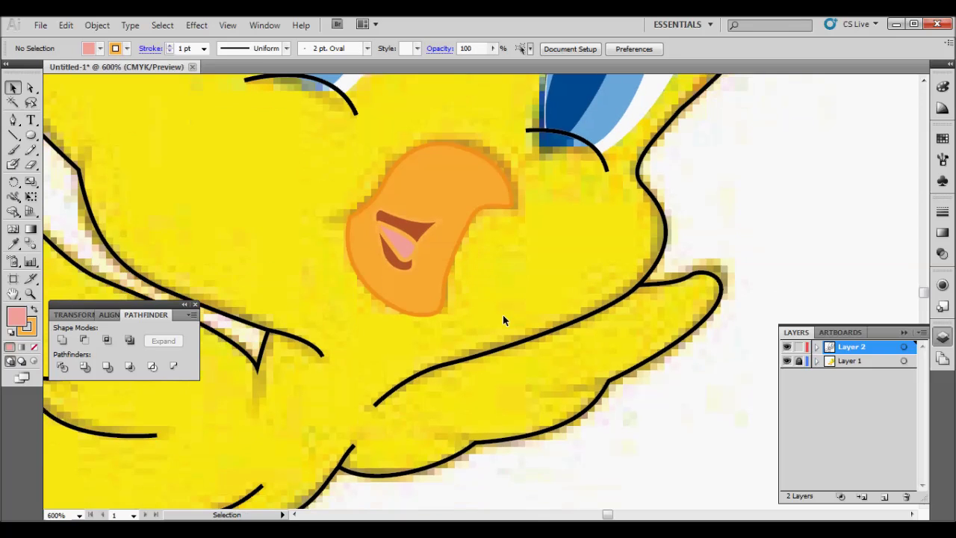
Step: Fill Tweety's traced body with yellow sampled from the artwork
scroll(502, 314, "down", 1)
scroll(503, 315, "up", 2)
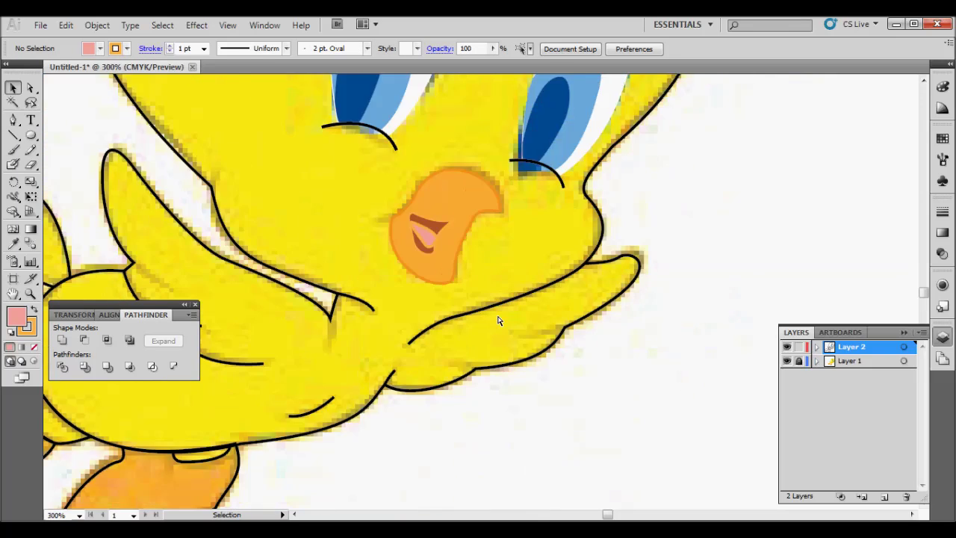
scroll(495, 319, "up", 2)
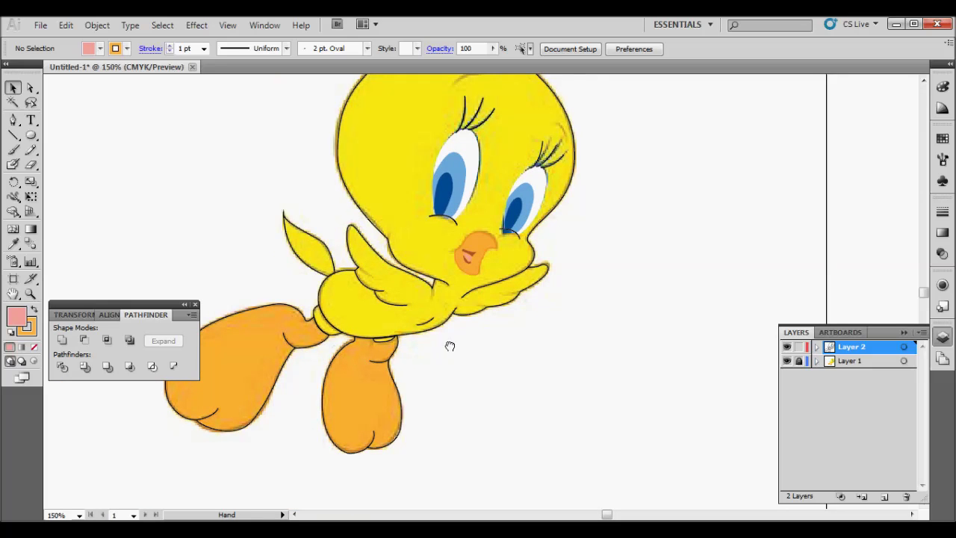
left_click_drag(448, 345, 457, 345)
left_click(455, 345)
left_click(12, 244)
left_click(333, 323)
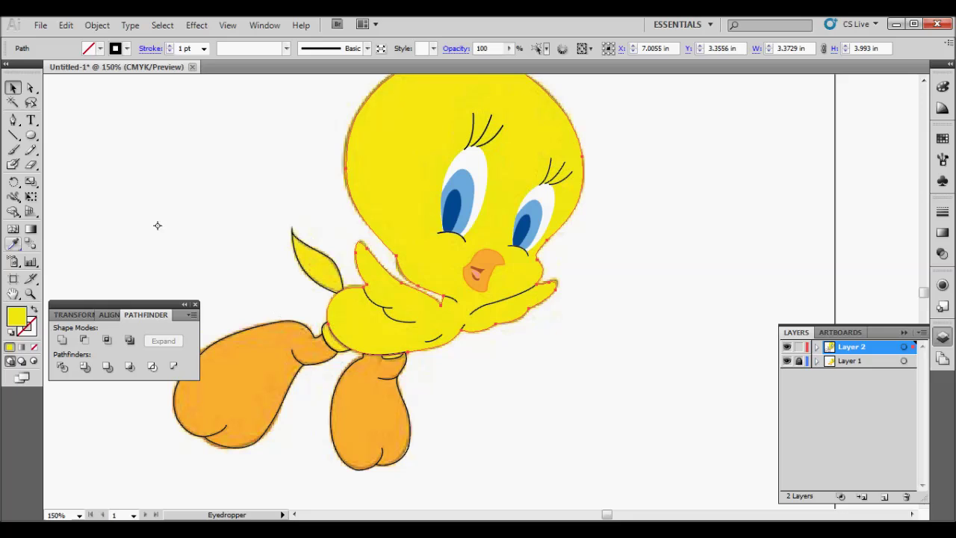
left_click(13, 89)
left_click(226, 235)
Step: Fill the small left wing with sampled yellow
left_click(299, 259)
left_click(12, 244)
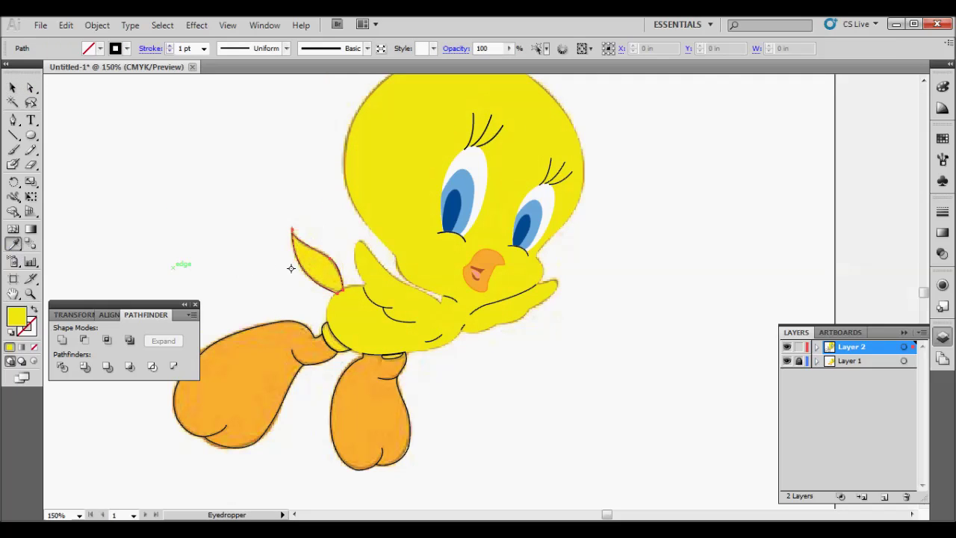
left_click(313, 260)
left_click(13, 89)
left_click(314, 262)
left_click(254, 353)
Step: Fill both legs with orange sampled from the artwork
left_click(241, 329)
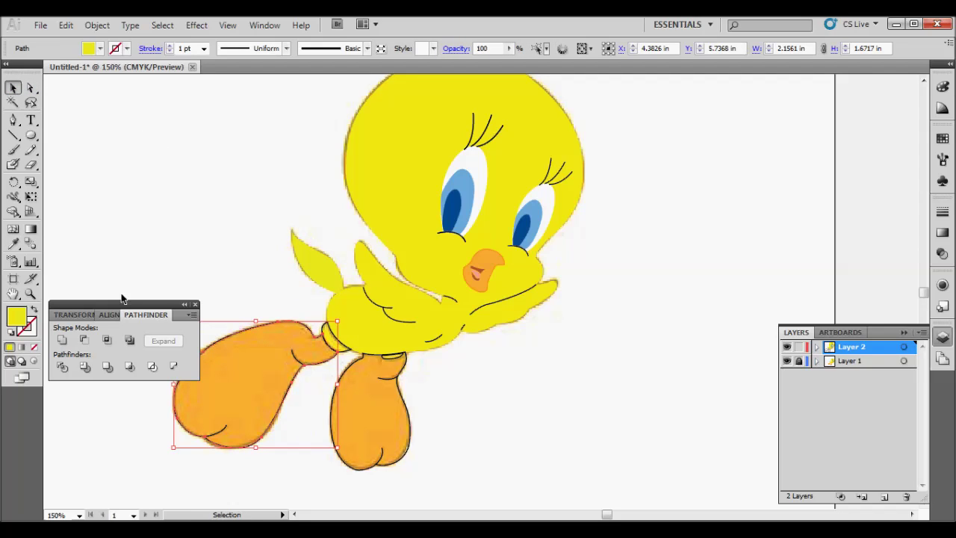
left_click(13, 244)
left_click(219, 389)
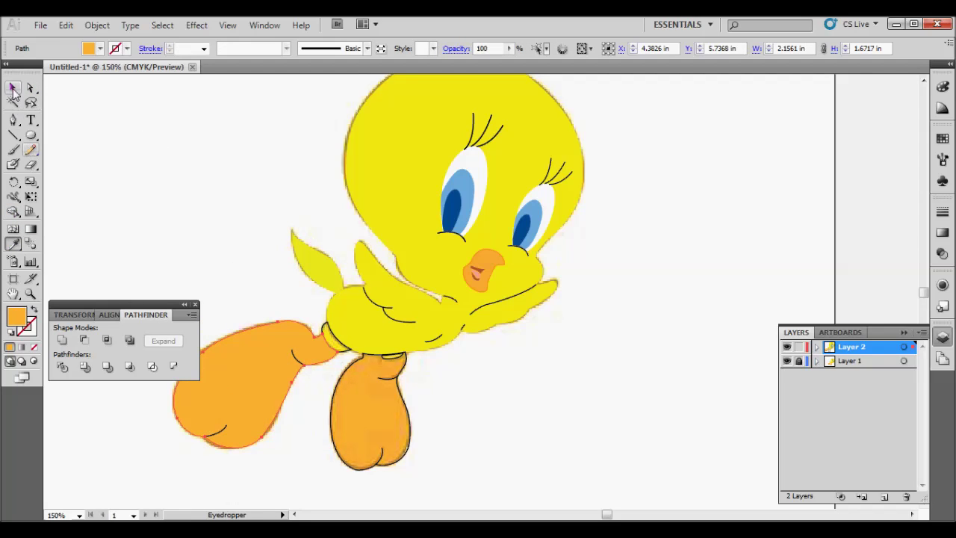
left_click(13, 88)
left_click(412, 439)
left_click(407, 433)
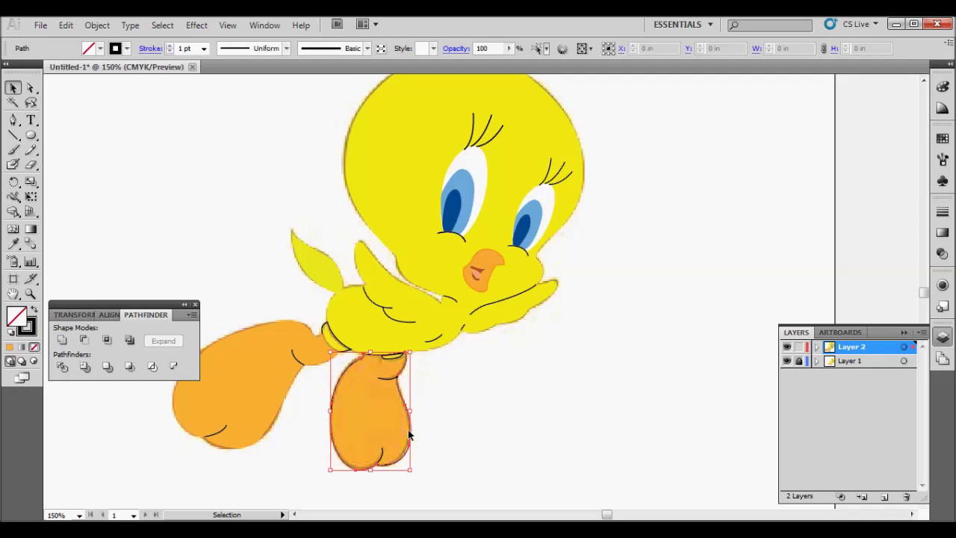
left_click(13, 243)
left_click(247, 373)
left_click(14, 89)
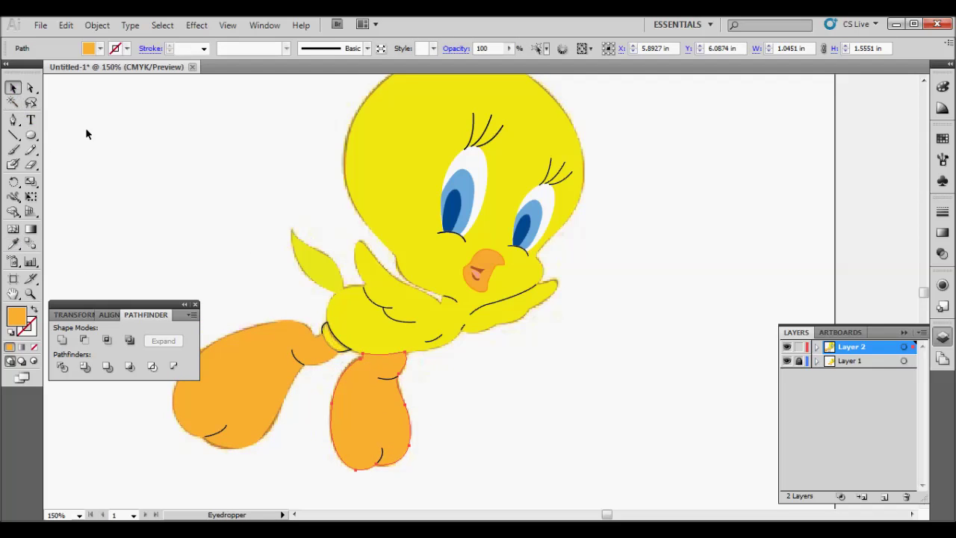
left_click(324, 353)
Step: Fill the small cuff above the leg with sampled yellow
left_click(323, 324)
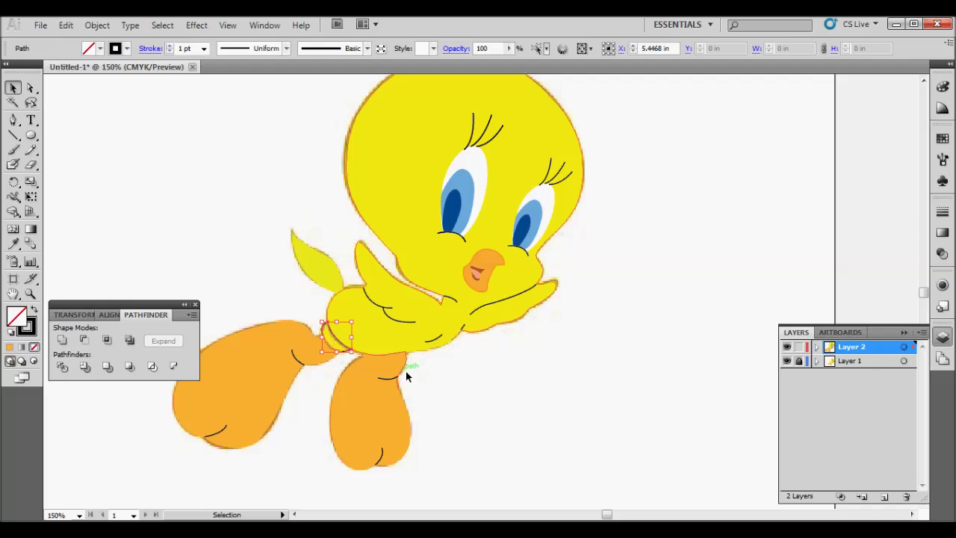
left_click(12, 244)
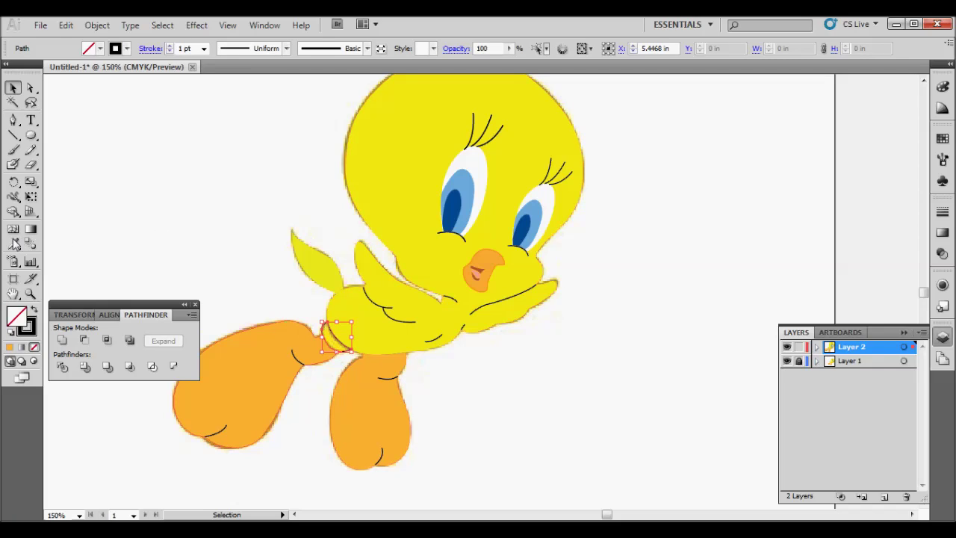
left_click(375, 323)
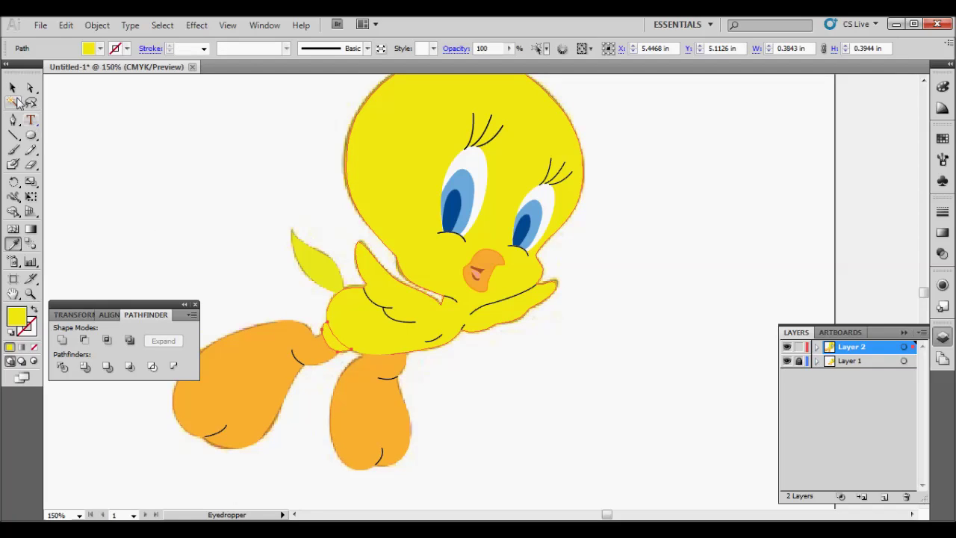
left_click(14, 89)
Step: Send the right leg behind the body with Arrange > Send to Back
left_click(386, 410)
right_click(386, 410)
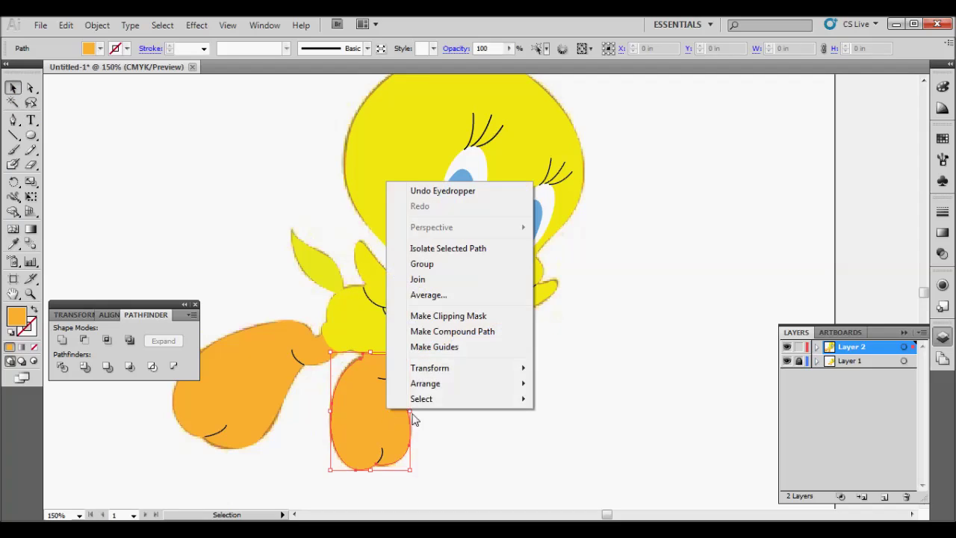
left_click(576, 429)
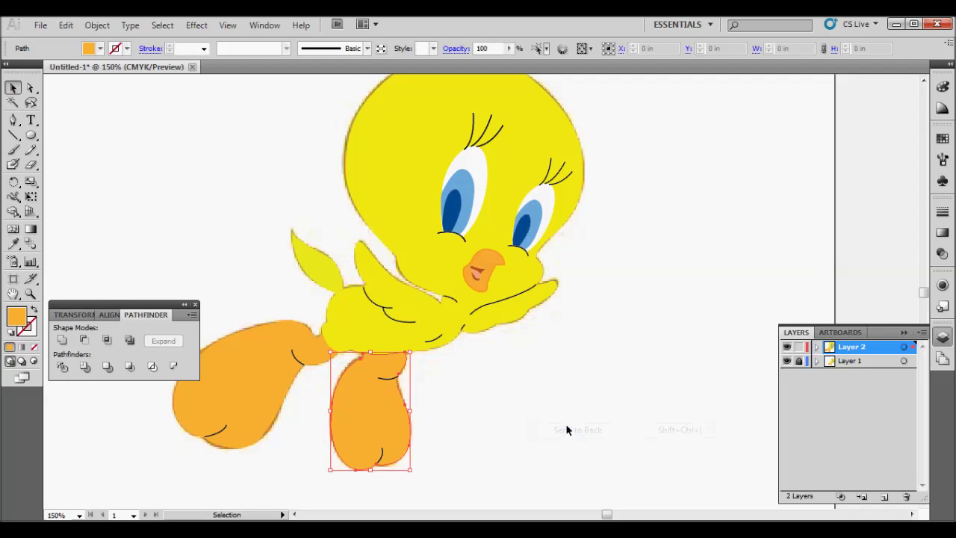
left_click(565, 429)
left_click(395, 359)
Step: Fill the neck yellow and give the wing, head and body an orange stroke
key("i")
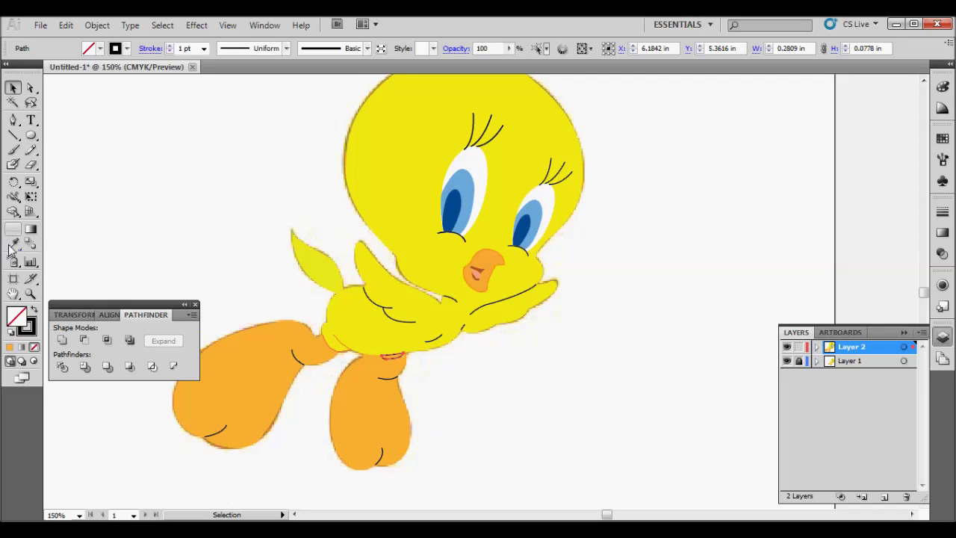
left_click(360, 323)
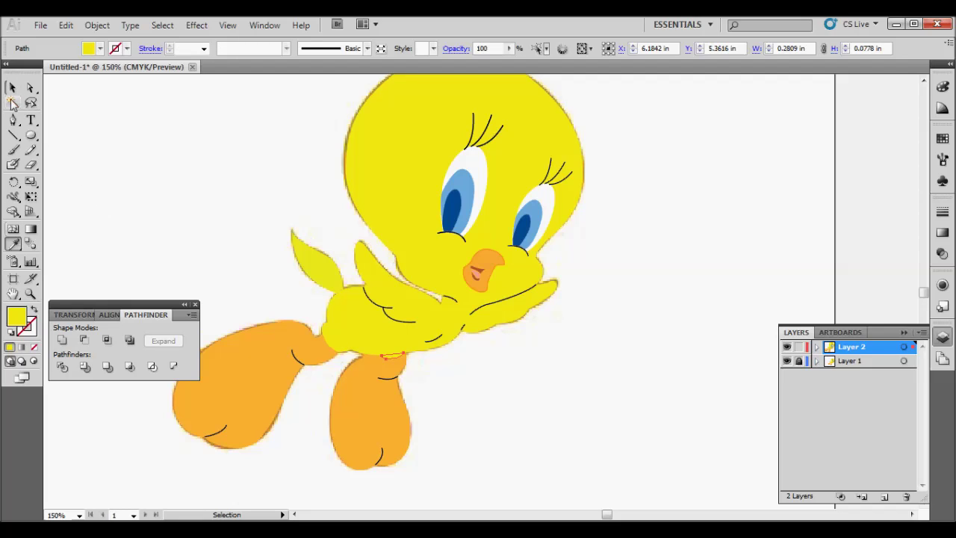
left_click(221, 221)
left_click(313, 258)
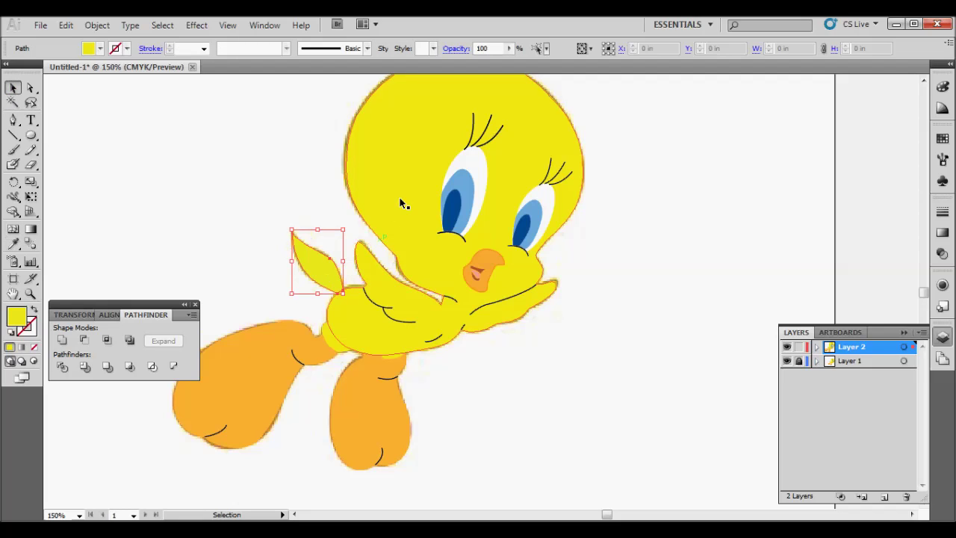
left_click(407, 299, "shift")
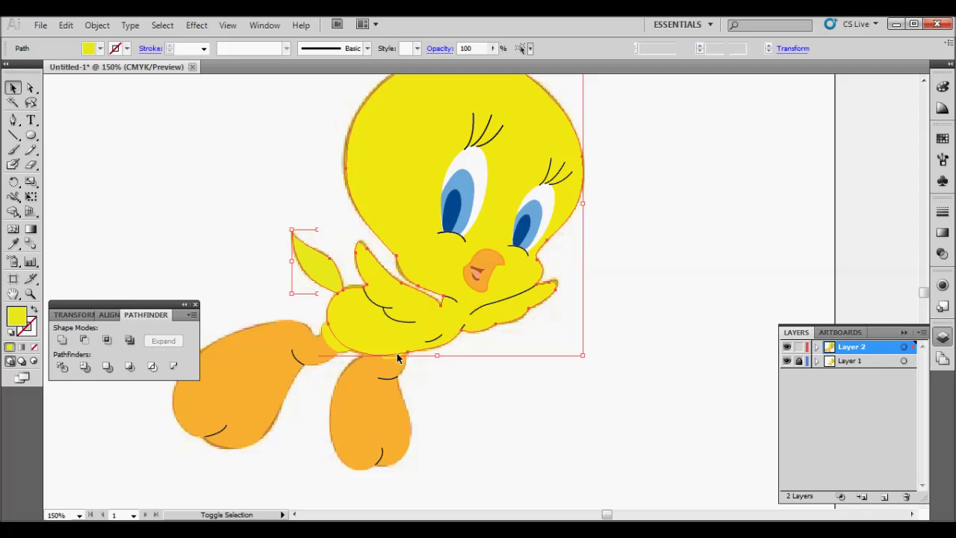
left_click(334, 351, "shift")
left_click(238, 345, "shift")
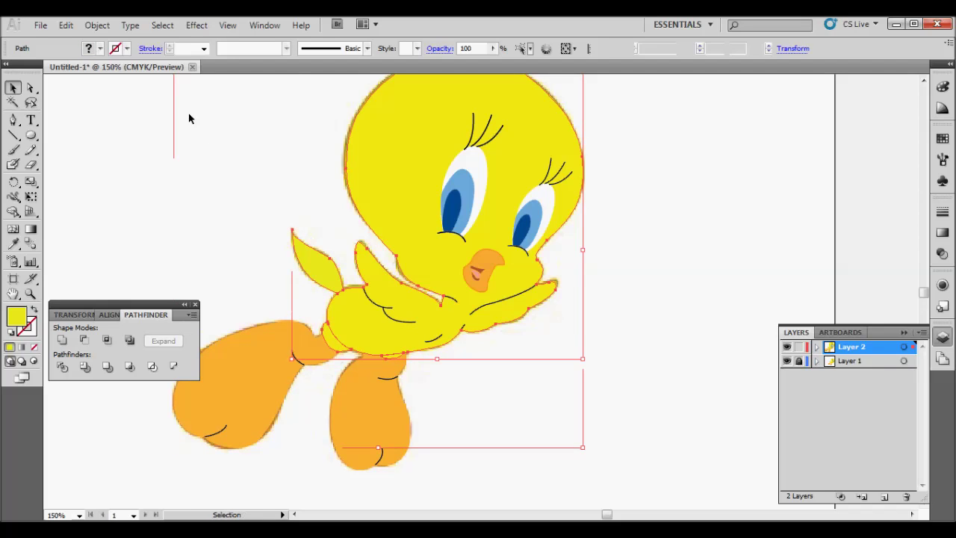
left_click(116, 49)
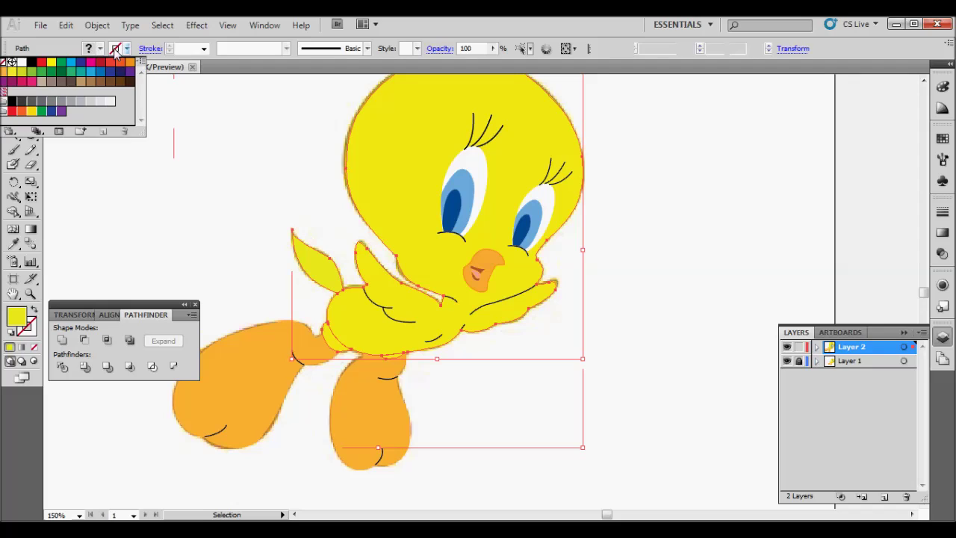
left_click(3, 71)
left_click(222, 236)
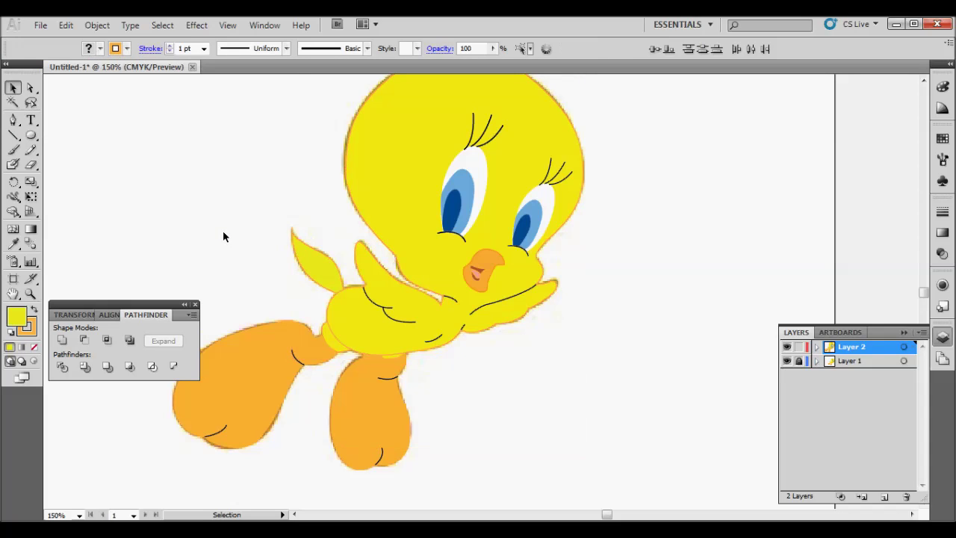
Step: Give both feet an orange stroke and hide Layer 1 with the reference image
scroll(527, 369, "down", 2)
scroll(526, 371, "down", 1)
left_click(400, 336)
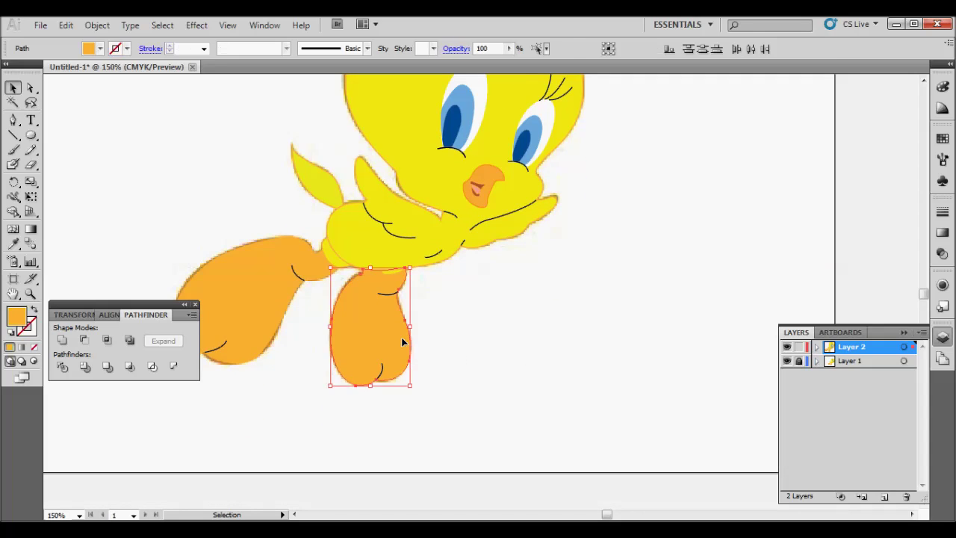
left_click(235, 293, "shift")
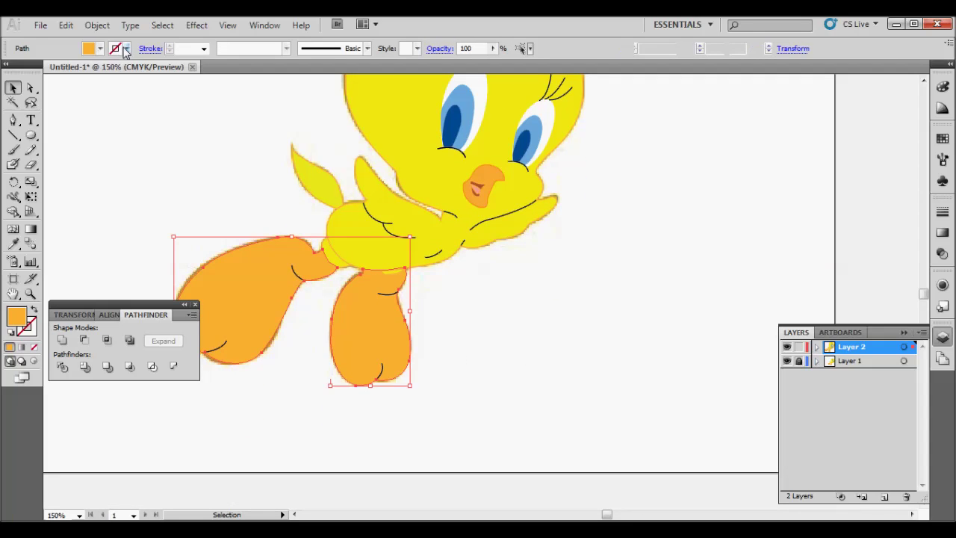
left_click(125, 49)
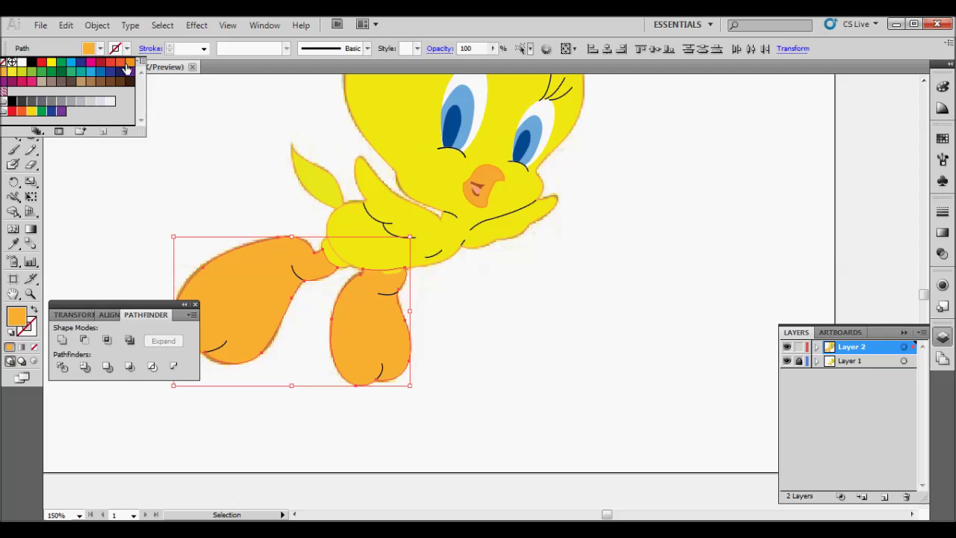
left_click(221, 170)
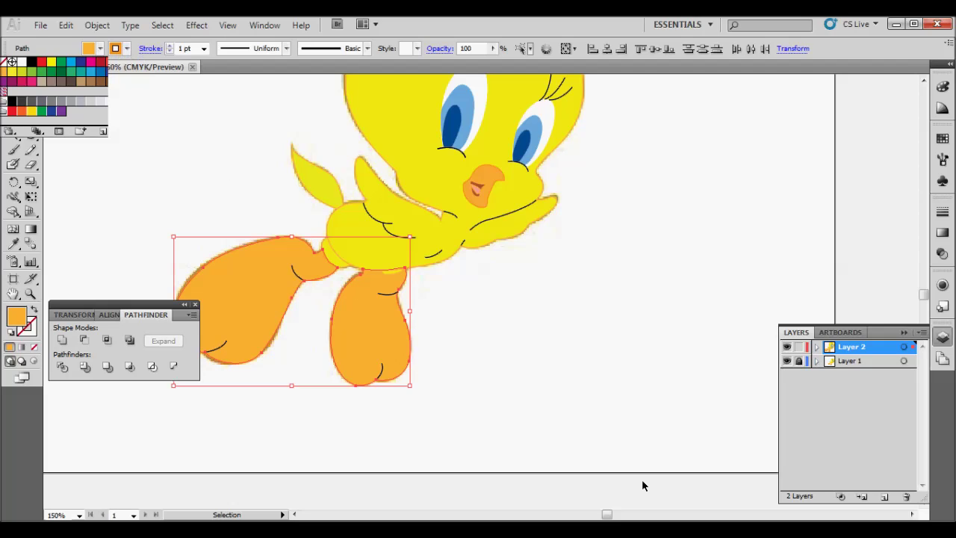
left_click(549, 373)
scroll(548, 378, "up", 2)
left_click(786, 361)
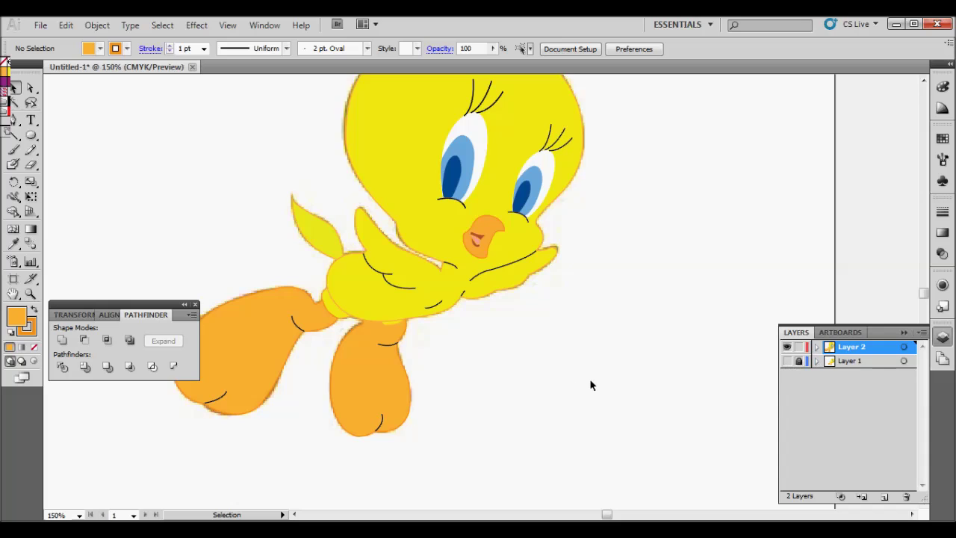
Step: Review the finished Tweety with the sketch hidden and switch to the Type Tool
scroll(552, 400, "up", 1)
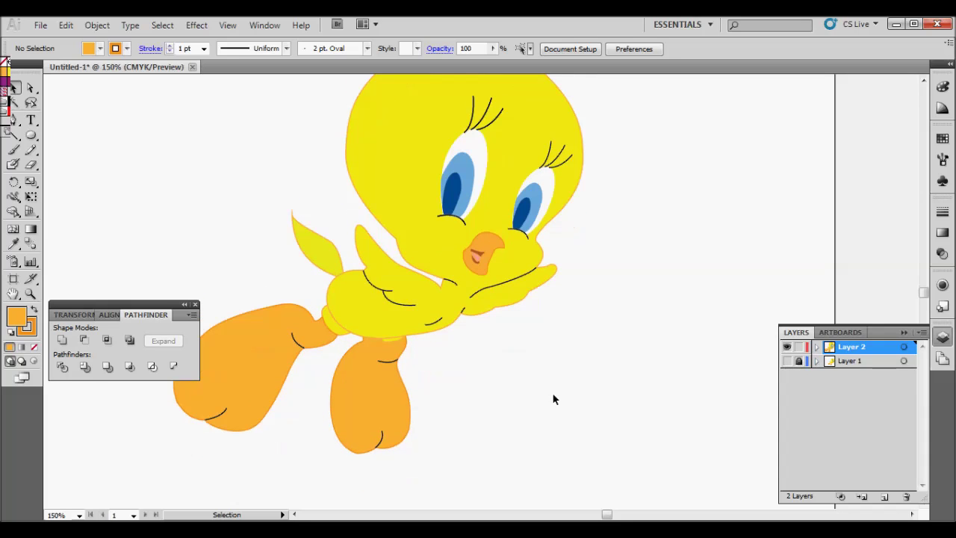
scroll(553, 399, "up", 2)
scroll(553, 399, "up", 2)
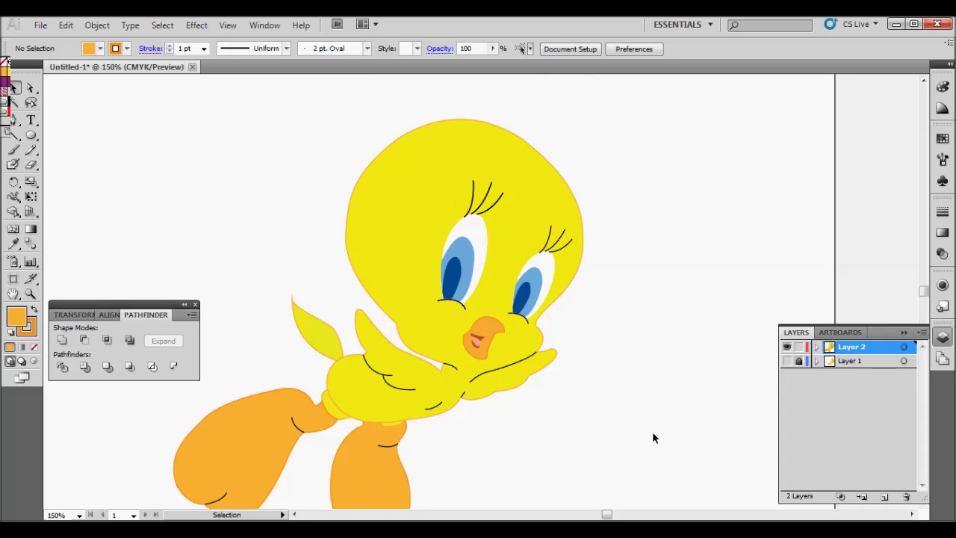
scroll(649, 433, "down", 2)
scroll(648, 433, "up", 2)
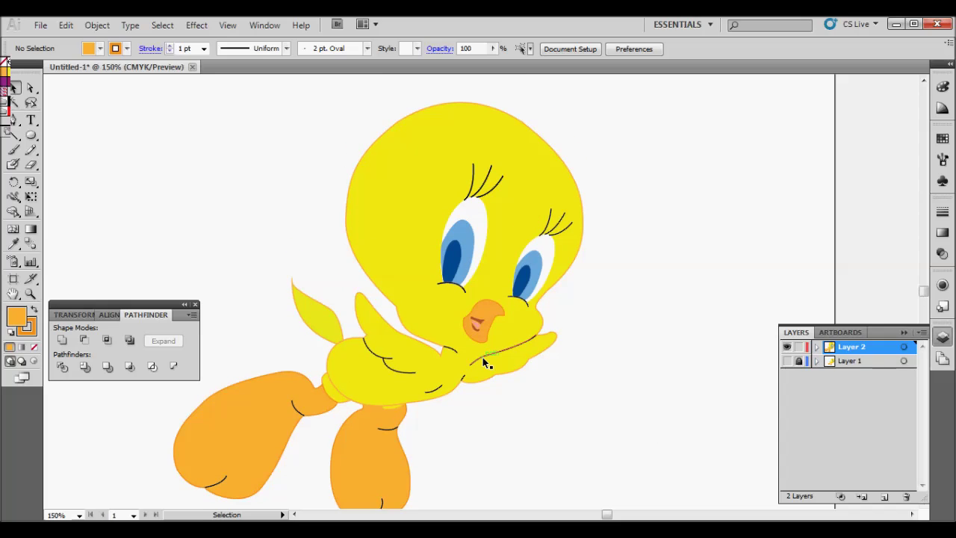
left_click(482, 357)
left_click(608, 418)
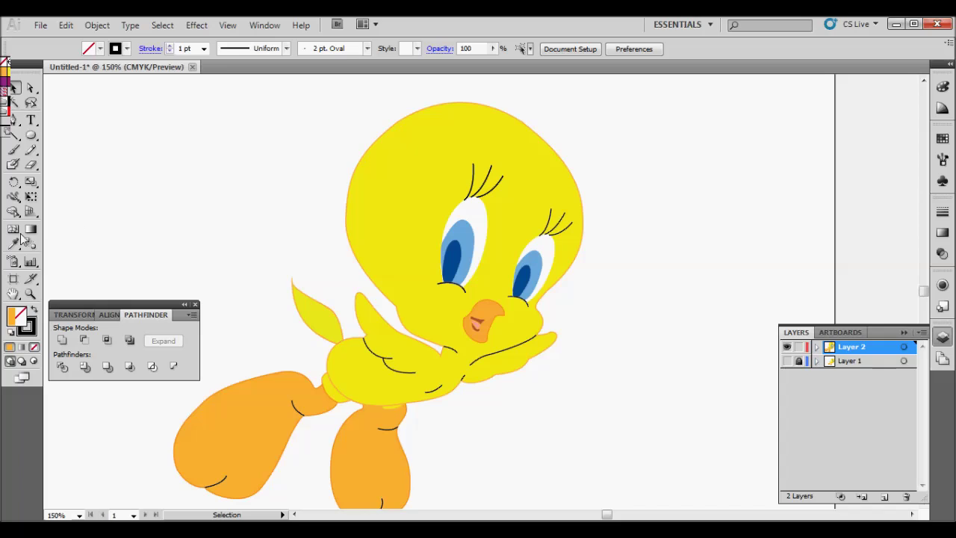
left_click(475, 366)
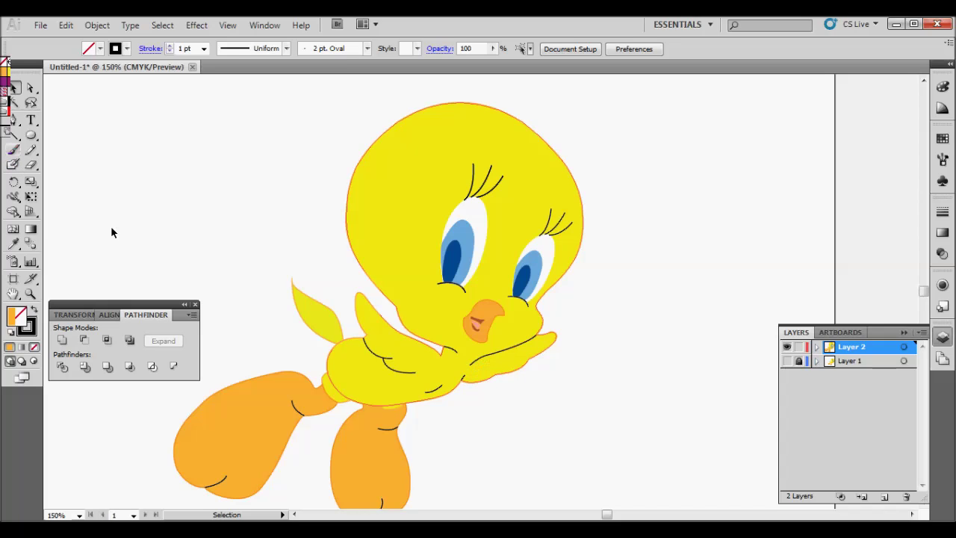
key("t")
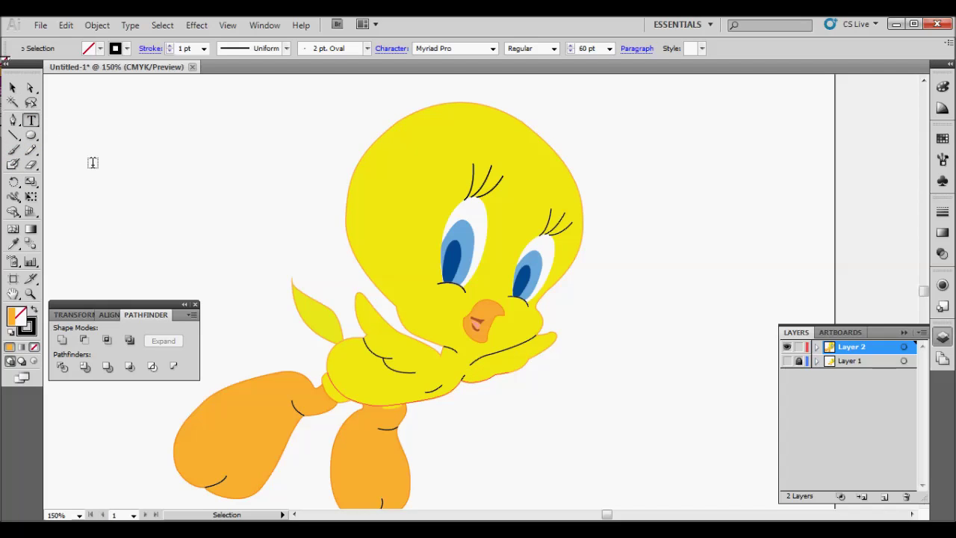
left_click(92, 162)
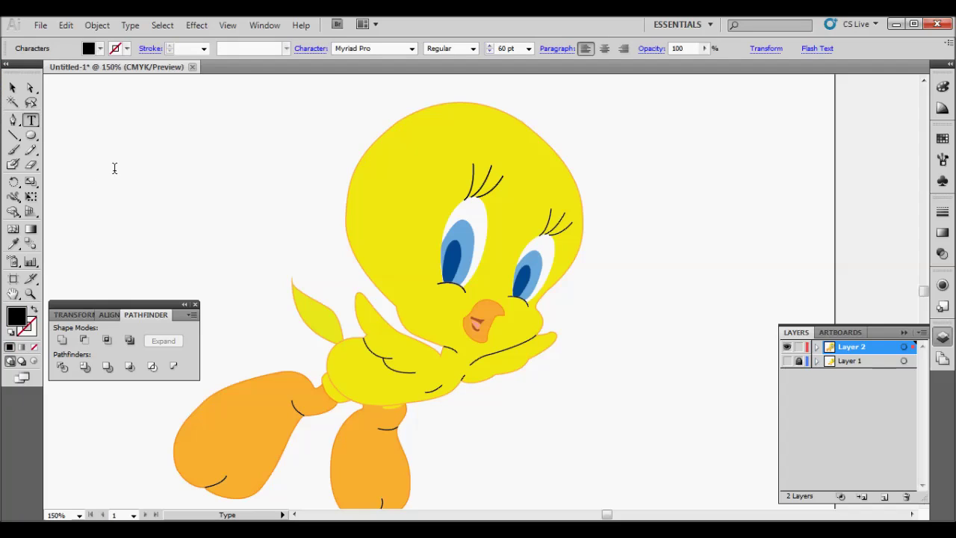
type("FOR")
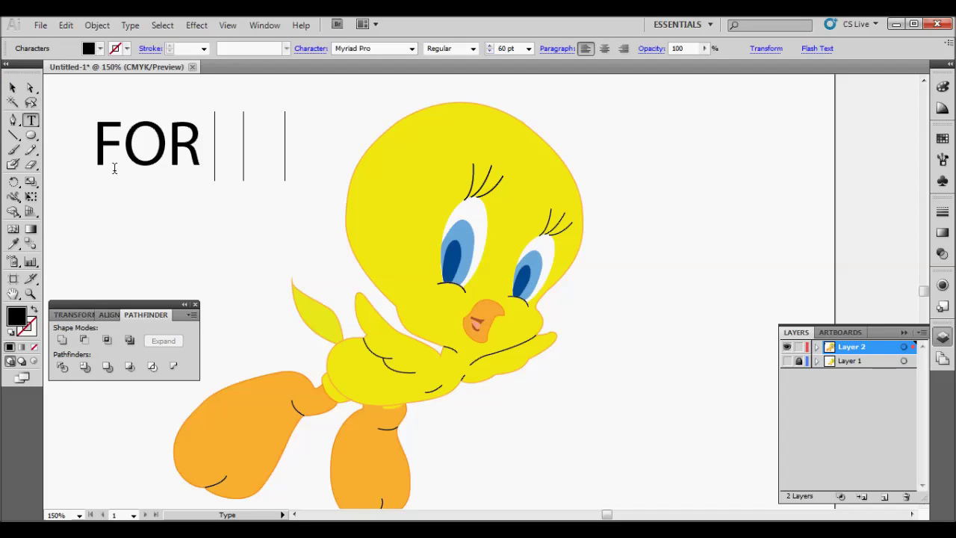
type("   O")
type(" L")
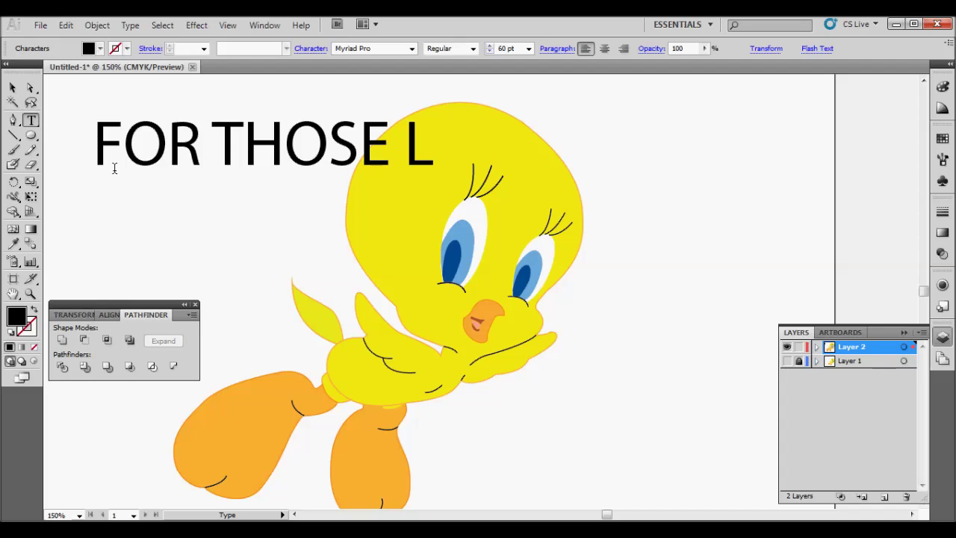
type("INE ")
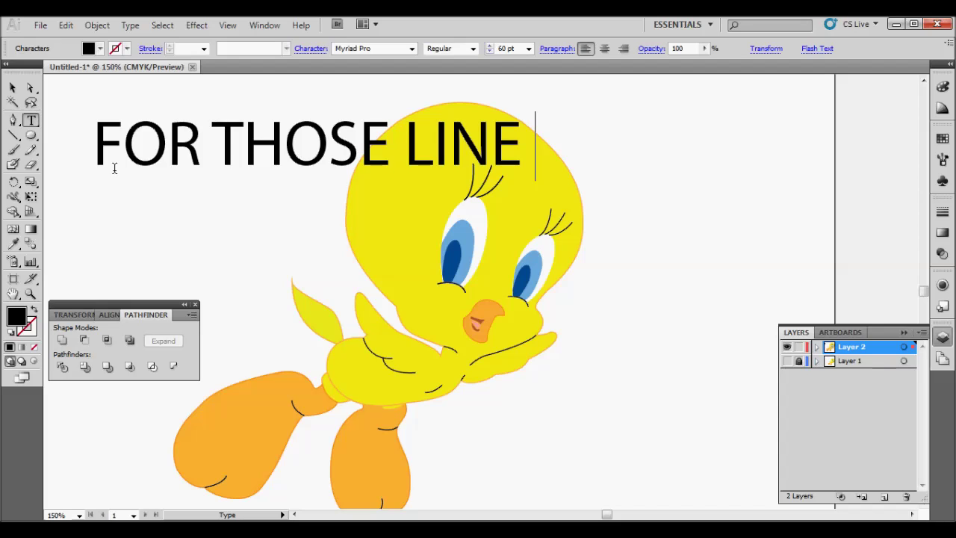
type("YOU")
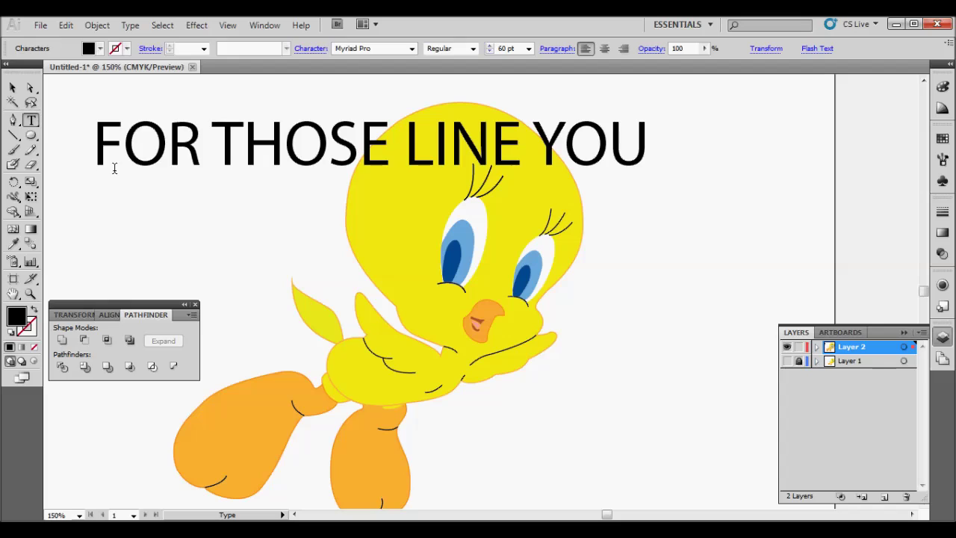
type(" CAN")
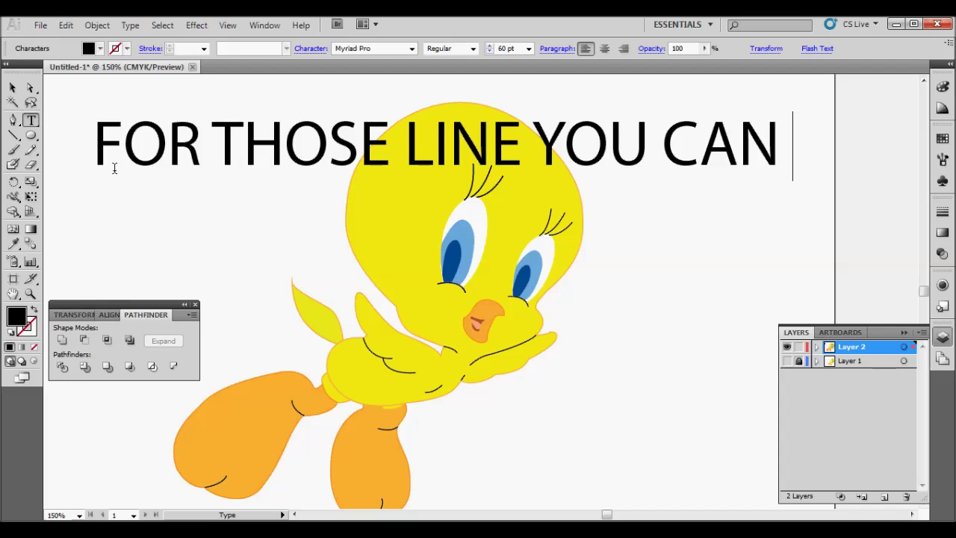
type("USE")
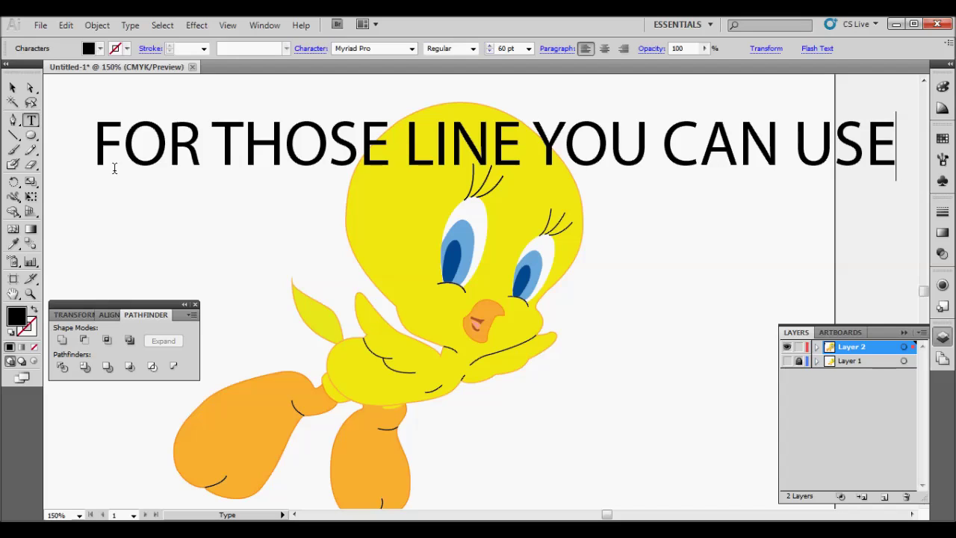
key("Return")
type("BR")
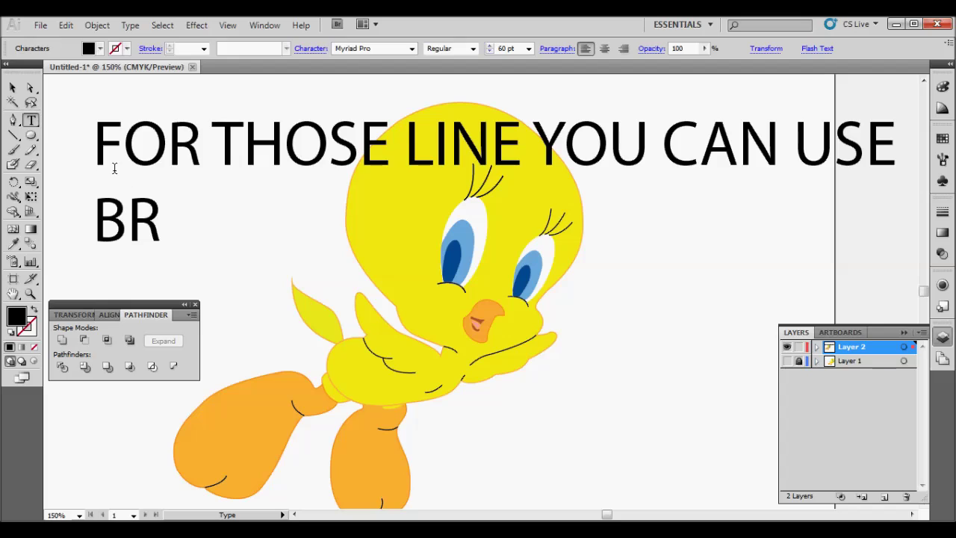
type("USH ")
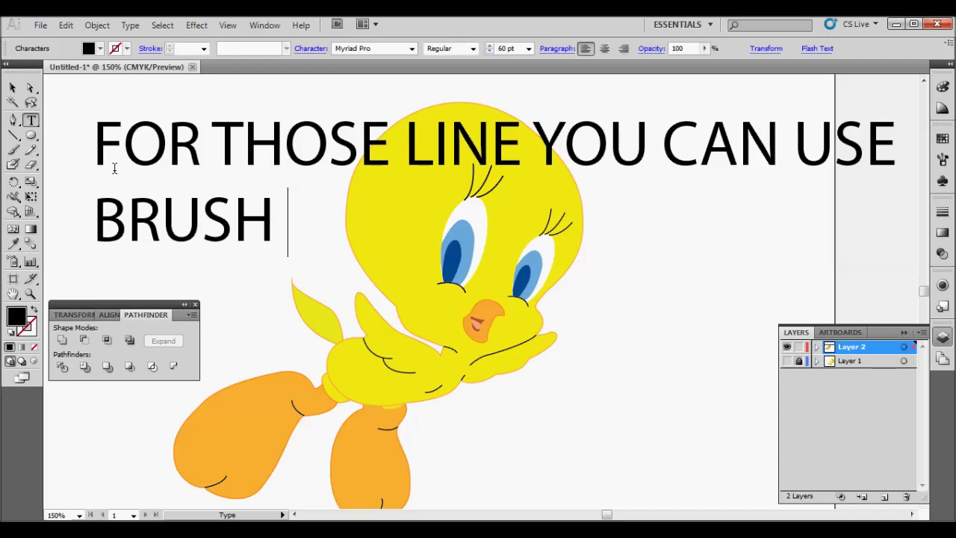
type("TOO")
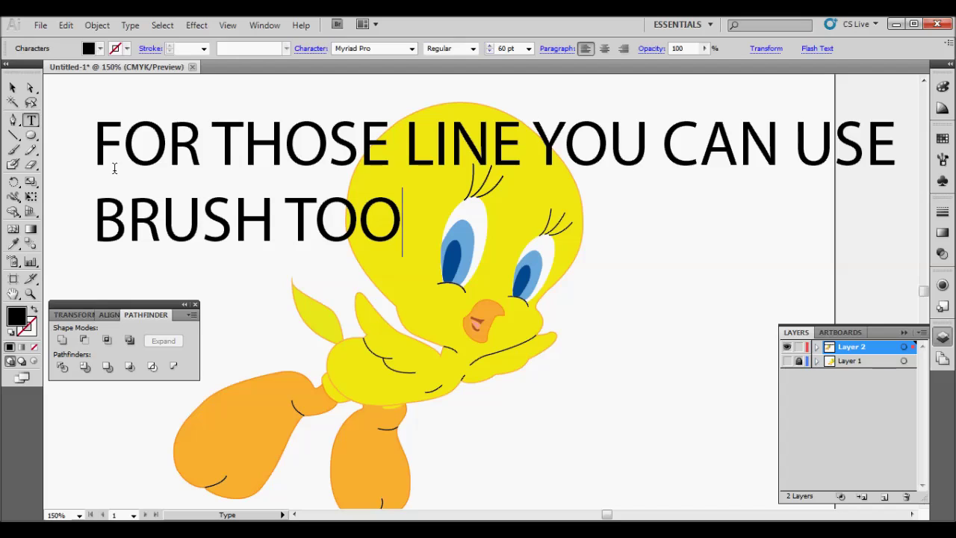
type("L")
left_click(13, 89)
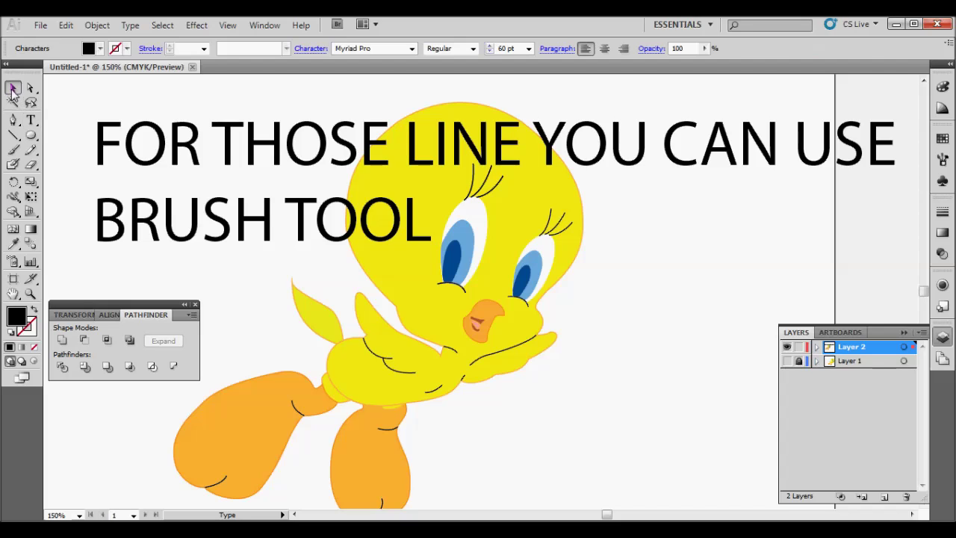
key("Delete")
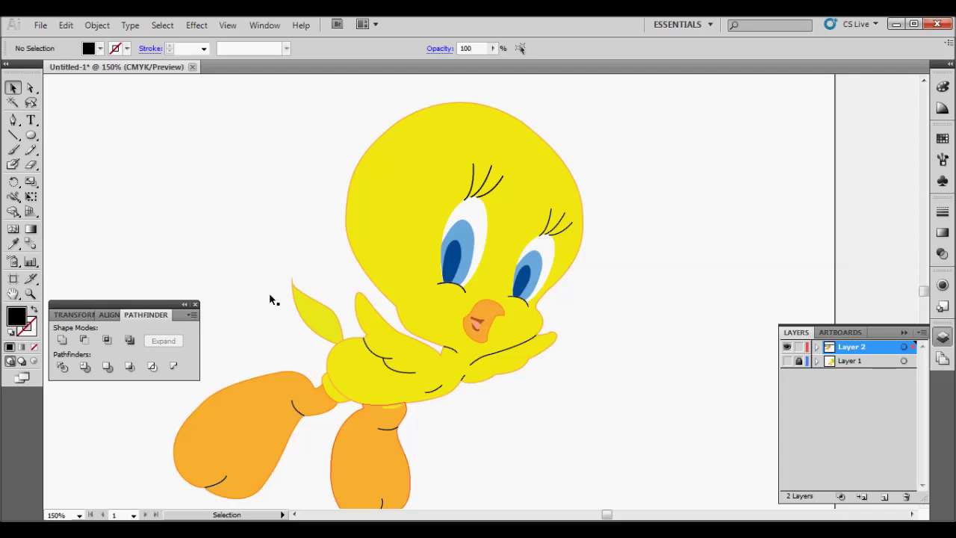
Step: Apply a charcoal brush to the chin line from the Brushes panel, then undo it
left_click(481, 361)
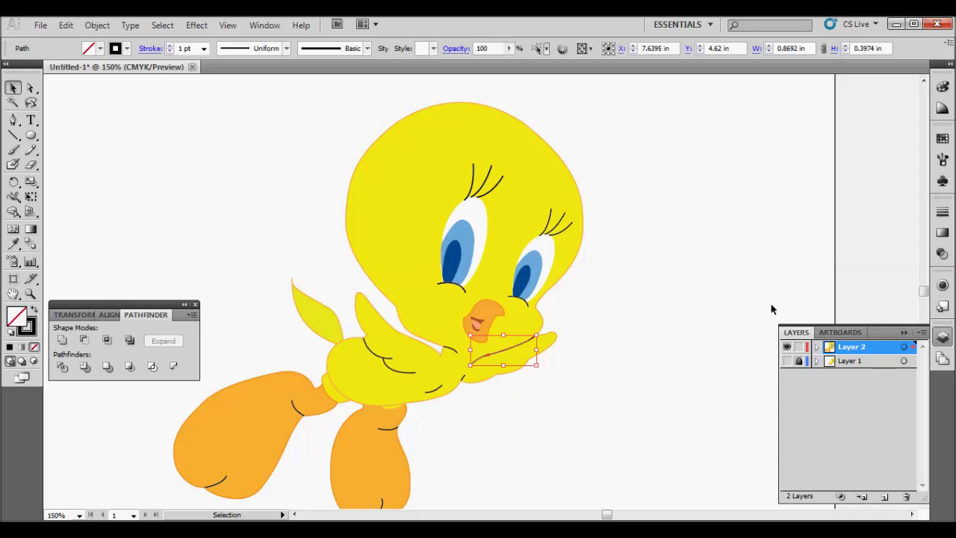
left_click(943, 160)
left_click(923, 203)
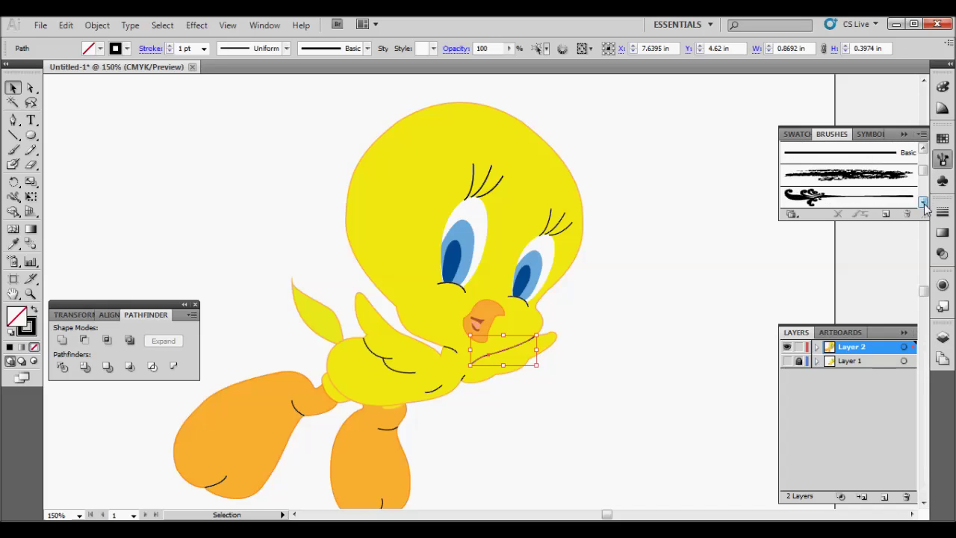
left_click(923, 202)
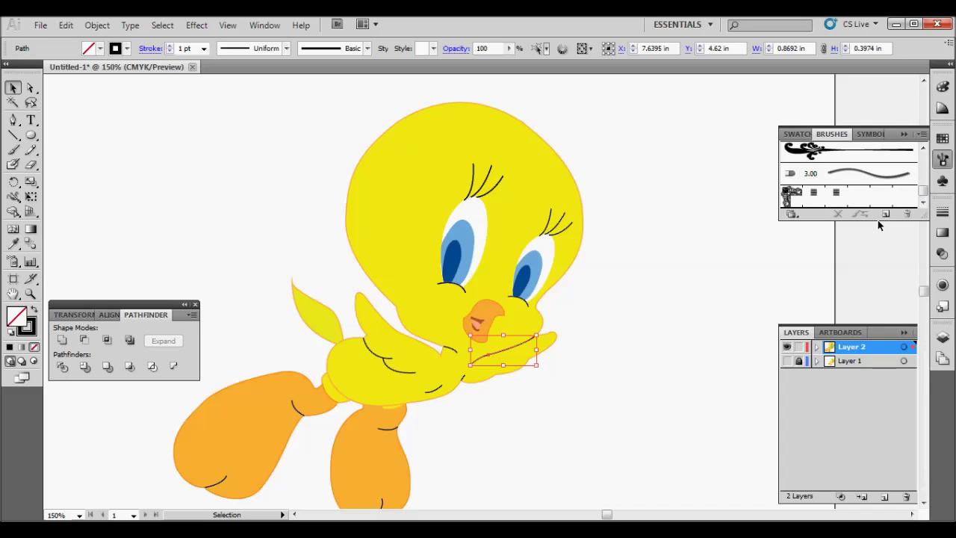
left_click_drag(923, 195, 926, 153)
left_click(858, 197)
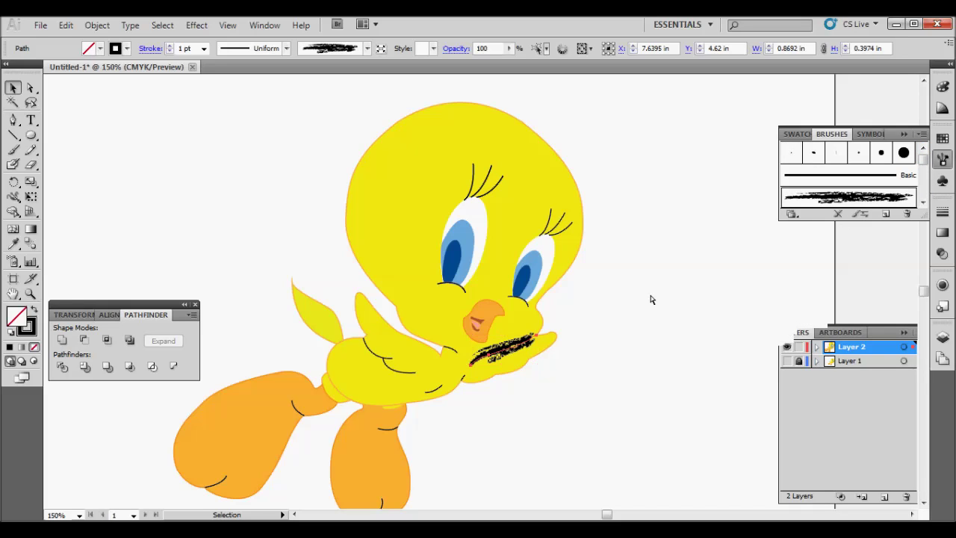
key("ctrl+z")
Step: Try the 3.00 tapered brush on the chin, revert to a thin black stroke, and zoom in
left_click(923, 202)
left_click(923, 202)
left_click(923, 202)
left_click(890, 179)
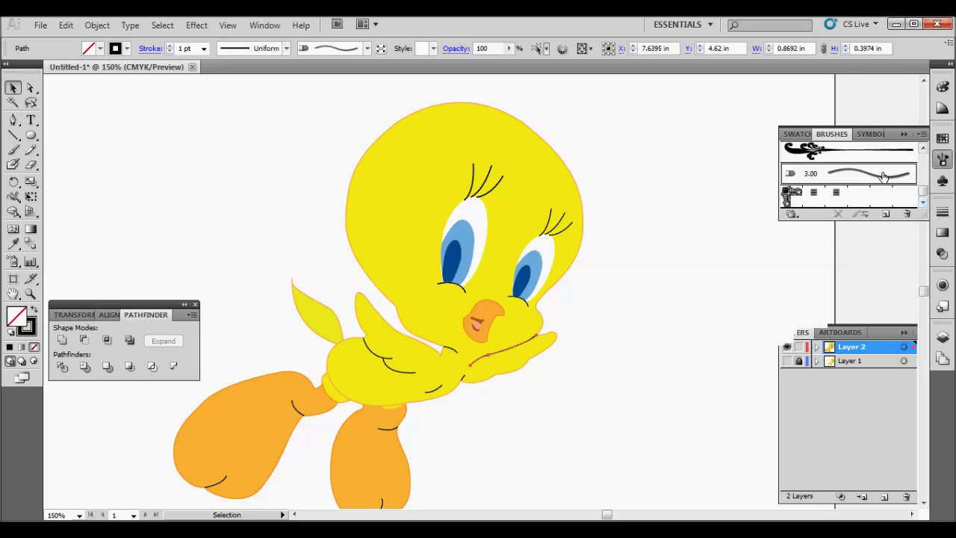
left_click(651, 317)
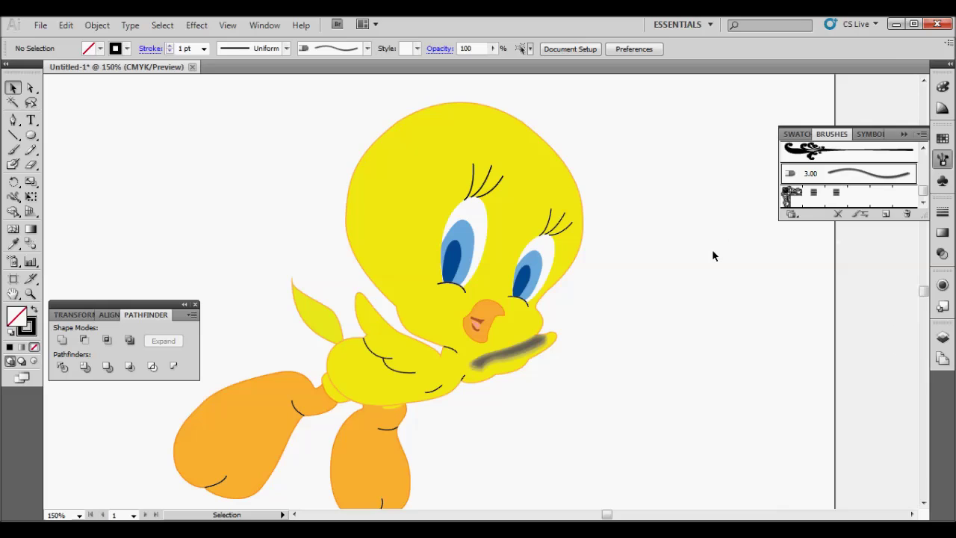
key("ctrl+z")
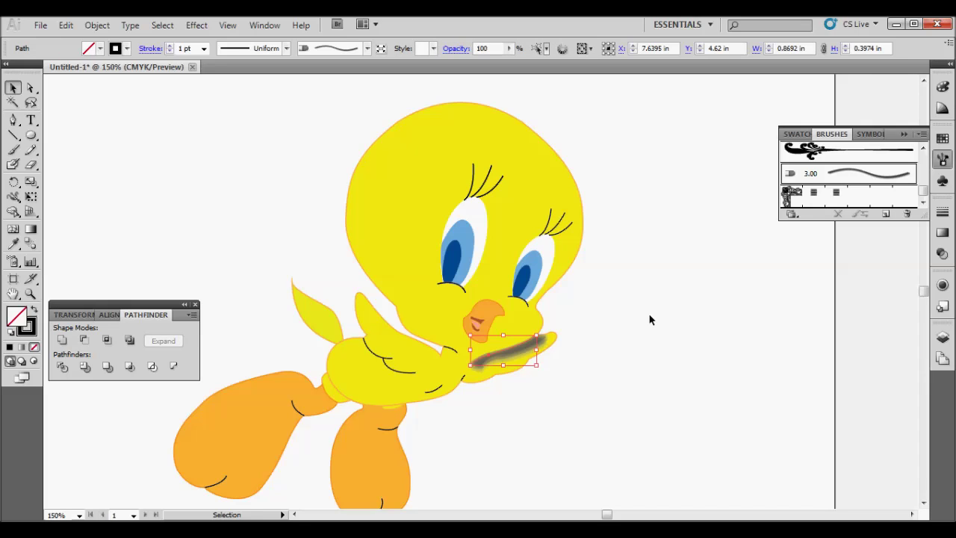
key("ctrl+z")
left_click(562, 369)
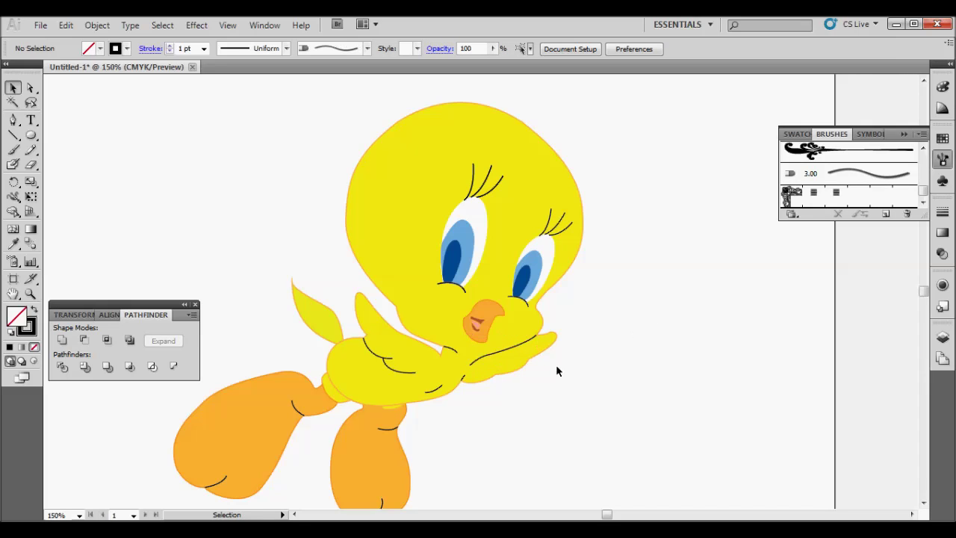
key("ctrl+plus")
key("ctrl+plus")
key("ctrl+plus")
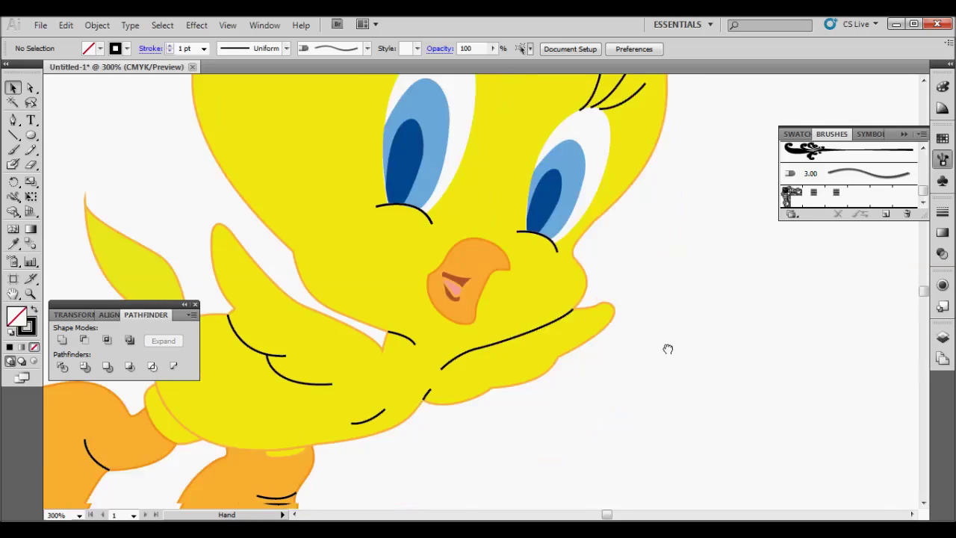
Step: Draw a long thin rectangle below the beak, to the right of Tweety's body
scroll(567, 299, "down", 3)
scroll(468, 258, "right", 1)
left_click(393, 236)
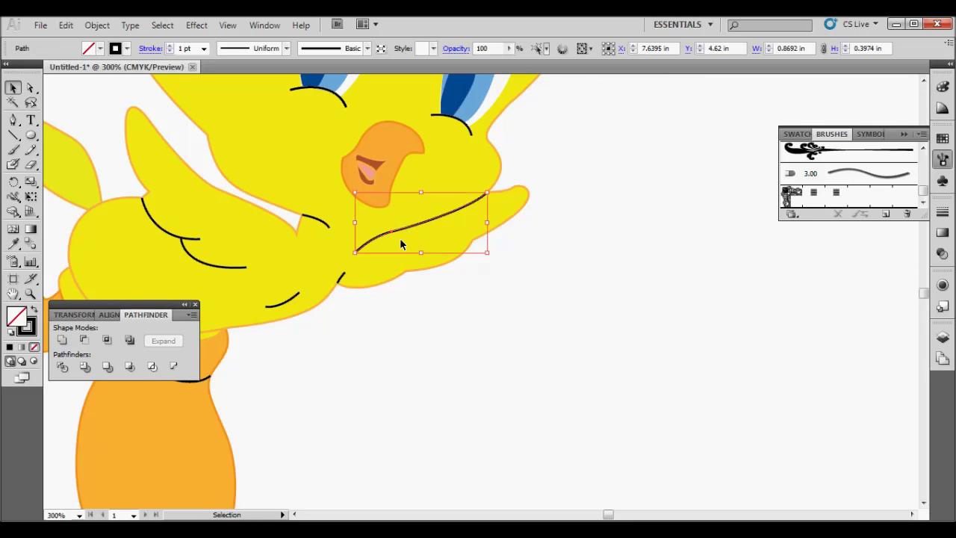
left_click(623, 315)
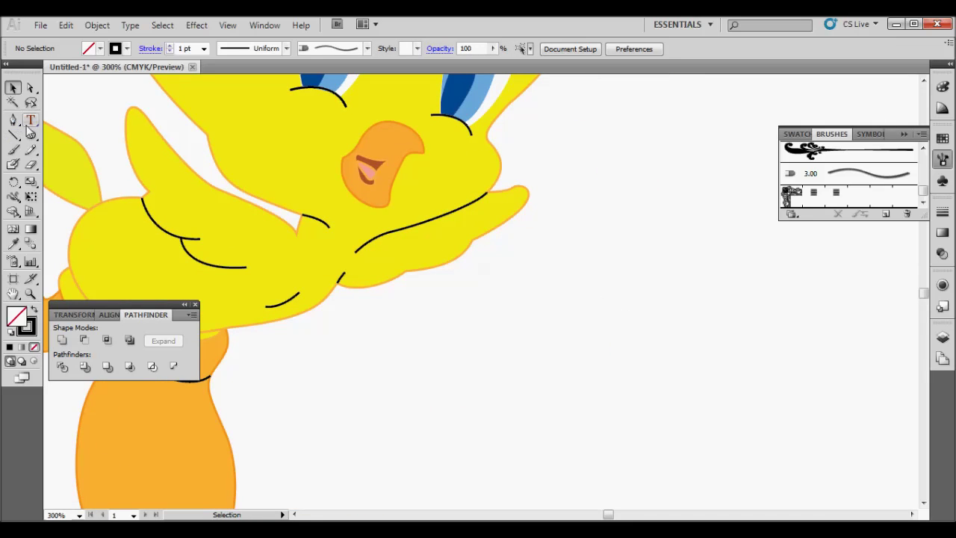
left_click_drag(30, 135, 56, 139)
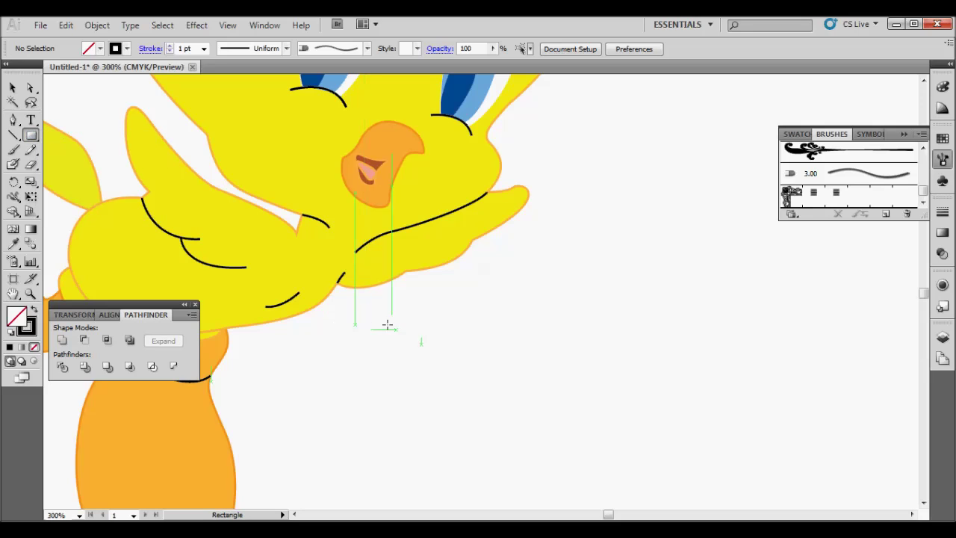
mouse_move(431, 346)
left_mouse_down()
mouse_move(668, 366)
mouse_move(677, 376)
left_mouse_up()
left_click_drag(30, 134, 36, 136)
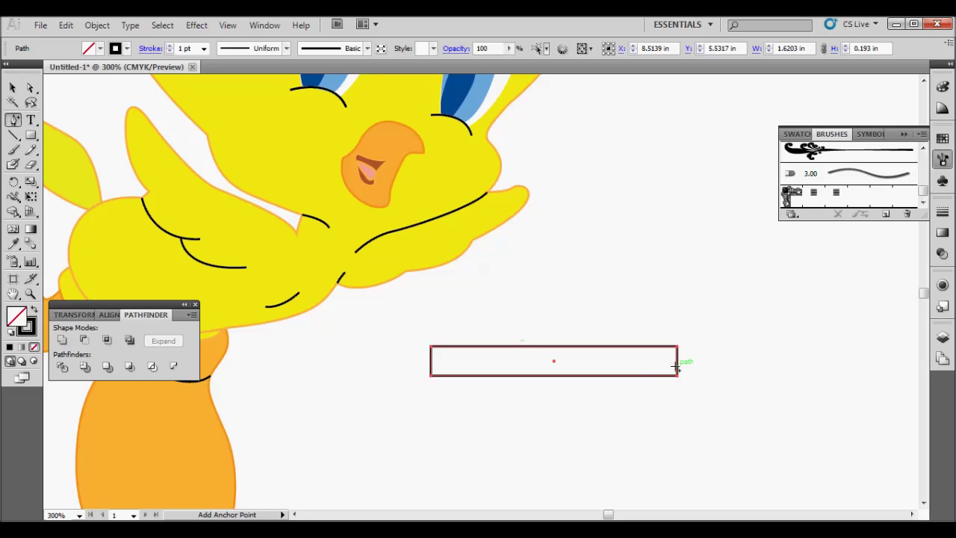
Step: Add an anchor on the rectangle's right edge, try deleting both right corners, then undo
left_click(676, 365)
left_click(31, 87)
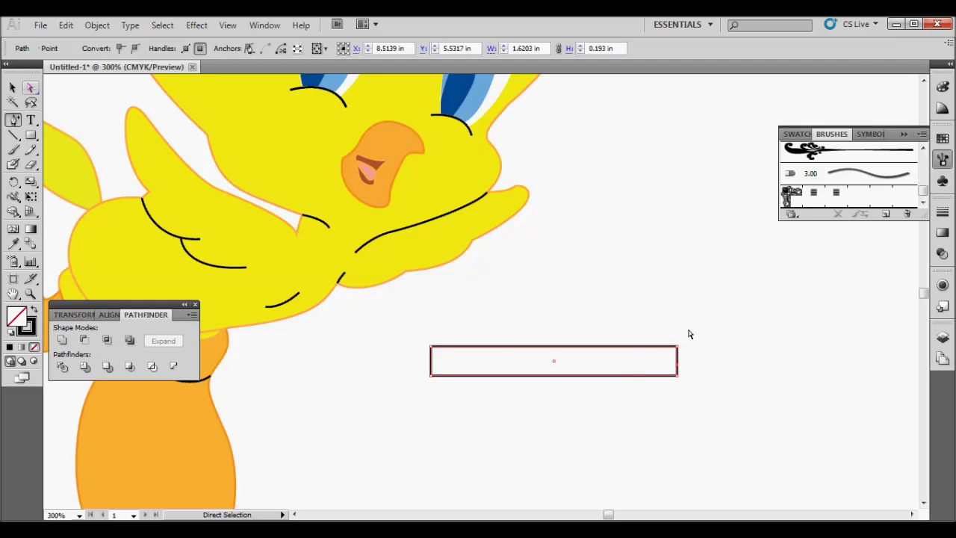
key("Delete")
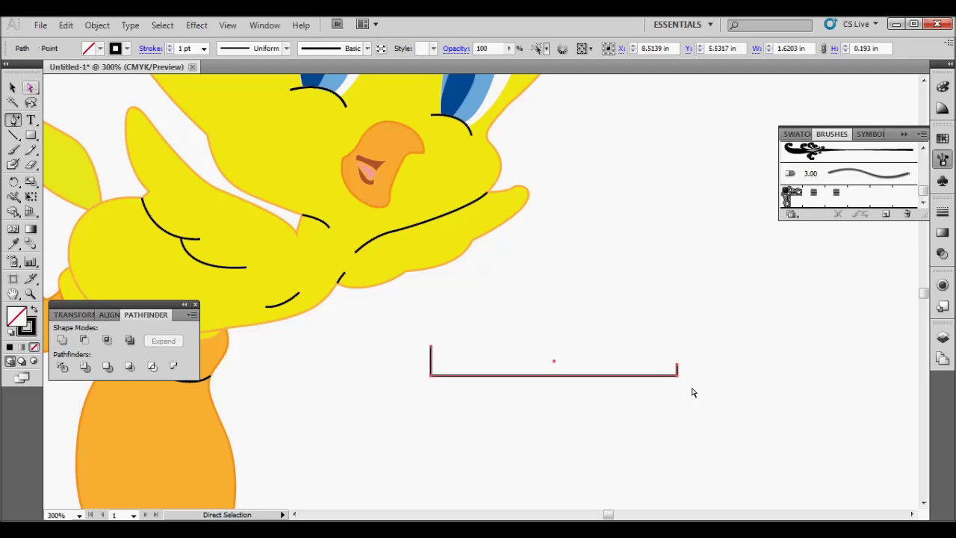
left_click_drag(692, 386, 669, 377)
key("Delete")
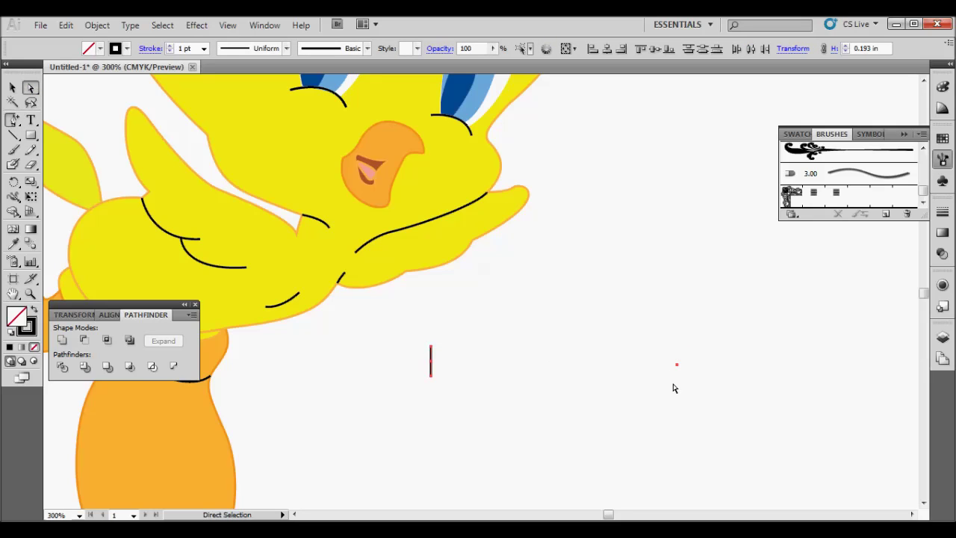
key("ctrl")
key("ctrl+z")
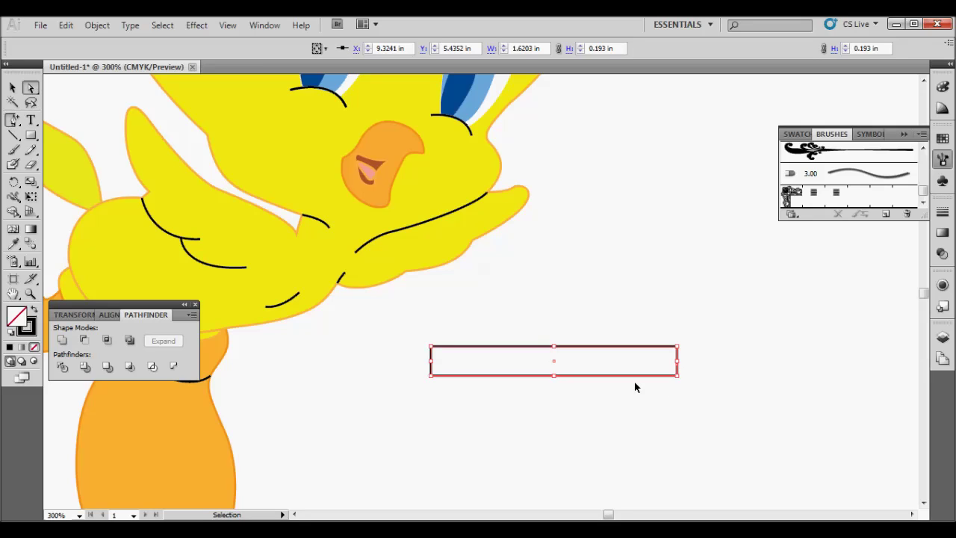
Step: Pull both right corners to the middle anchor so the rectangle tapers to a point
left_click_drag(13, 120, 39, 133)
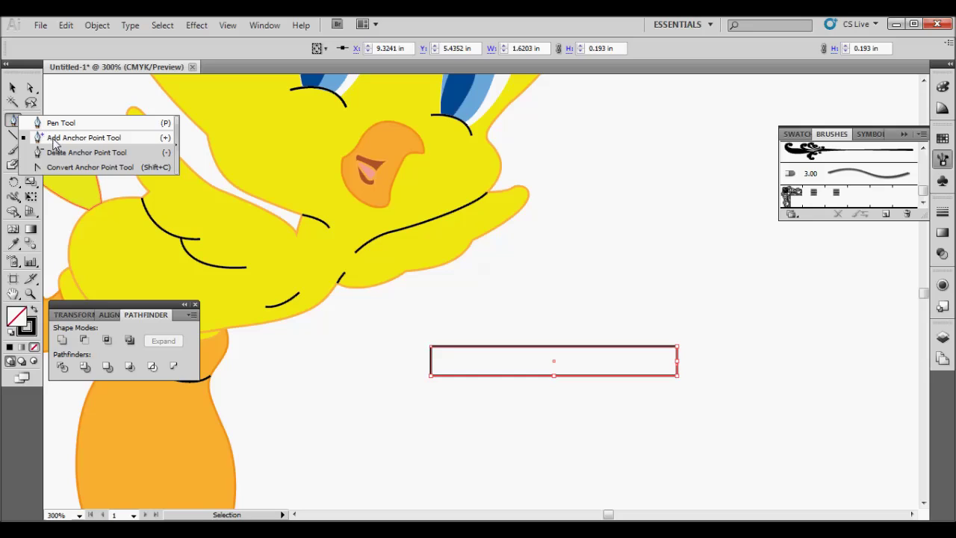
mouse_move(676, 347)
left_mouse_down()
mouse_move(677, 372)
mouse_move(677, 365)
left_mouse_up()
left_click(12, 87)
Step: Swap fill and stroke so the narrow triangle is filled solid black
left_click(472, 404)
left_click(457, 373)
left_click(34, 310)
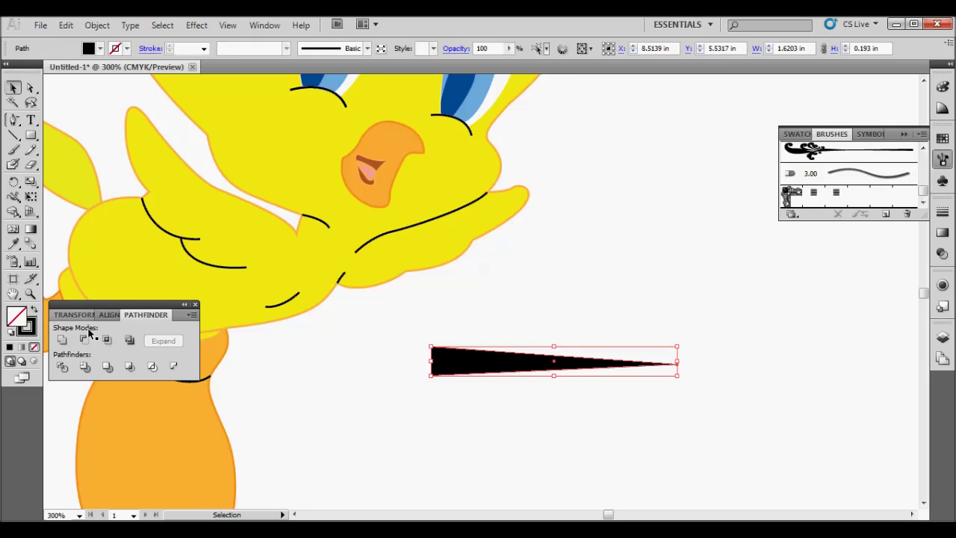
left_click(568, 436)
left_click(498, 371)
Step: Save the black triangle as a new Art Brush in the Brushes panel
left_click_drag(512, 369, 829, 186)
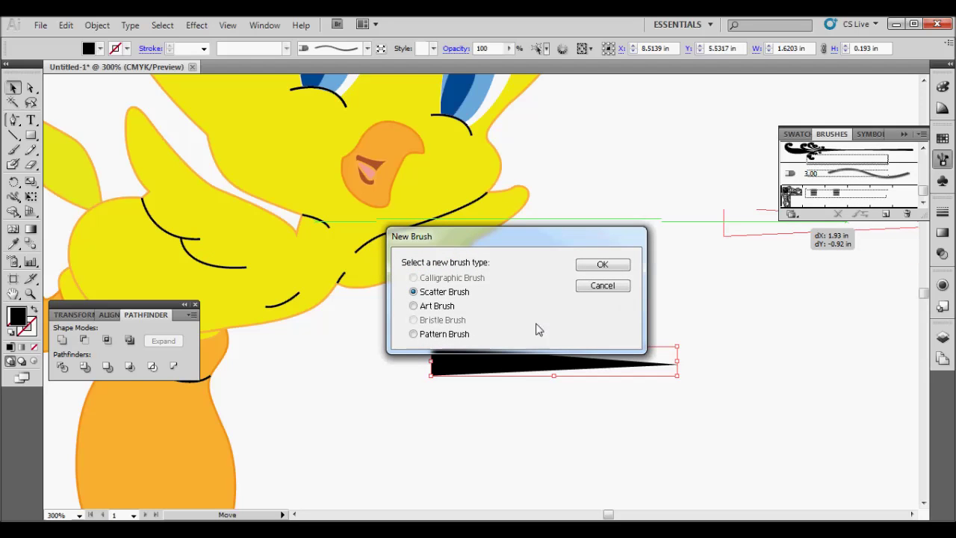
left_click(435, 306)
left_click(602, 267)
left_click(615, 109)
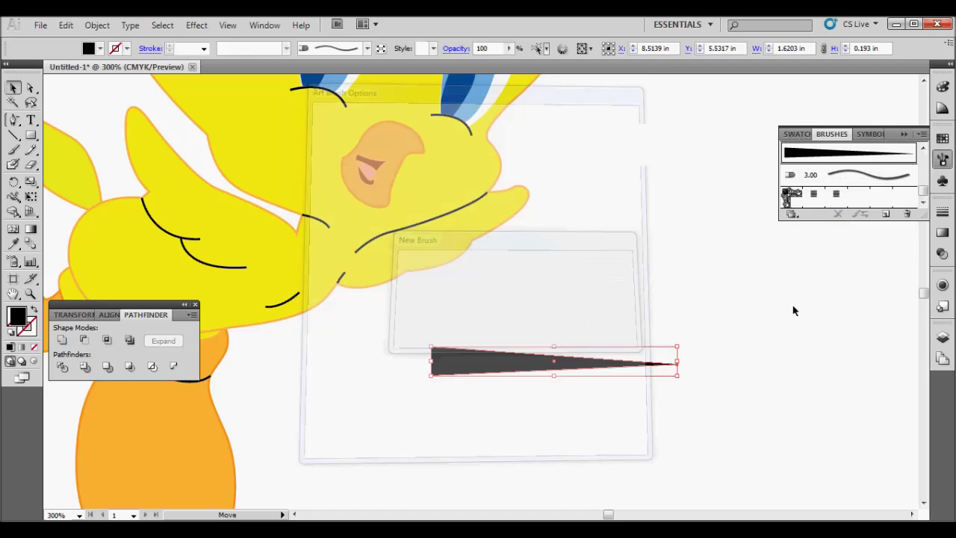
Step: Apply the new art brush to the curve under the beak at 0.25 pt
left_click(810, 332)
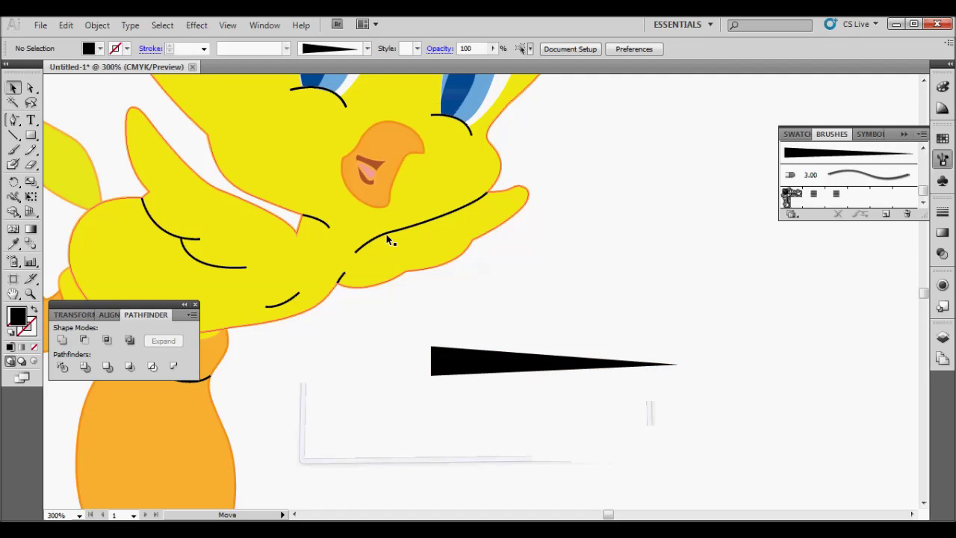
left_click(453, 251)
left_click(877, 159)
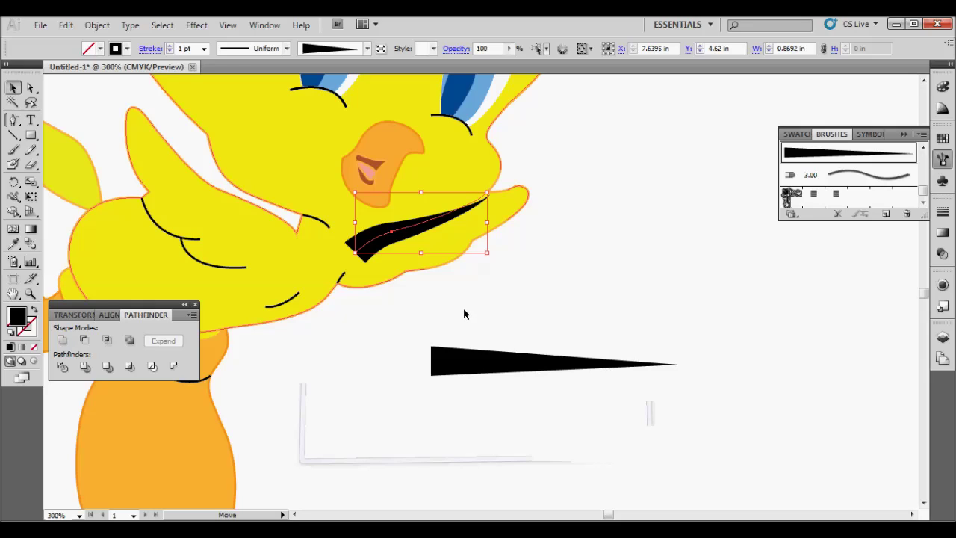
left_click(203, 48)
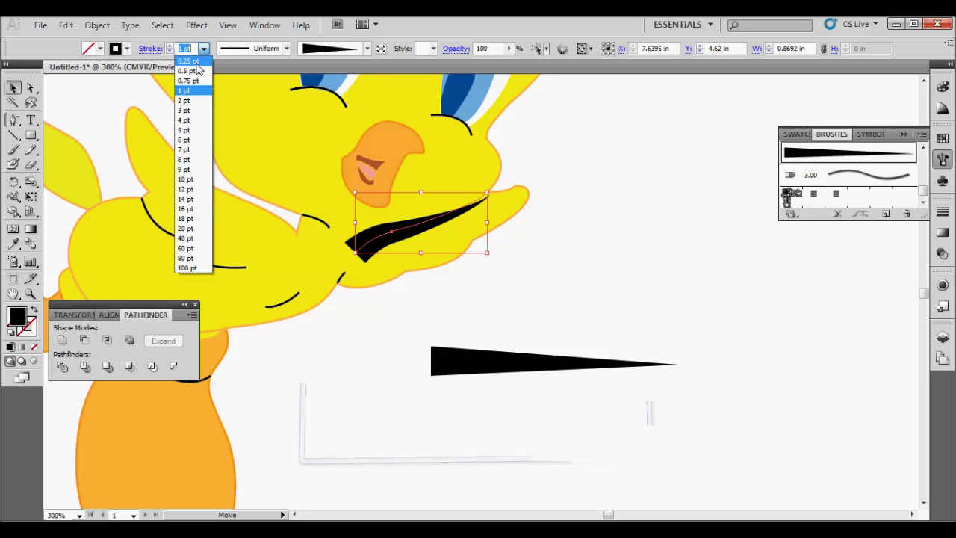
left_click(188, 60)
left_click(633, 290)
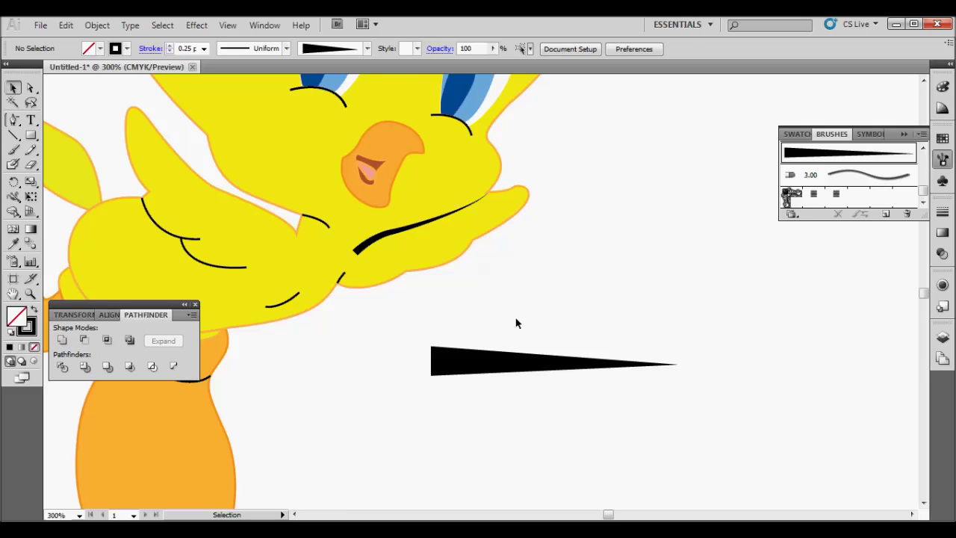
left_click(366, 248)
right_click(367, 248)
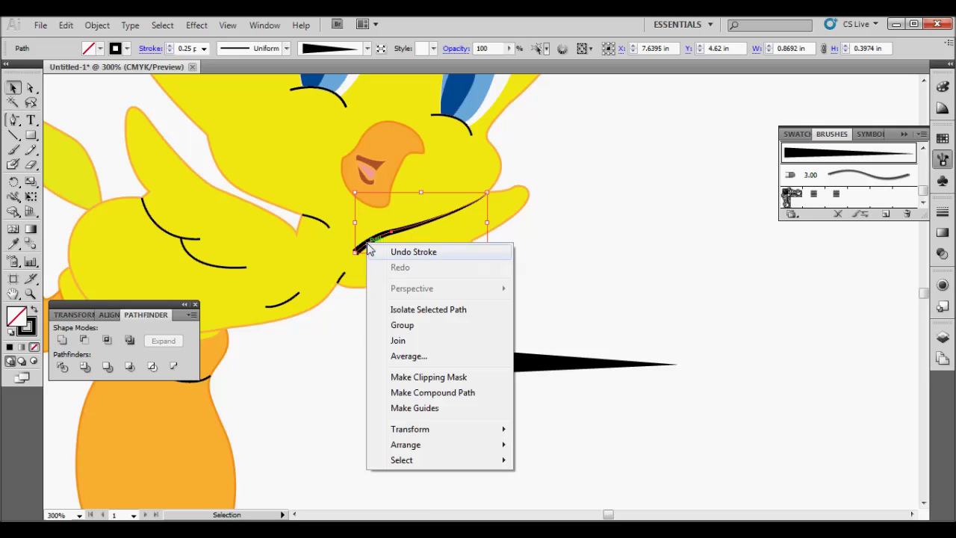
mouse_move(410, 428)
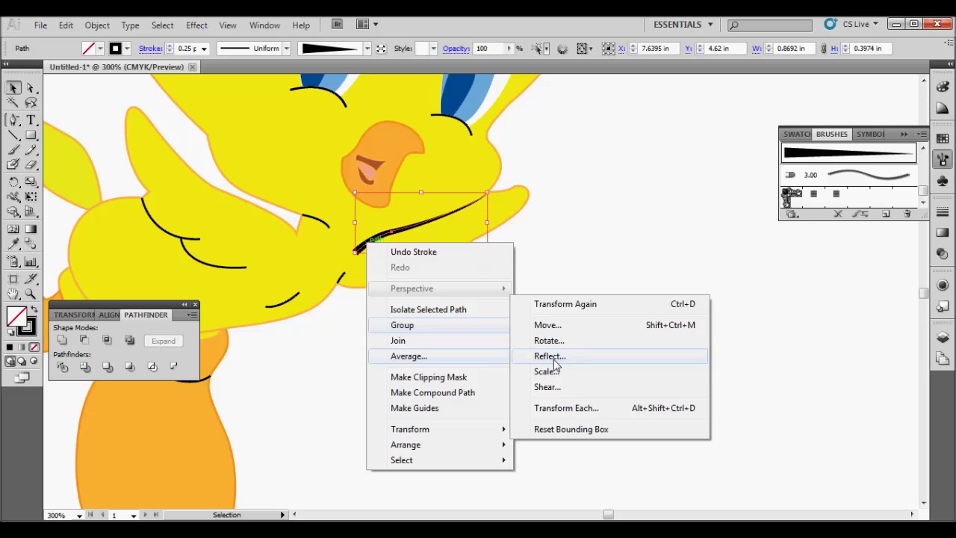
Step: Reflect the brushed chin curve
left_click(549, 356)
left_click(533, 232)
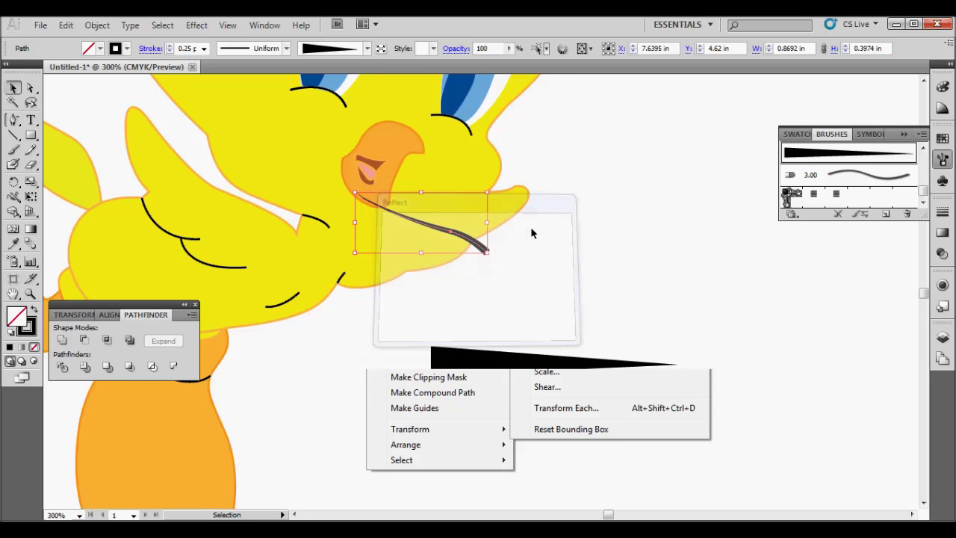
left_click(605, 263)
Step: Fill the triangle solid black and rotate it 180° so its tip points left
left_click(536, 371)
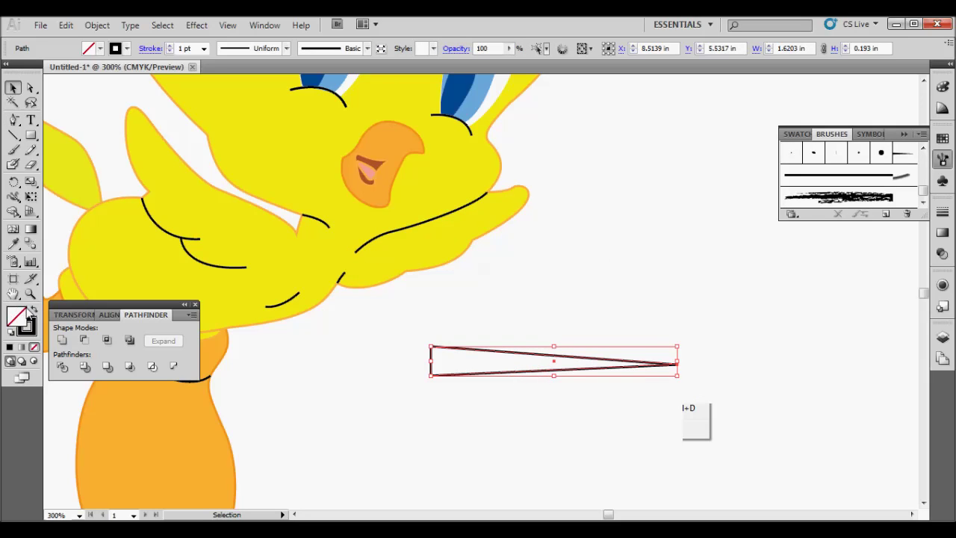
left_click(33, 309)
left_click_drag(502, 366, 542, 360)
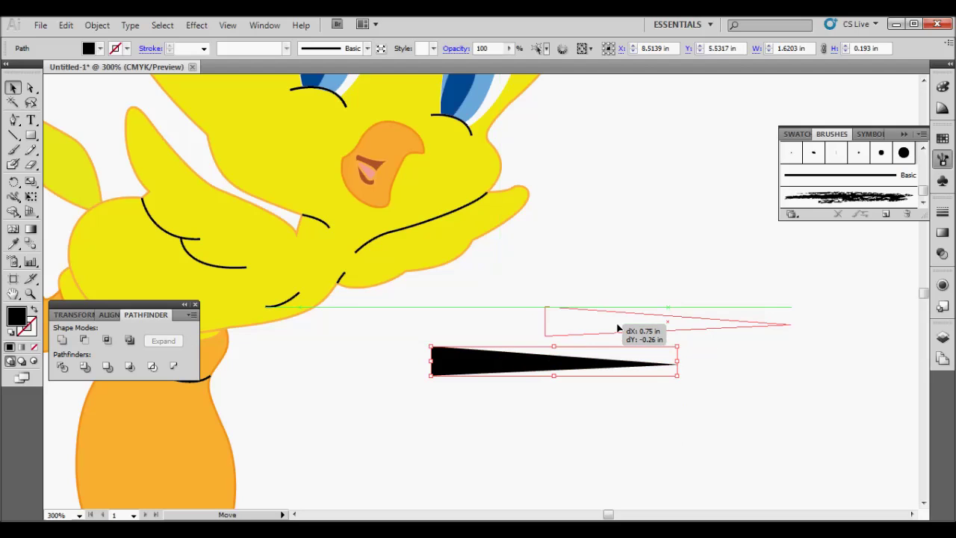
left_click_drag(720, 379, 338, 351)
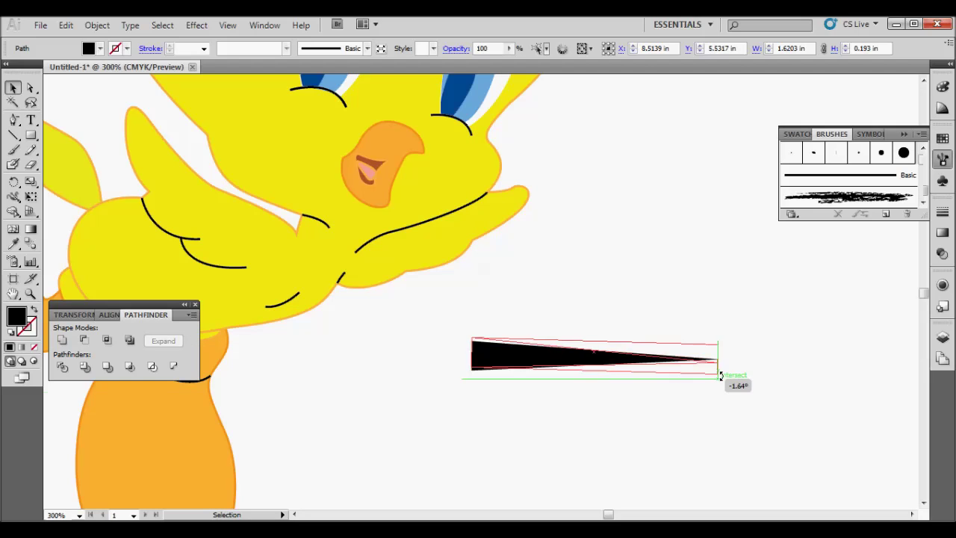
Step: Save the flipped triangle as a second Art Brush
left_click_drag(633, 359, 816, 208)
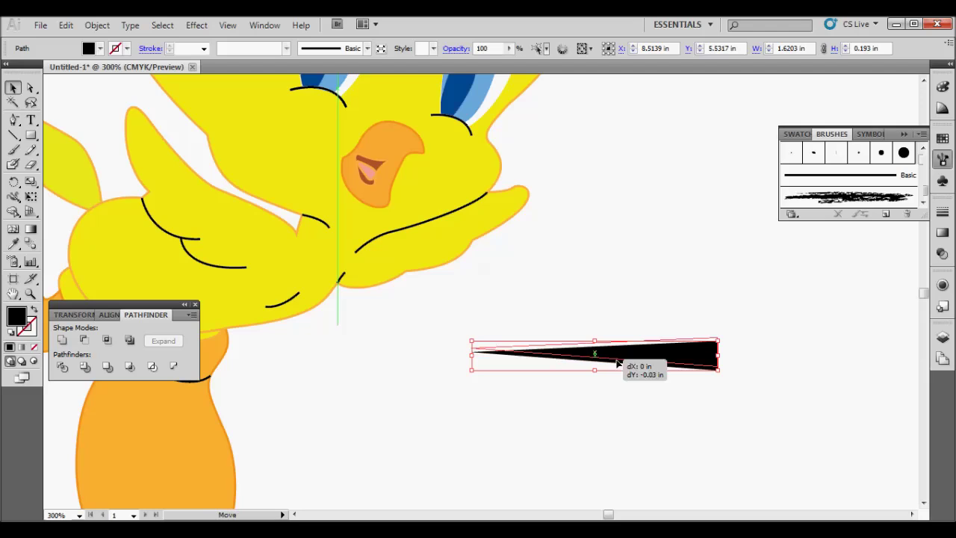
left_click(412, 306)
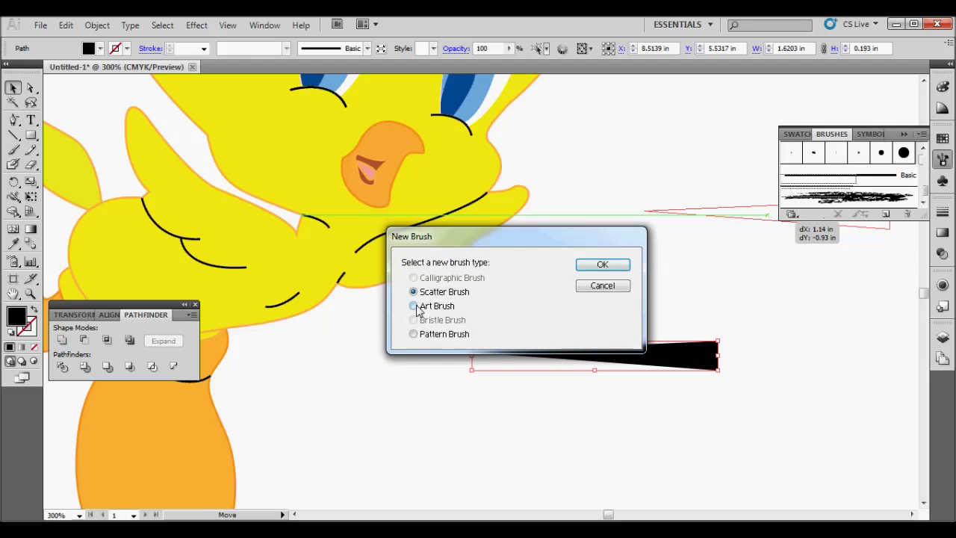
left_click(601, 265)
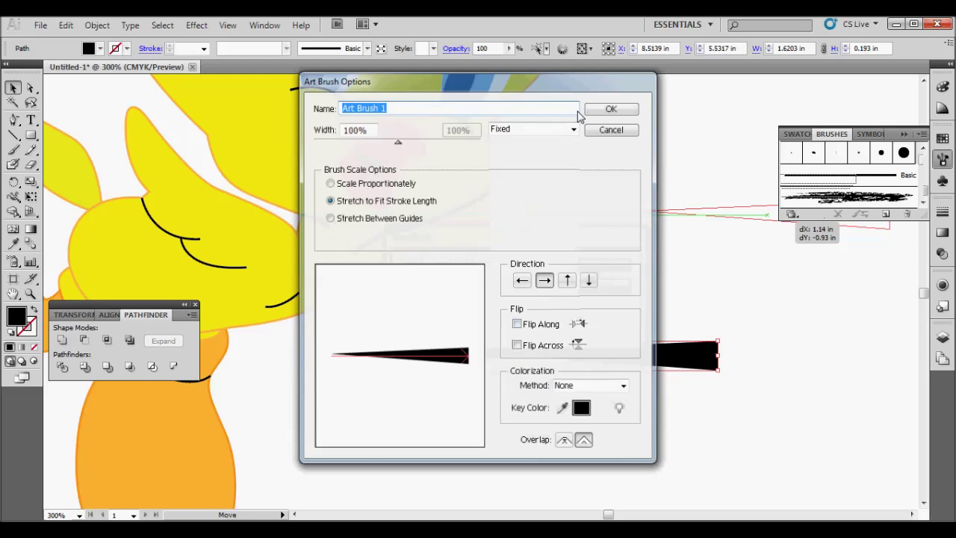
left_click(611, 109)
left_click(553, 273)
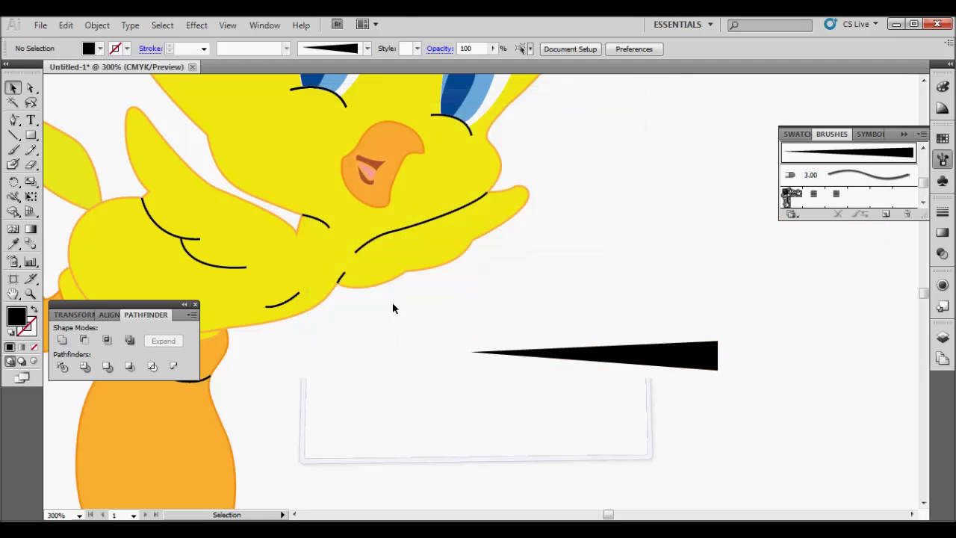
Step: Apply the flipped wedge brush to the chin curve at 0.25 pt
left_click(379, 239)
left_click(847, 152)
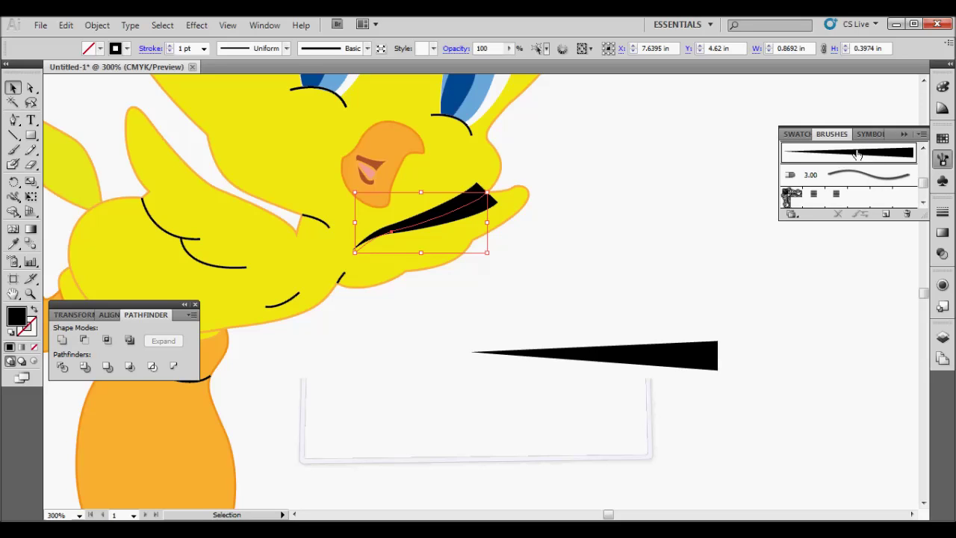
left_click(203, 48)
left_click(190, 60)
left_click(580, 242)
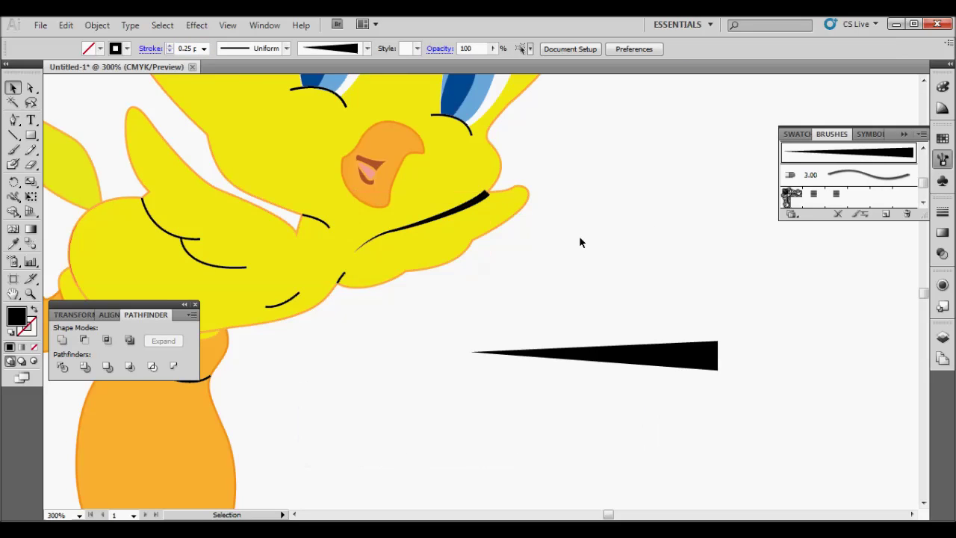
left_click(452, 217)
Step: Reduce the chin curve's stroke weight to 0.1 pt and zoom in to check it
left_click(184, 50)
left_click(186, 49)
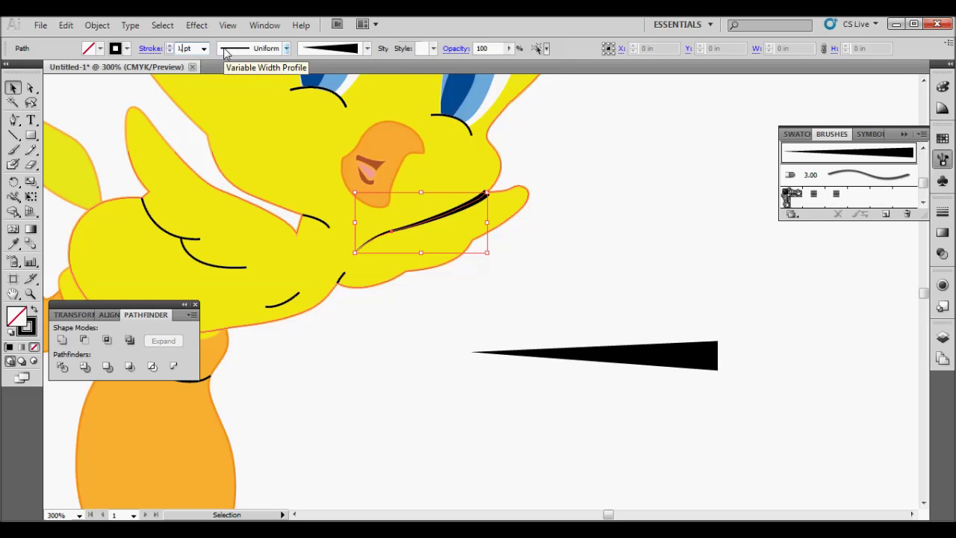
type("10")
key("Return")
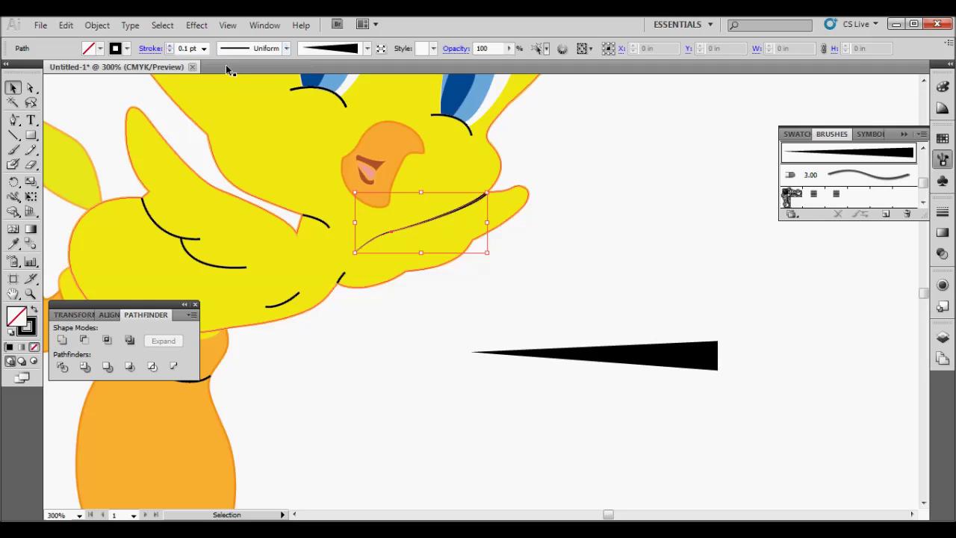
left_click(565, 243)
left_click(454, 211)
left_click(551, 248)
key("ctrl+equal")
key("ctrl+equal")
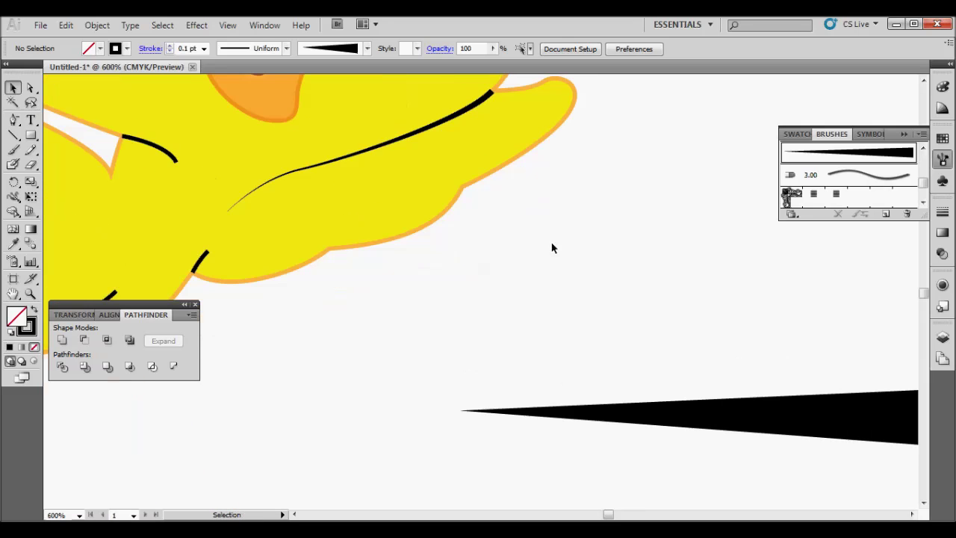
Step: Set the chin curve's stroke colour to orange
left_click_drag(500, 220, 542, 329)
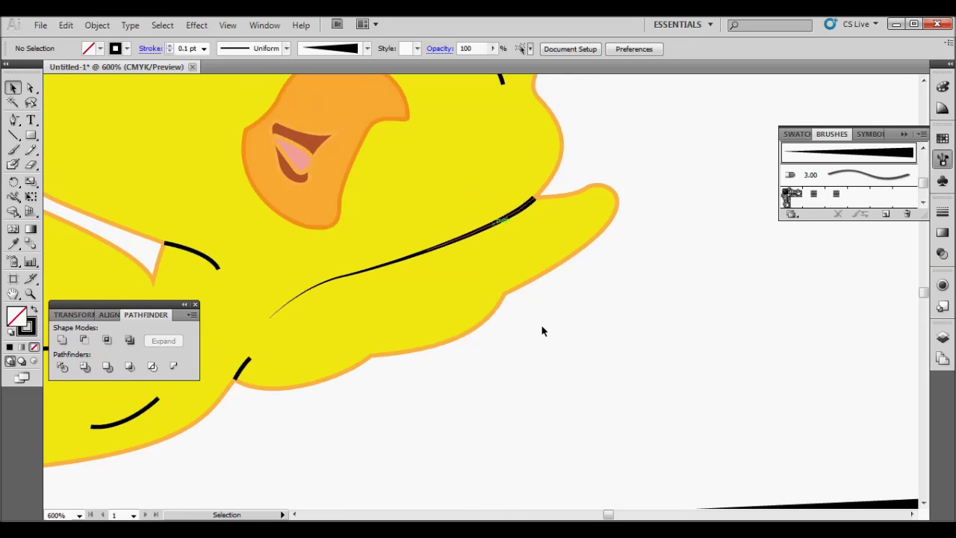
left_click(501, 227)
left_click(116, 48)
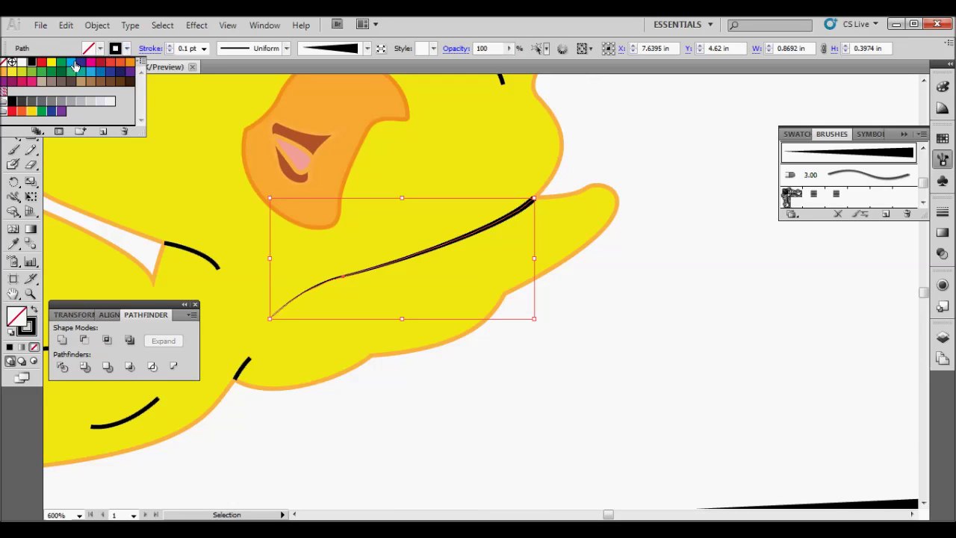
left_click(5, 73)
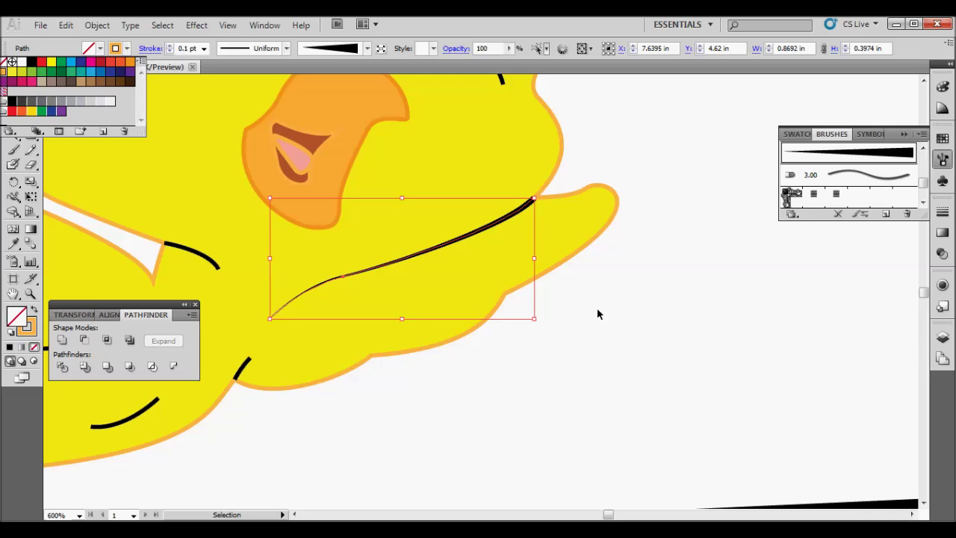
left_click(612, 334)
Step: Expand the brush stroke's appearance into a filled shape with Object > Expand Appearance
left_click(509, 222)
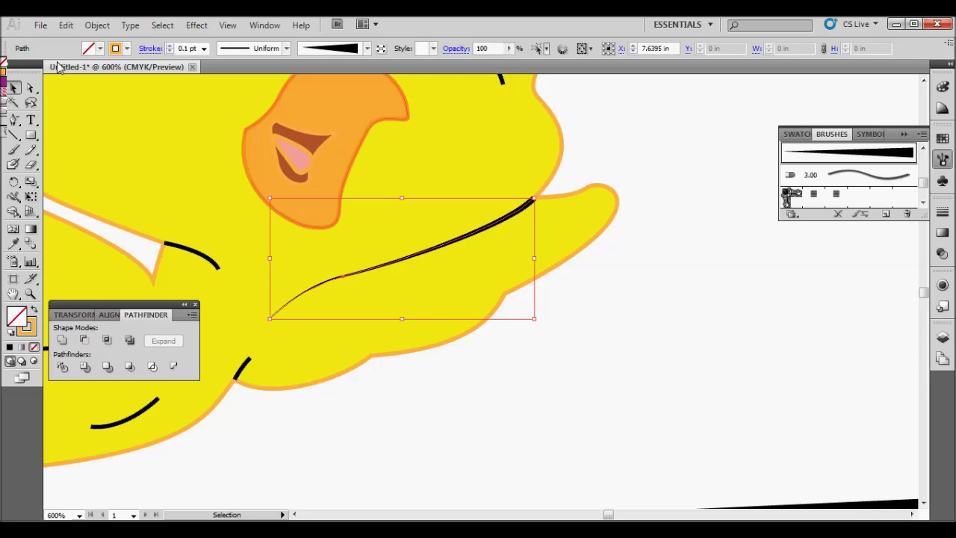
left_click(99, 49)
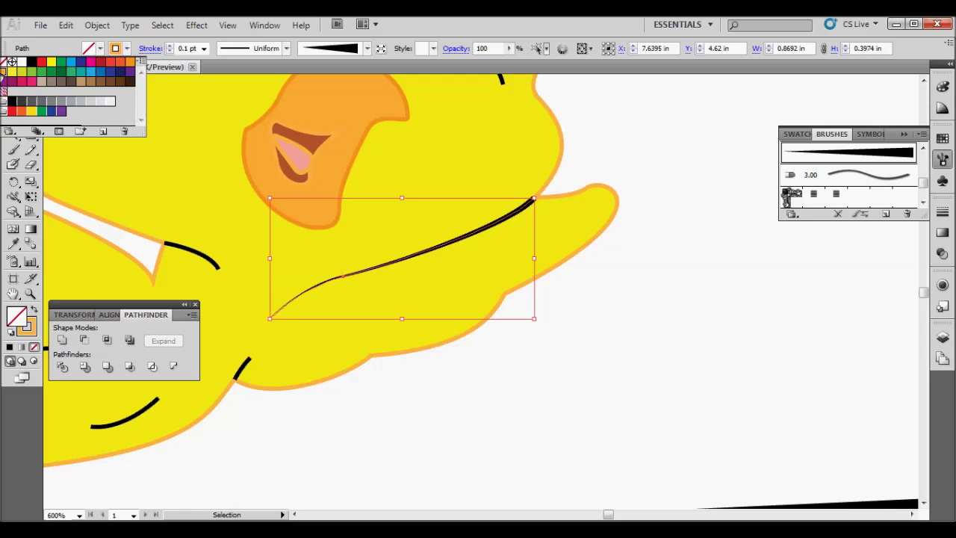
right_click(476, 233)
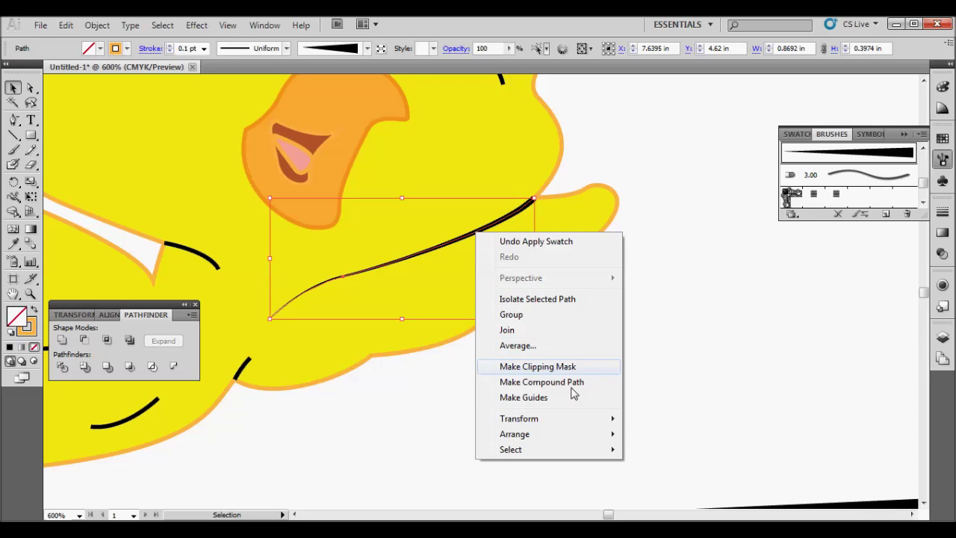
mouse_move(519, 418)
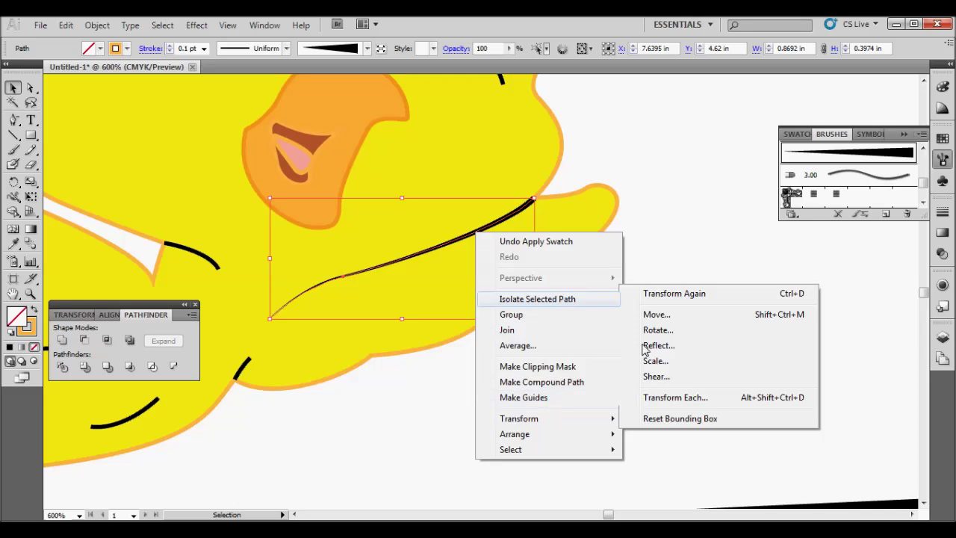
left_click(695, 251)
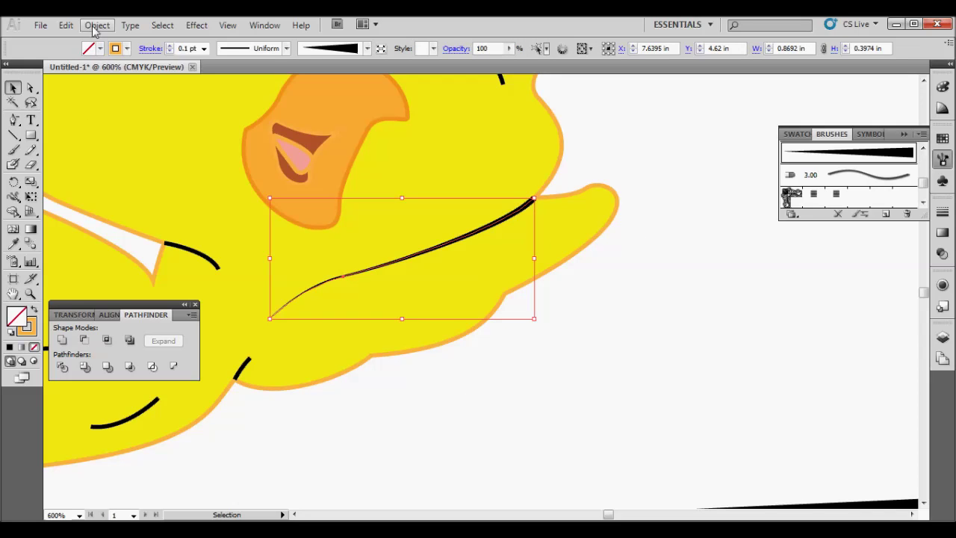
left_click(98, 25)
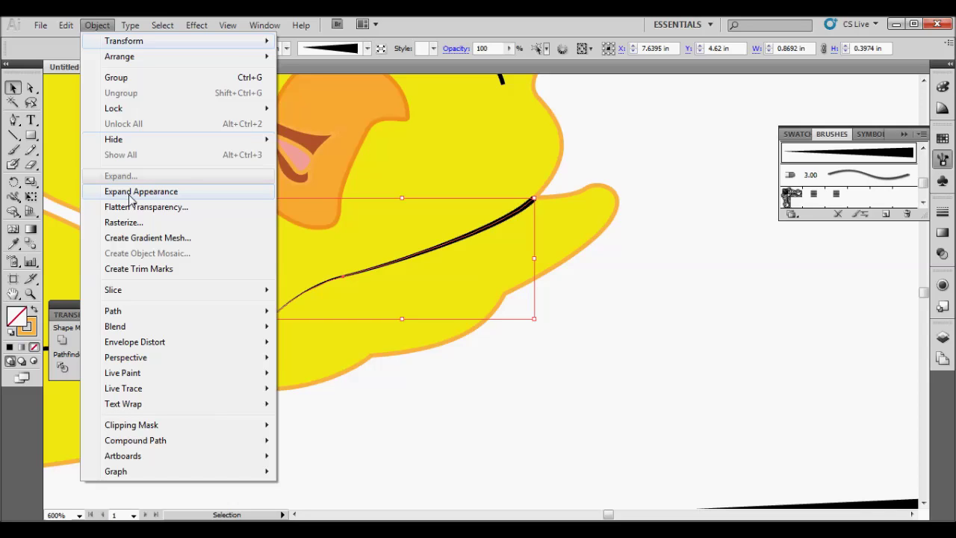
left_click(131, 193)
Step: Fill the expanded chin shape with orange and deselect it
left_click(612, 348)
left_click(451, 247)
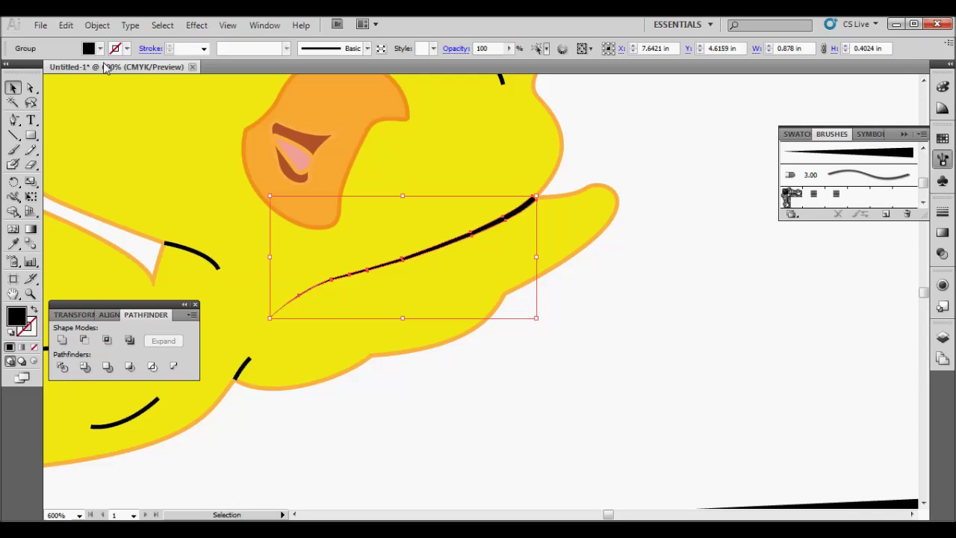
left_click(89, 49)
left_click(5, 75)
left_click(602, 414)
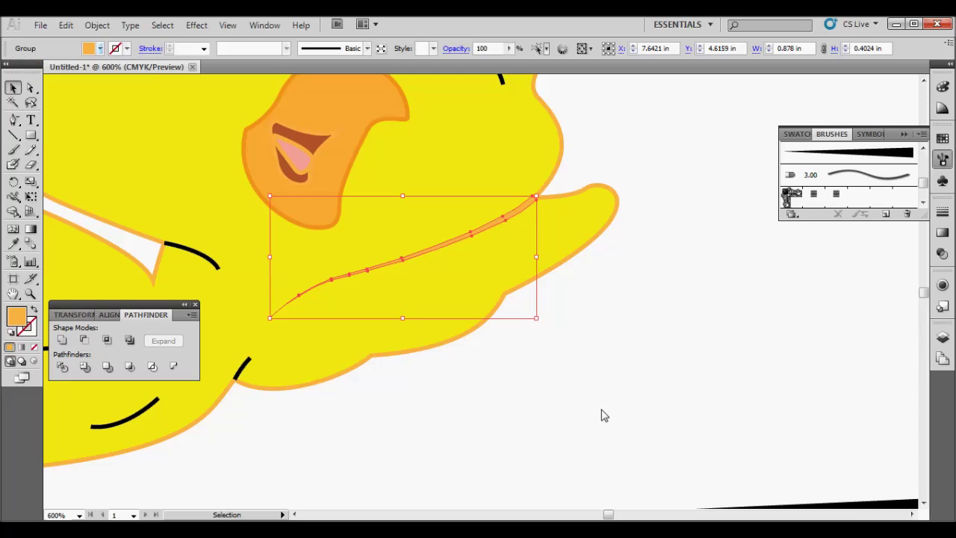
left_click(590, 403)
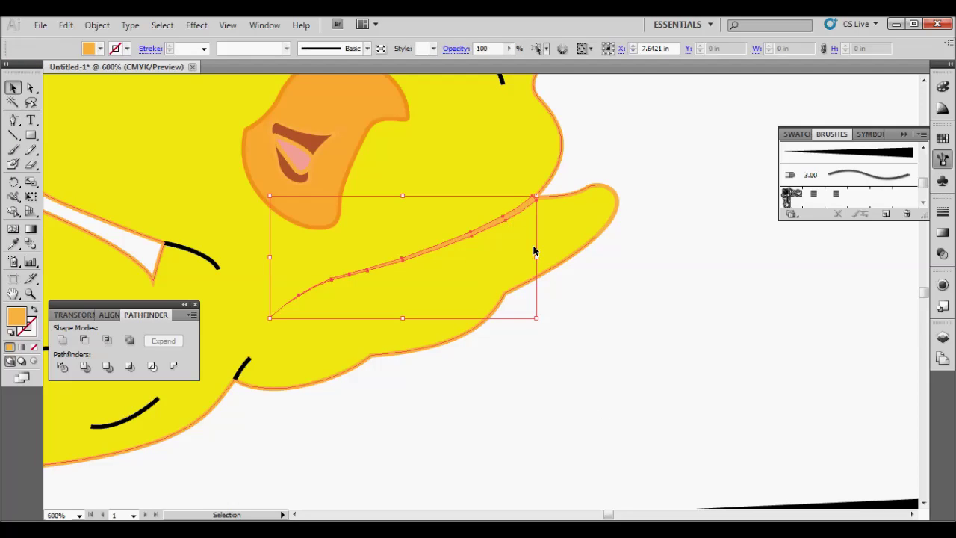
left_click(31, 121)
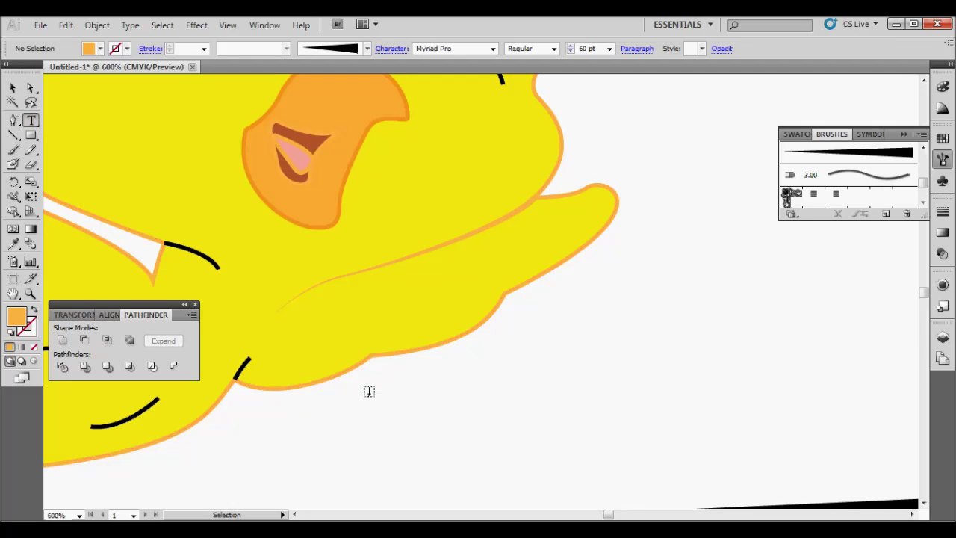
left_click(331, 424)
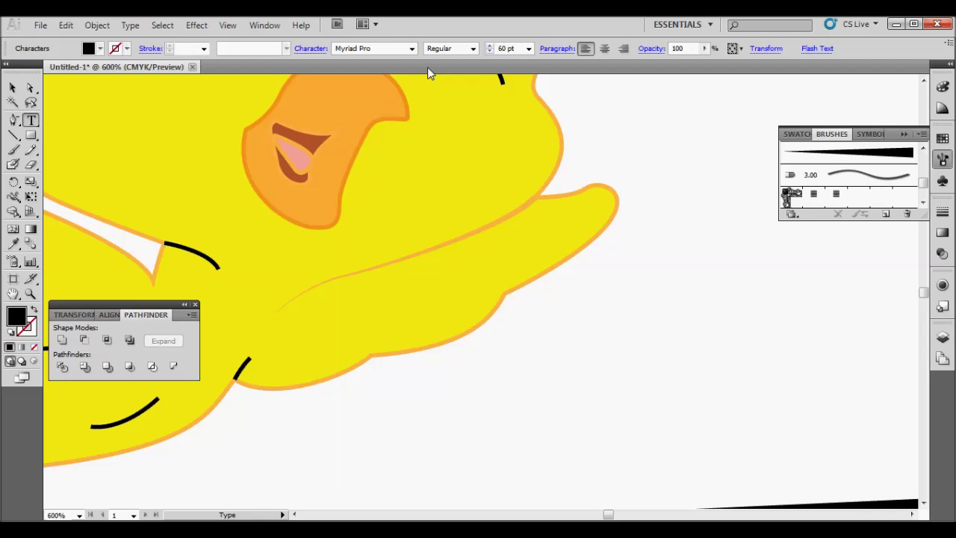
left_click(528, 48)
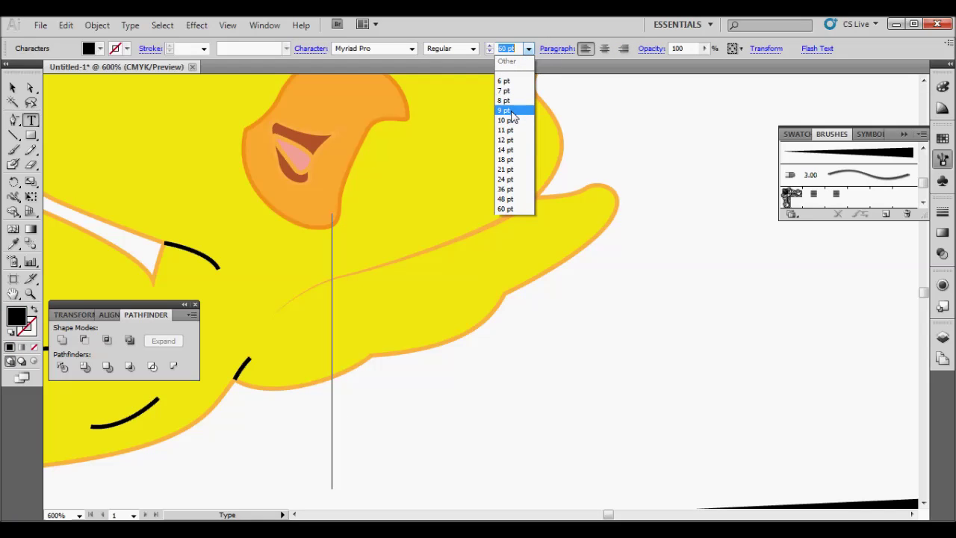
left_click(505, 149)
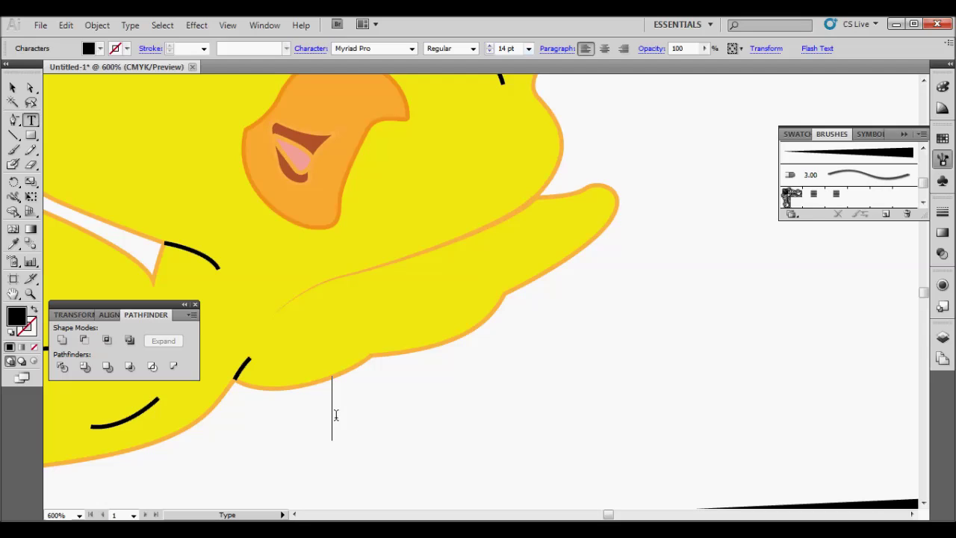
type("YOU")
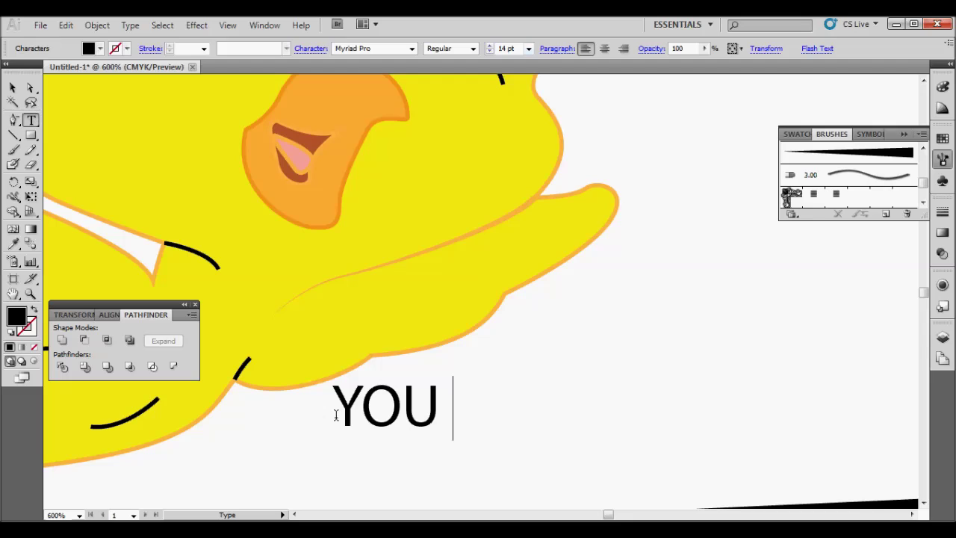
type("CAN")
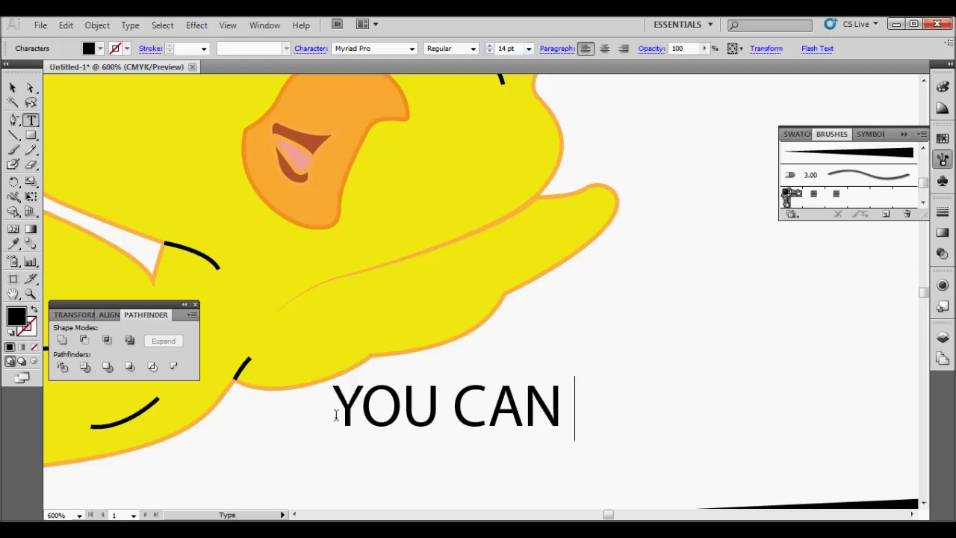
type("MAKEA")
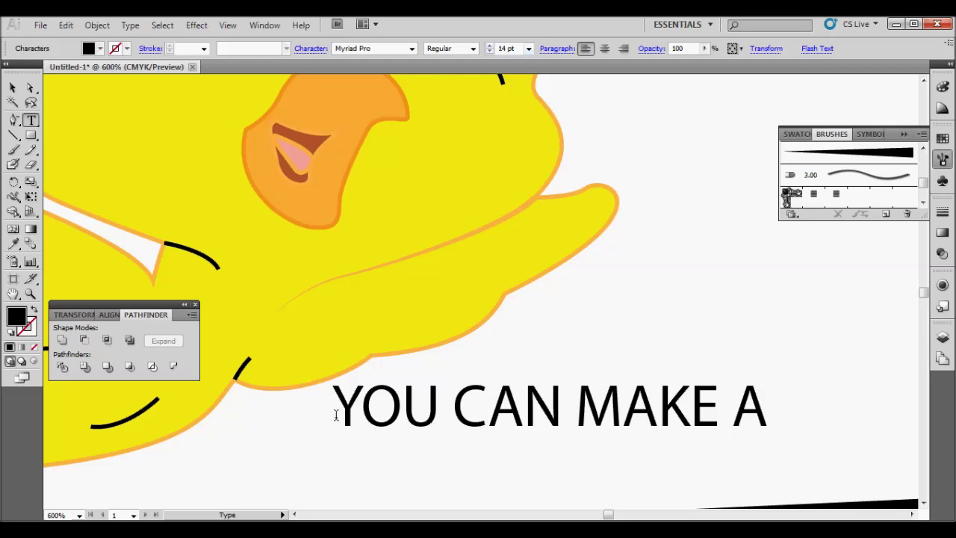
type(" BR US")
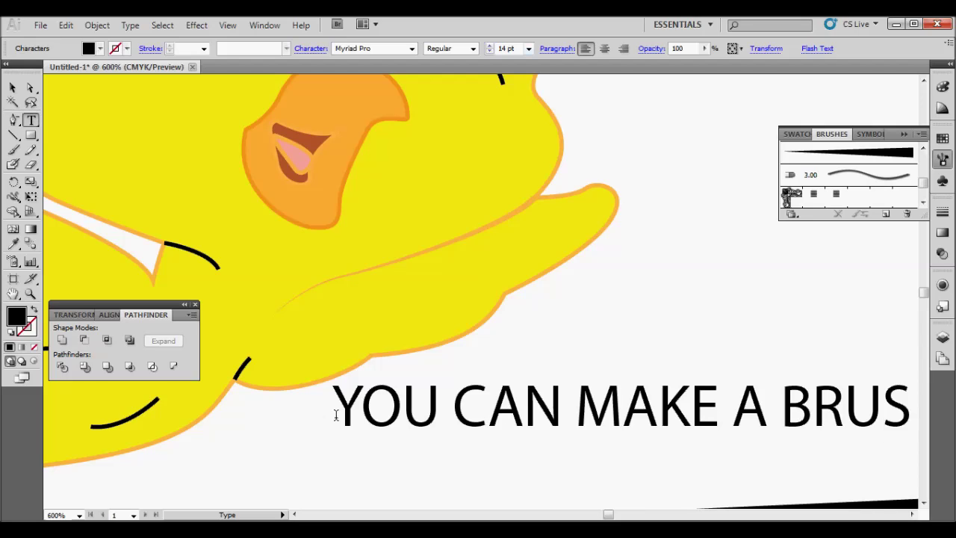
type("H")
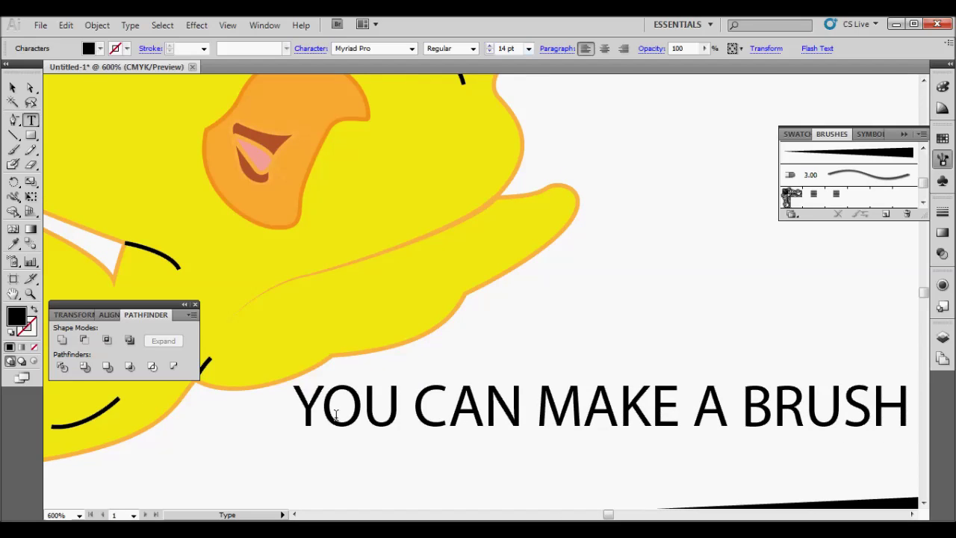
key("Return")
type("LIKE")
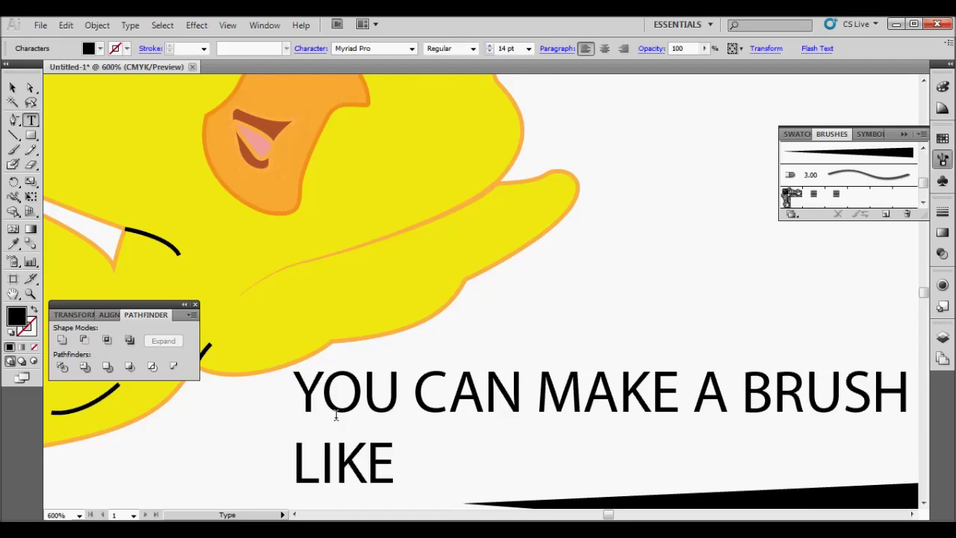
type(" TH")
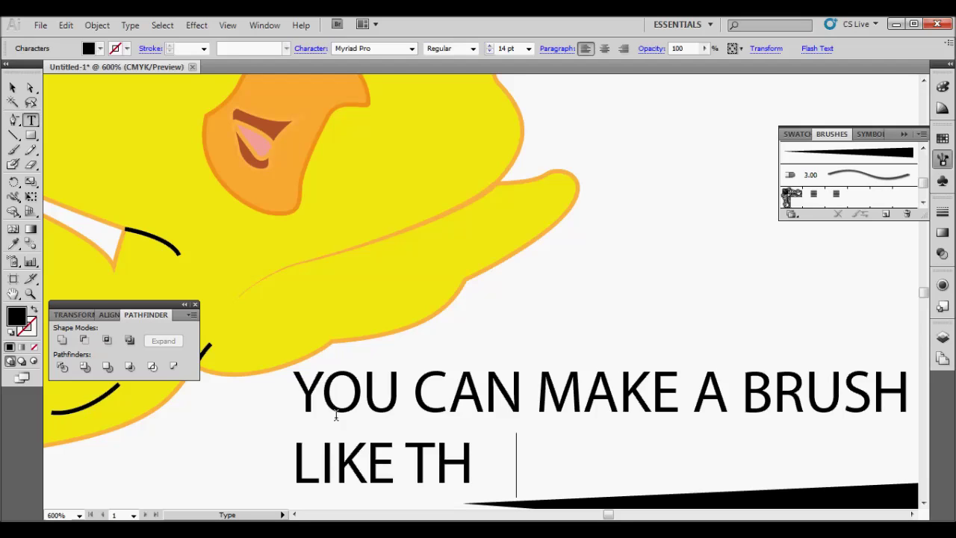
type("IS")
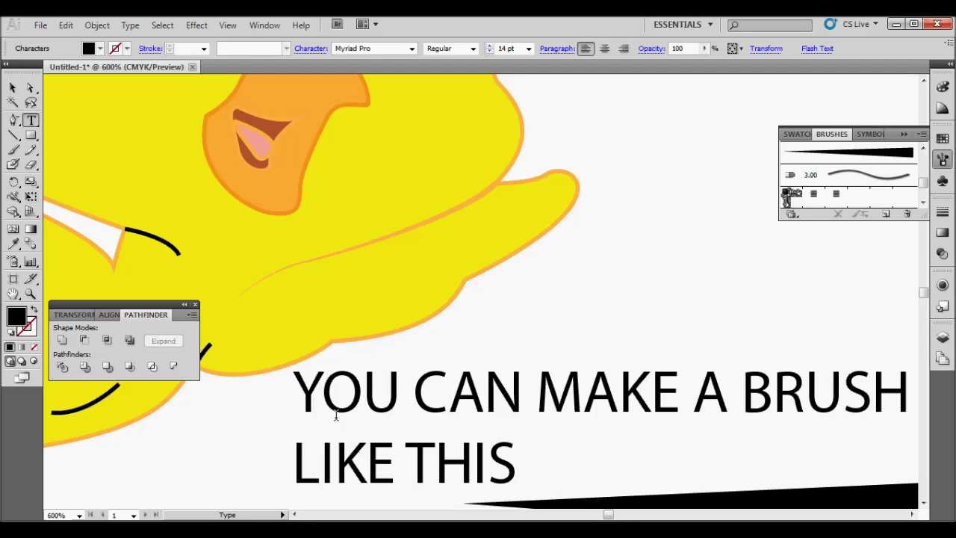
type(" US")
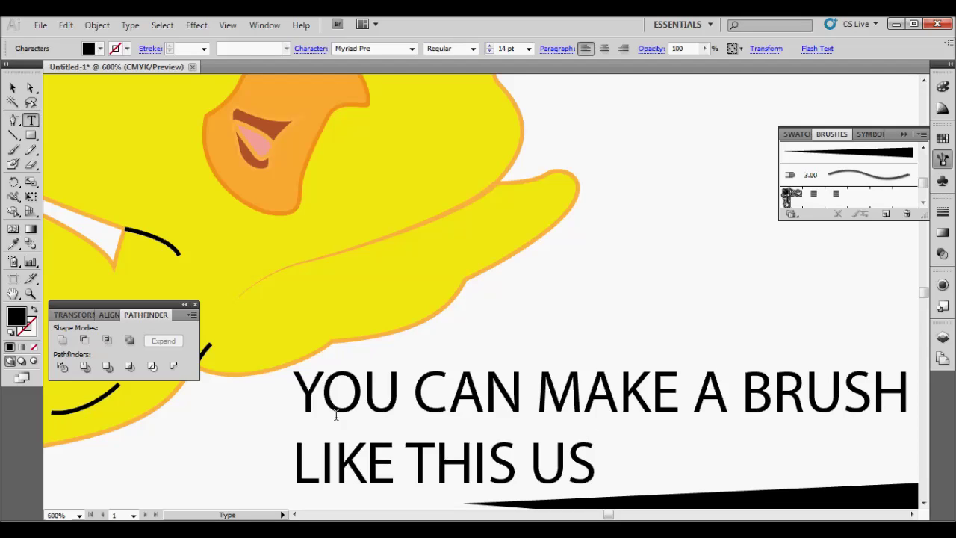
type("E")
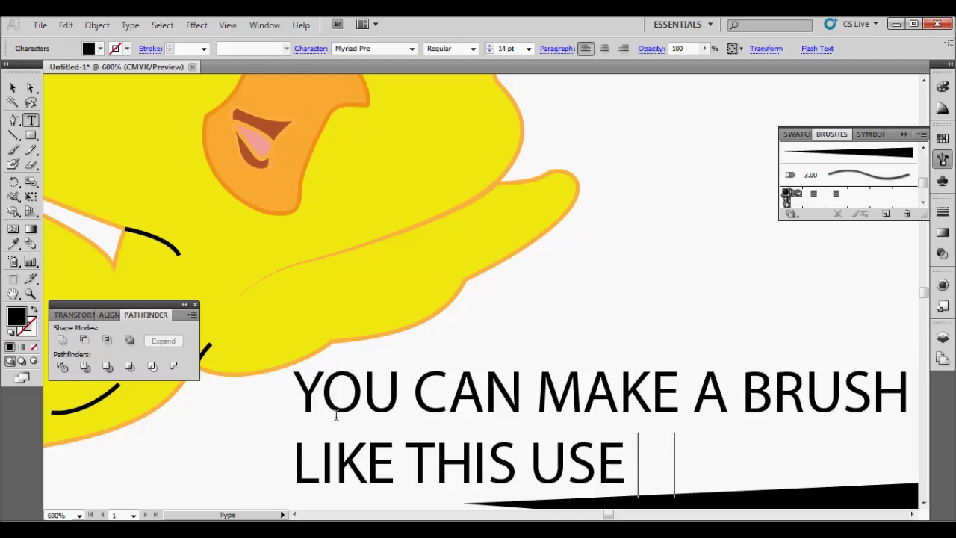
type(" ANY")
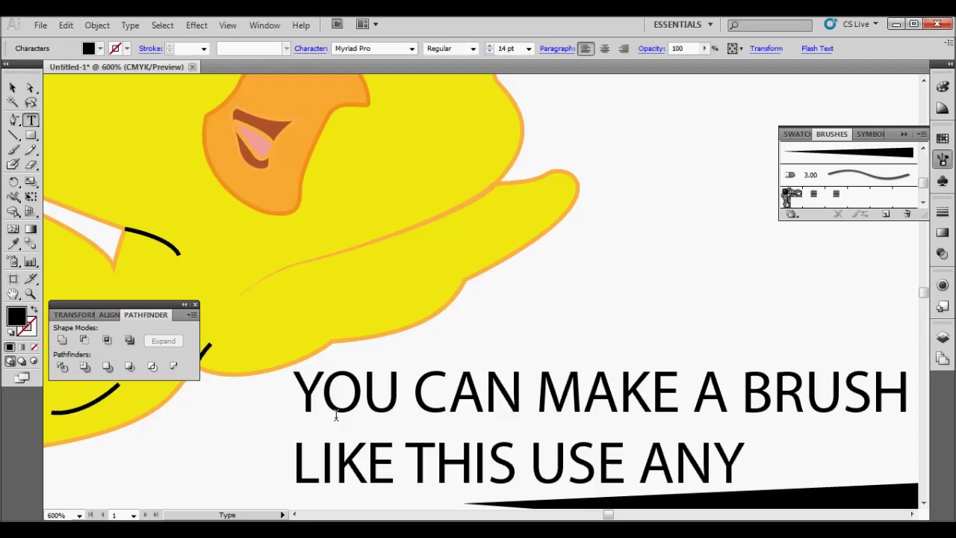
type(" WHE")
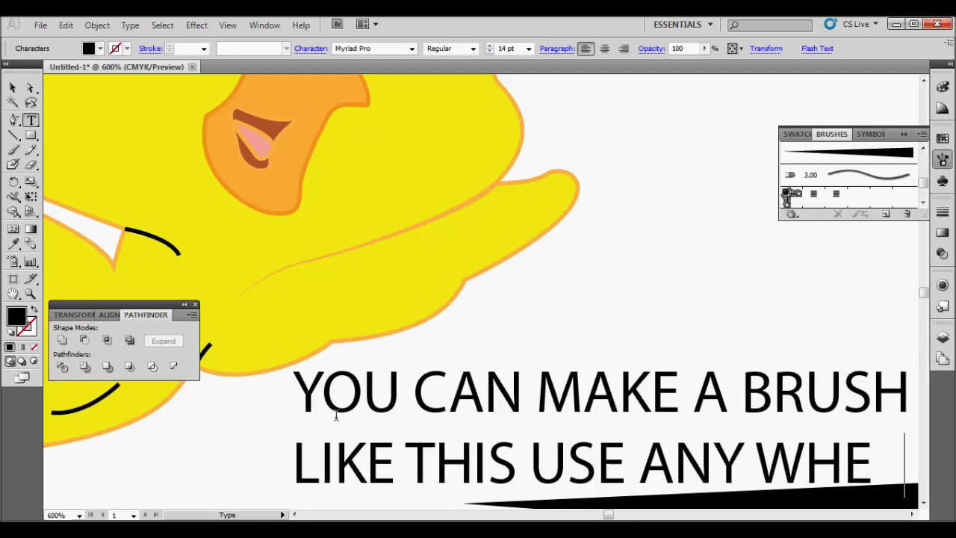
type("RE")
key("Escape")
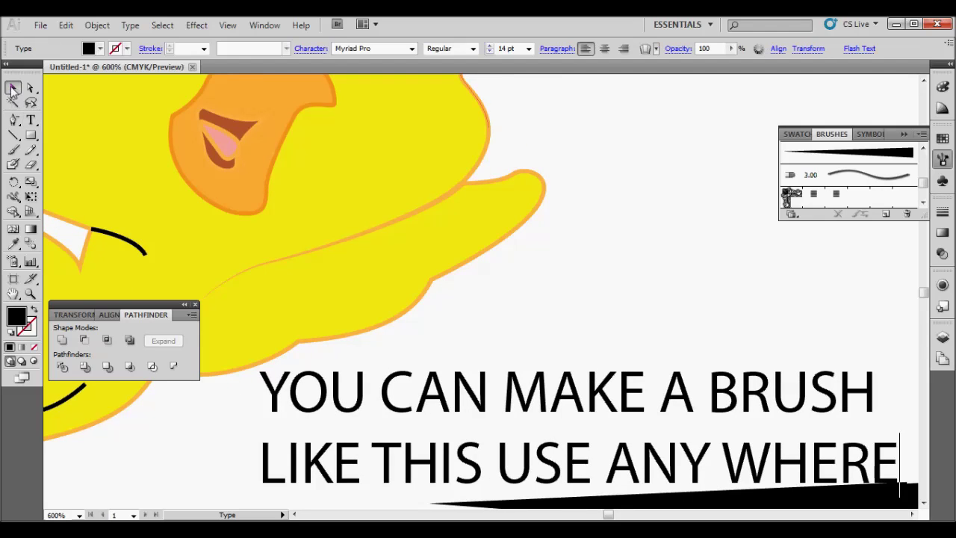
key("Delete")
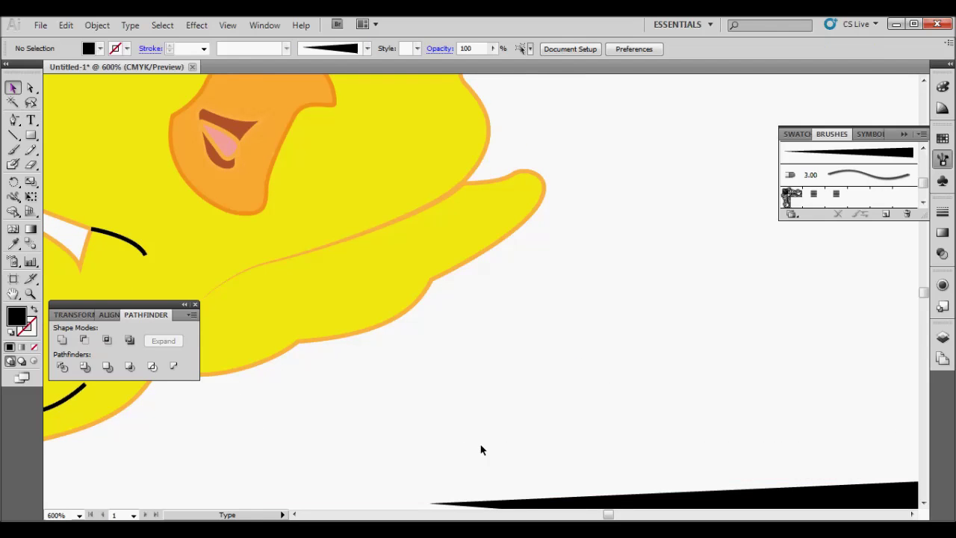
Step: Frame the whole Tweety figure and delete the black tapered sample shape
key("ctrl+minus")
key("ctrl+minus")
left_click_drag(435, 410, 633, 351)
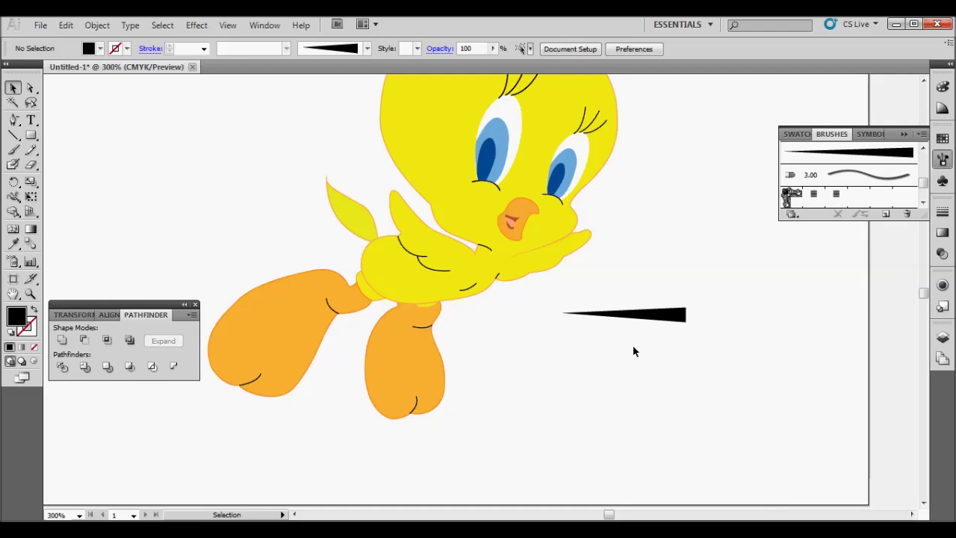
left_click(636, 315)
key("Delete")
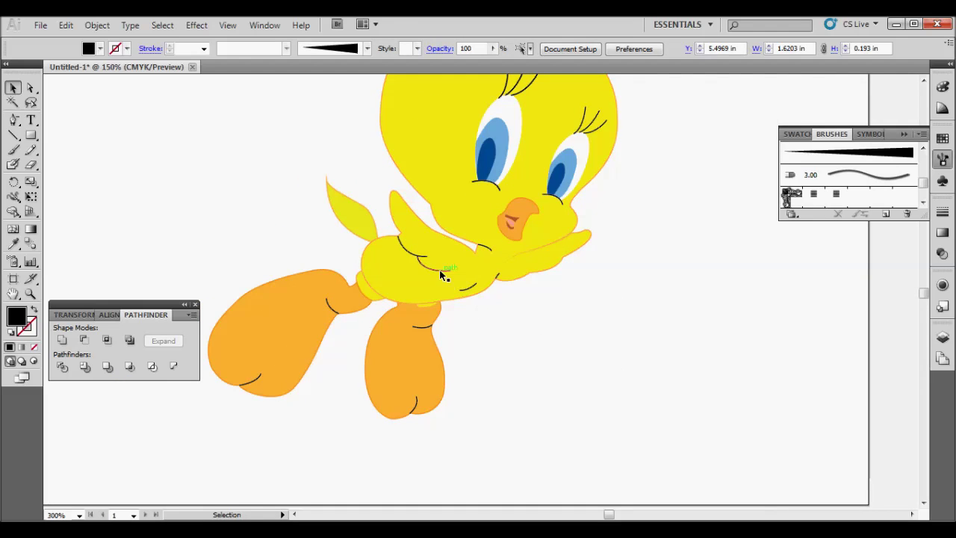
Step: Apply the tapered brush to the body, wing, foot and belly crease curves
left_click(441, 275)
left_click(408, 252, "shift")
left_click(467, 288, "shift")
left_click(486, 252, "shift")
left_click(496, 277, "shift")
left_click(423, 324, "shift")
left_click(333, 309, "shift")
left_click(252, 383, "shift")
left_click(416, 404, "shift")
left_click(417, 404, "shift")
left_click(848, 153)
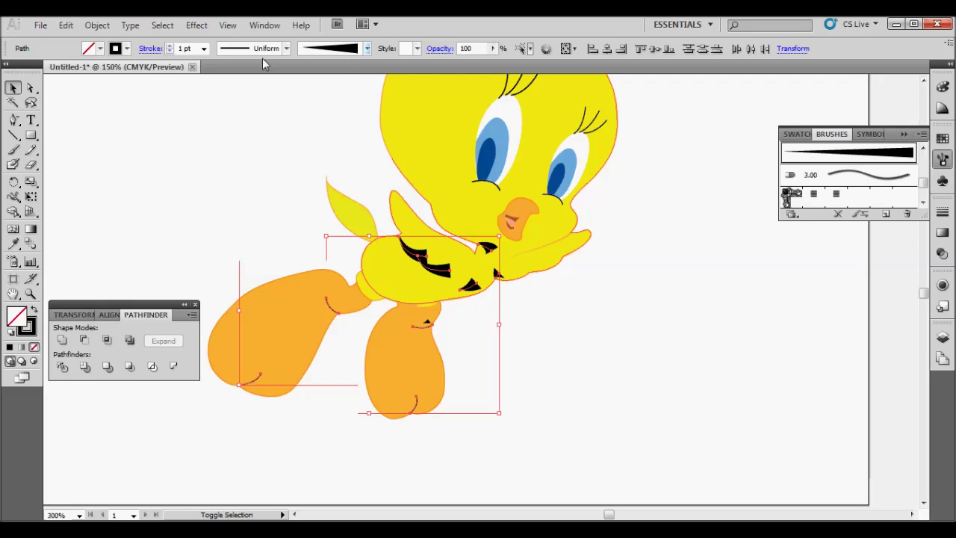
Step: Thin the crease strokes to 0.25 pt, then to 0.1 pt
left_click(203, 49)
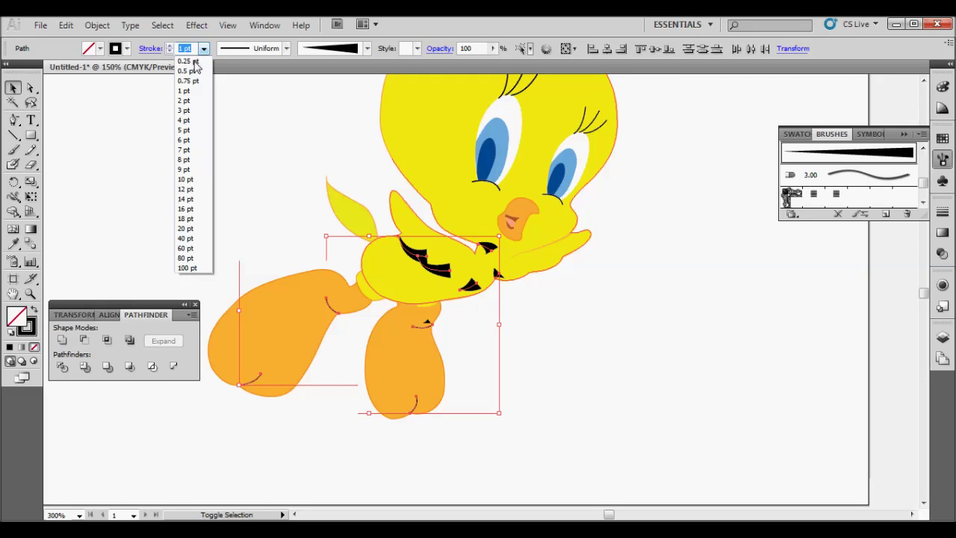
left_click(196, 60)
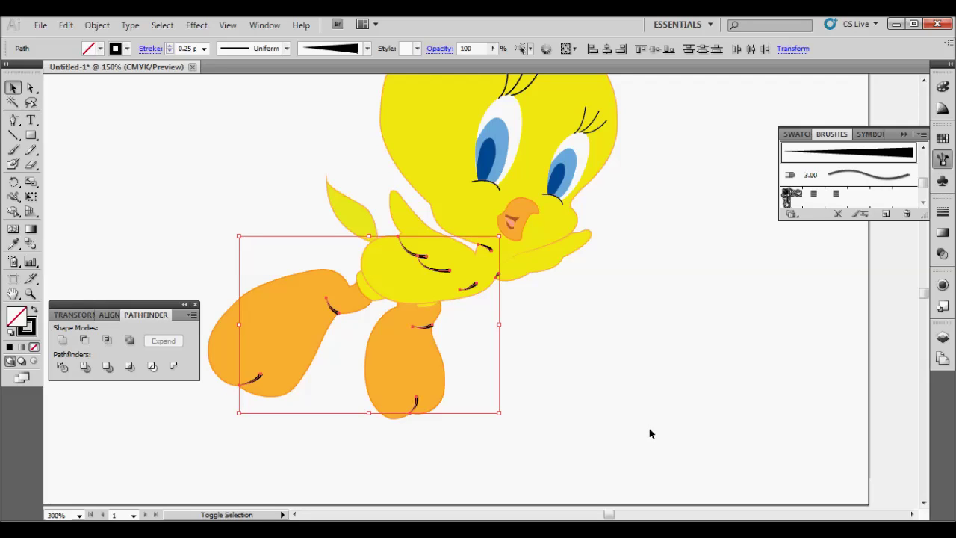
left_click(203, 48)
left_click(189, 60)
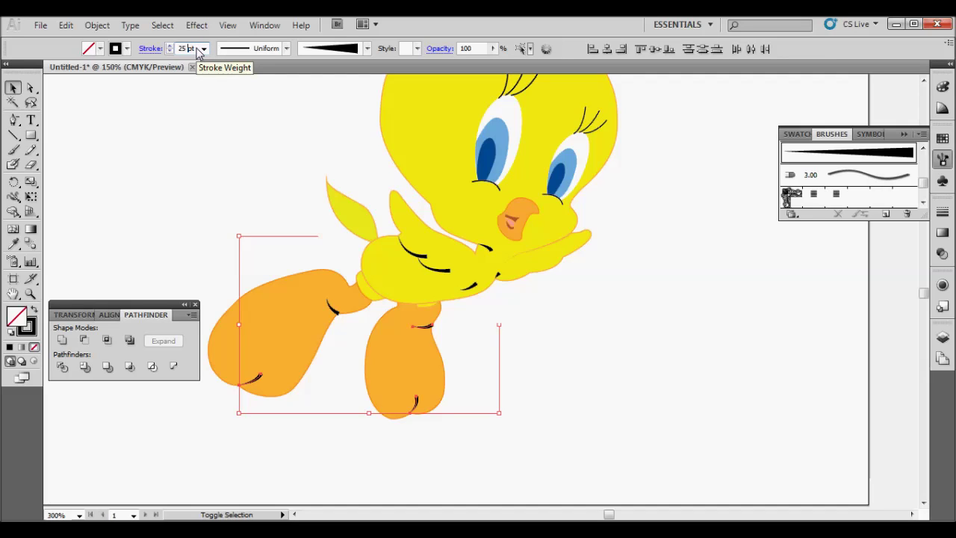
type("0.1")
key("Return")
key("ctrl+shift+a")
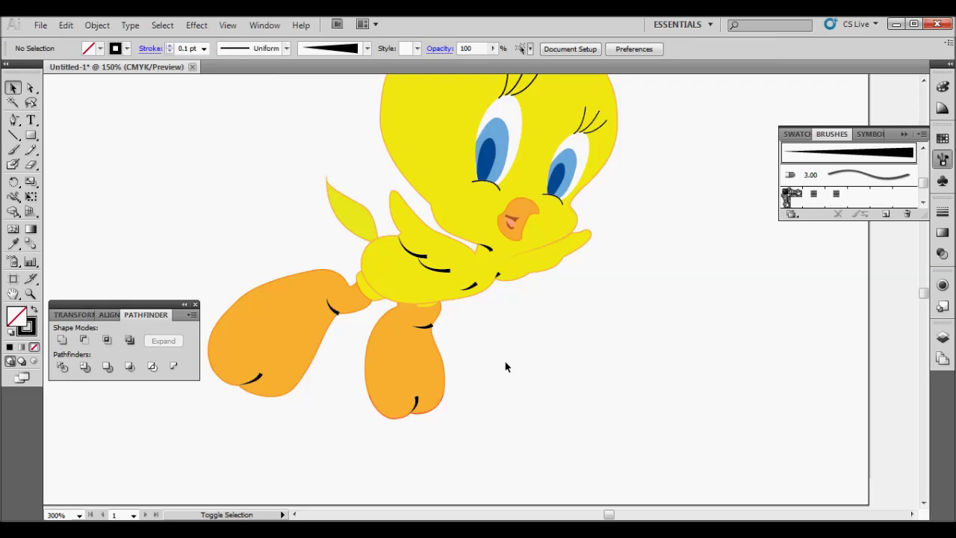
left_click(425, 328)
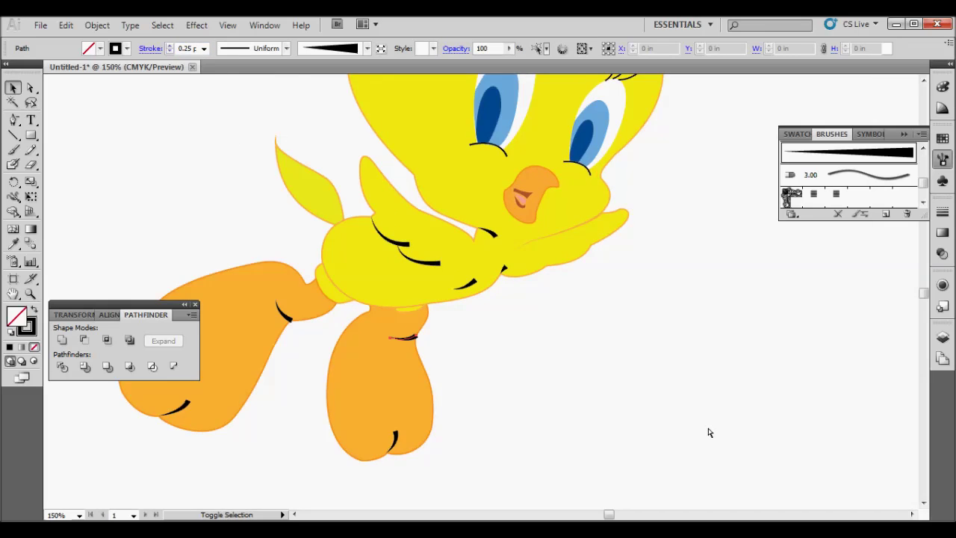
Step: Zoom in and select the body, leg and arm crease strokes
key("ctrl+plus")
key("ctrl+plus")
scroll(717, 365, "down", 2)
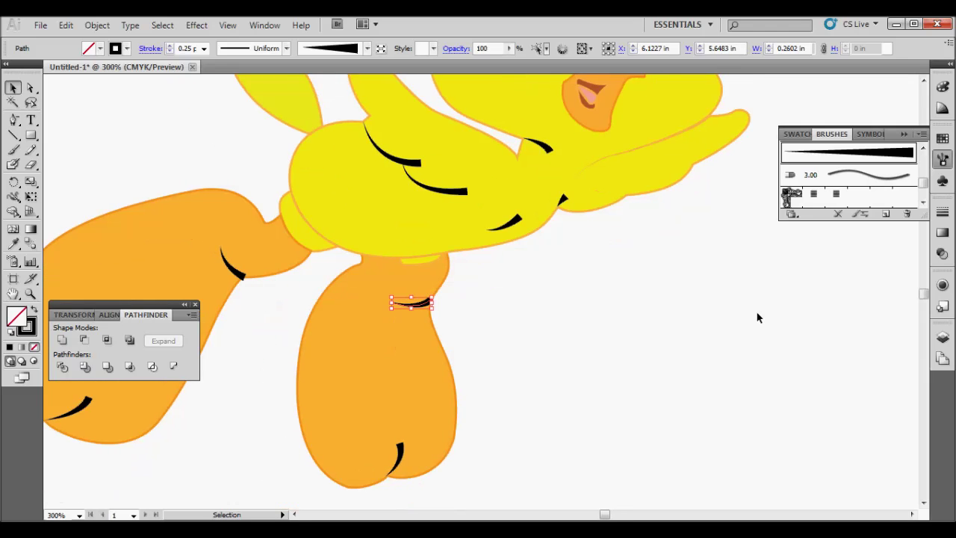
left_click(544, 146)
left_click(457, 191, "shift")
left_click(409, 169, "shift")
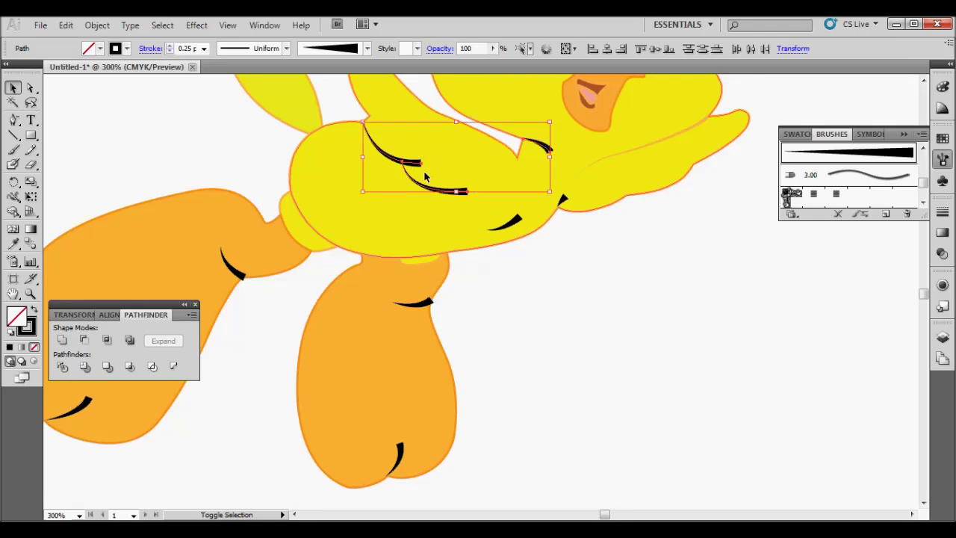
left_click(512, 221, "shift")
left_click(563, 201, "shift")
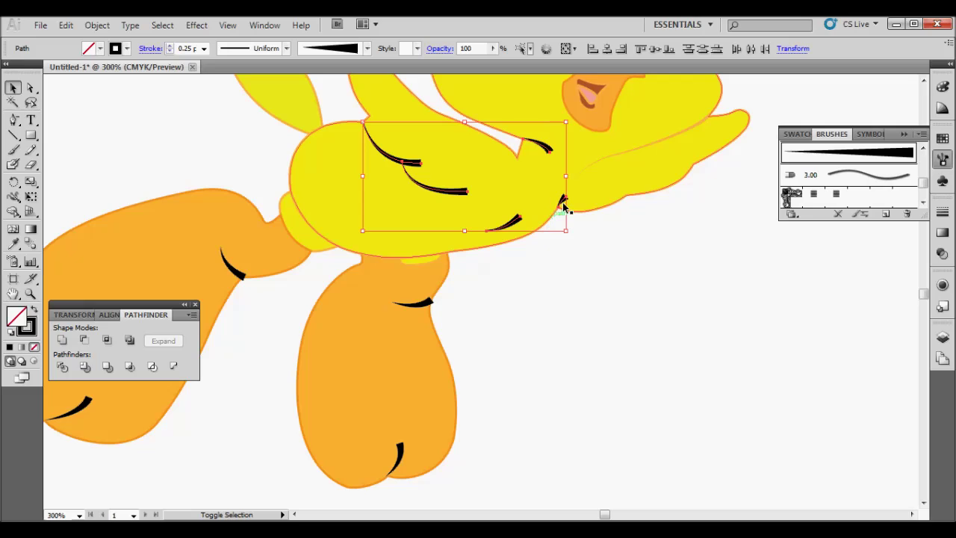
left_click(398, 455, "shift")
left_click(416, 307, "shift")
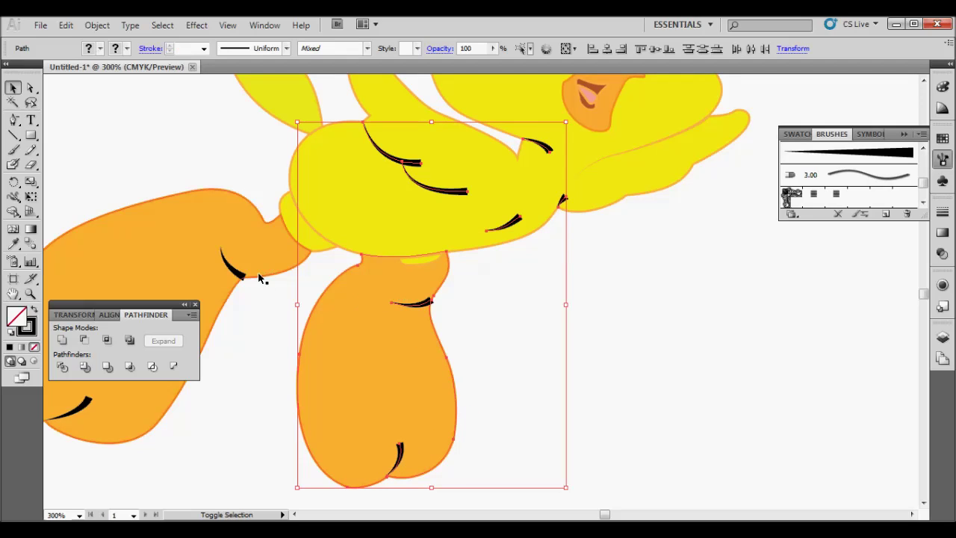
left_click(237, 270, "shift")
Step: Drop the orange leg shape from the selection and set the creases to 0.1 pt
left_click(462, 389, "shift")
left_click(187, 47)
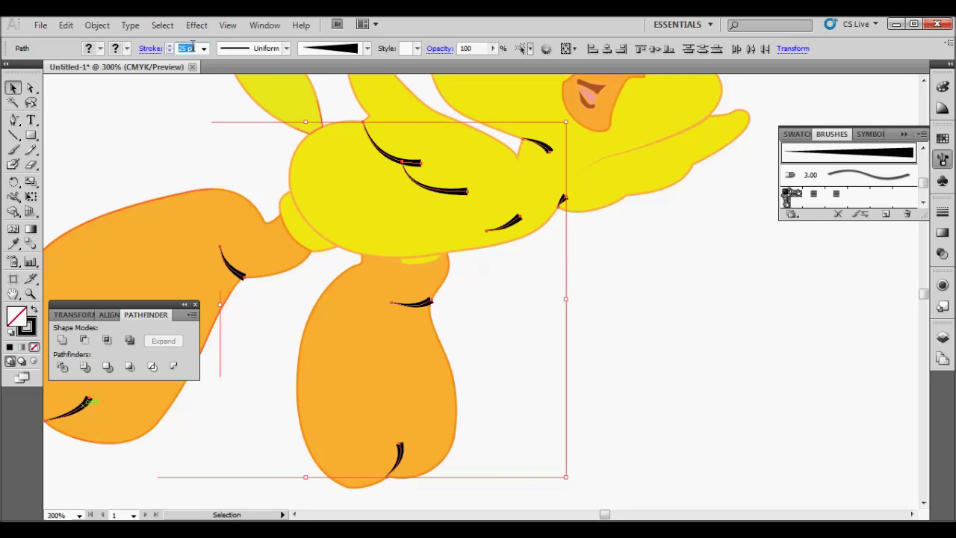
left_click(186, 48)
type(".1")
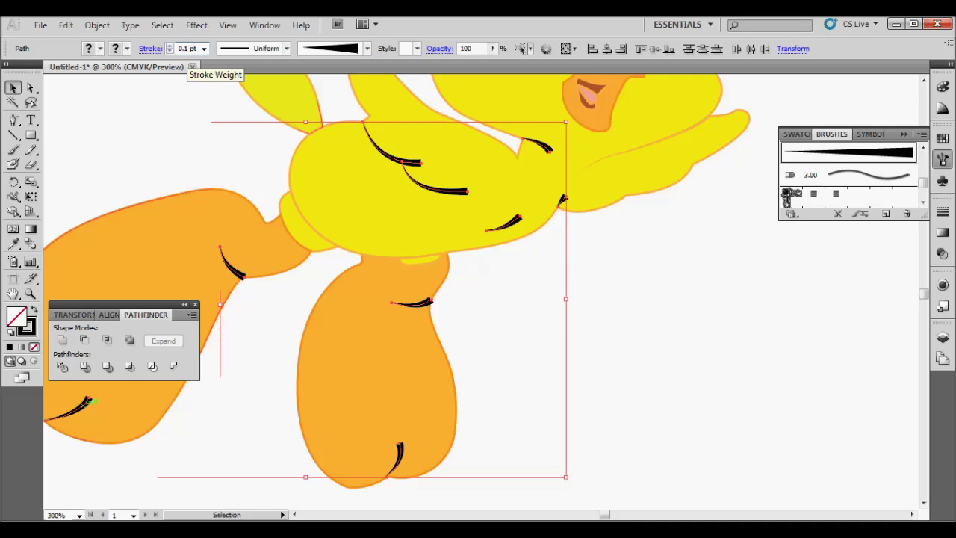
key("Return")
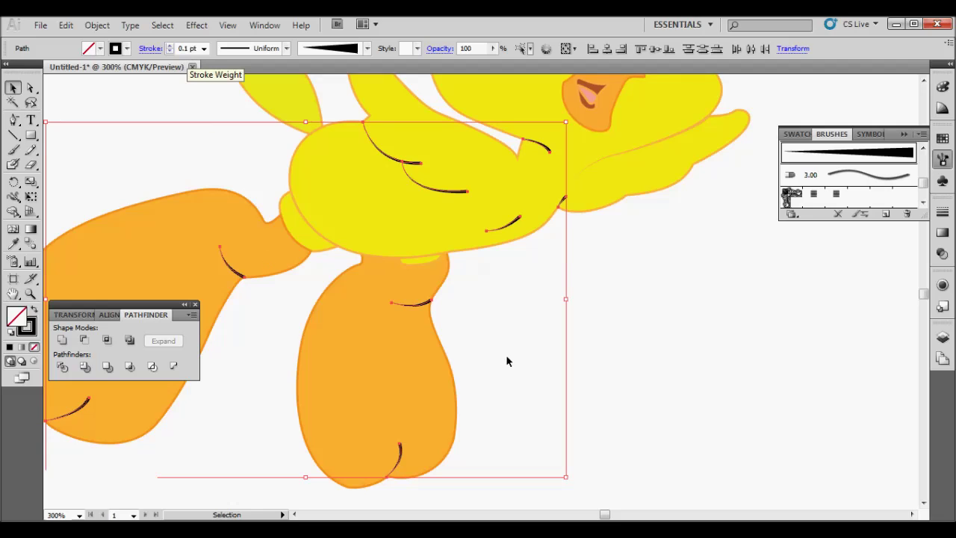
Step: Reselect the body and wing crease strokes, excluding the leg crease
left_click(506, 361)
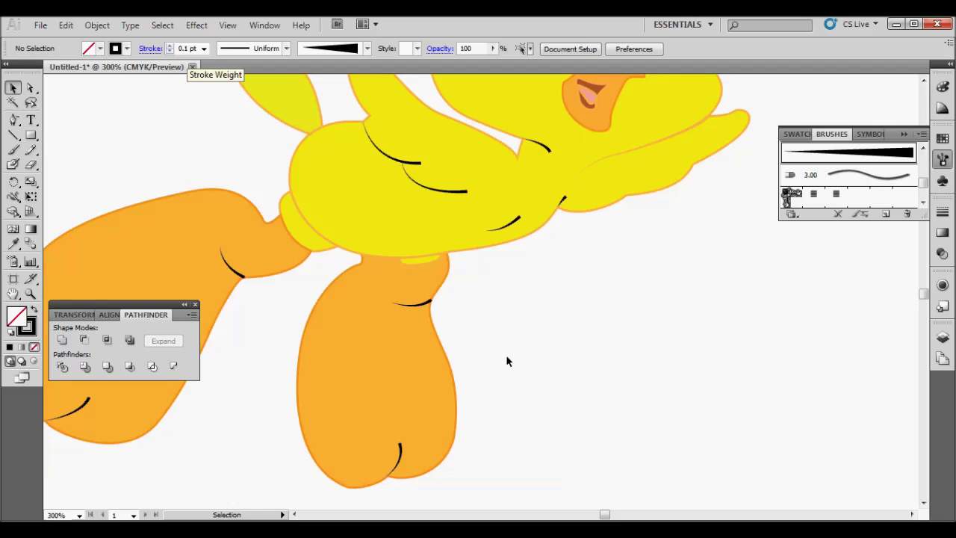
left_click(420, 305, "shift")
left_click(508, 225, "shift")
left_click(448, 191, "shift")
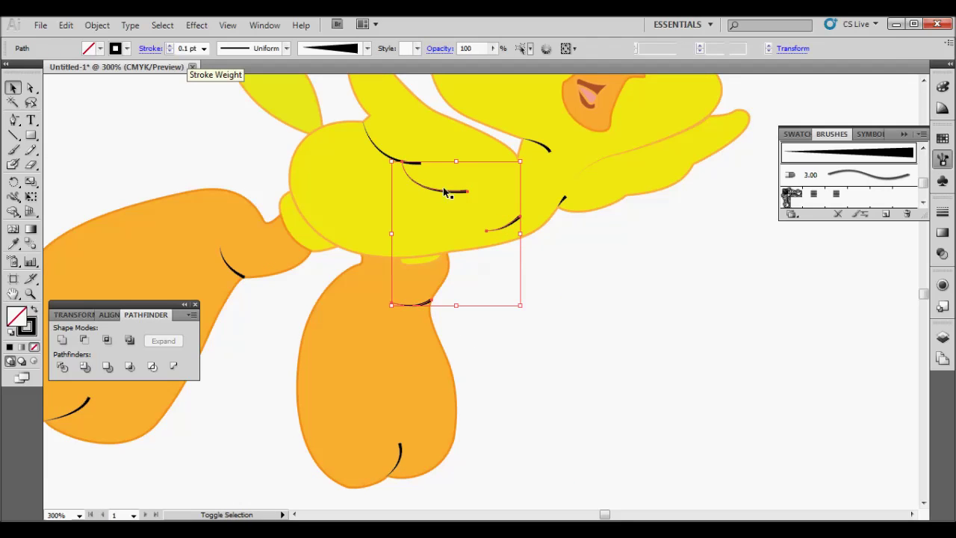
left_click(397, 158, "shift")
left_click(543, 146, "shift")
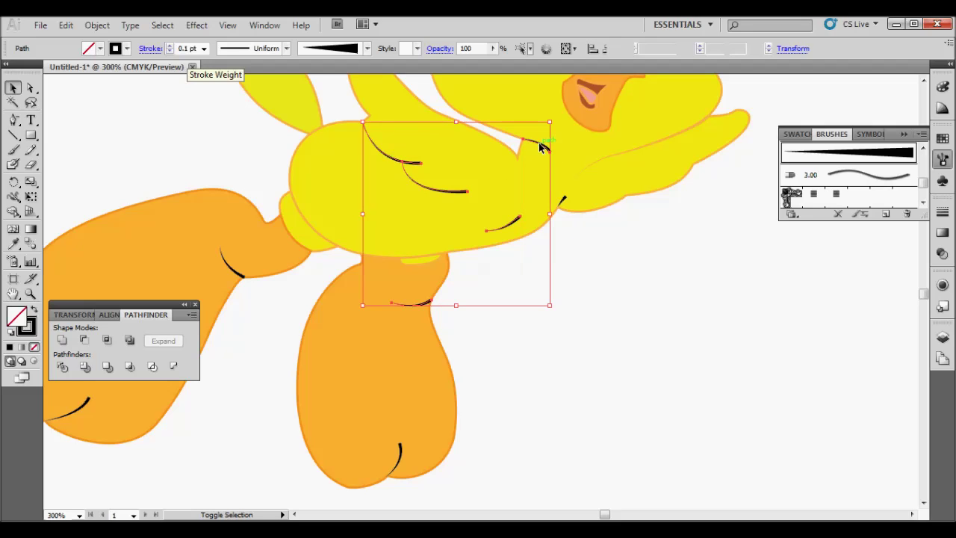
left_click(565, 202, "shift")
left_click(425, 302, "shift")
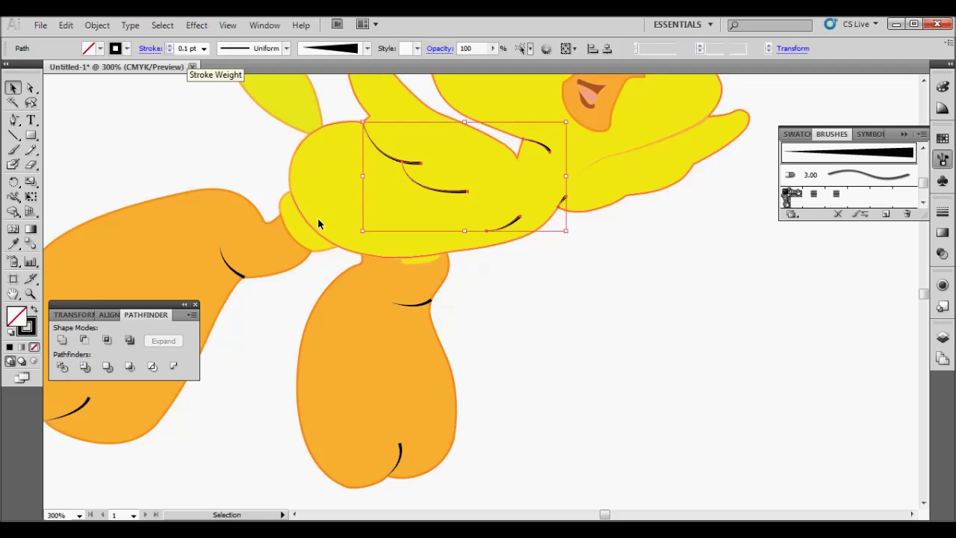
Step: Expand the appearance of the body crease strokes and fill them orange
left_click(97, 27)
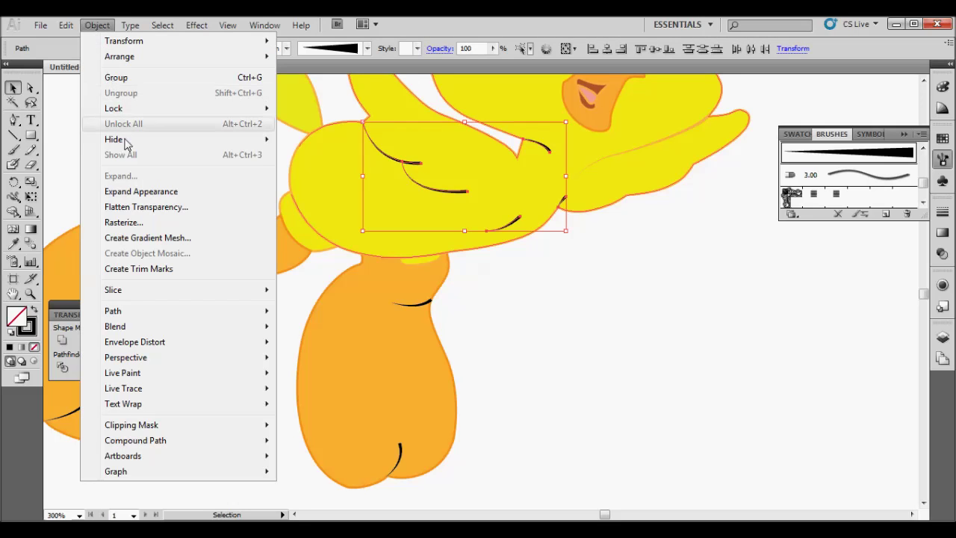
left_click(128, 193)
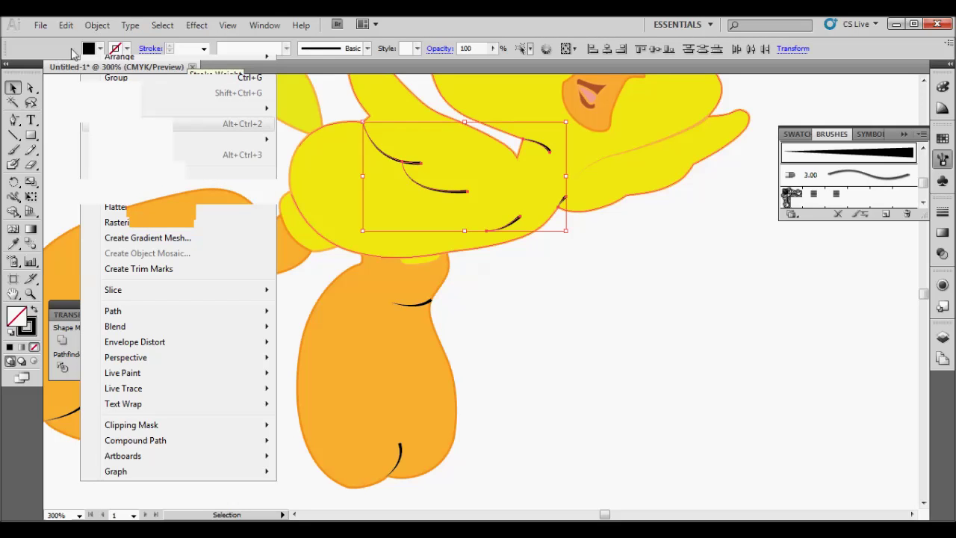
left_click(88, 49)
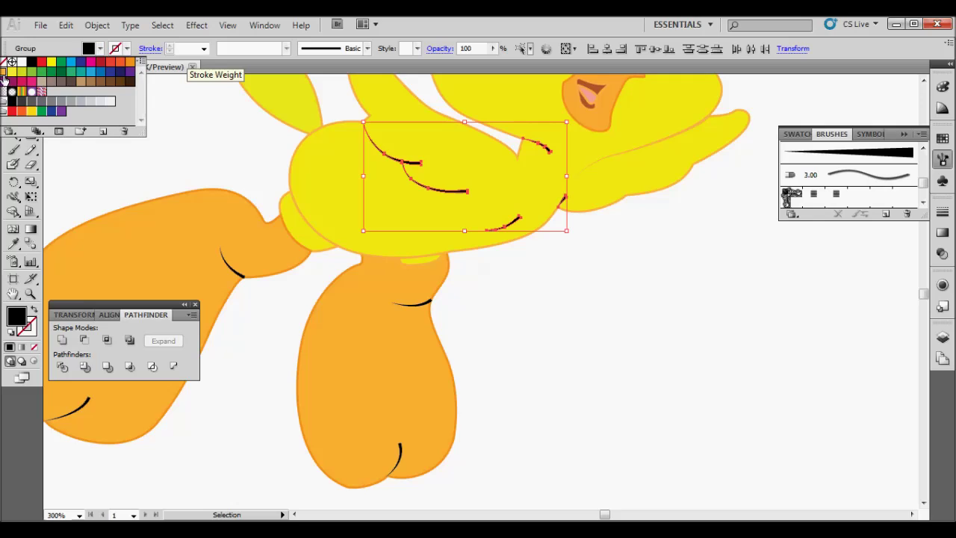
left_click(569, 288)
Step: Select the four crease strokes on Tweety's legs
scroll(570, 290, "down", 1)
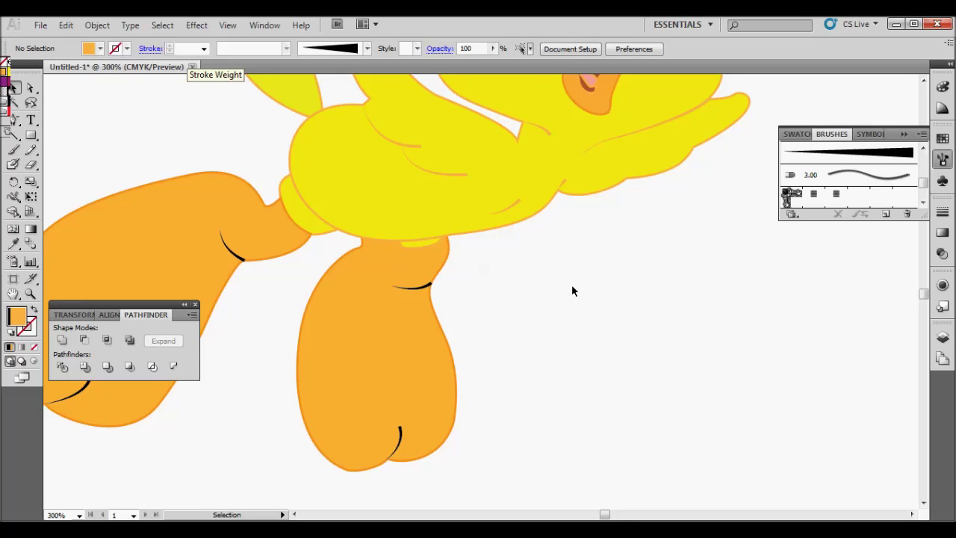
left_click_drag(523, 274, 626, 283)
left_click(541, 292)
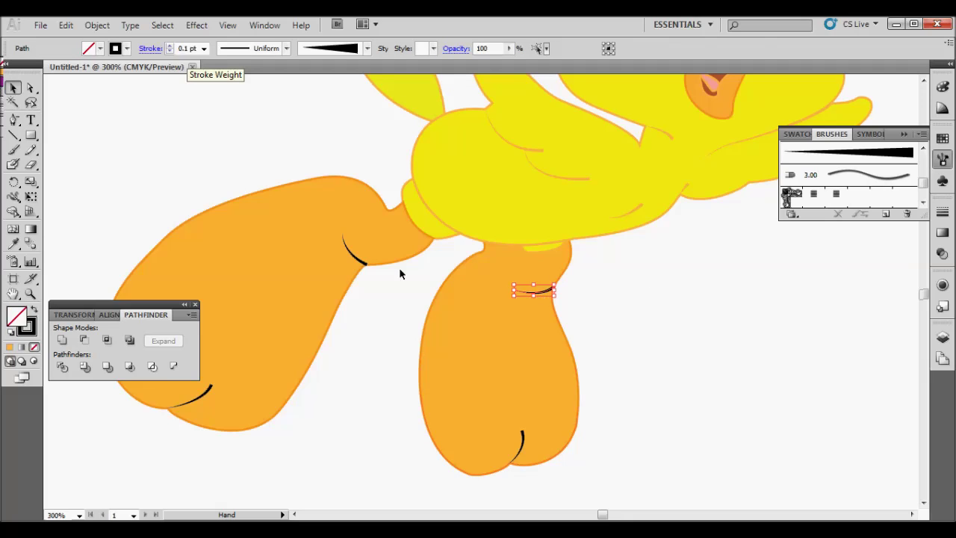
left_click(359, 260, "shift")
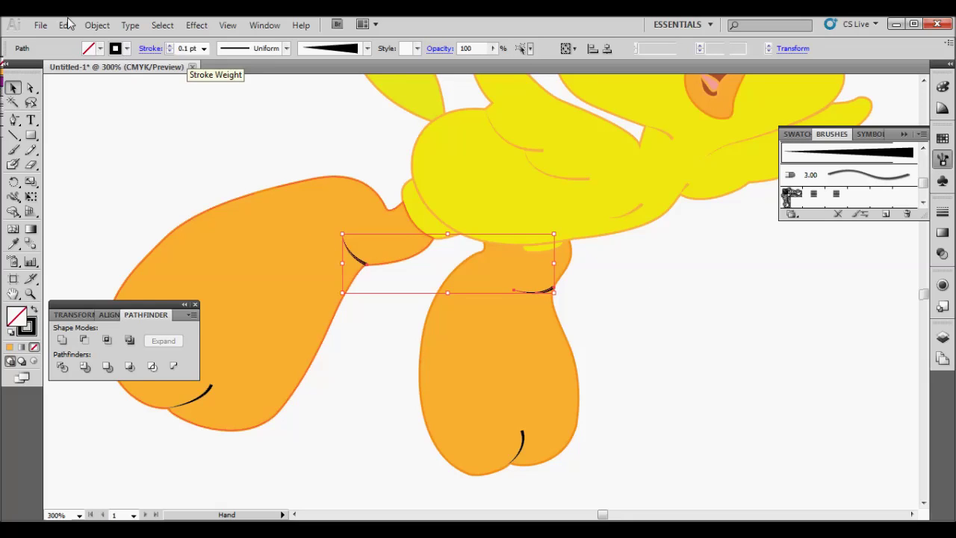
left_click(523, 434, "shift")
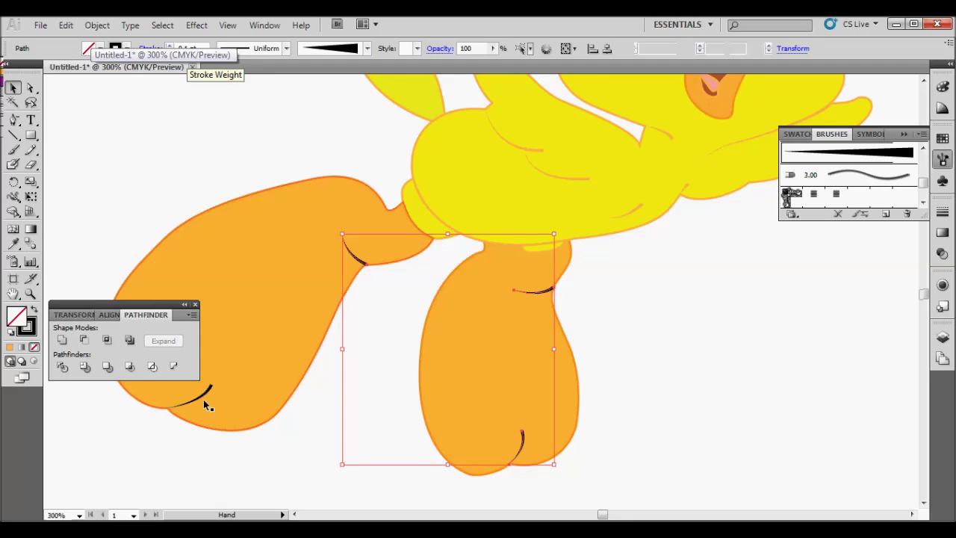
left_click(202, 394, "shift")
Step: Expand the four leg creases into shapes, fill them orange, and deselect
left_click(97, 24)
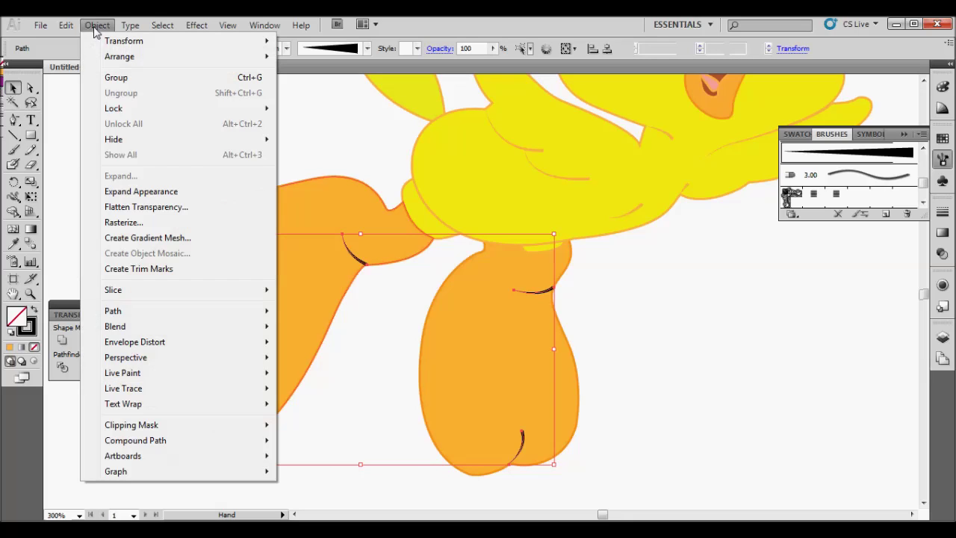
left_click(140, 190)
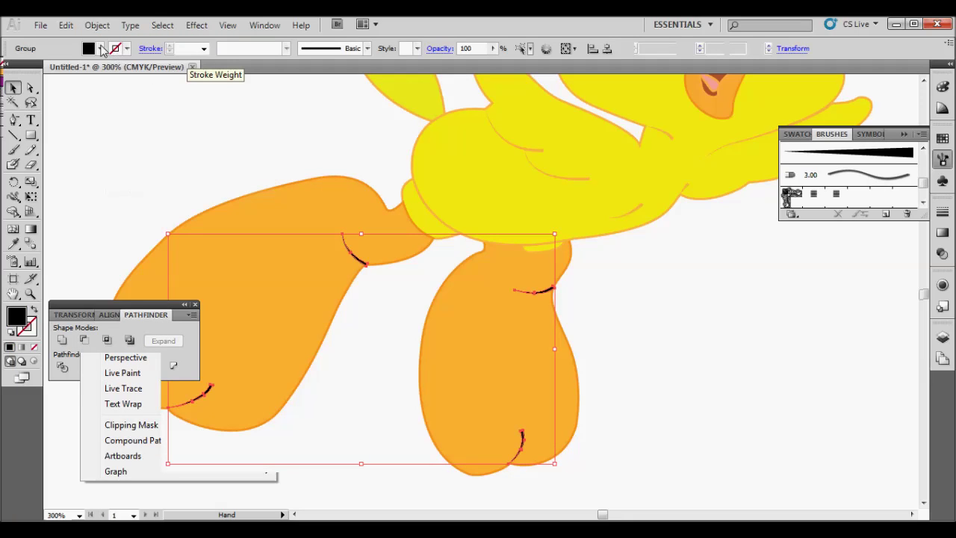
left_click(99, 48)
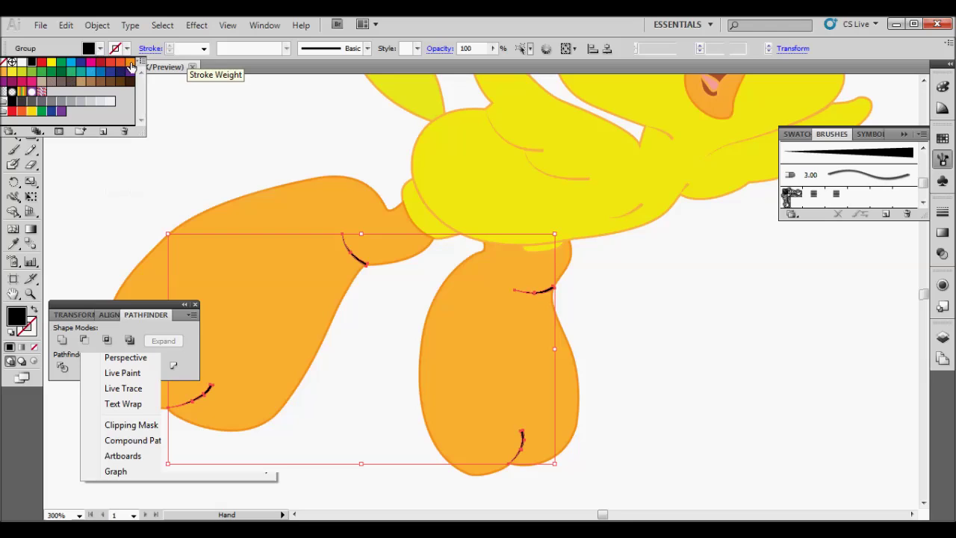
left_click(131, 69)
left_click(313, 144)
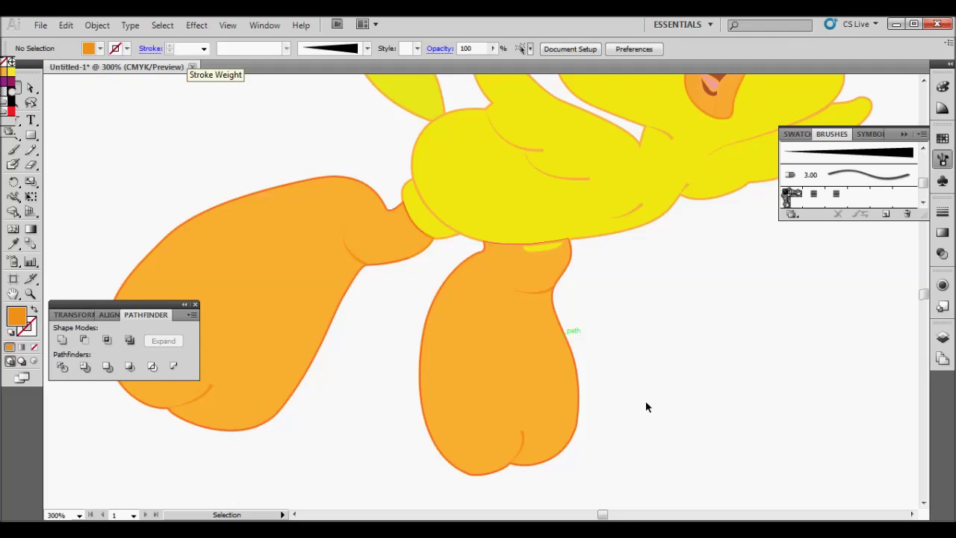
scroll(645, 400, "up", 1)
scroll(645, 400, "up", 1)
scroll(644, 400, "up", 1)
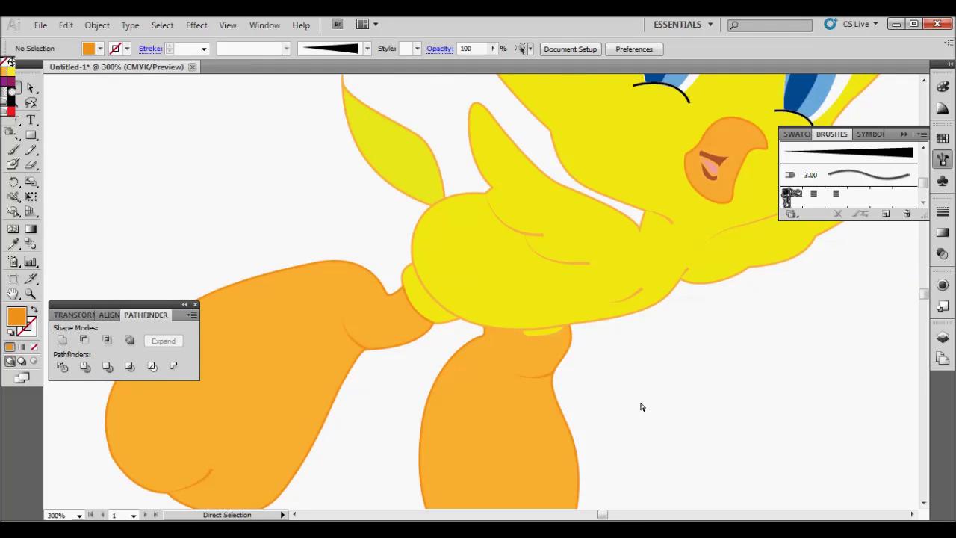
Step: Make Layer 1 visible and zoom in close on the bird's head
key("ctrl+minus")
key("ctrl+minus")
key("ctrl+minus")
key("ctrl+minus")
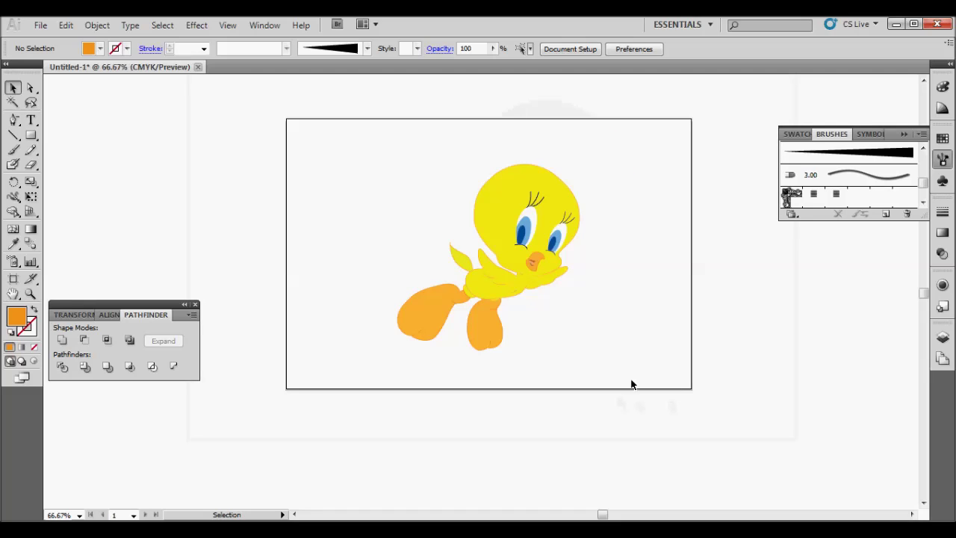
left_click(942, 337)
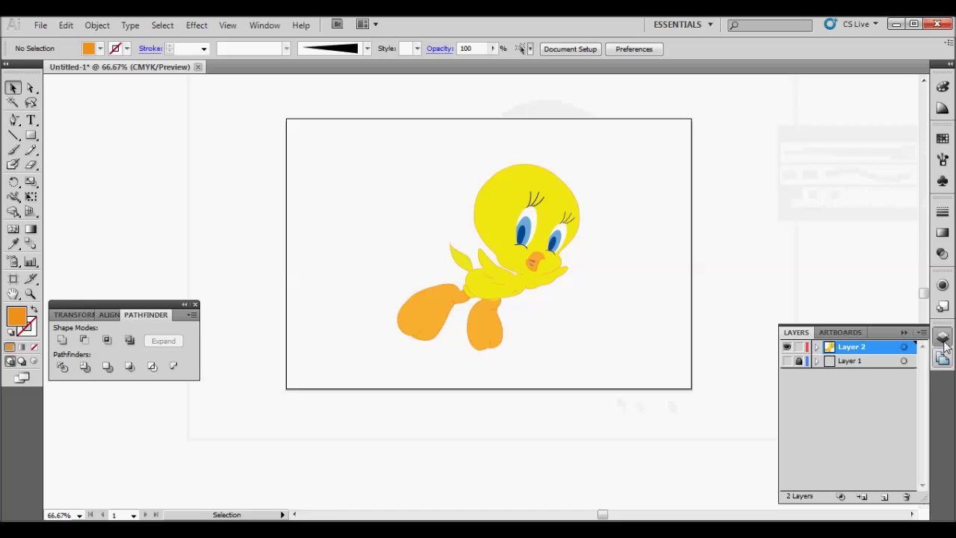
left_click(786, 361)
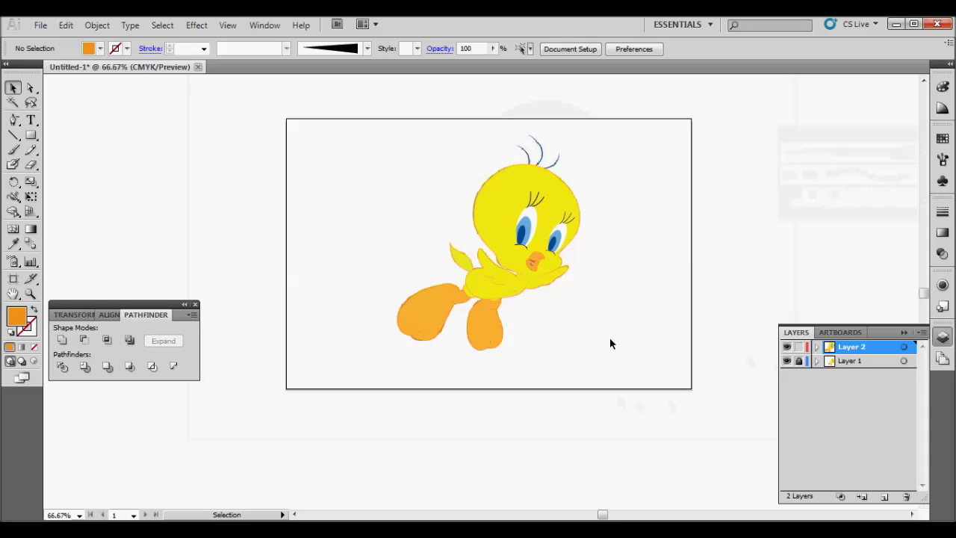
key("ctrl+plus")
key("ctrl+plus")
key("ctrl+plus")
left_click_drag(358, 145, 559, 159)
Step: Draw the left hair tuft as a curved Pen path with stroke instead of fill
left_click(11, 121)
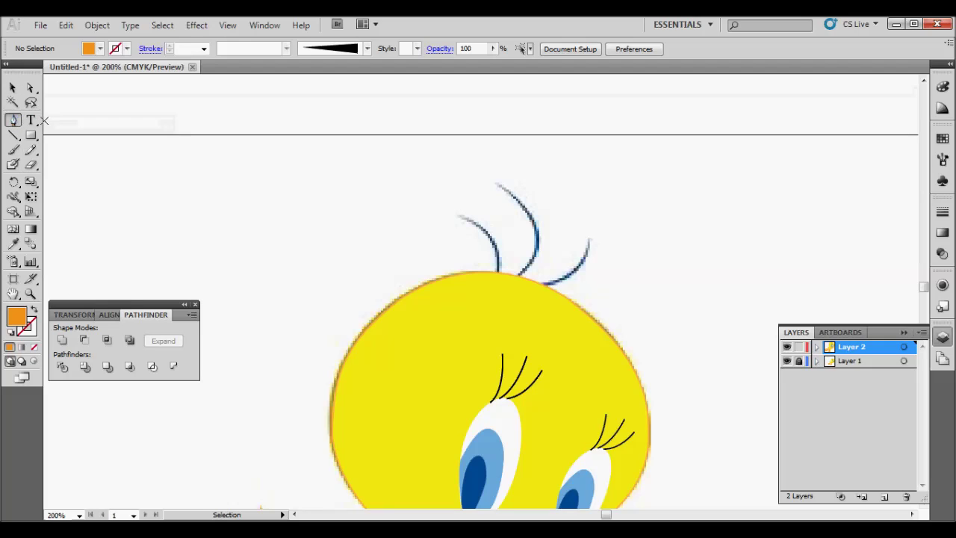
left_click(460, 218)
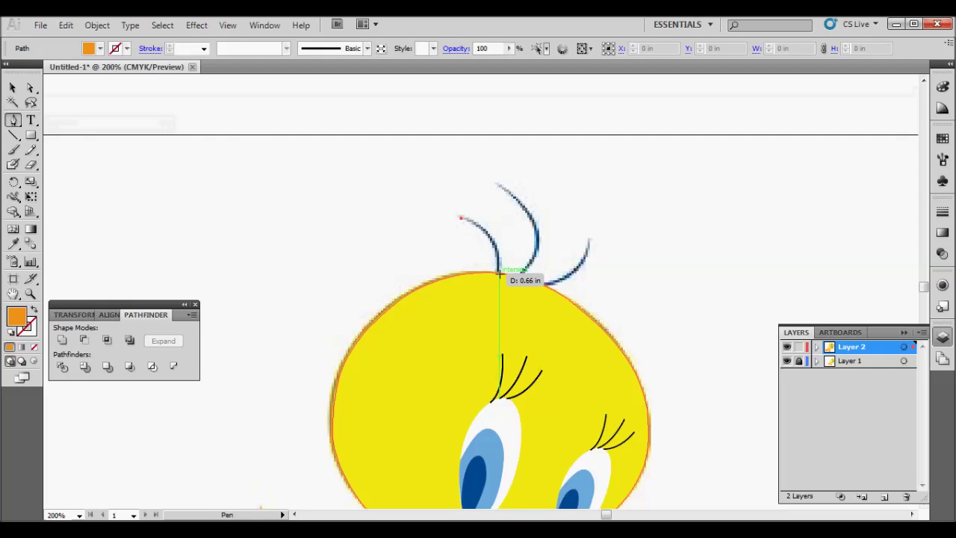
left_click_drag(498, 274, 487, 315)
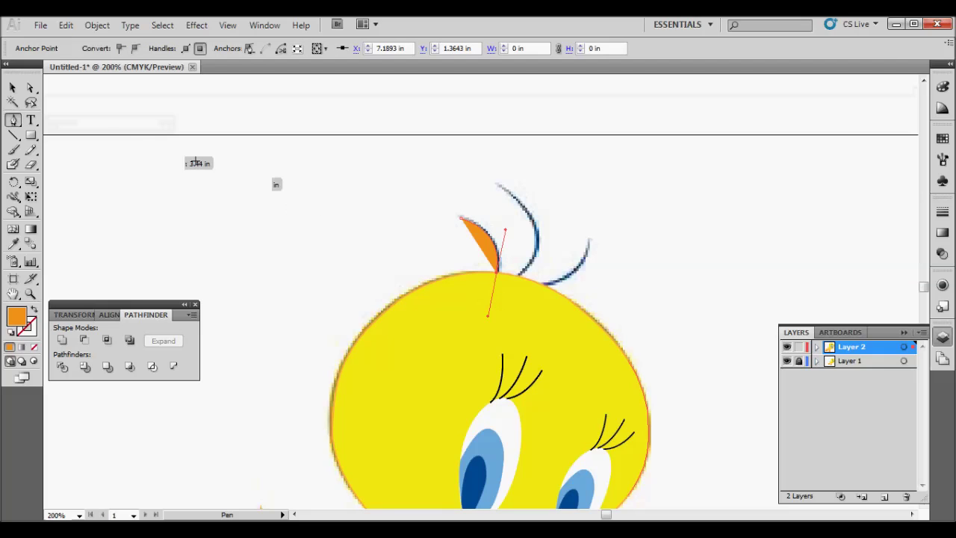
left_click(12, 87)
left_click(33, 309)
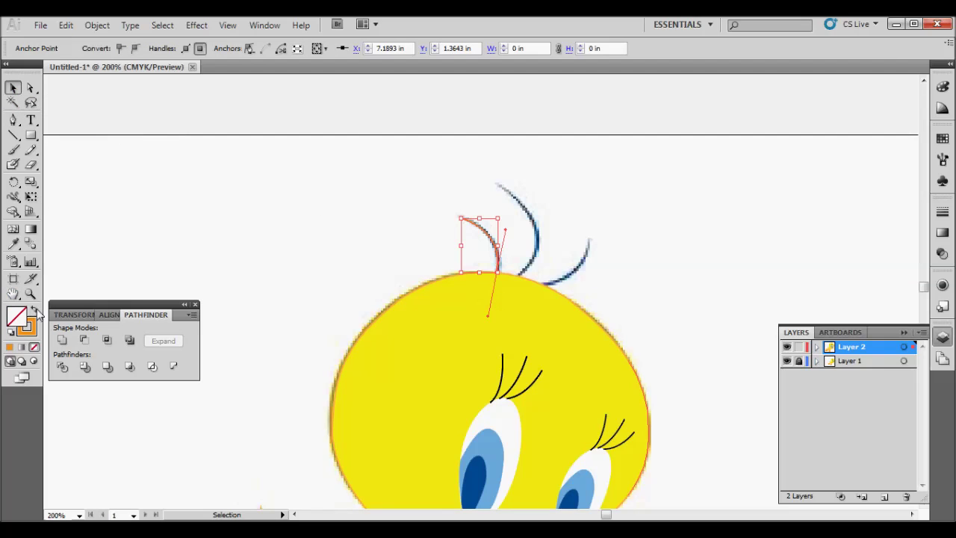
left_click(290, 233)
Step: Draw the middle hair tuft as a curved Pen path down to the head
left_click(13, 120)
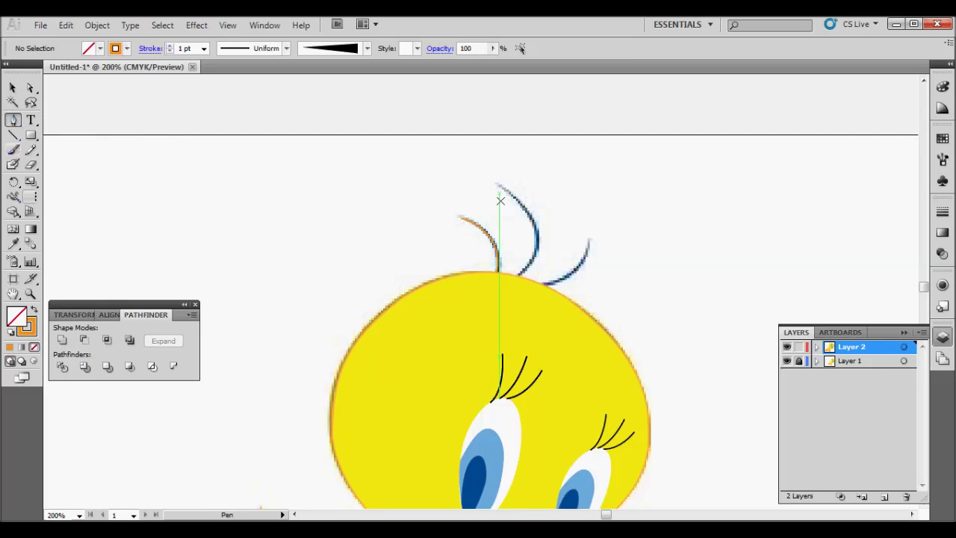
left_click(501, 185)
left_click_drag(519, 275, 542, 265)
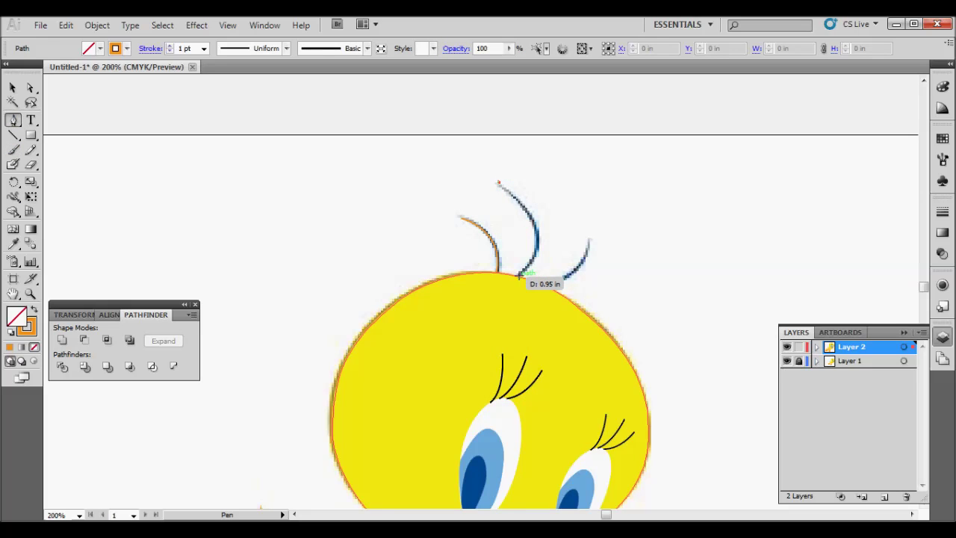
left_click_drag(497, 288, 466, 324)
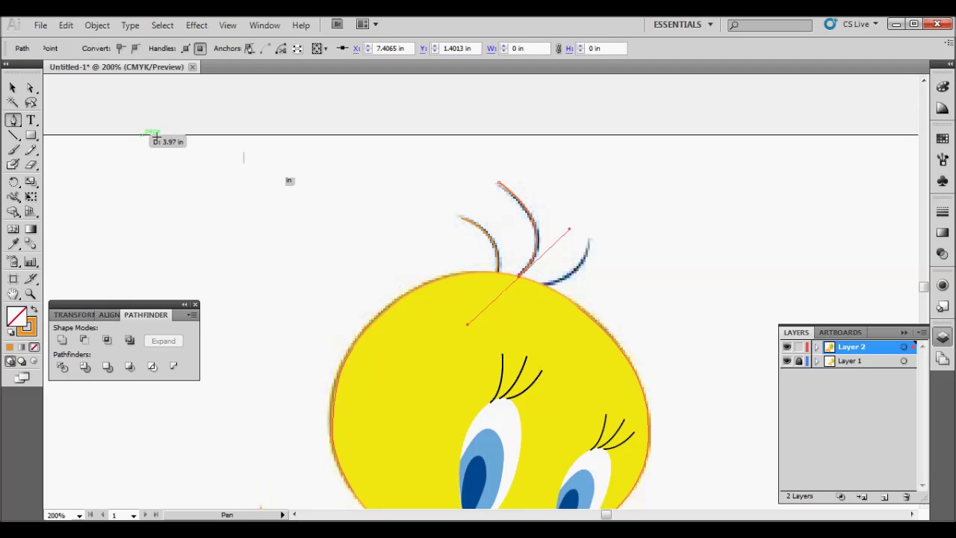
left_click(12, 87)
left_click(117, 202)
Step: Draw the right hair tuft, then marquee-select all three tufts
left_click(13, 119)
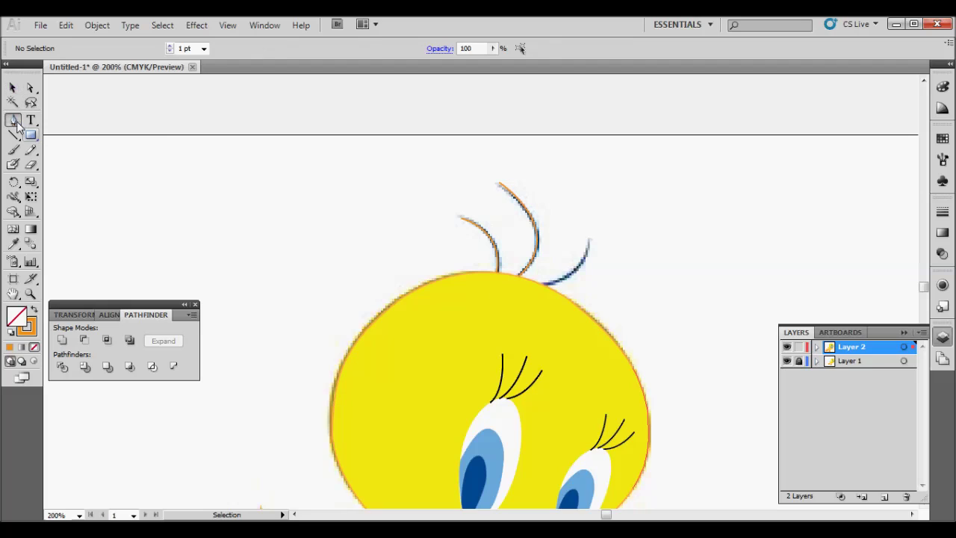
left_click(590, 239)
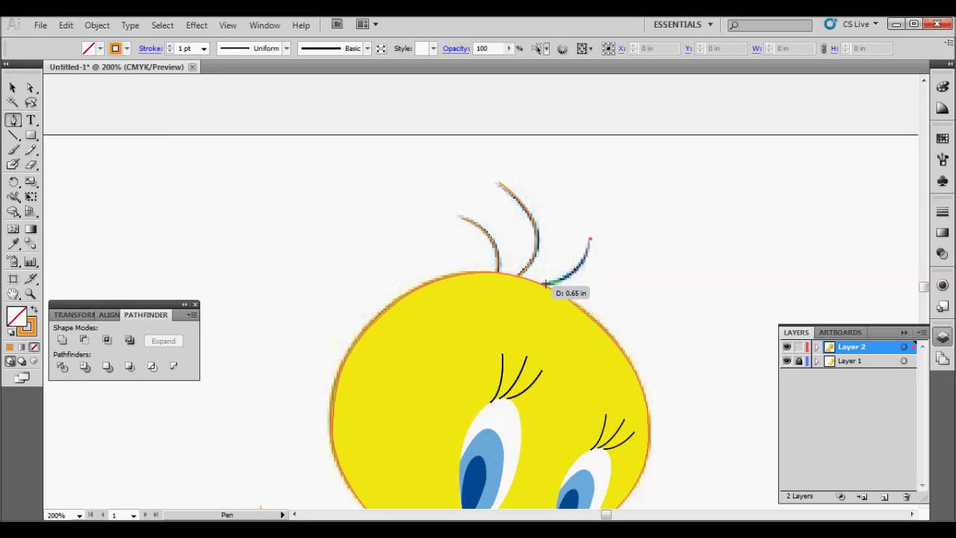
left_click_drag(543, 283, 494, 296)
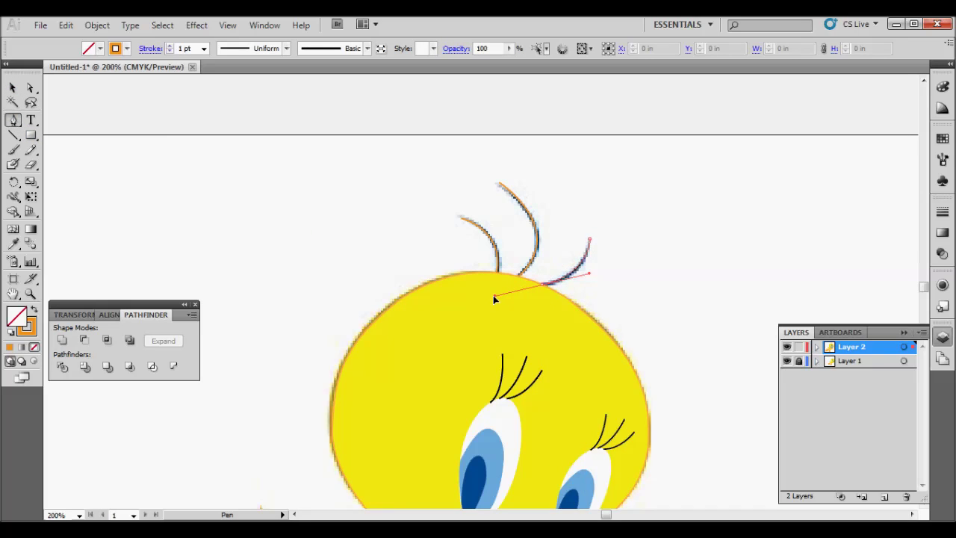
key("v")
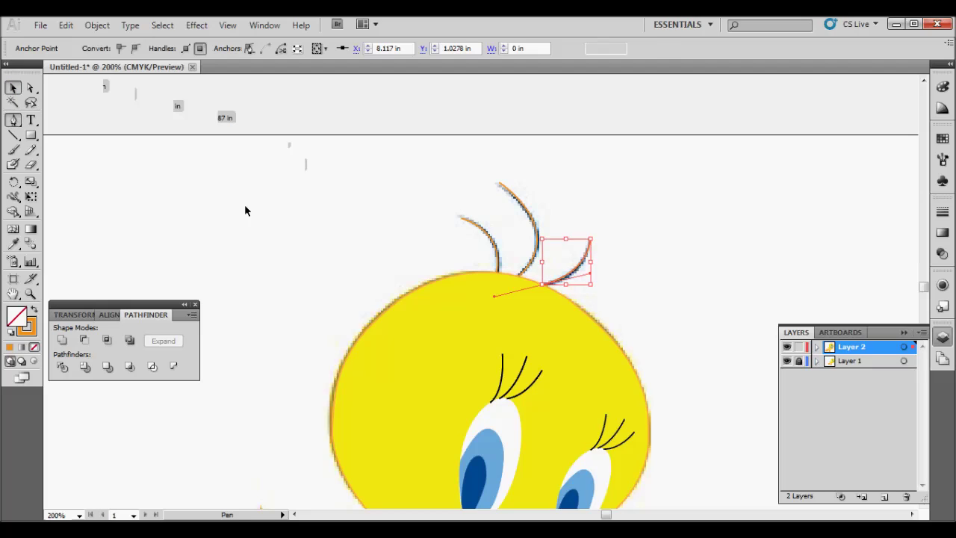
left_click(244, 204)
left_click_drag(404, 187, 599, 252)
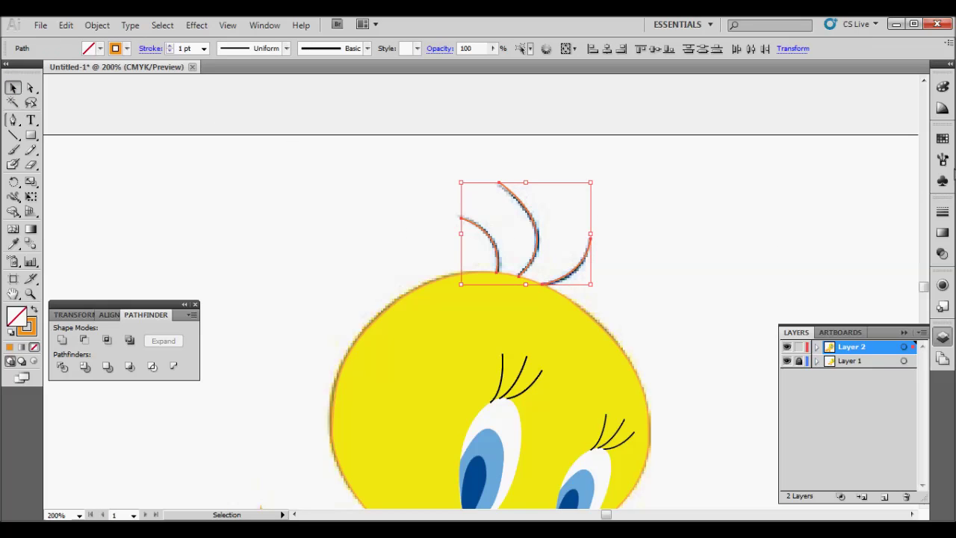
left_click(942, 161)
Step: Give the three hair tufts the tapered art brush with a 0.25 pt stroke
left_click(896, 177)
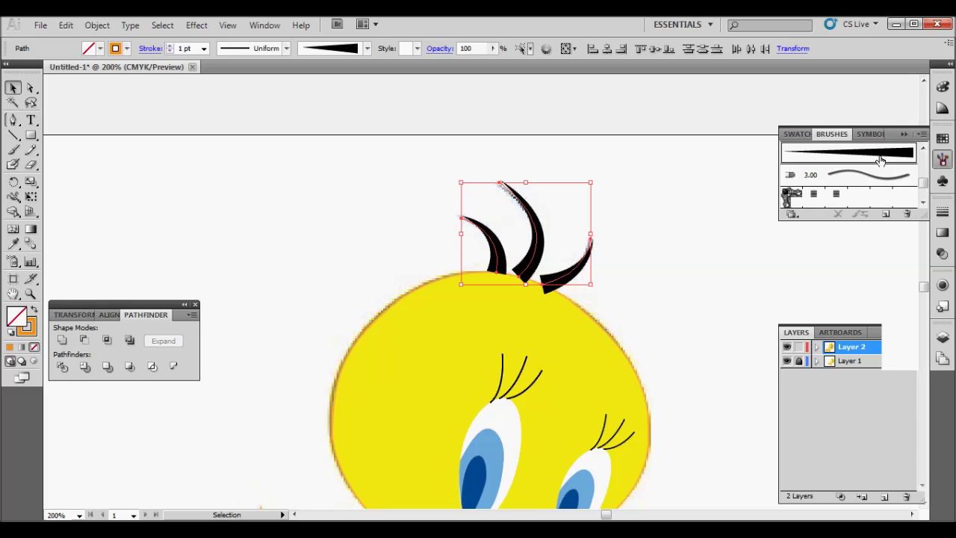
left_click(202, 50)
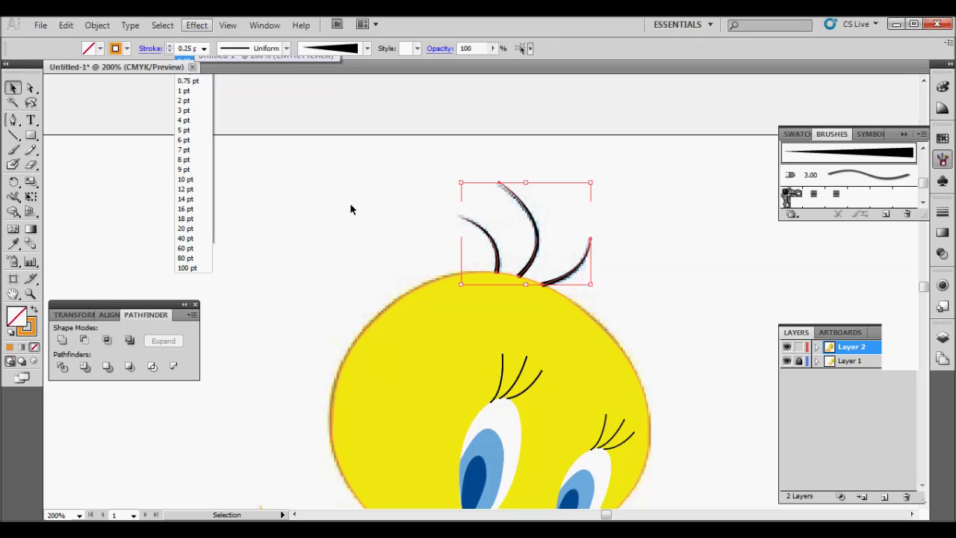
left_click(397, 217)
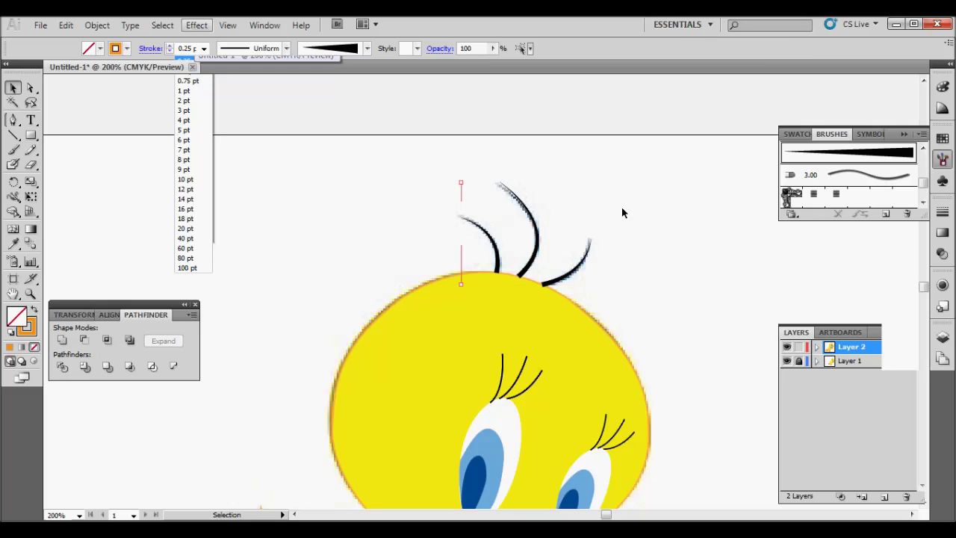
left_click_drag(660, 282, 458, 183)
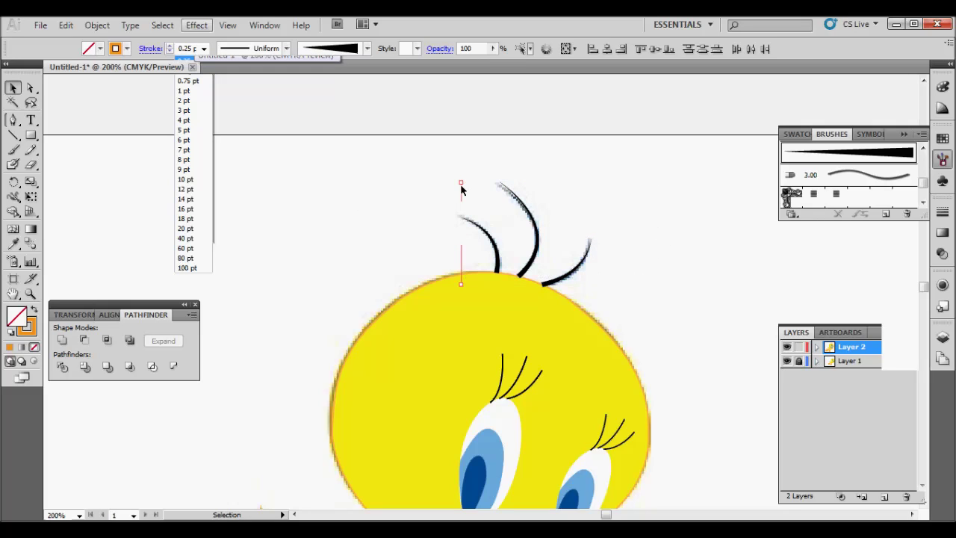
left_click(344, 160)
Step: Send the three tufts to the back behind the yellow head, then zoom out
left_click(475, 225)
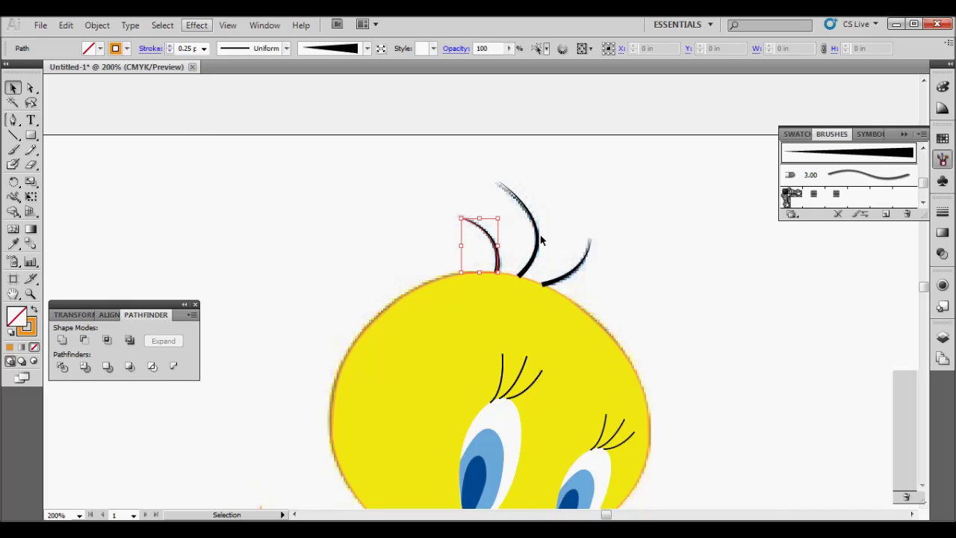
left_click(536, 236, "shift")
left_click(573, 270, "shift")
right_click(403, 208)
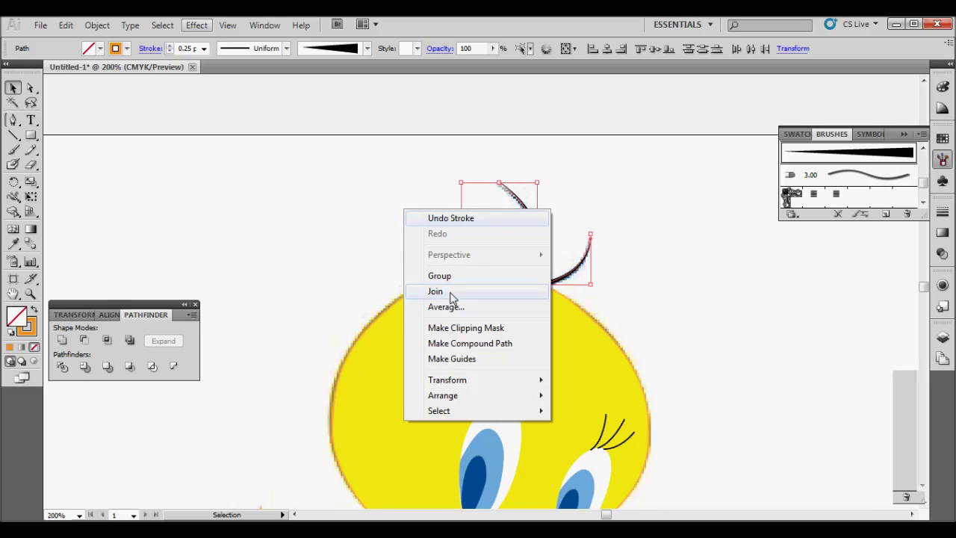
mouse_move(443, 395)
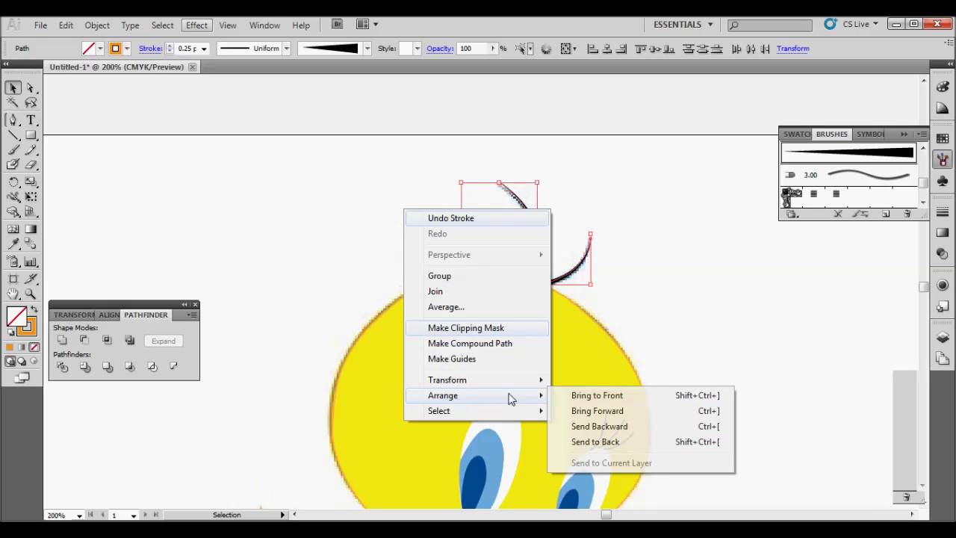
left_click(602, 442)
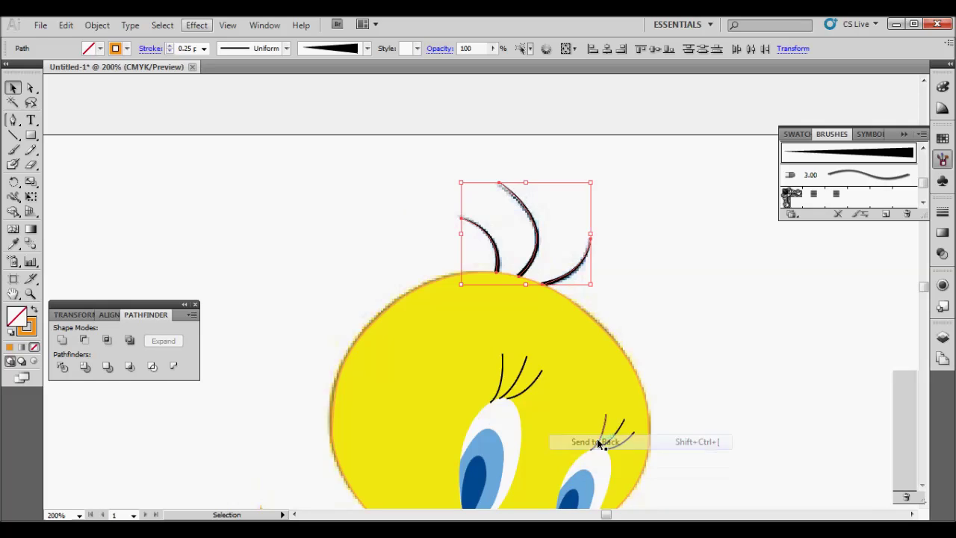
left_click(659, 293)
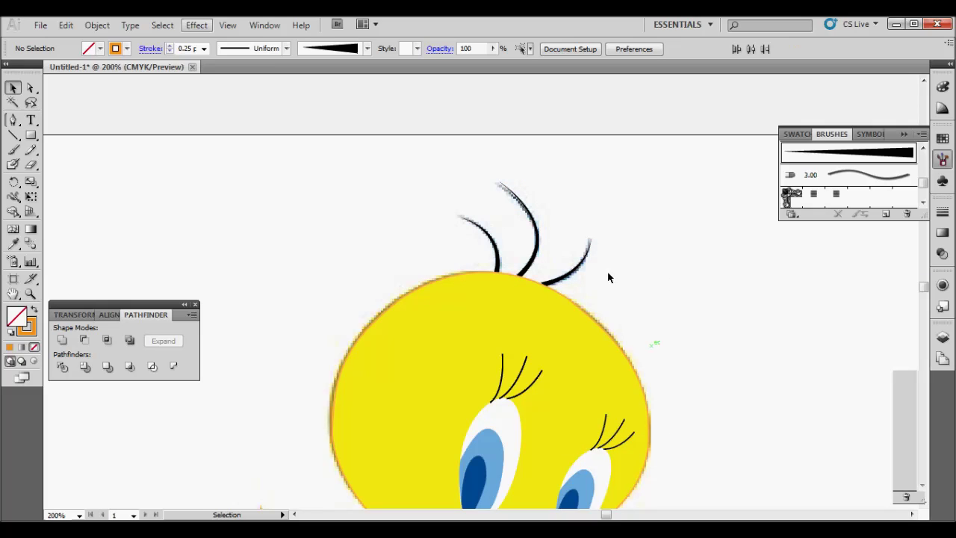
left_click_drag(674, 261, 486, 196)
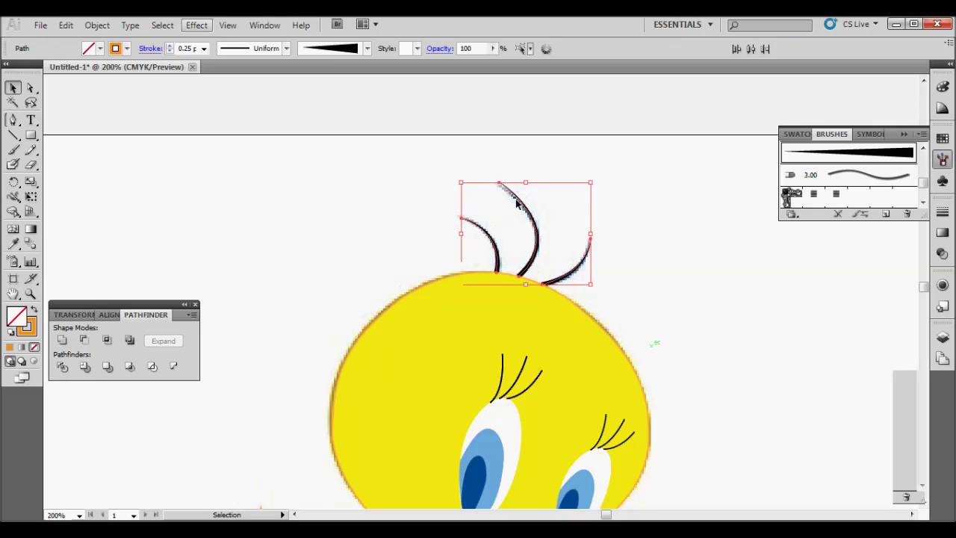
left_click(640, 269)
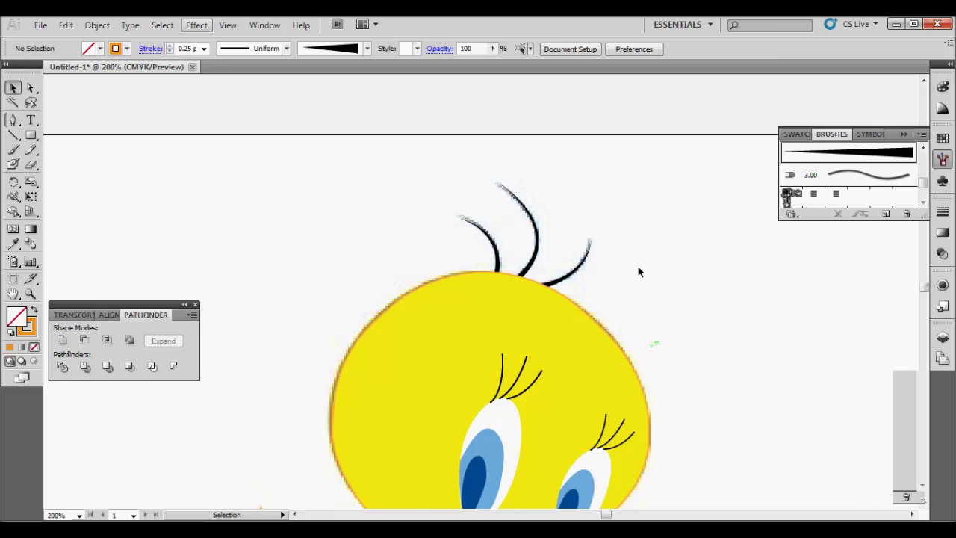
key("ctrl+minus")
key("ctrl+minus")
scroll(572, 288, "down", 2)
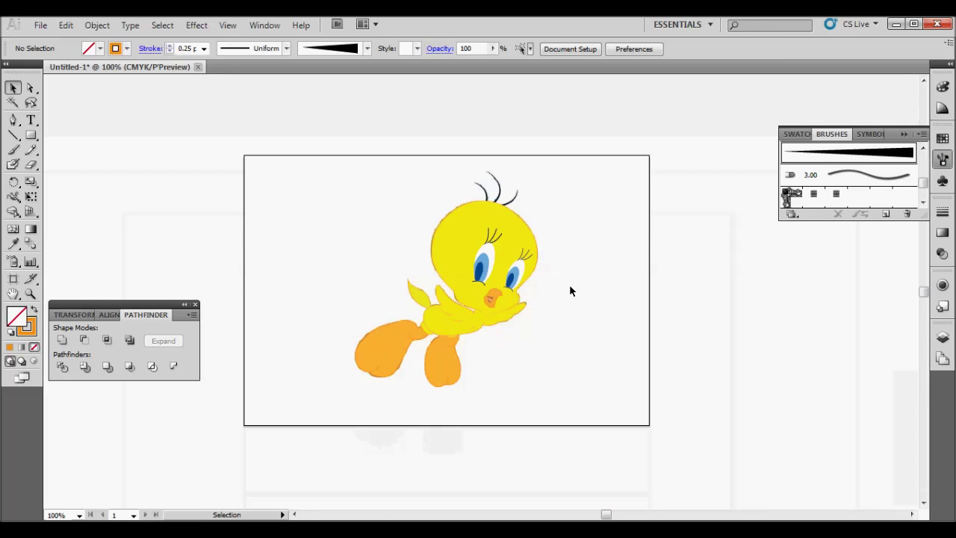
Step: Hide the Layer 1 reference sketch so only the traced Tweety remains visible
scroll(569, 285, "down", 1)
left_click(942, 336)
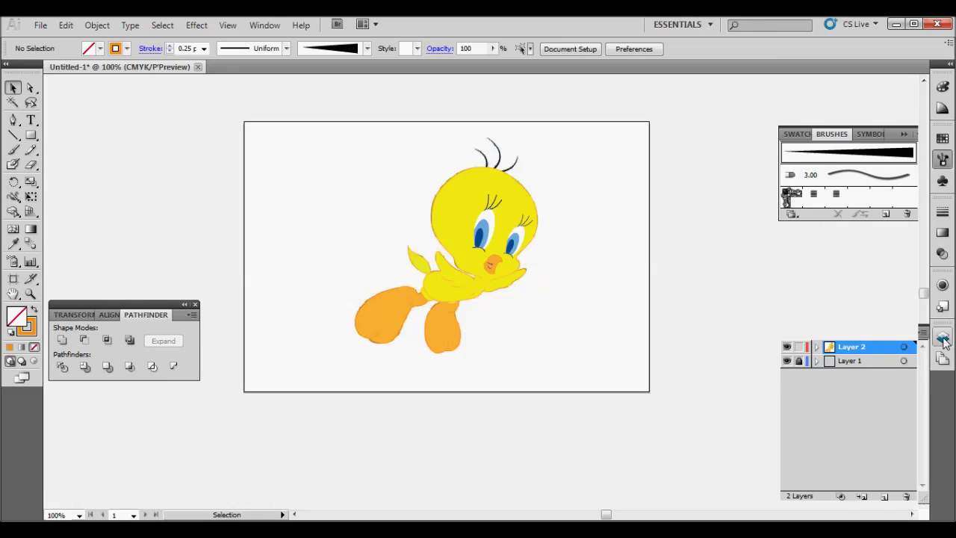
left_click(787, 361)
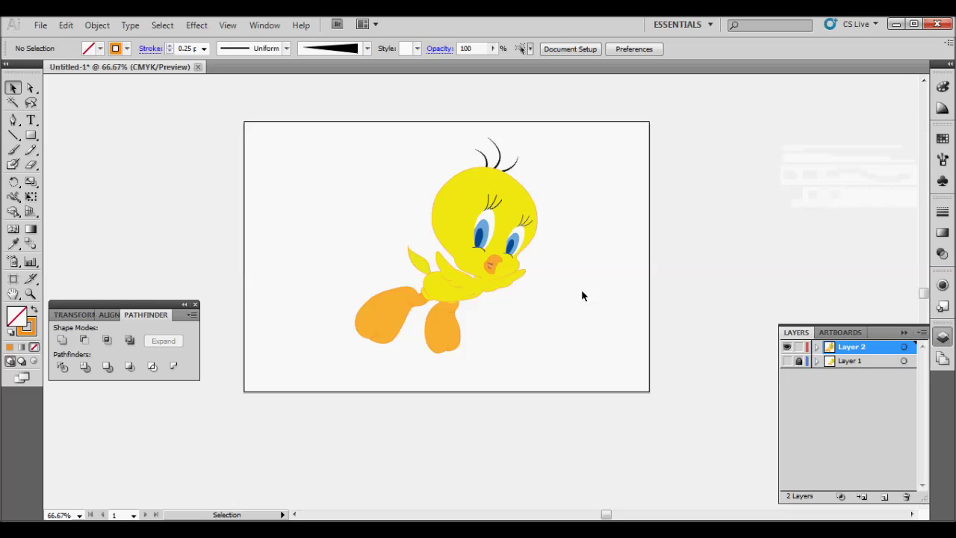
scroll(580, 295, "up", 2)
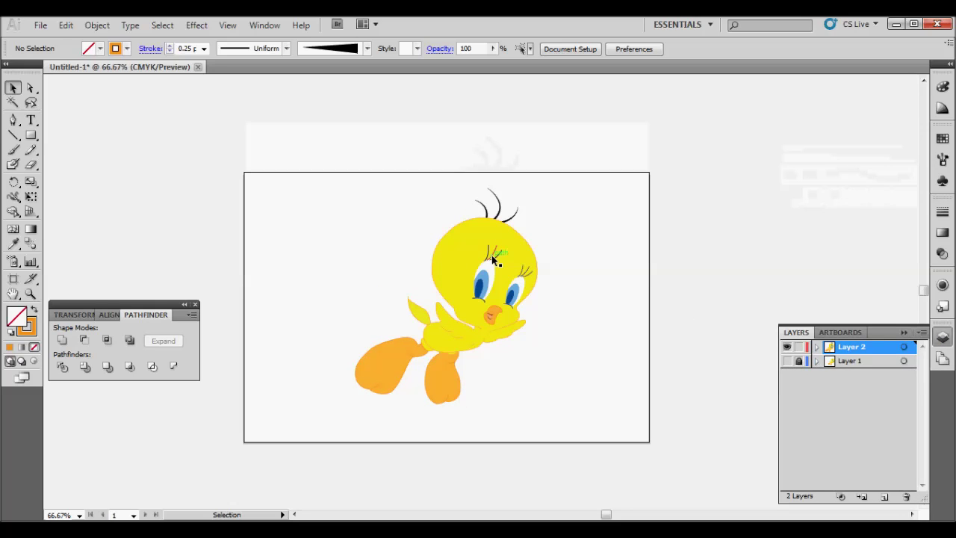
left_click(31, 119)
left_click(267, 162)
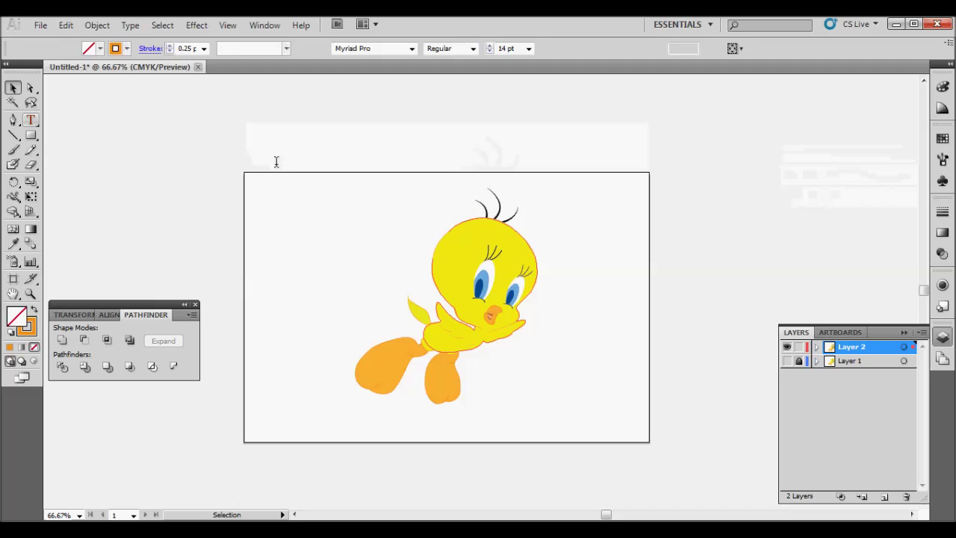
Step: Set the text size to 24 pt and place a text point at the artboard's top-left
left_click(246, 158)
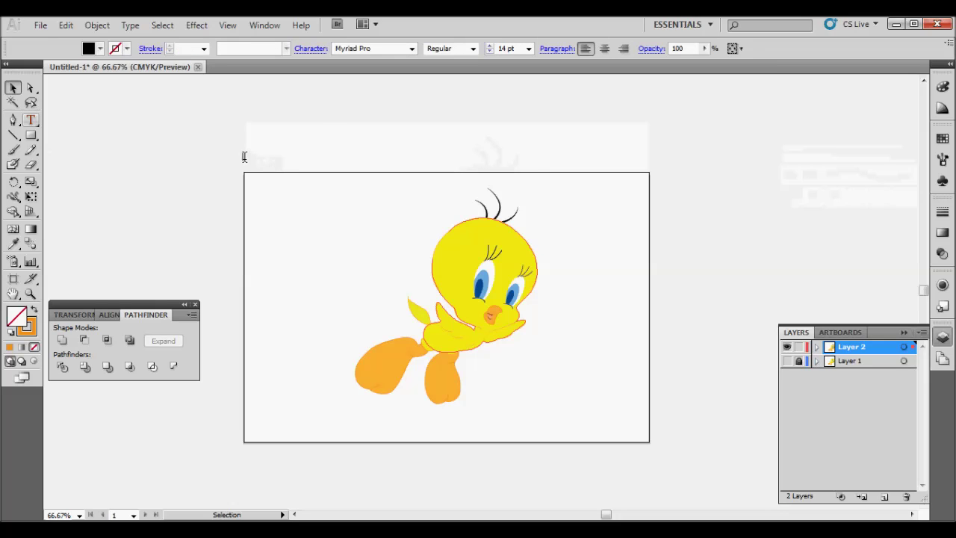
left_click(528, 48)
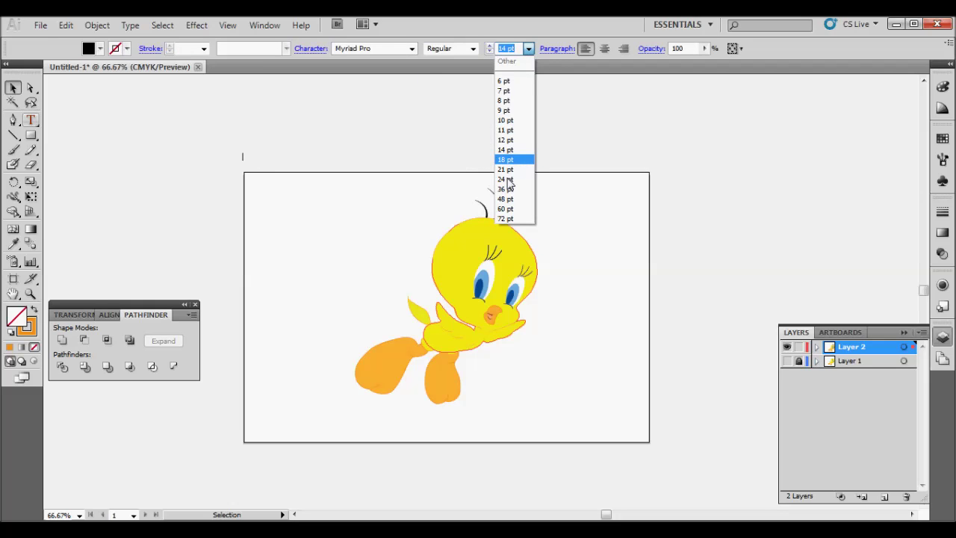
left_click(505, 179)
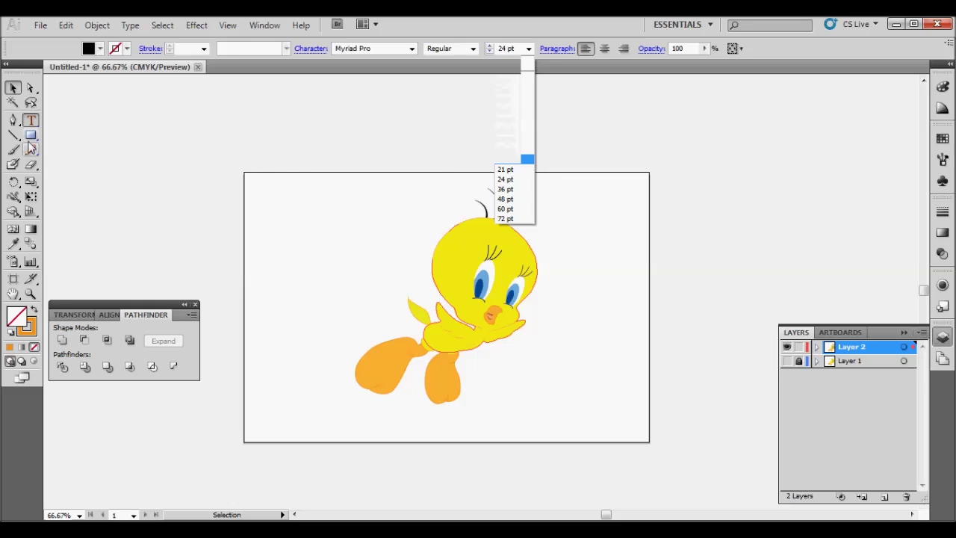
left_click(13, 88)
key("t")
left_click(248, 168)
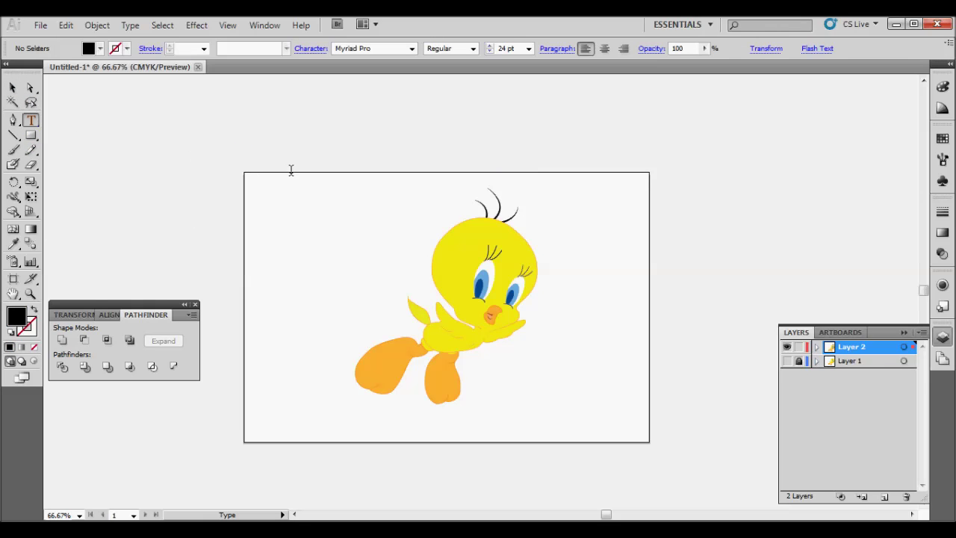
Step: Type the 'NOW IT IS COMPLETE AND THANK YOU FOR WATCHING…' message, then set 60 pt
type("NOW ")
type("IT IS COMPLETE")
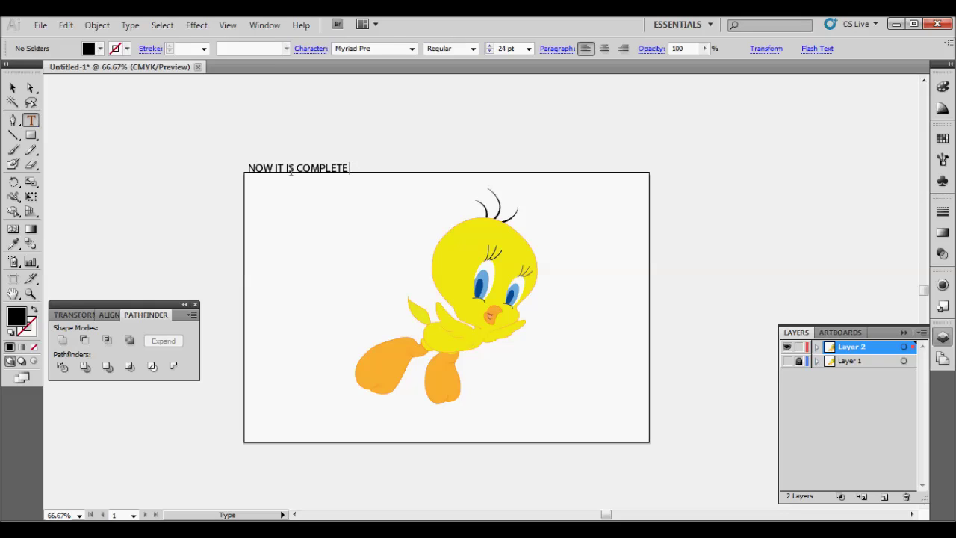
type("AN")
key("BackSpace")
key("BackSpace")
key("BackSpace")
type("A")
type("ND THANK YOU")
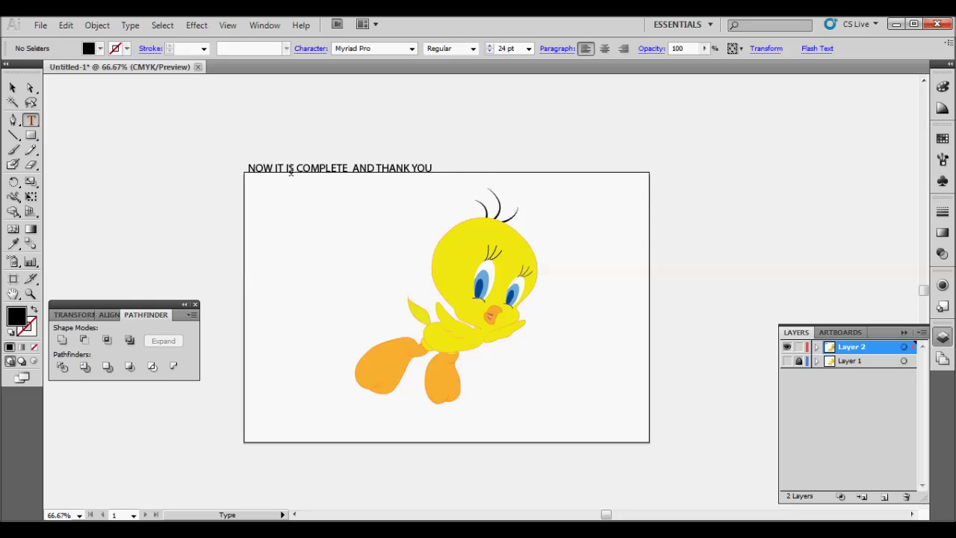
type(" FOR WATCHING")
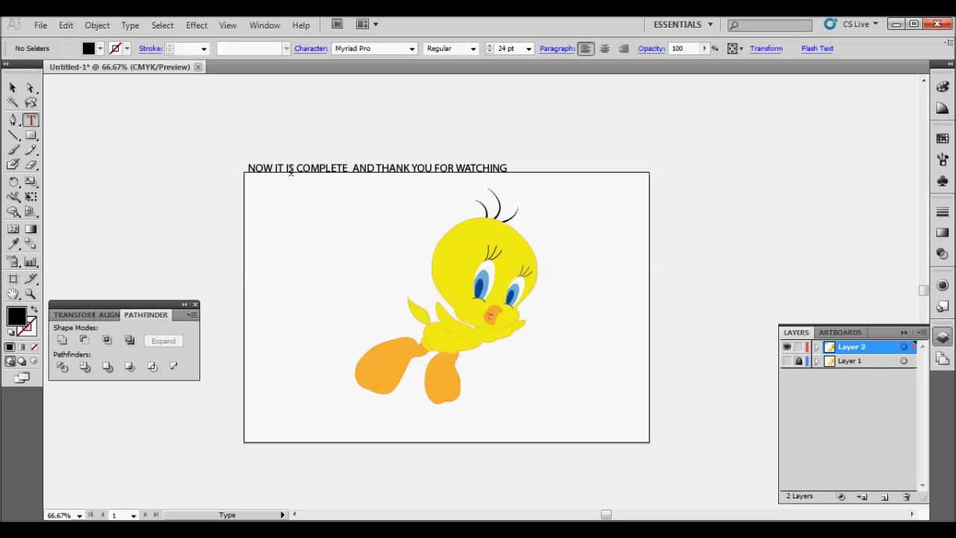
type(" THIS")
type(" VID")
type("  EO AND ")
type("FOR")
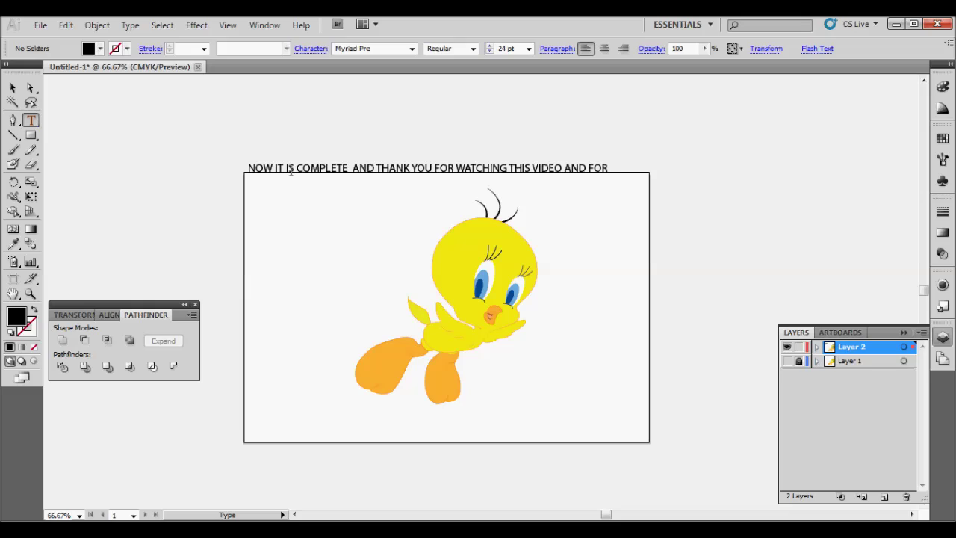
type(" GE")
type("TTI")
type("NG")
type("MO")
type("RE")
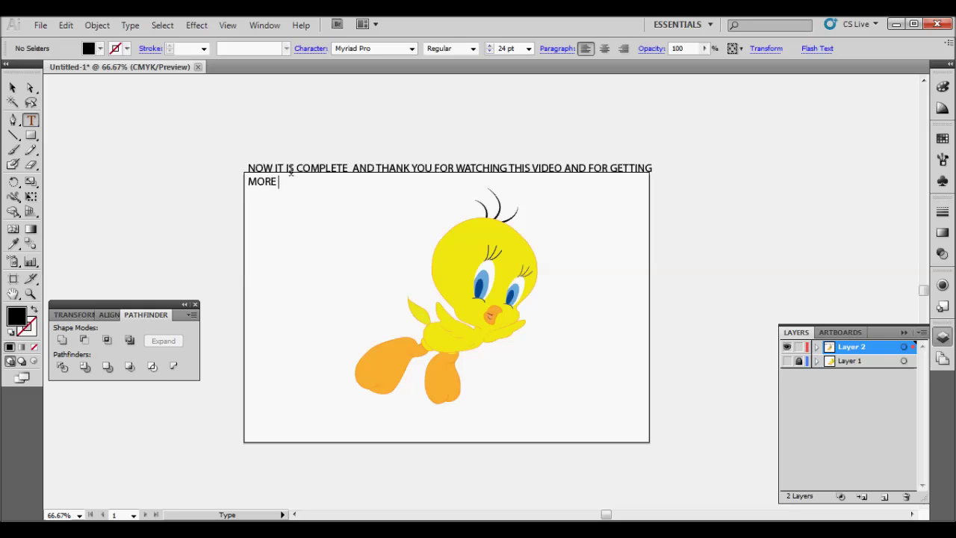
type(" TU")
type("TO")
type("RIALS PL")
type("SU")
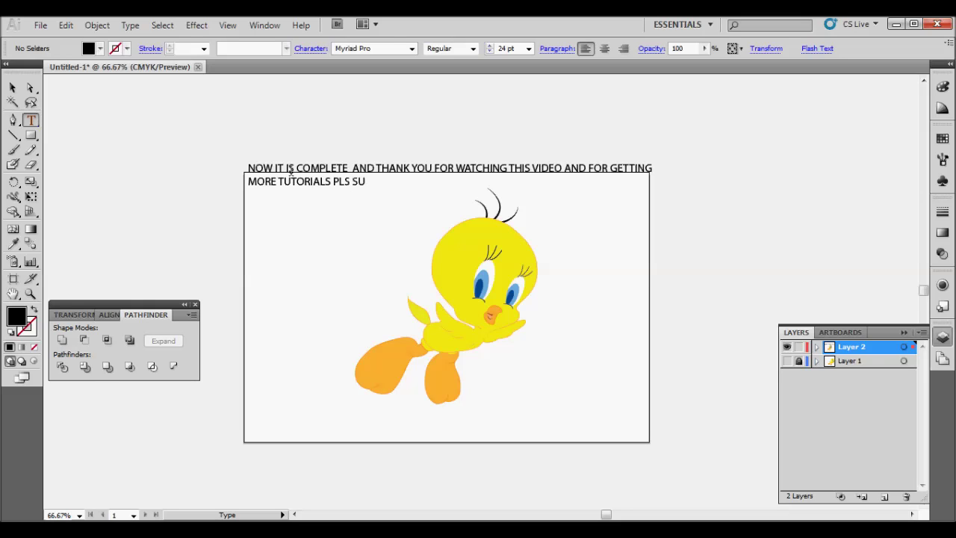
type("BS")
type("R")
type("B")
type("E OUR")
type(" CHANE")
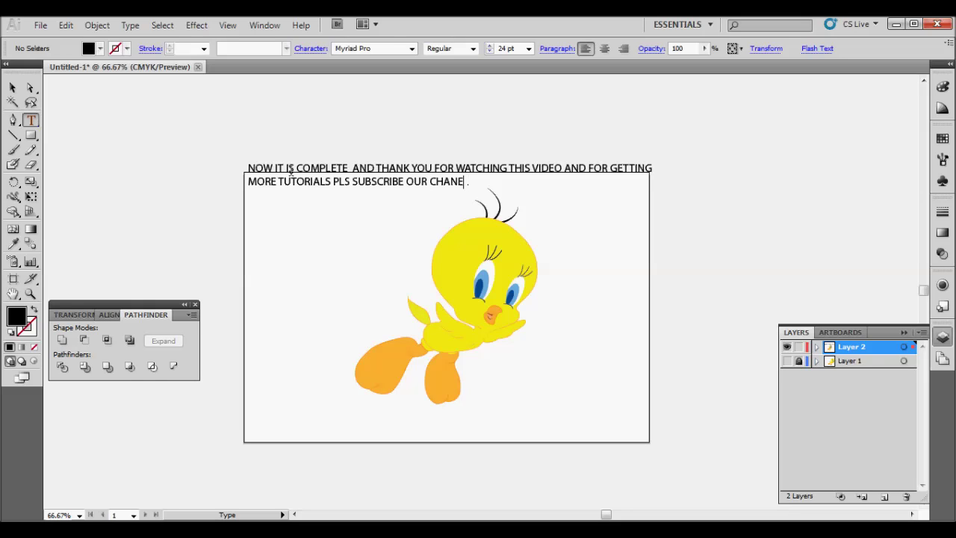
type("L THANK")
type("O")
type("U")
type("ROM")
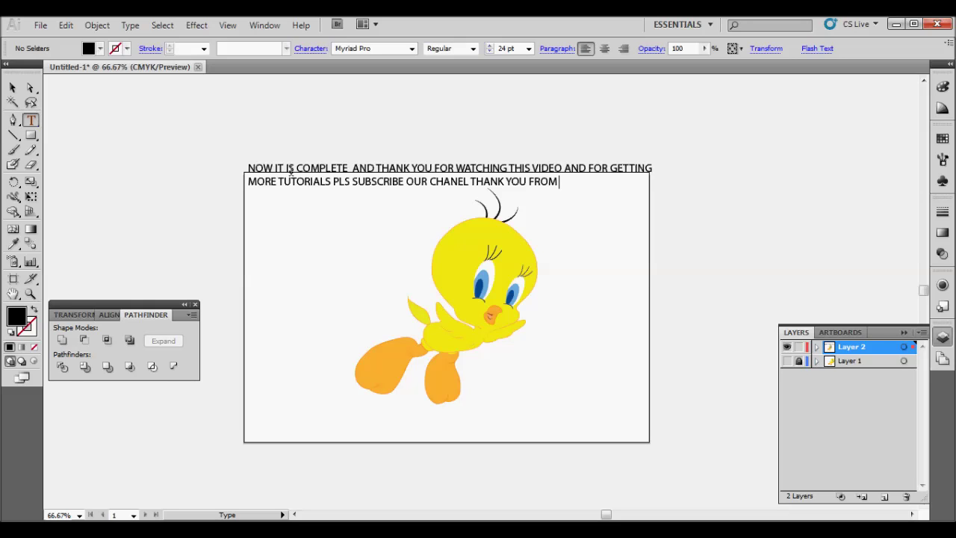
left_click(528, 48)
left_click(505, 208)
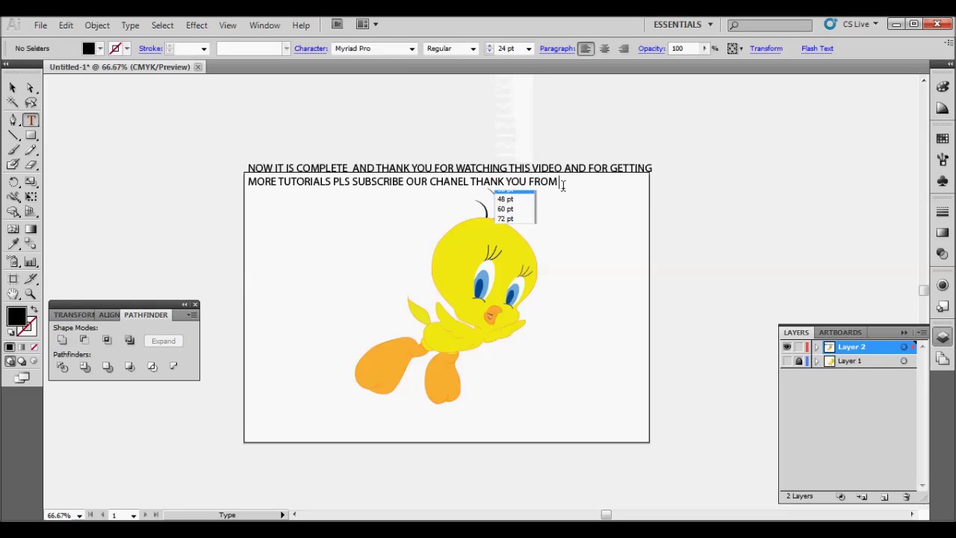
Step: Add a 60 pt 'CREATIVEFX' credit near the artboard's top-right edge
left_click(12, 87)
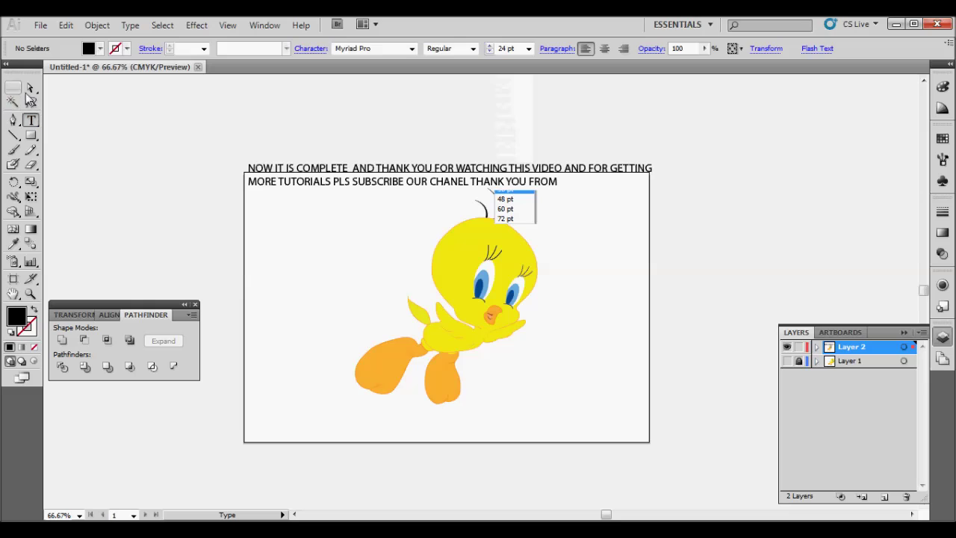
left_click(107, 132)
left_click(31, 119)
left_click(576, 201)
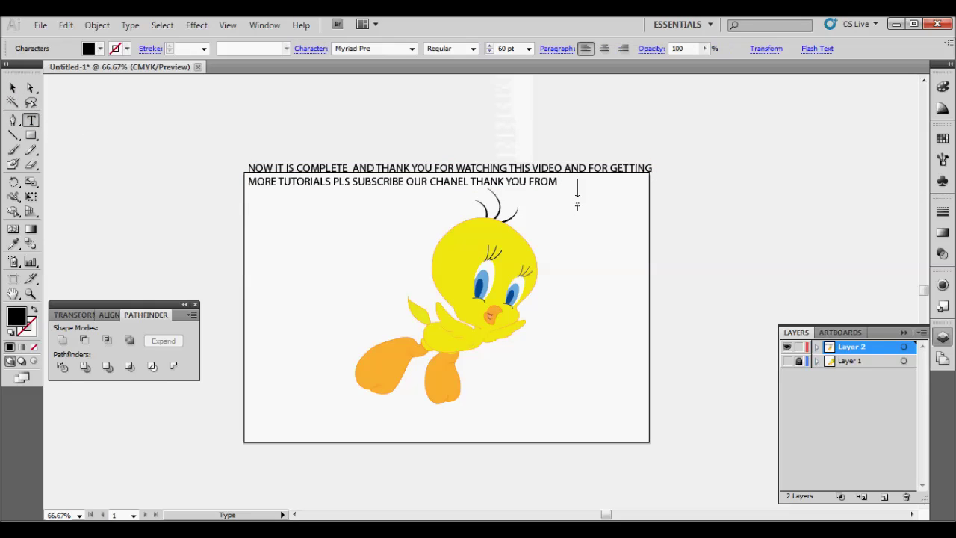
type("CRE")
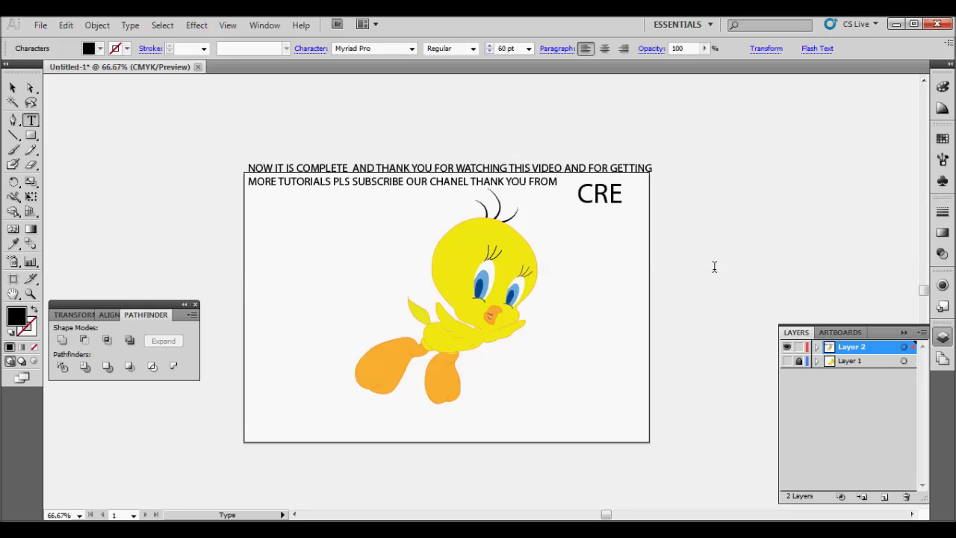
type("ATIVEFX")
left_click(13, 88)
left_click(577, 241)
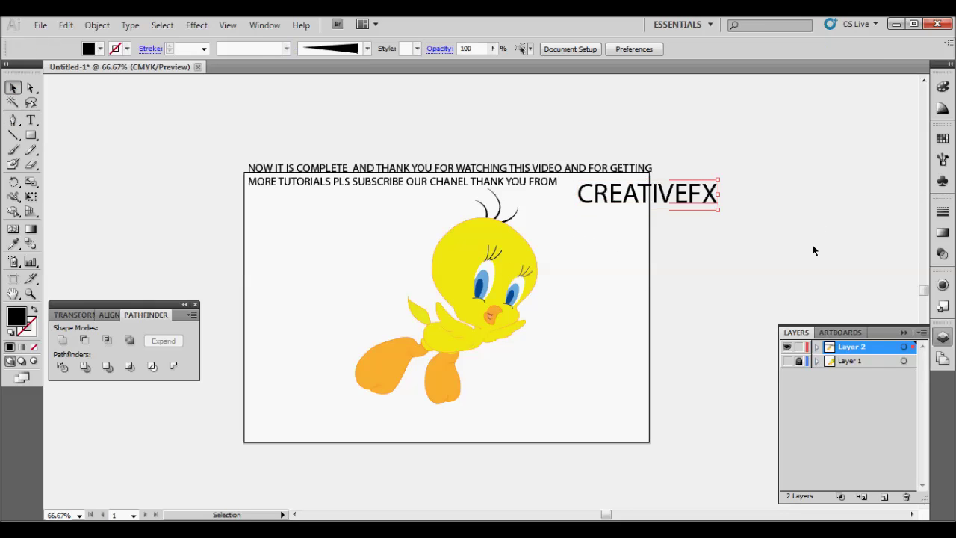
Step: Select the long thank-you message and undo it away, then dismiss the File menu
left_click(470, 188)
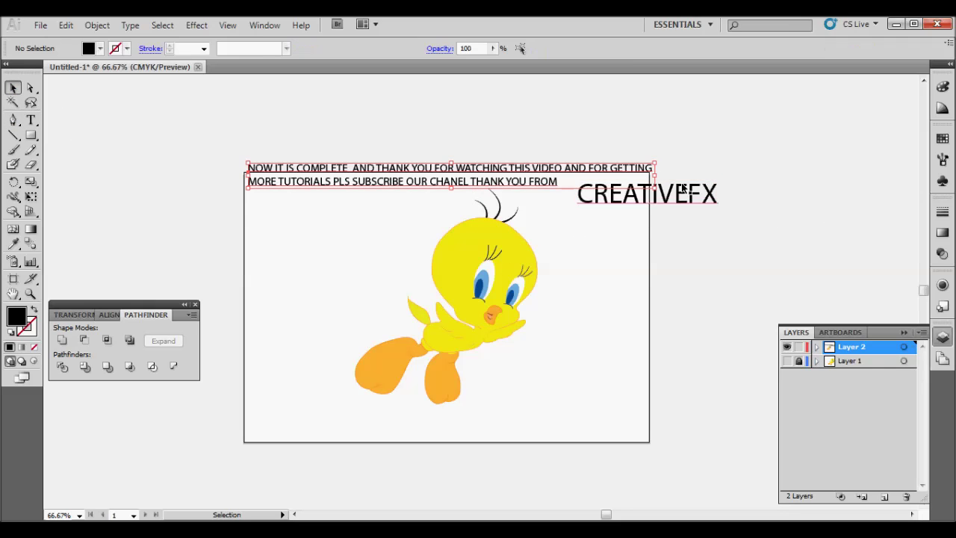
key("ctrl+z")
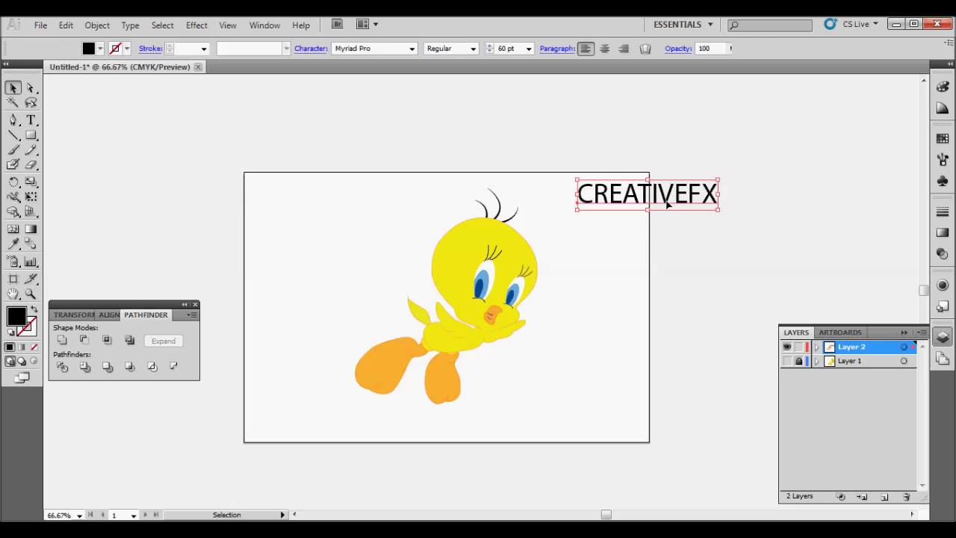
left_click(40, 25)
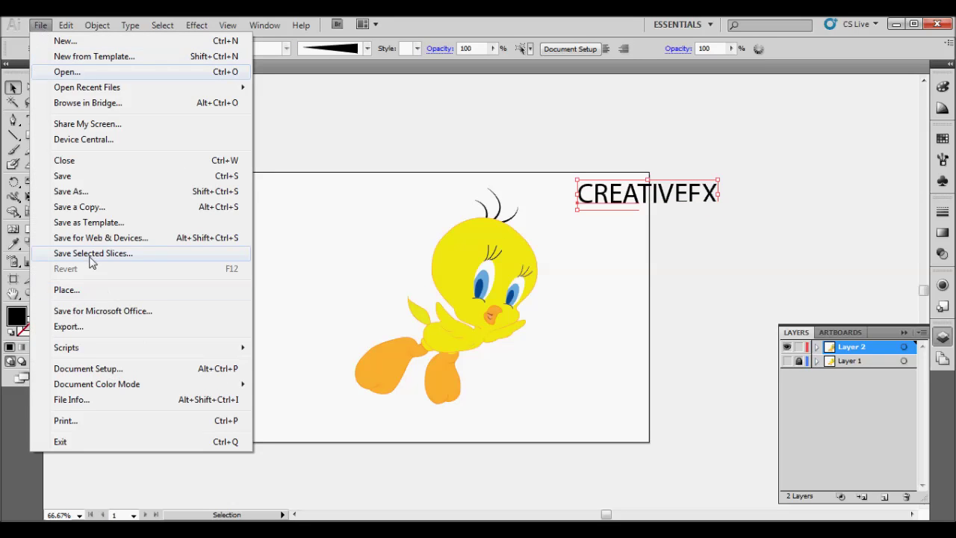
left_click(297, 217)
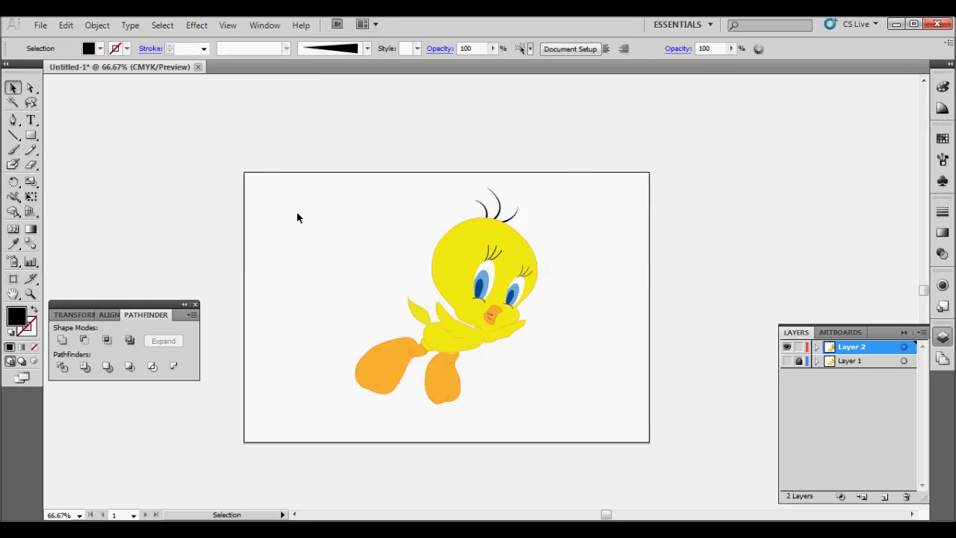